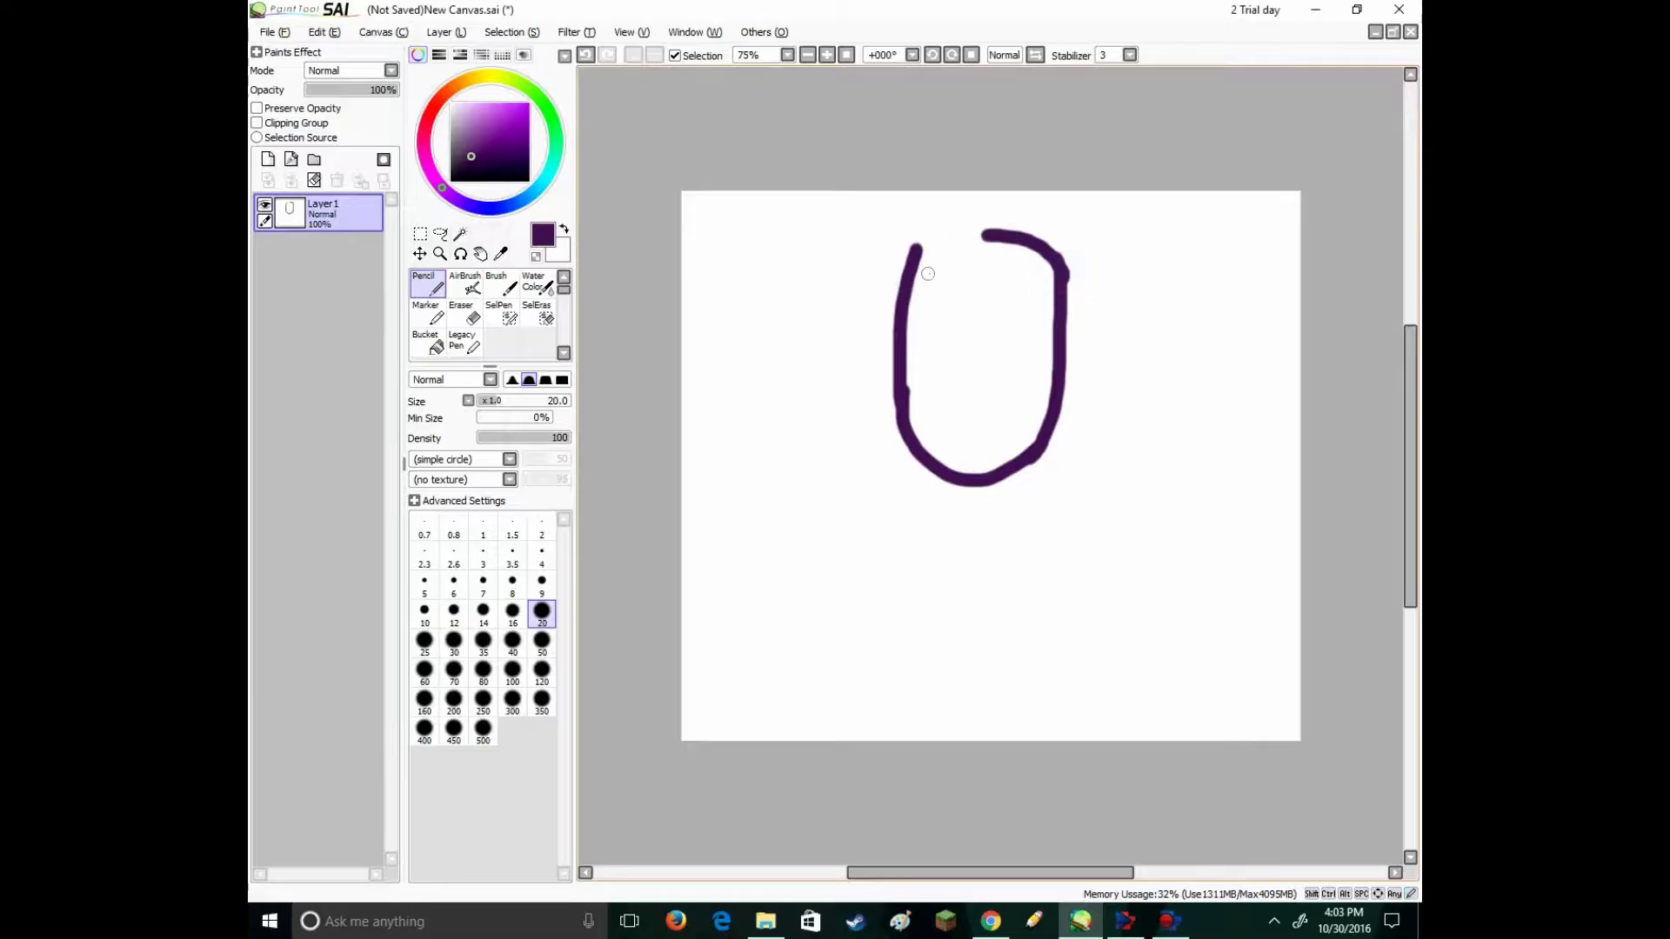
- Draw the ear, the open mouth, the half-closed eyes with a brow, and the line across the cheeks on the sketched head
mouse_move(1055, 349)
mouse_down()
mouse_move(1075, 312)
mouse_move(1092, 346)
mouse_move(1072, 399)
mouse_up()
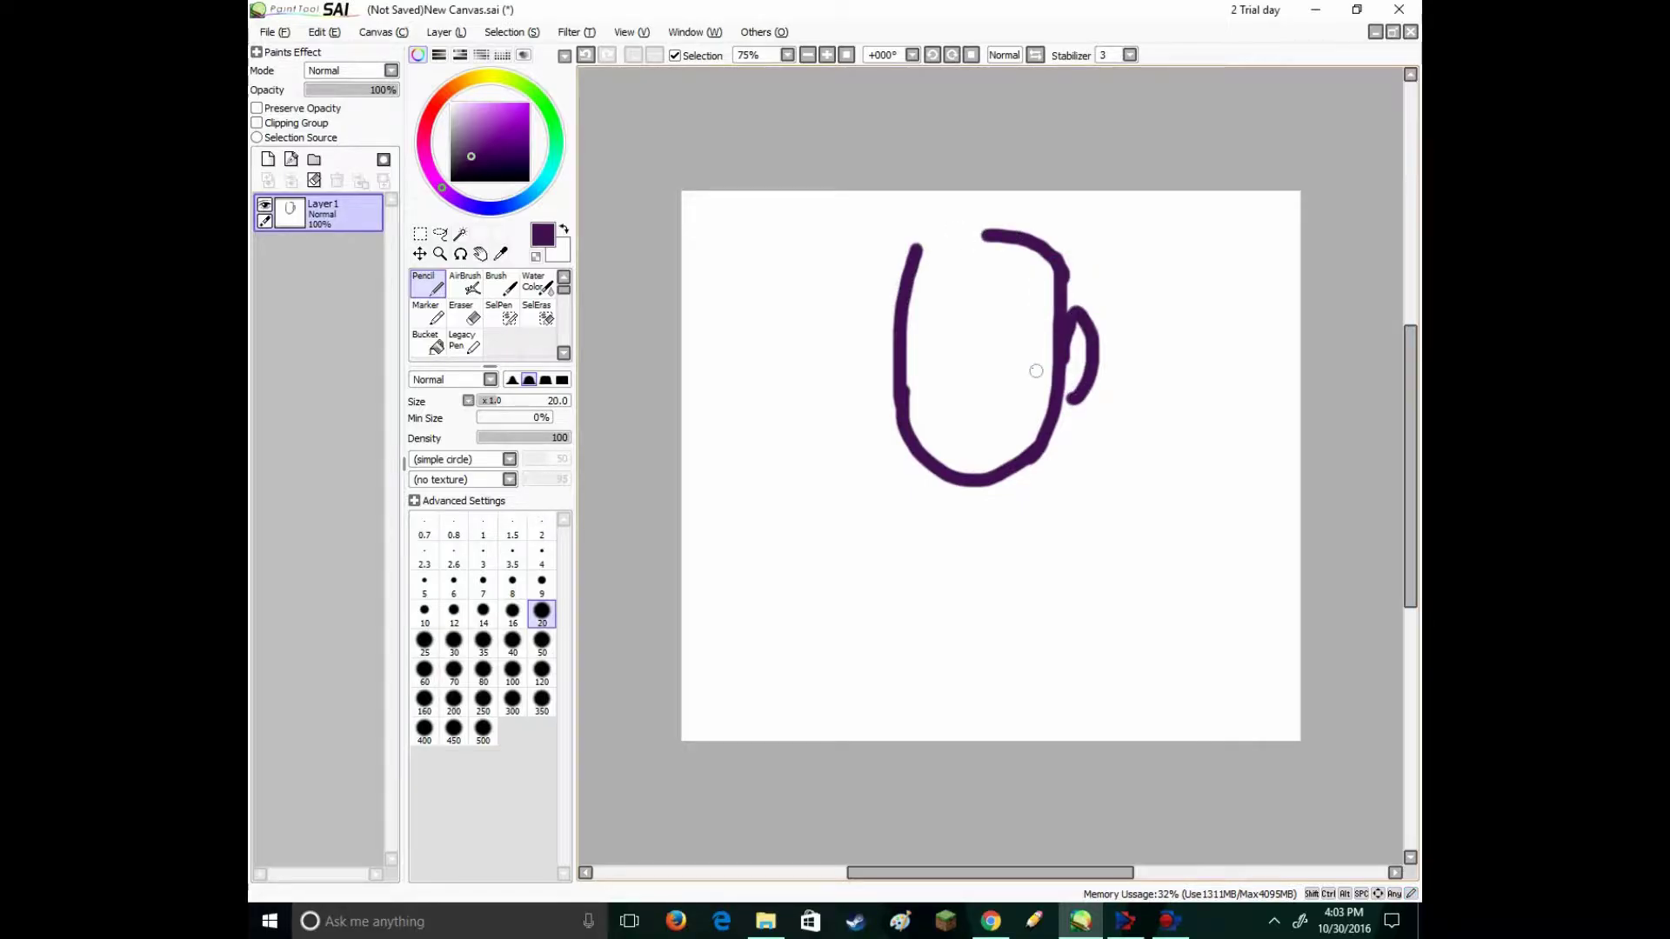
drag(975, 346, 1027, 336)
key(ctrl+z)
mouse_move(947, 424)
mouse_down()
mouse_move(1033, 422)
mouse_move(973, 430)
mouse_move(1018, 419)
mouse_up()
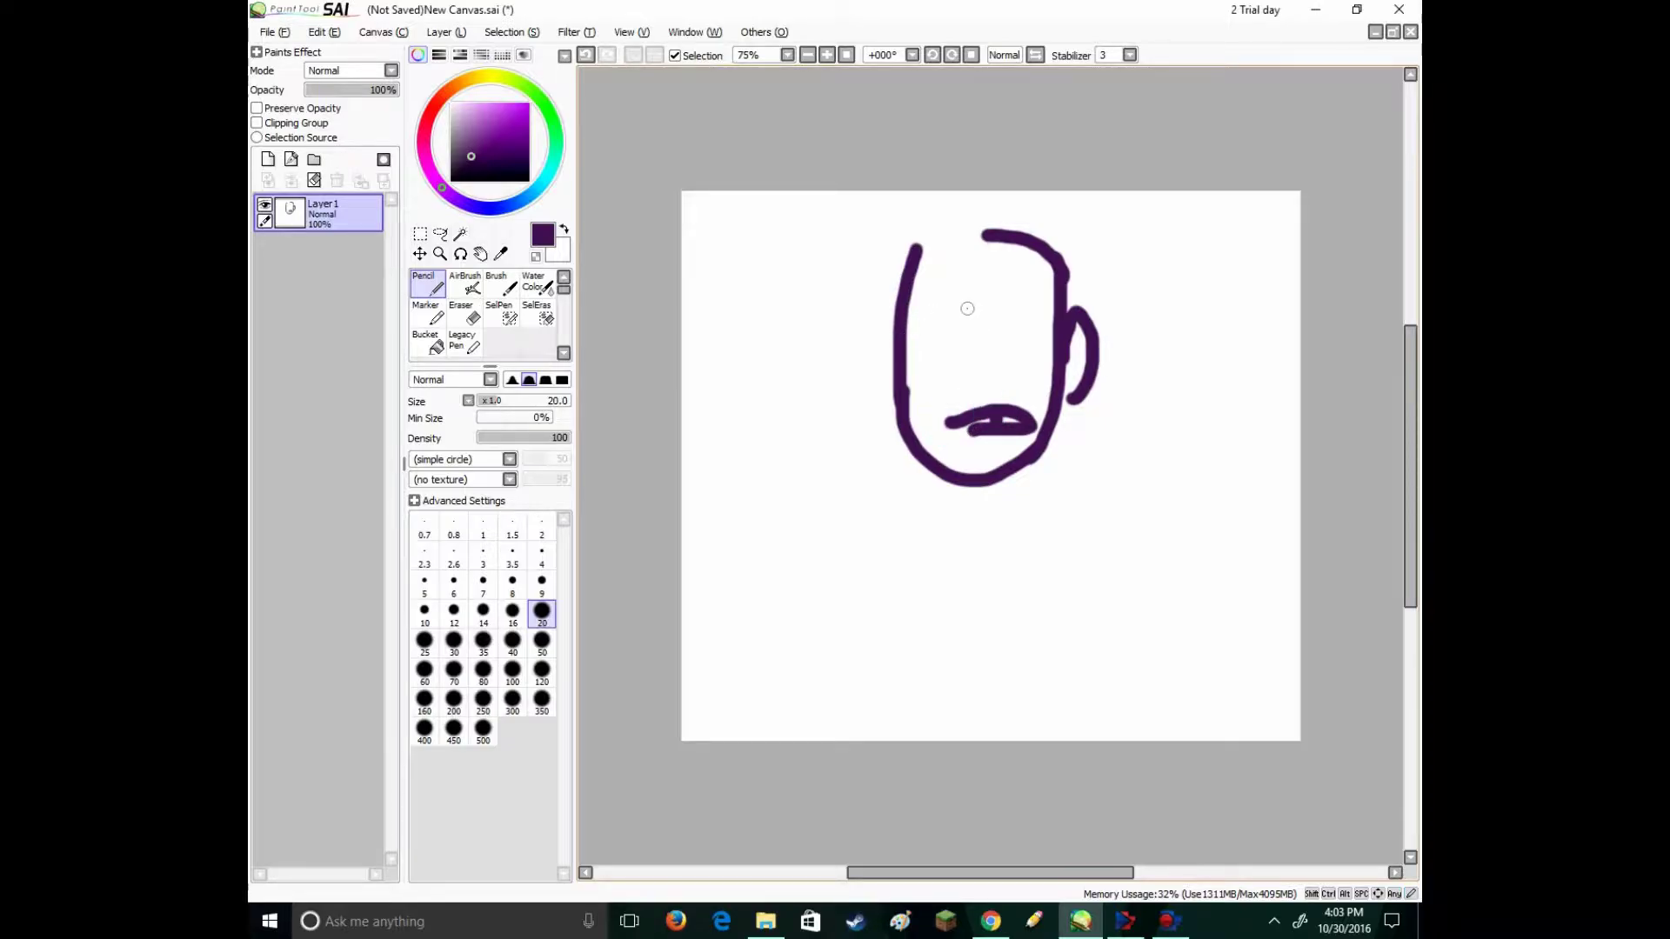
mouse_move(970, 309)
mouse_down()
mouse_move(1048, 307)
mouse_move(1049, 323)
mouse_move(991, 314)
mouse_move(1011, 285)
mouse_move(1016, 348)
mouse_up()
mouse_move(1031, 265)
mouse_down()
mouse_move(927, 334)
mouse_move(903, 327)
mouse_move(941, 366)
mouse_move(1053, 372)
mouse_up()
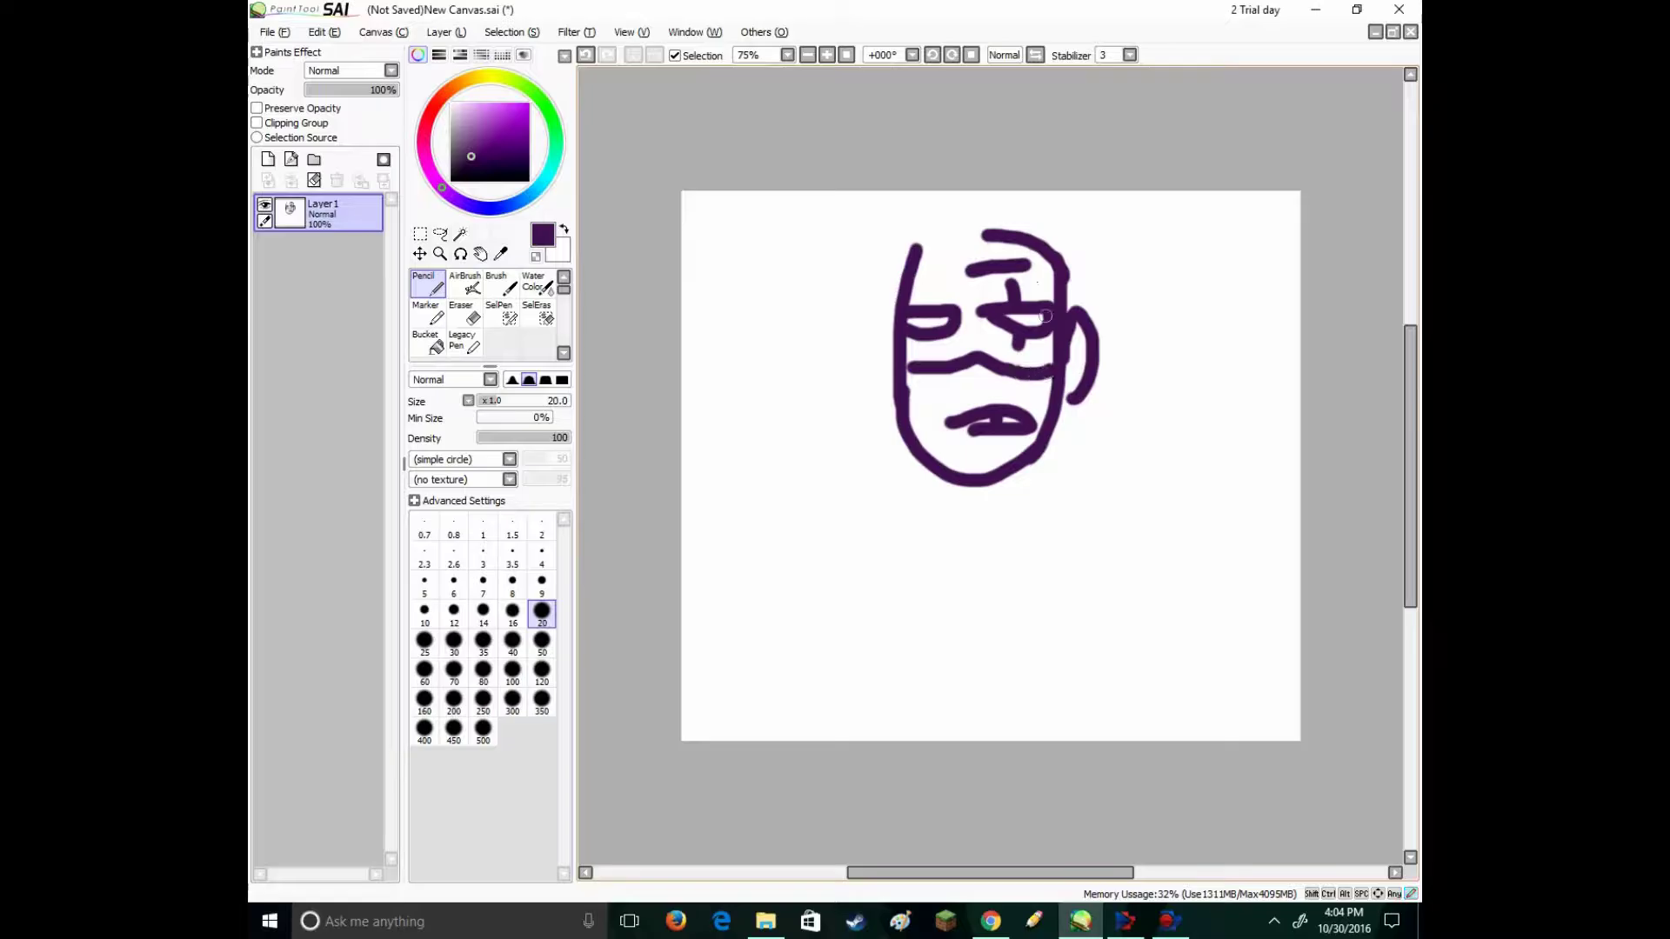
mouse_move(1065, 310)
mouse_down()
mouse_move(1083, 252)
mouse_move(1030, 210)
mouse_move(936, 180)
mouse_move(935, 207)
mouse_move(888, 189)
mouse_move(829, 214)
mouse_move(859, 242)
mouse_move(823, 316)
mouse_move(871, 355)
mouse_up()
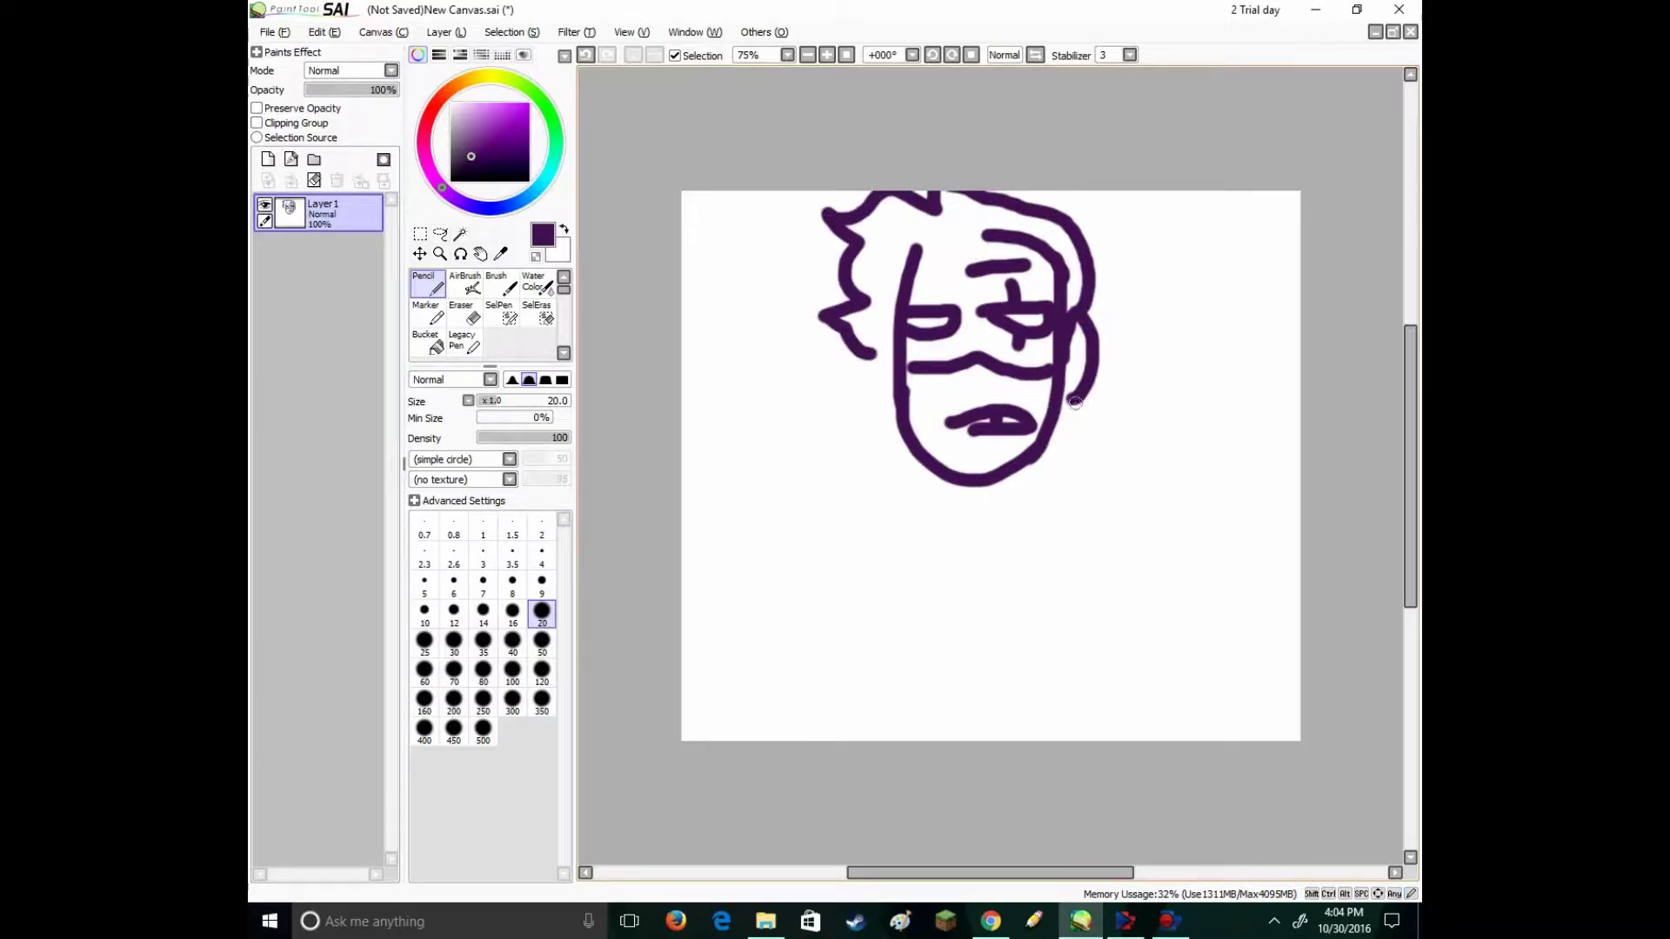
drag(1076, 404, 1054, 432)
key(ctrl+z)
key(ctrl+z)
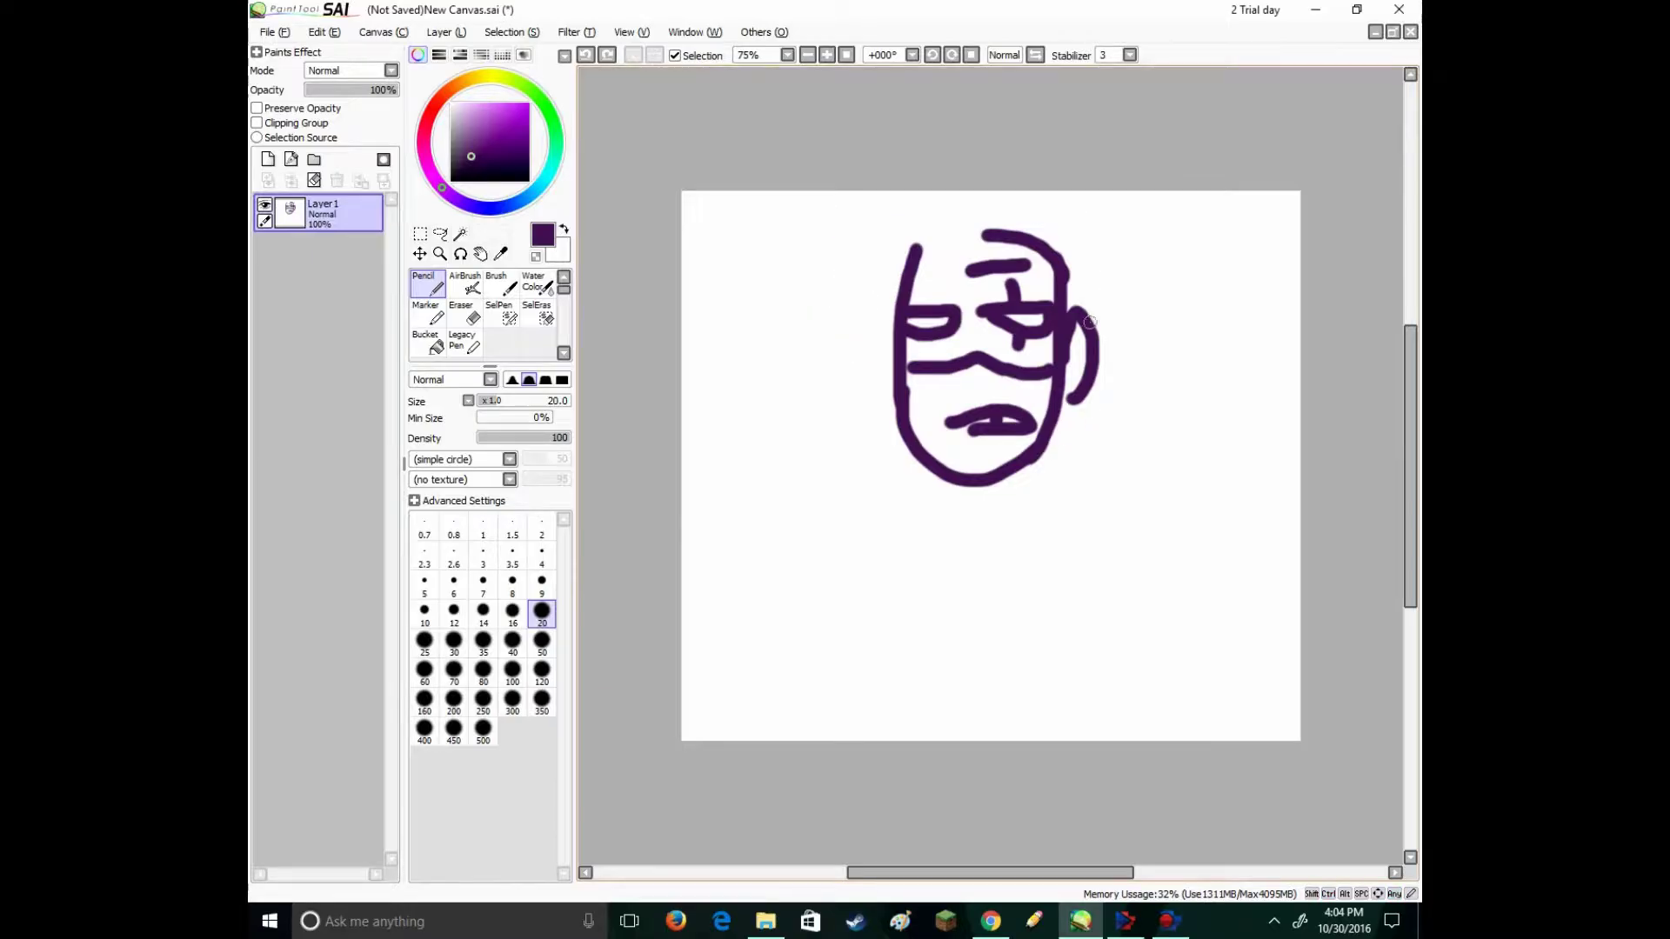
- Sketch the wavy hair around the top and sides of the head, with small tufts below the ear
mouse_move(1090, 321)
mouse_down()
mouse_move(1096, 265)
mouse_move(1075, 210)
mouse_up()
key(ctrl+z)
mouse_move(1098, 352)
mouse_down()
mouse_move(1097, 240)
mouse_move(1070, 208)
mouse_move(985, 180)
mouse_move(880, 199)
mouse_move(824, 239)
mouse_move(870, 287)
mouse_move(940, 248)
mouse_move(1048, 250)
mouse_up()
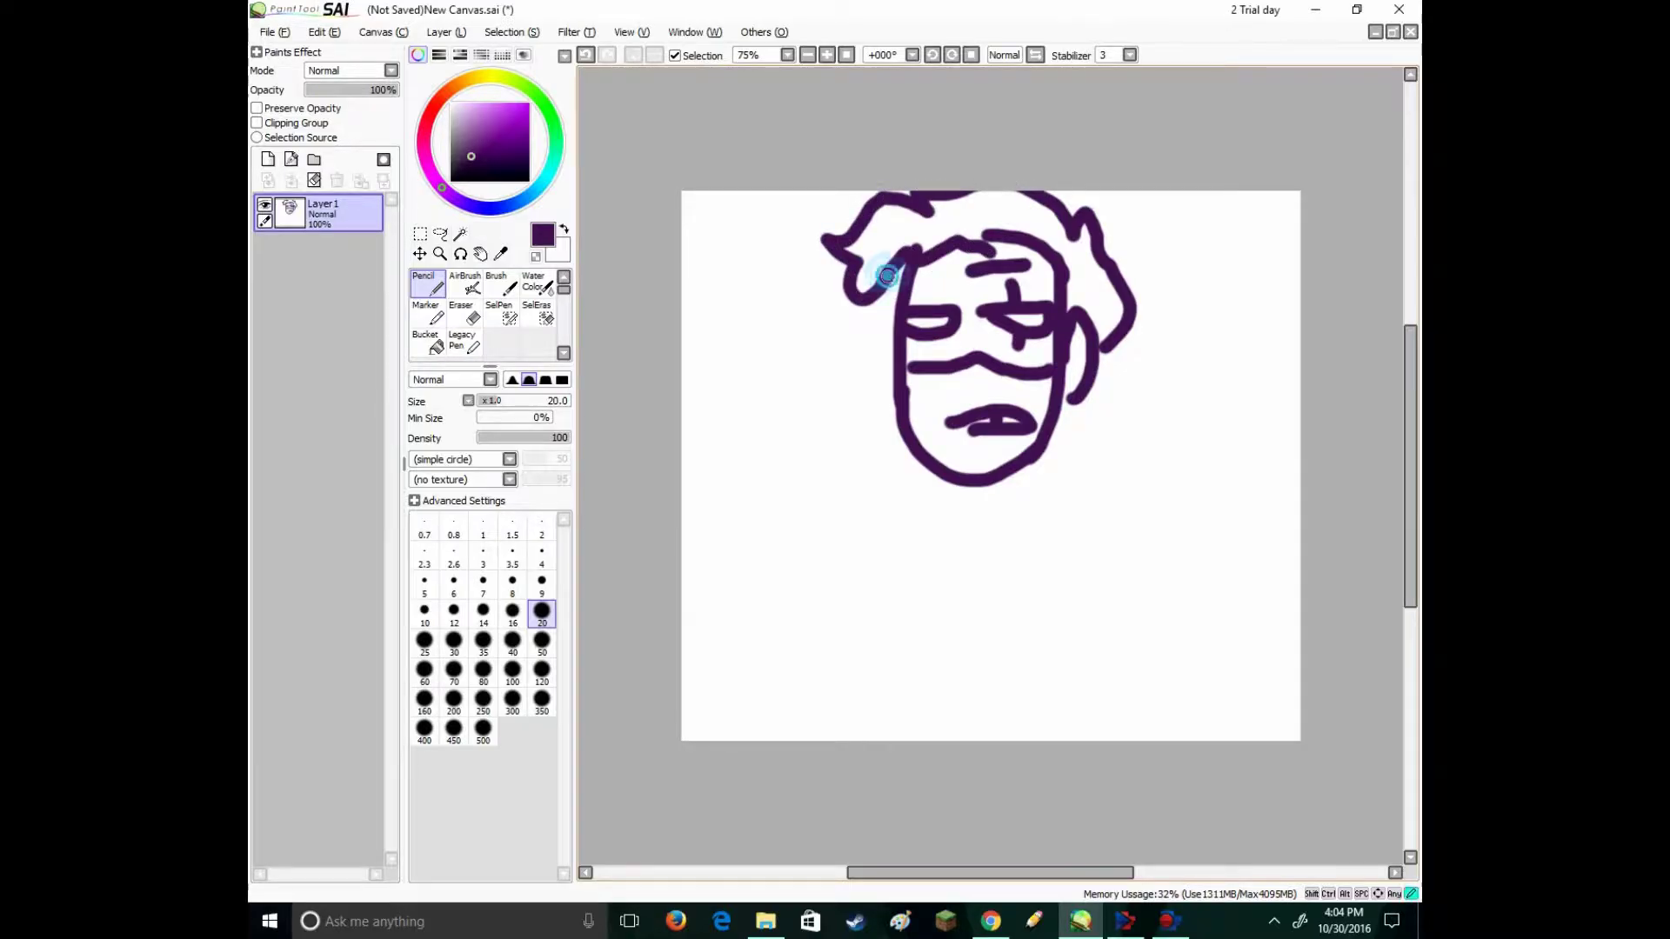
drag(1080, 398, 1055, 437)
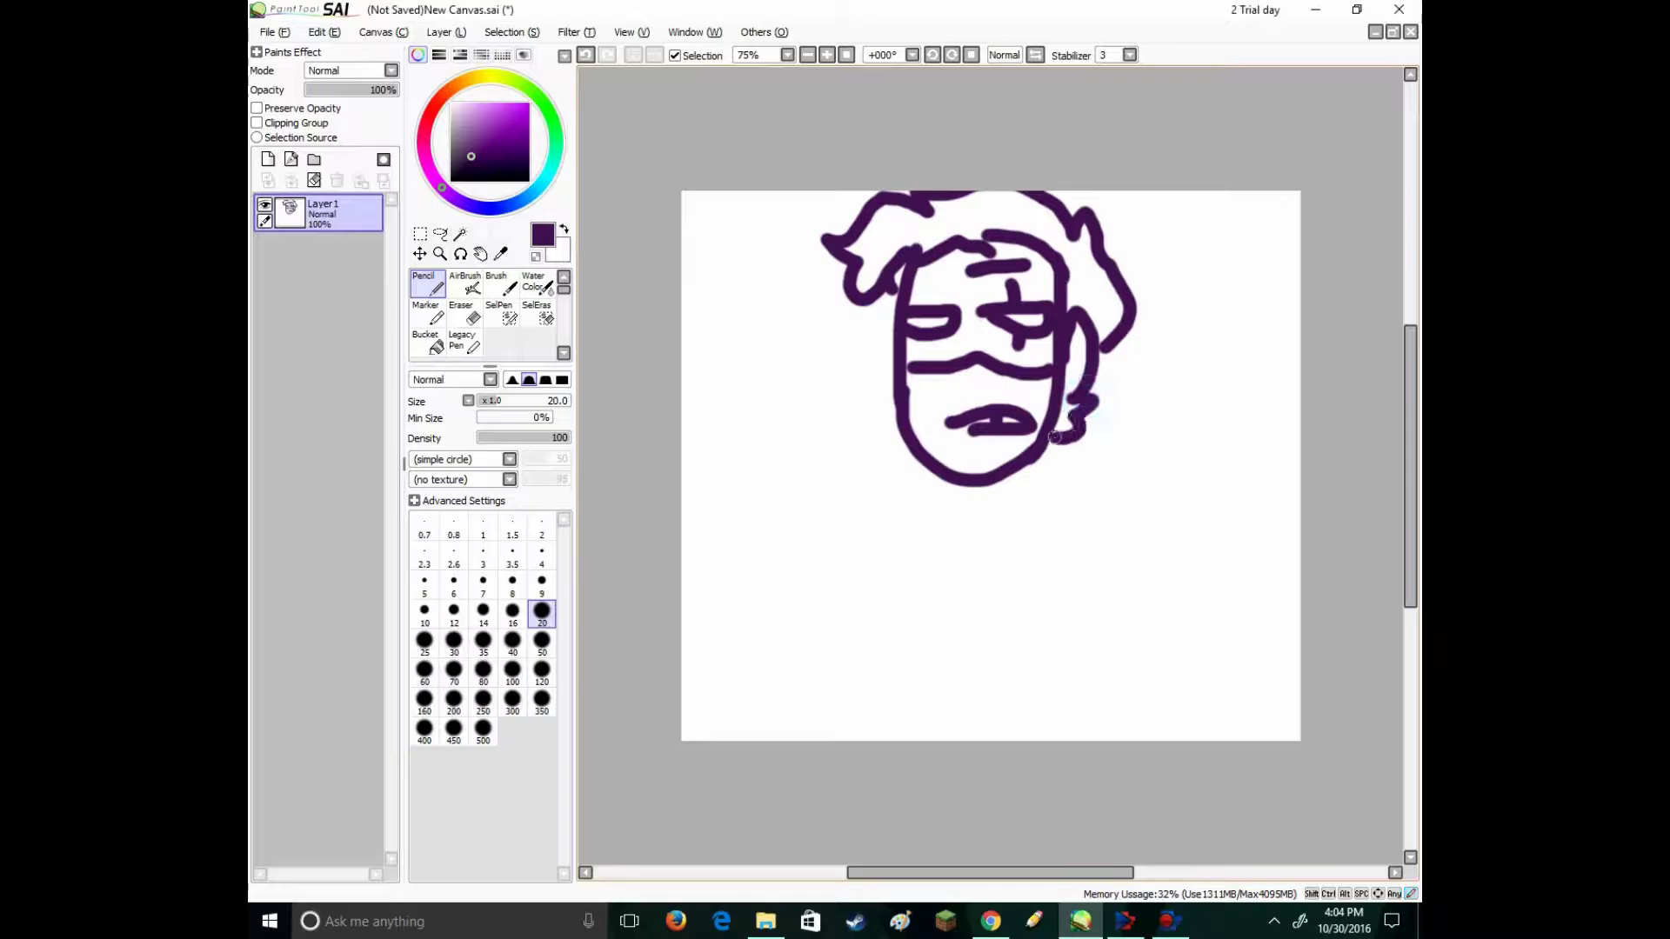
- Sketch the neck and both shoulders, running a straight torso line down from the left shoulder
drag(980, 480, 981, 520)
mouse_move(1033, 456)
mouse_down()
mouse_move(1027, 510)
mouse_move(1103, 572)
mouse_up()
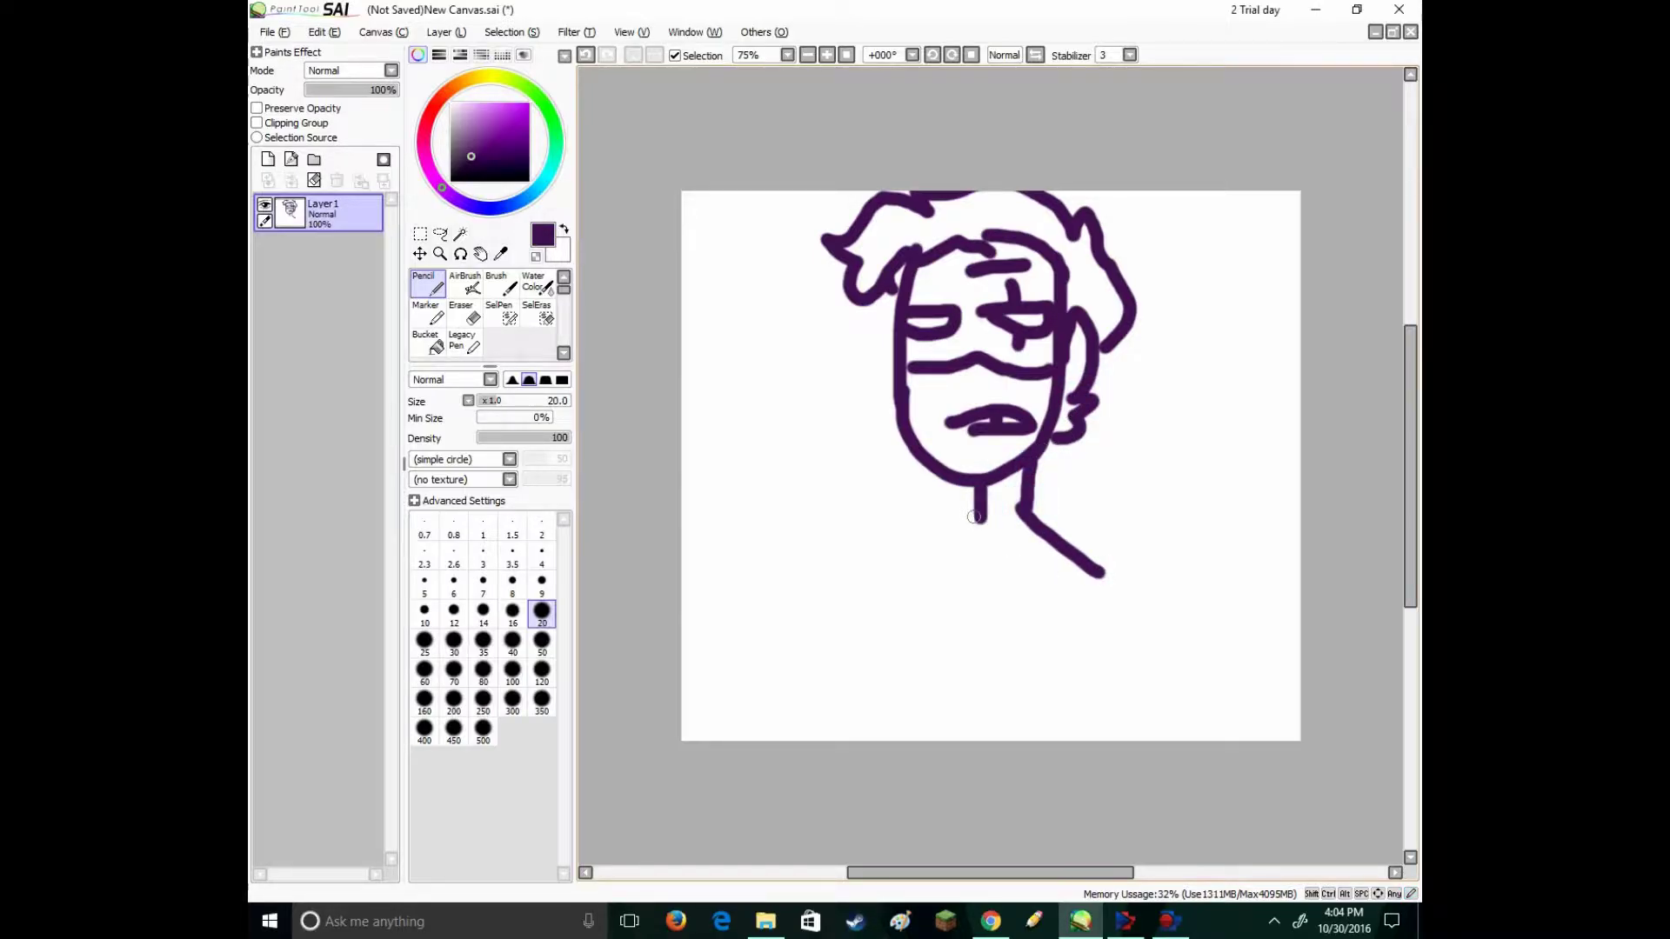
mouse_move(975, 517)
mouse_down()
mouse_move(907, 577)
mouse_move(919, 680)
mouse_move(876, 719)
mouse_up()
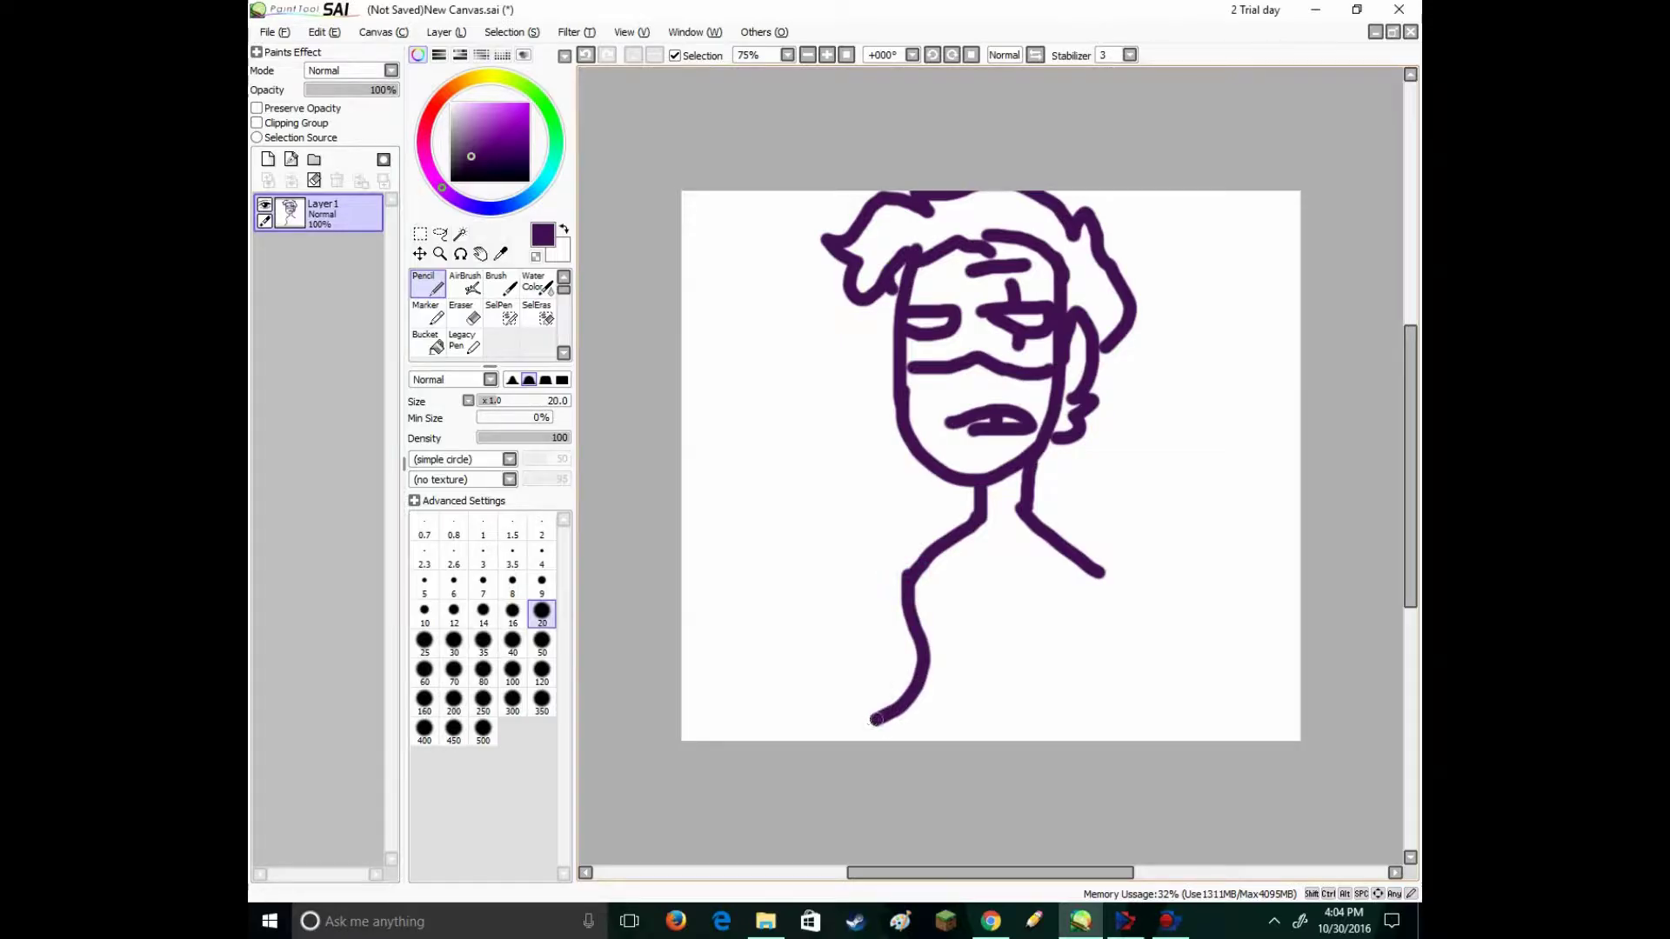
key(ctrl+z)
drag(907, 584, 907, 701)
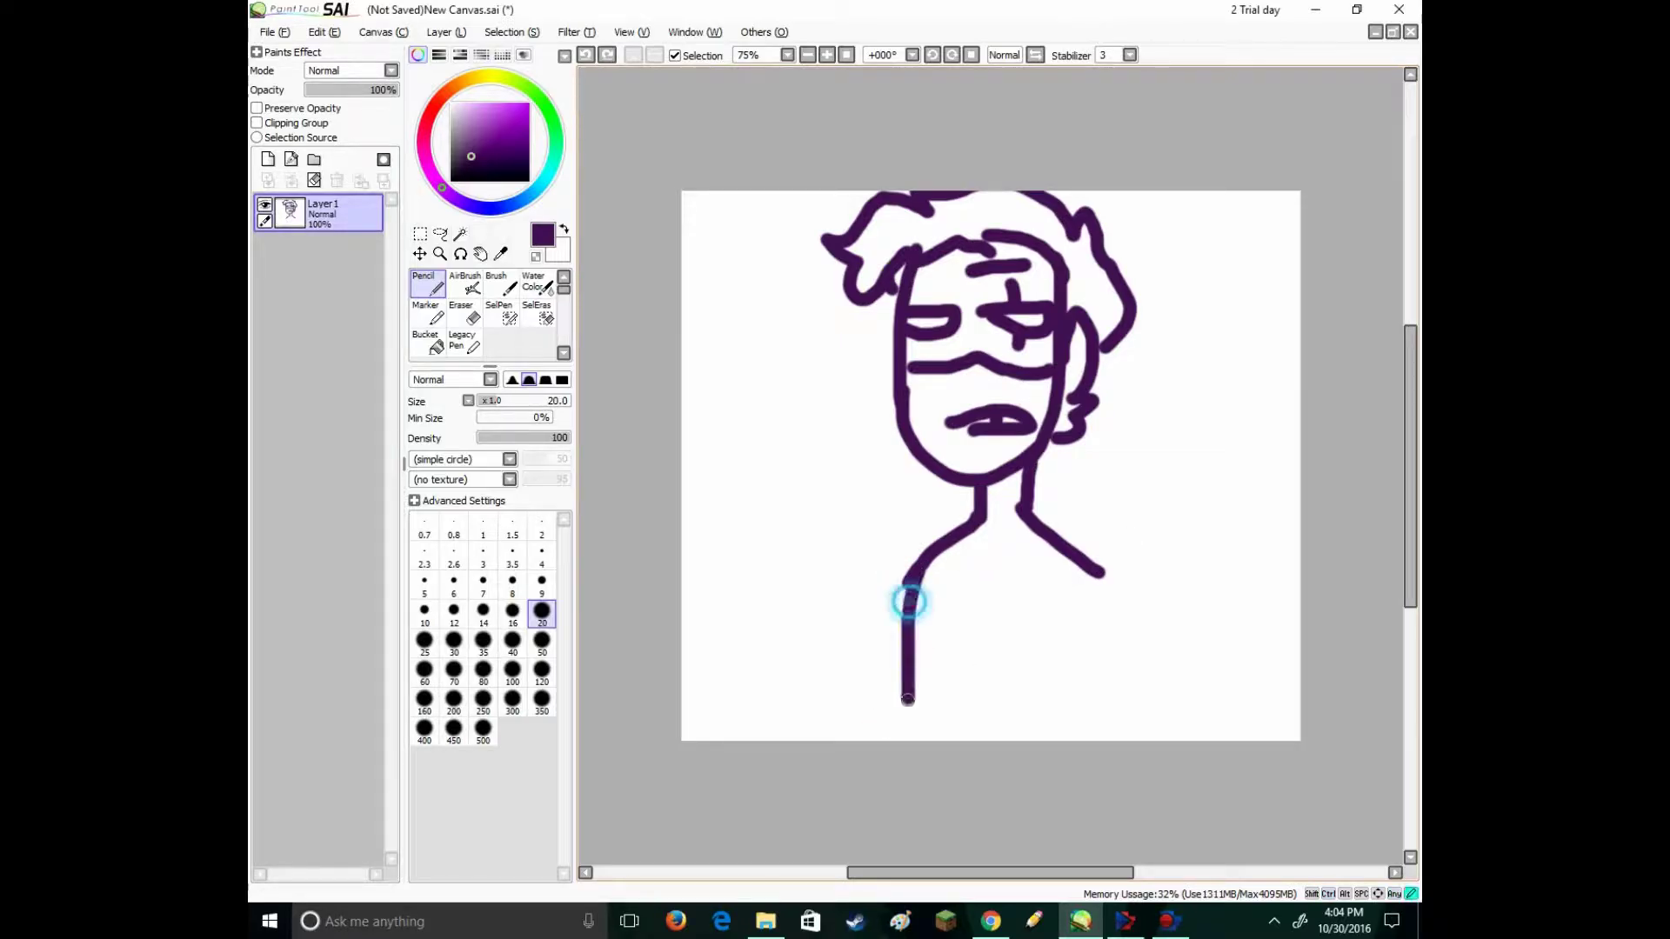
- Draw the outer arm line from the right shoulder and extend the left torso line to the canvas's lower edge
drag(1099, 570, 1113, 738)
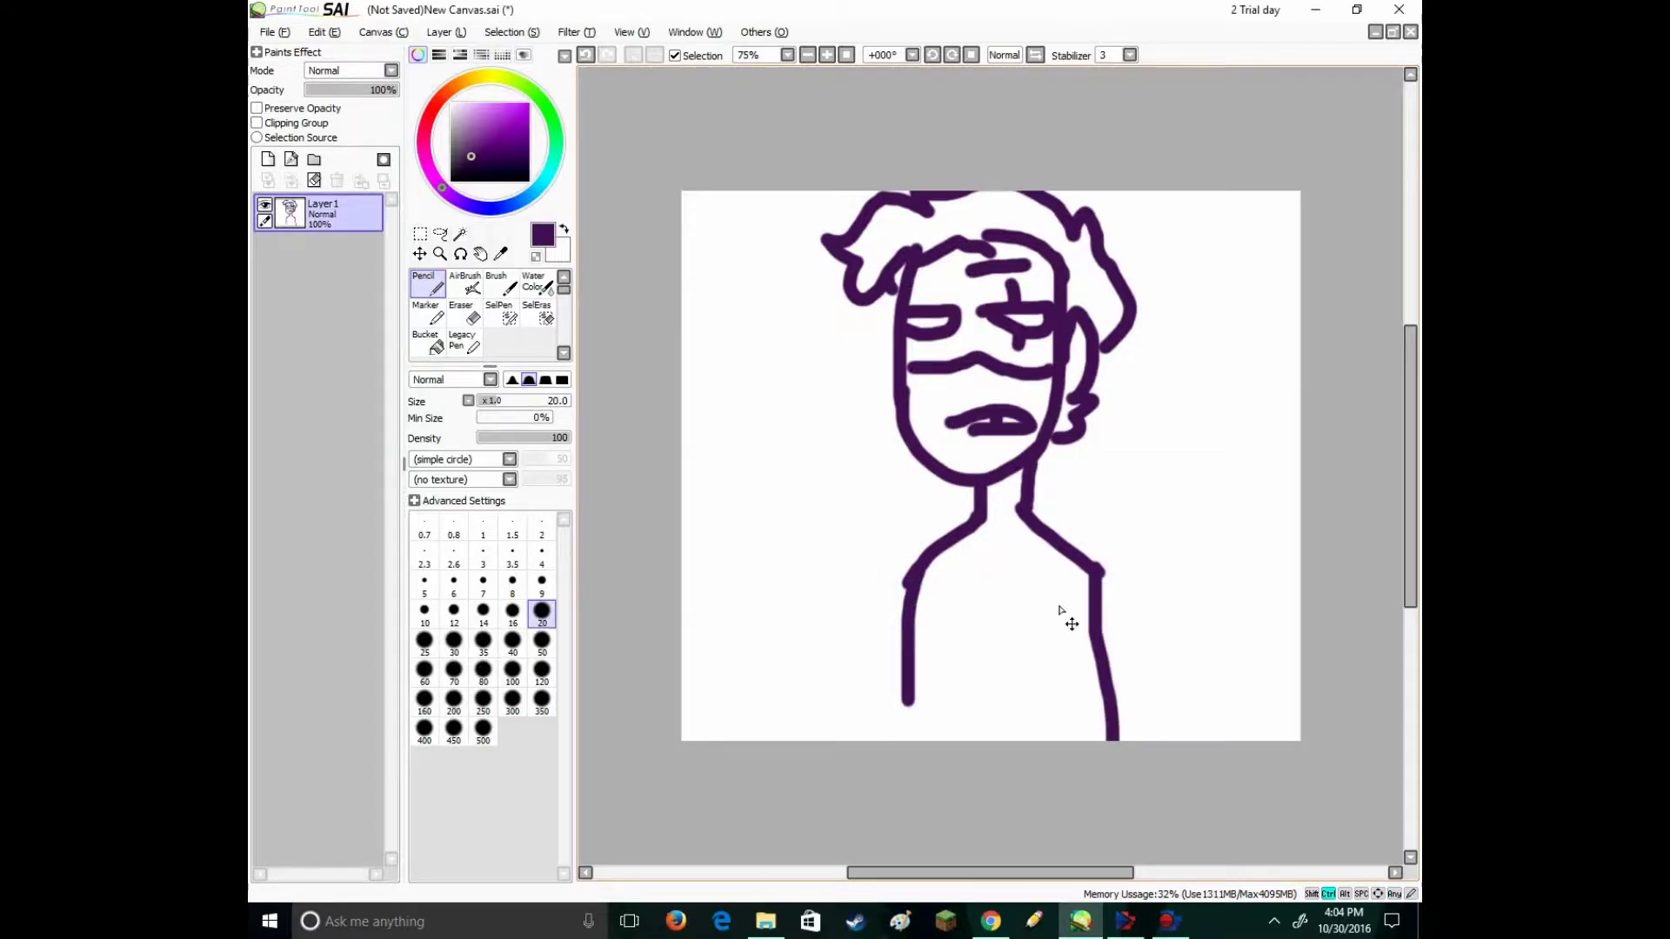
key(ctrl+z)
key(ctrl+y)
drag(907, 685, 877, 750)
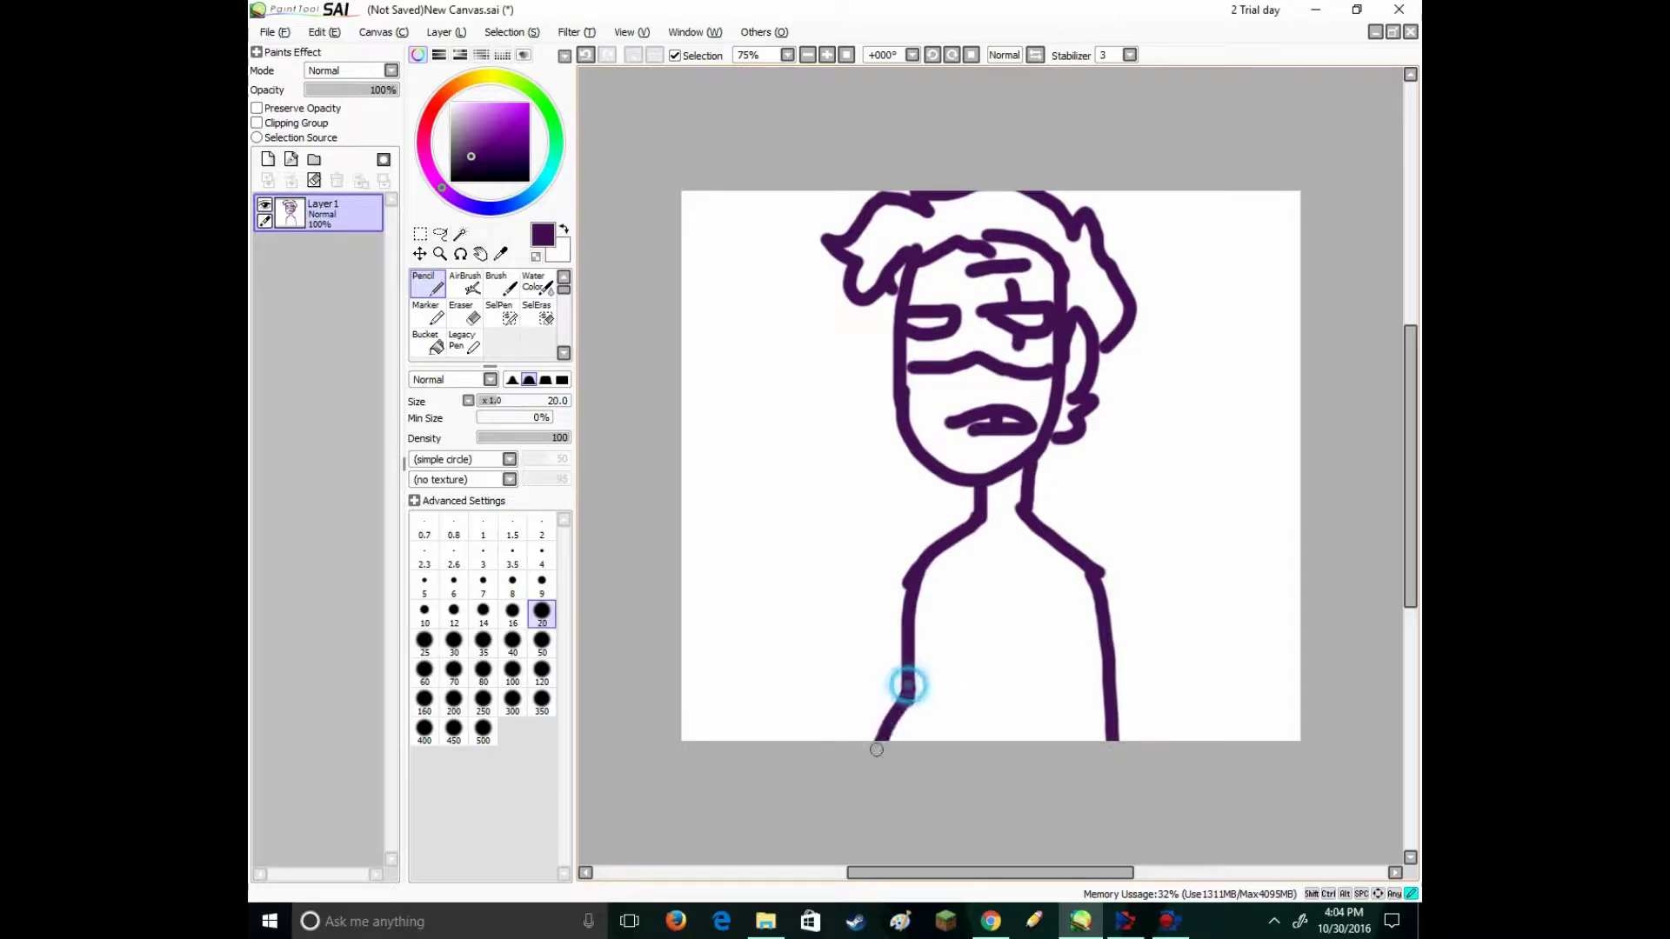
mouse_move(1205, 315)
mouse_down()
mouse_move(1147, 383)
mouse_move(1278, 466)
mouse_up()
key(ctrl+z)
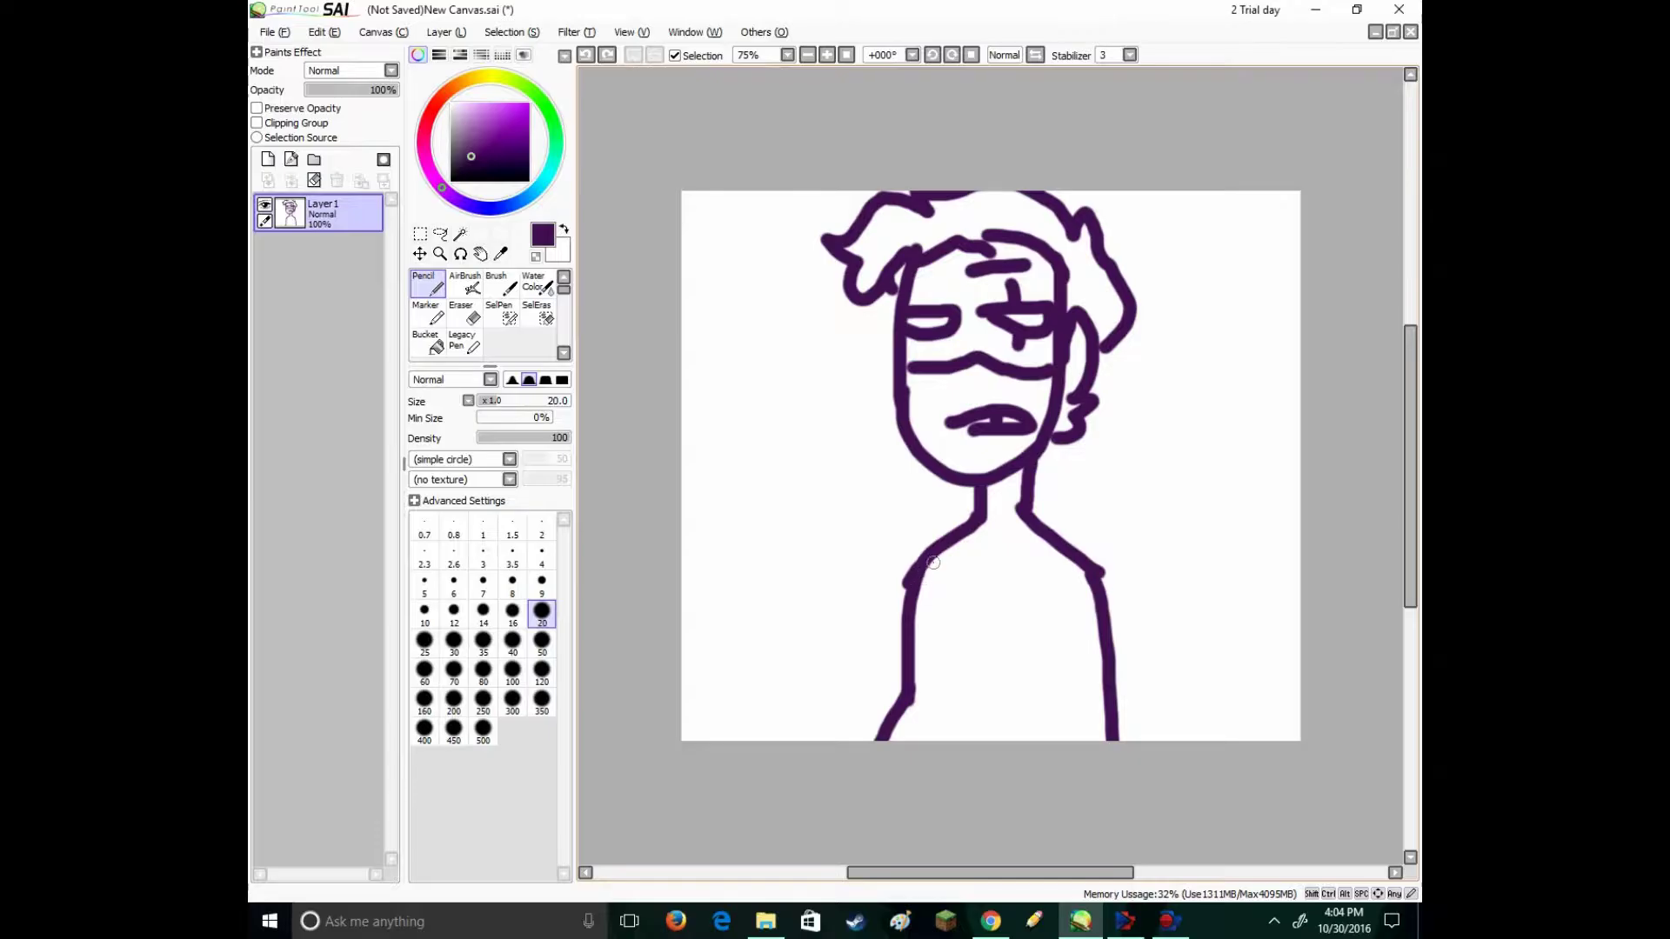
- Add a short horizontal mark on the chest and the inner line separating the right arm from the torso
drag(945, 670, 994, 674)
mouse_move(1038, 598)
mouse_down()
mouse_move(1029, 698)
mouse_move(1001, 740)
mouse_up()
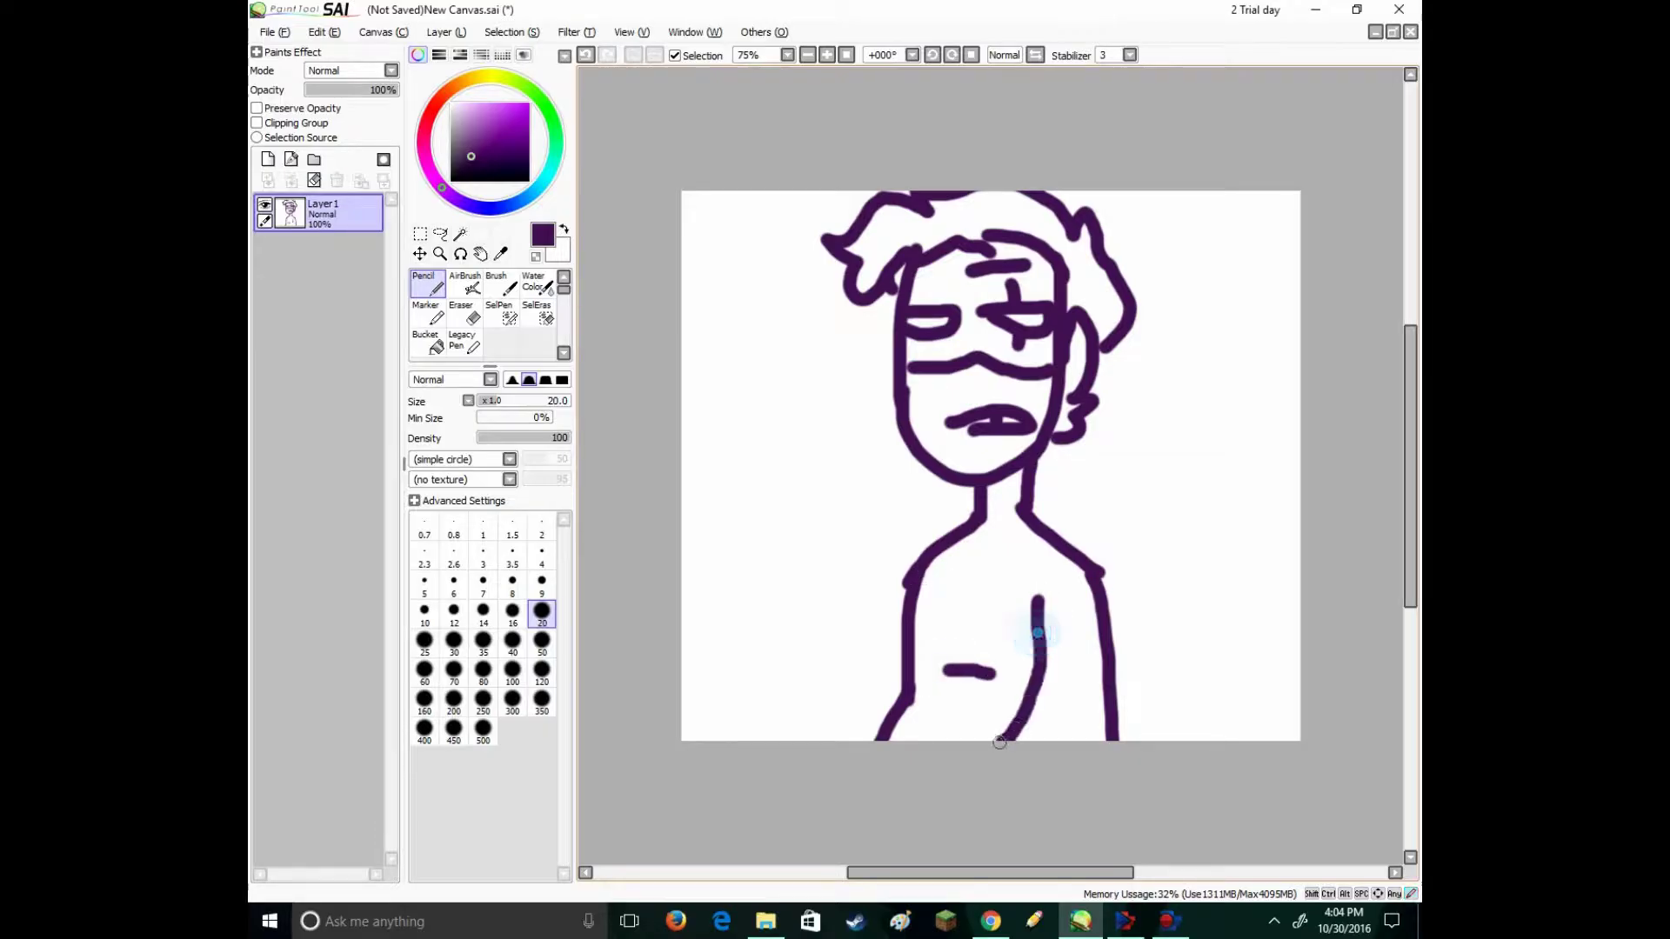
key(ctrl+z)
mouse_move(1027, 602)
mouse_down()
mouse_move(1044, 700)
mouse_move(1006, 741)
mouse_up()
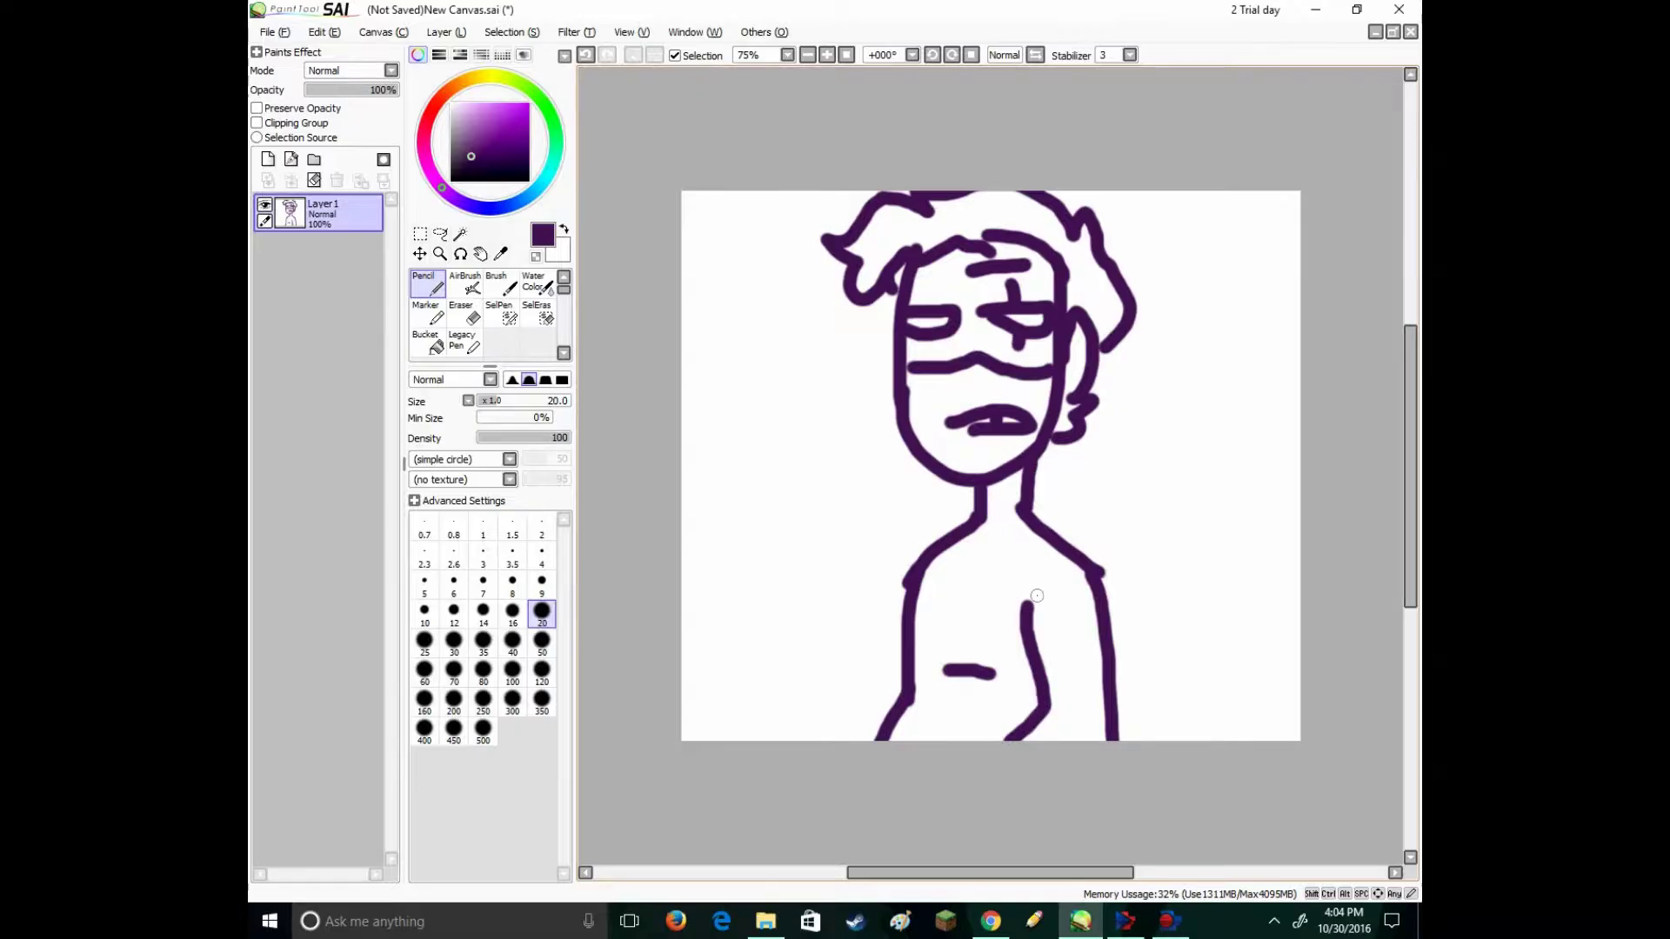
drag(1027, 607, 1024, 574)
- Sketch the T-shirt's neckline and right sleeve hem, plus the left arm with its sleeve hem
drag(1031, 666, 1106, 642)
drag(955, 534, 1042, 524)
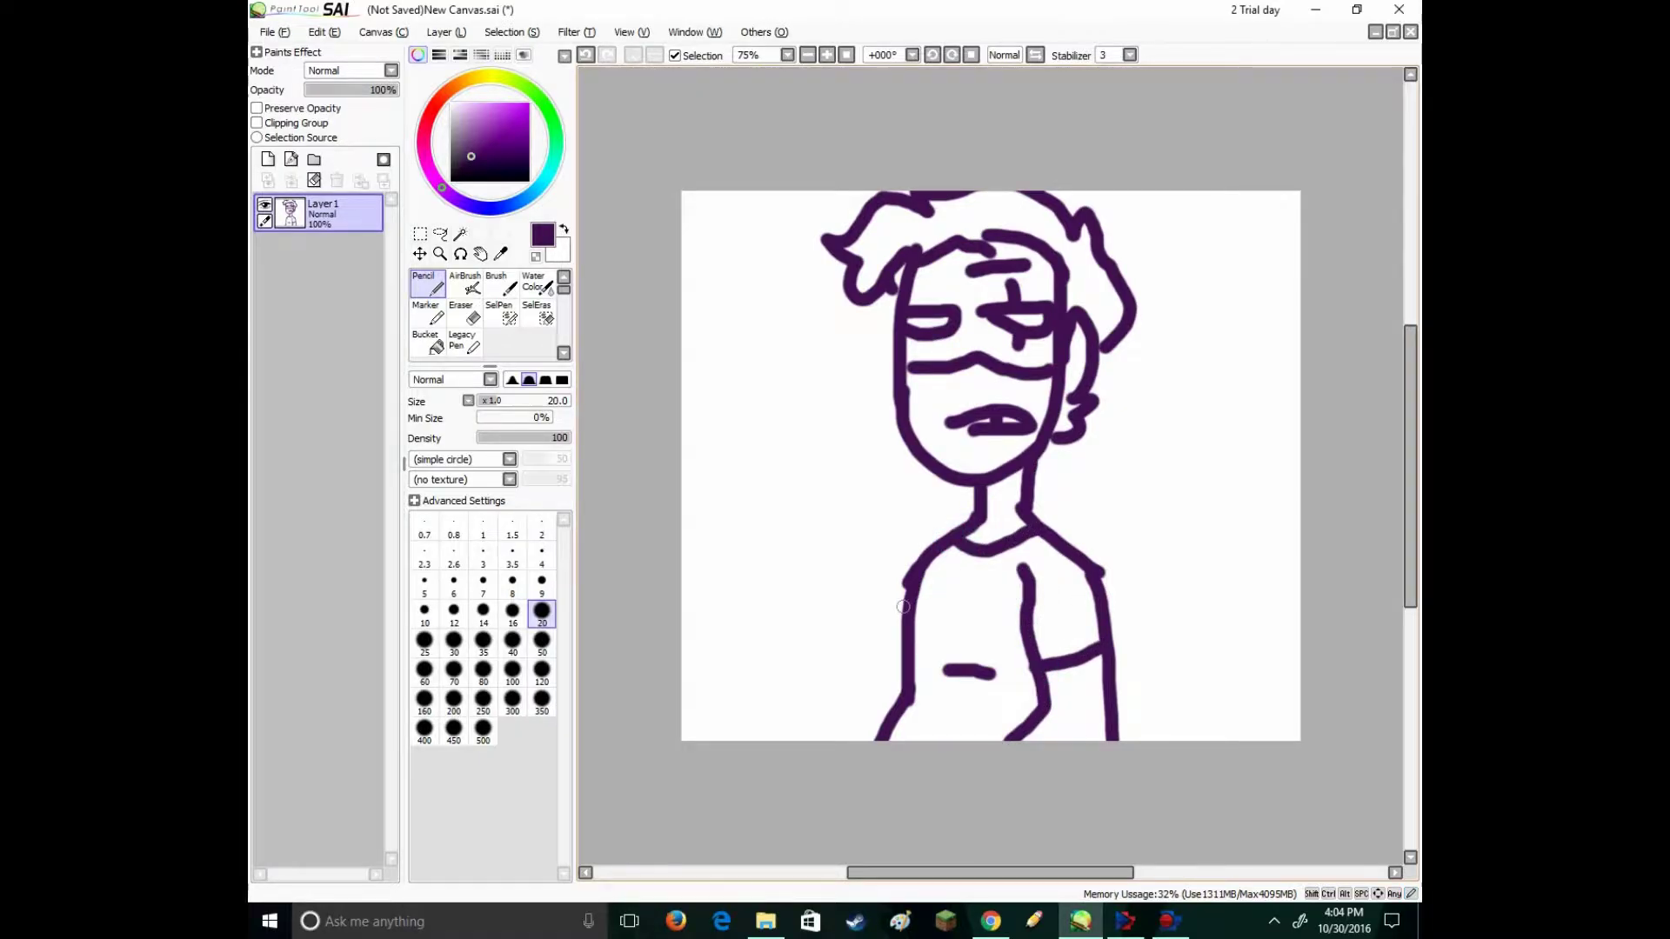
drag(904, 607, 835, 750)
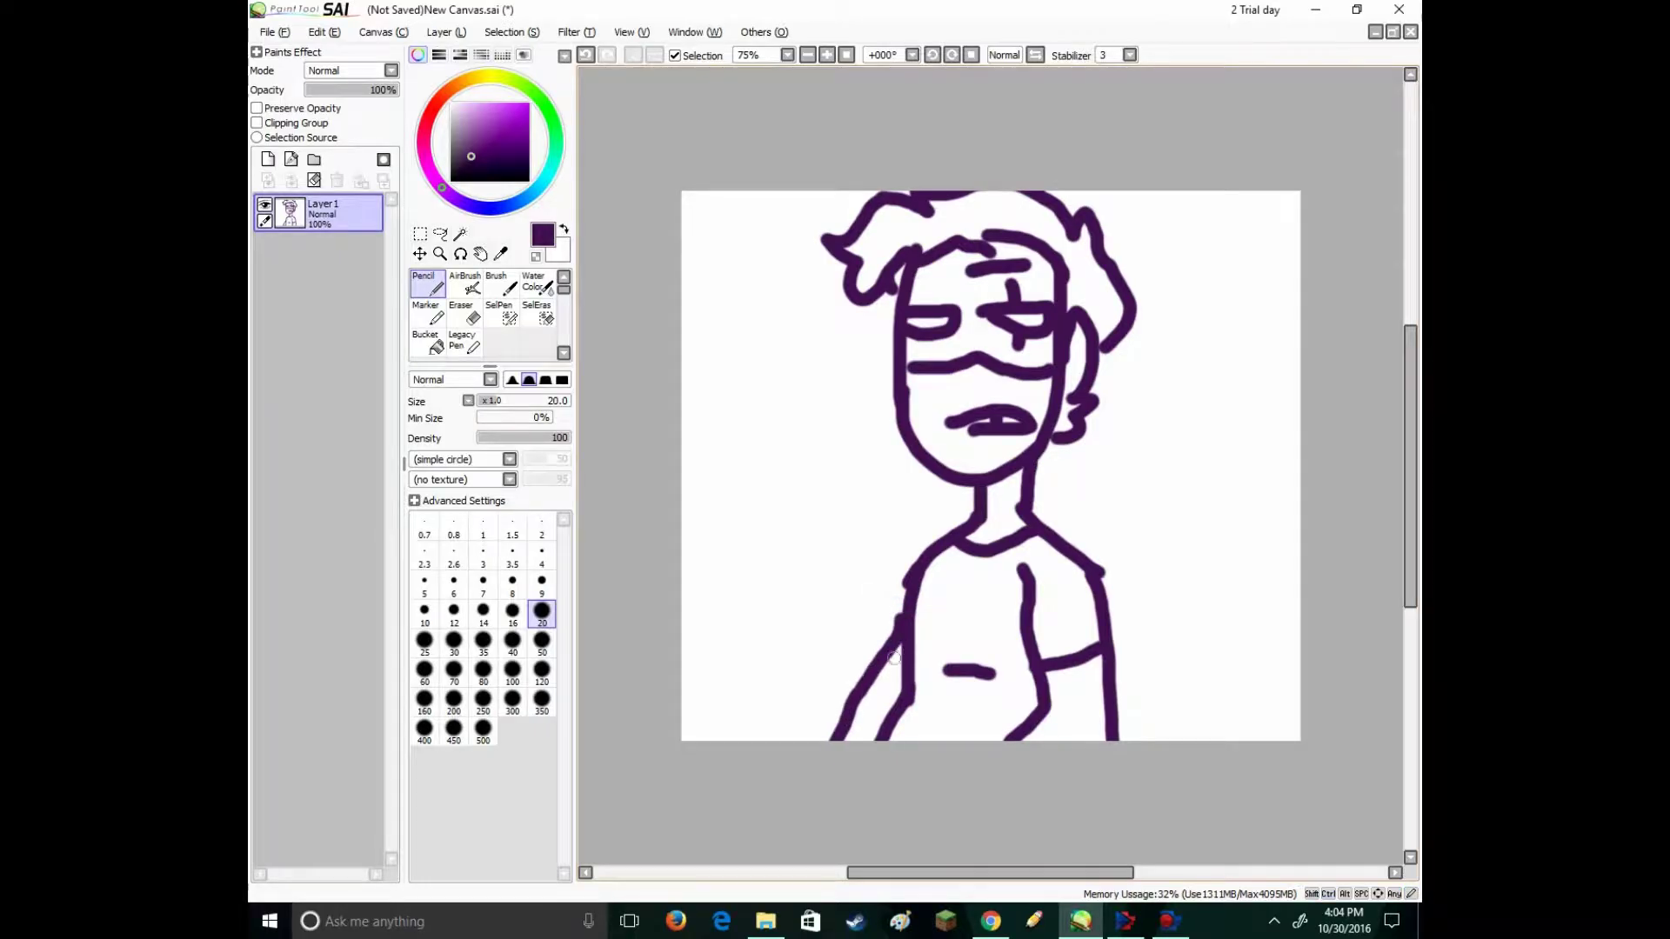
drag(894, 659, 909, 688)
drag(1059, 522, 1142, 439)
key(ctrl+z)
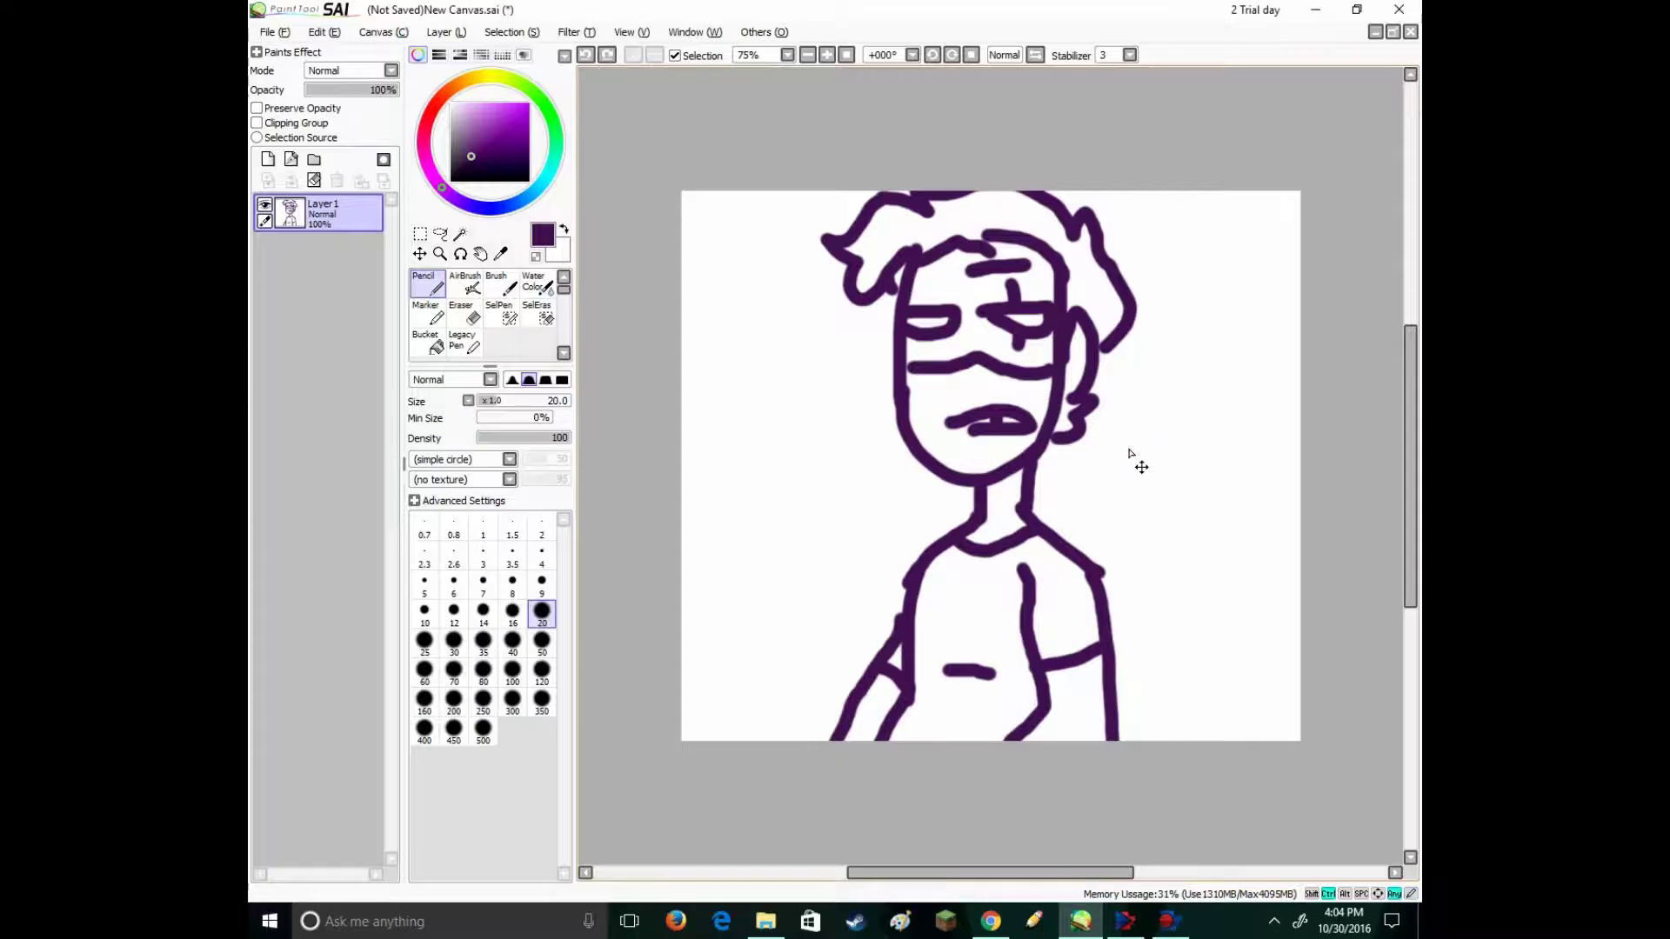
mouse_move(1145, 321)
mouse_down()
mouse_move(1125, 413)
mouse_move(1212, 461)
mouse_move(1310, 407)
mouse_move(1305, 339)
mouse_move(1216, 301)
mouse_move(1138, 296)
mouse_move(1319, 401)
mouse_move(1181, 482)
mouse_move(1106, 453)
mouse_up()
key(ctrl+z)
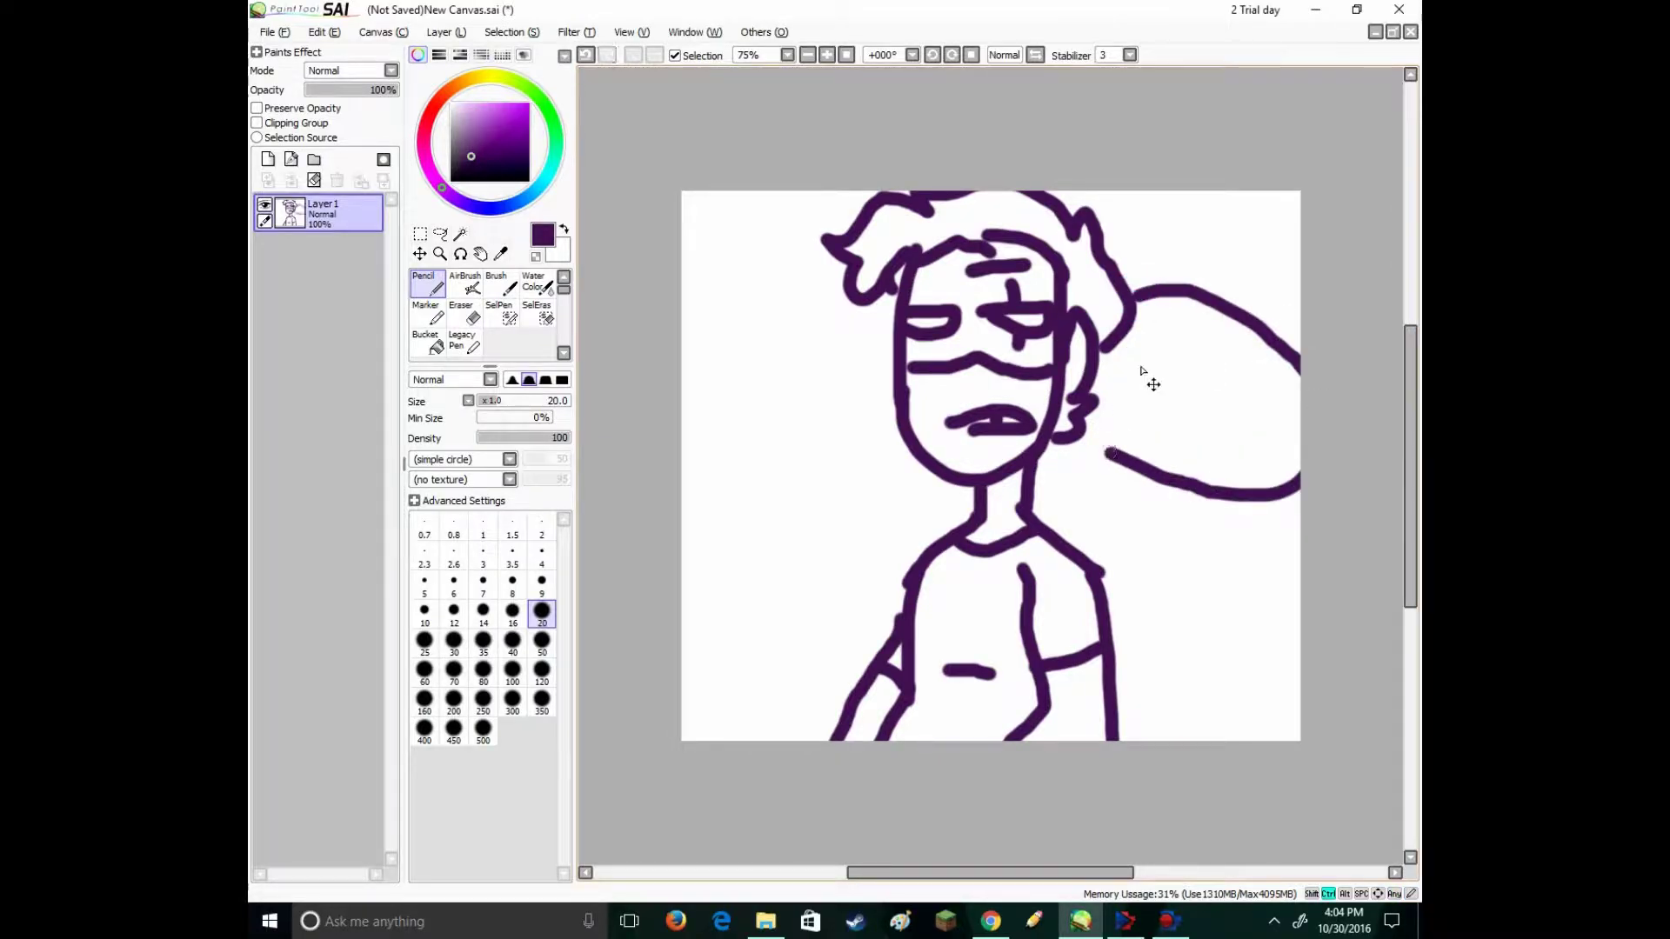
key(ctrl+z)
mouse_move(1152, 285)
mouse_down()
mouse_move(1241, 326)
mouse_move(1237, 473)
mouse_move(1091, 437)
mouse_up()
key(ctrl+z)
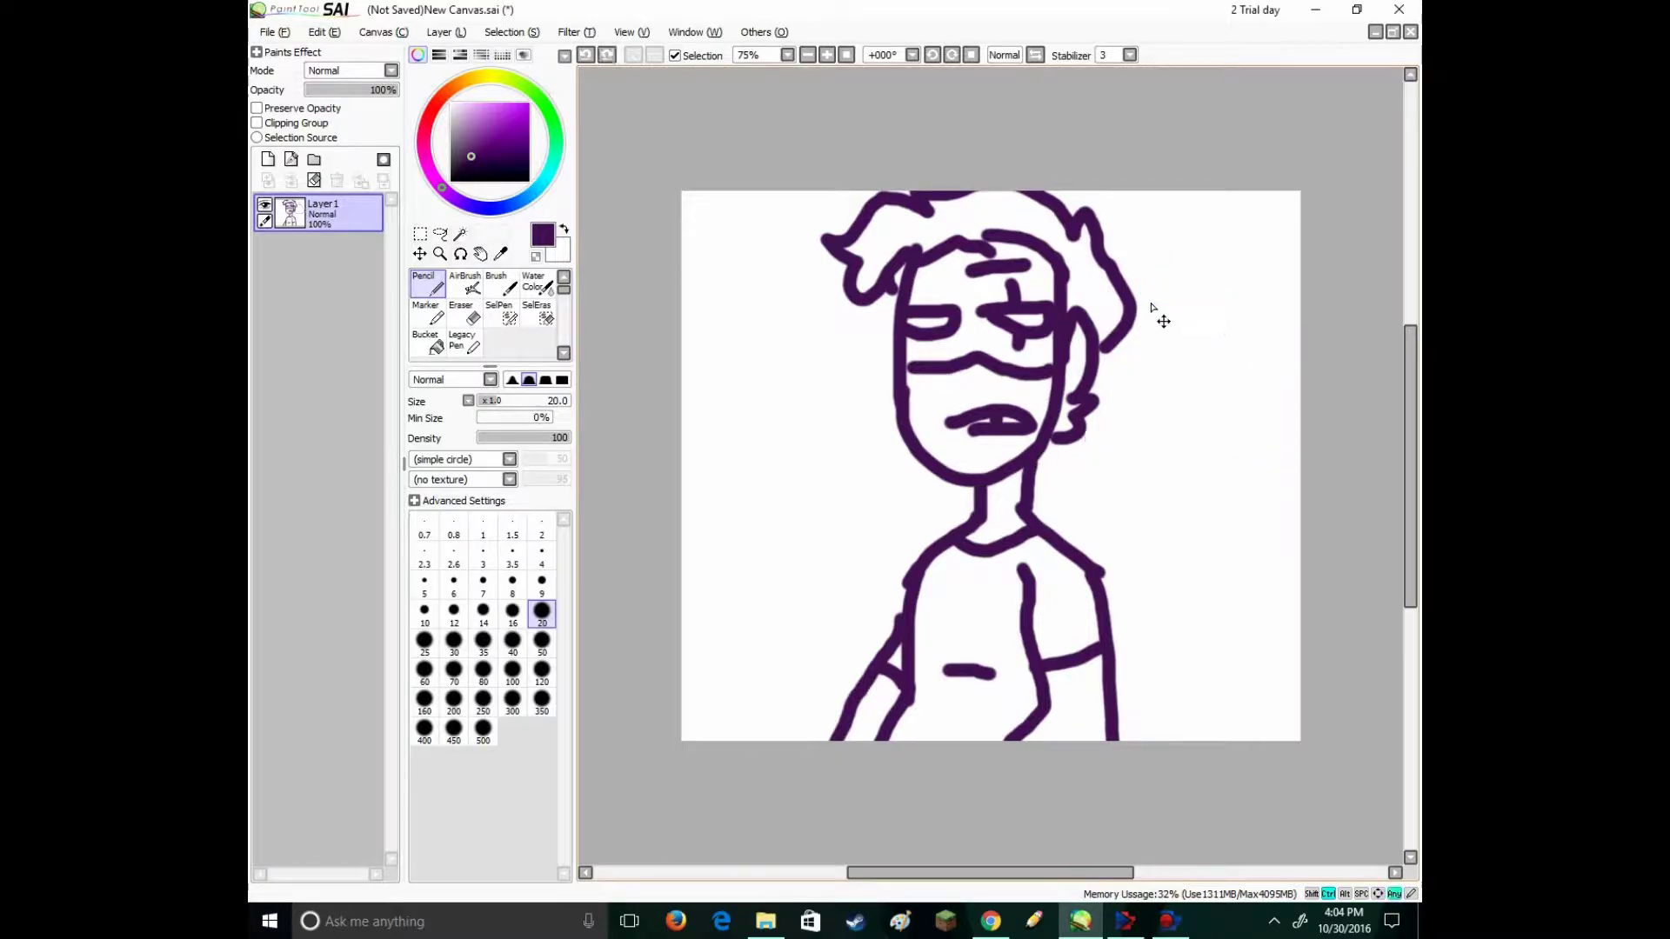
- Sketch a second character's rounded head behind the first one's ear, with a nose, mouth and round eye
mouse_move(1132, 279)
mouse_down()
mouse_move(1193, 285)
mouse_move(1271, 394)
mouse_move(1234, 461)
mouse_move(1093, 457)
mouse_move(1121, 379)
mouse_move(1176, 423)
mouse_move(1111, 437)
mouse_move(1097, 390)
mouse_move(1106, 428)
mouse_up()
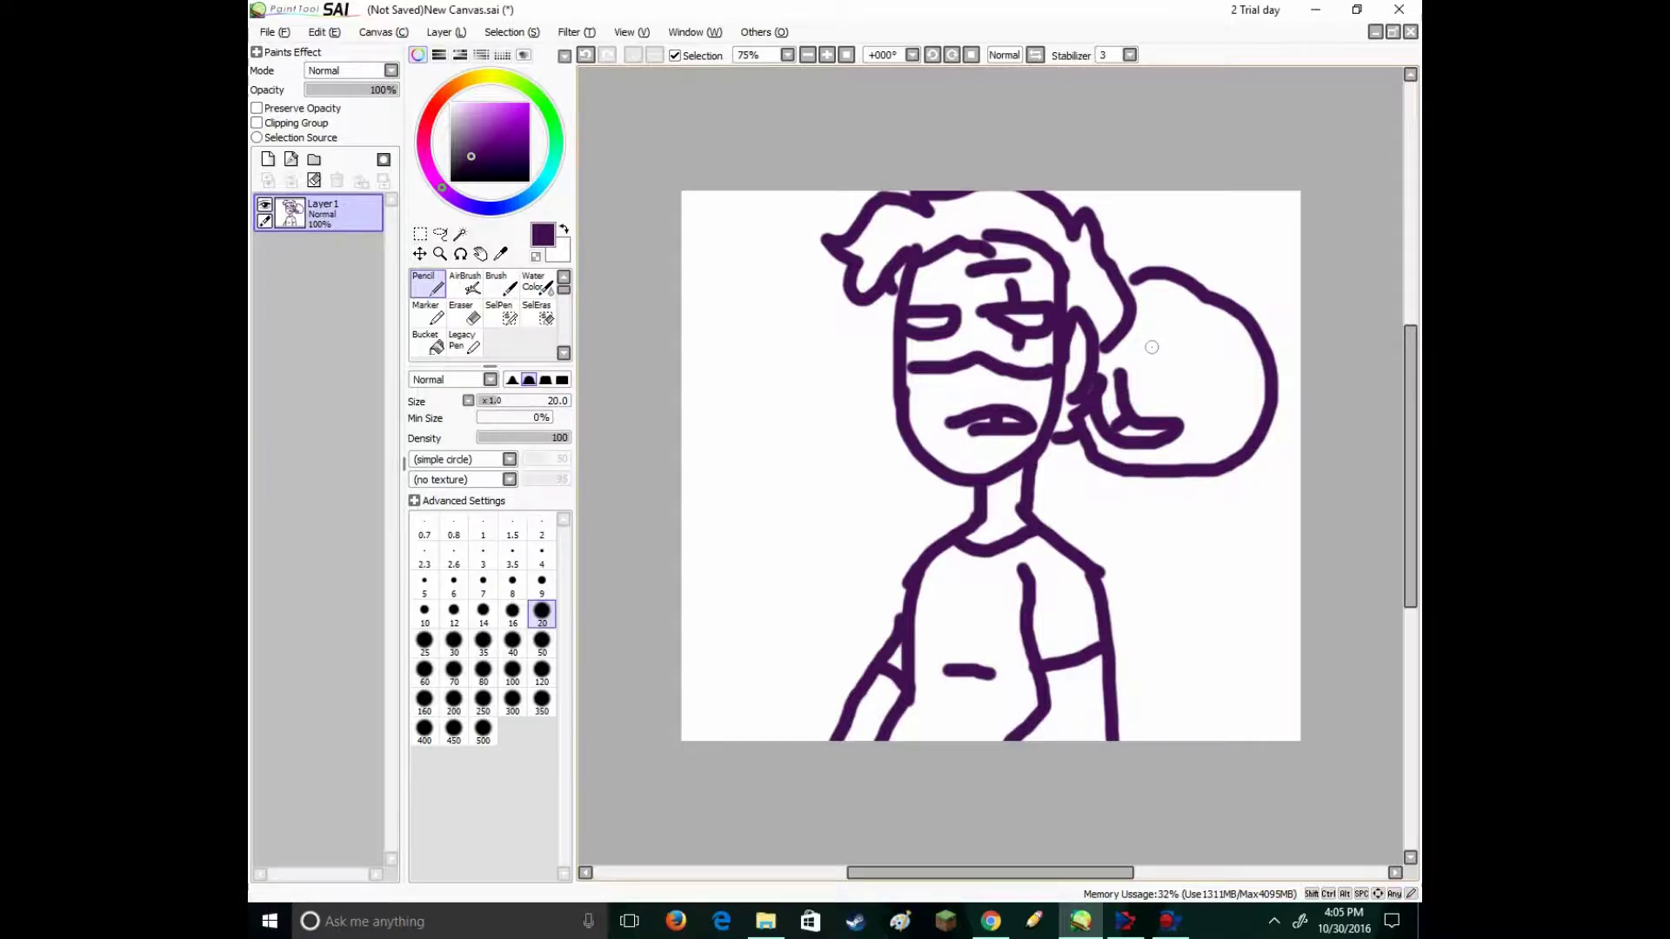
mouse_move(1190, 371)
mouse_down()
mouse_move(1235, 386)
mouse_move(1211, 417)
mouse_move(1189, 372)
mouse_up()
mouse_move(1222, 374)
mouse_down()
mouse_move(1202, 410)
mouse_move(1204, 391)
mouse_up()
key(ctrl+z)
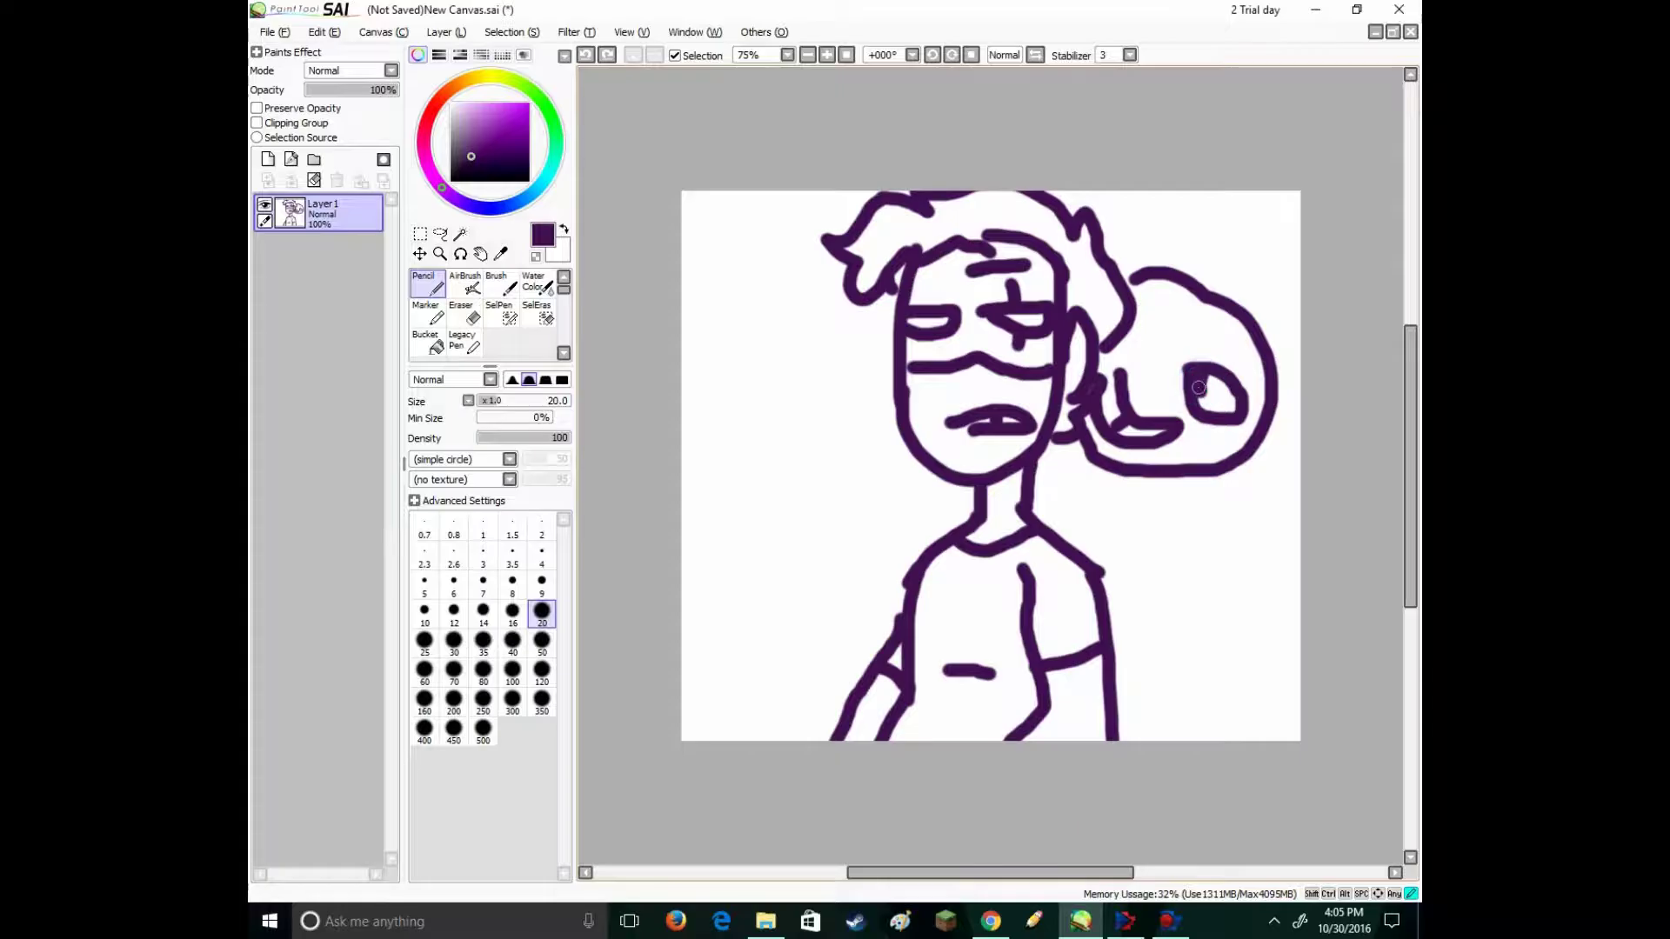
- Sketch the second character's arm and tapering body below the head, and a curved line across the forehead
mouse_move(1081, 451)
mouse_down()
mouse_move(1133, 526)
mouse_move(1135, 602)
mouse_move(1107, 653)
mouse_up()
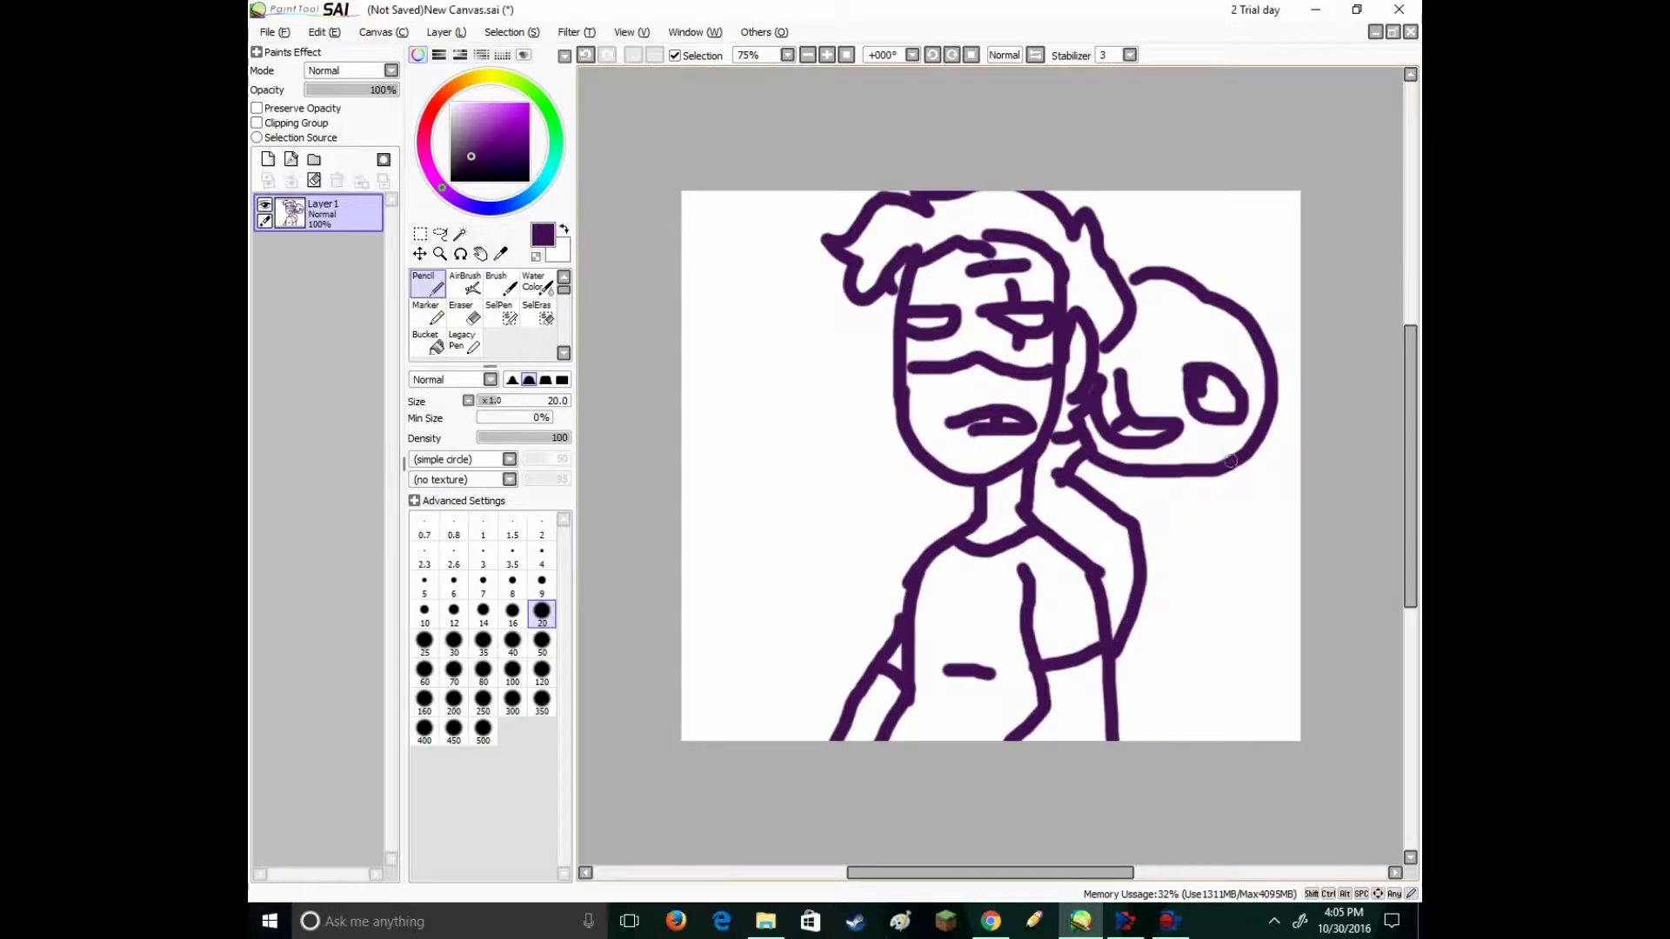
mouse_move(1230, 461)
mouse_down()
mouse_move(1147, 638)
mouse_move(1184, 639)
mouse_move(1179, 659)
mouse_move(1118, 672)
mouse_up()
key(ctrl+z)
mouse_move(1246, 454)
mouse_down()
mouse_move(1151, 620)
mouse_move(1174, 634)
mouse_move(1122, 646)
mouse_up()
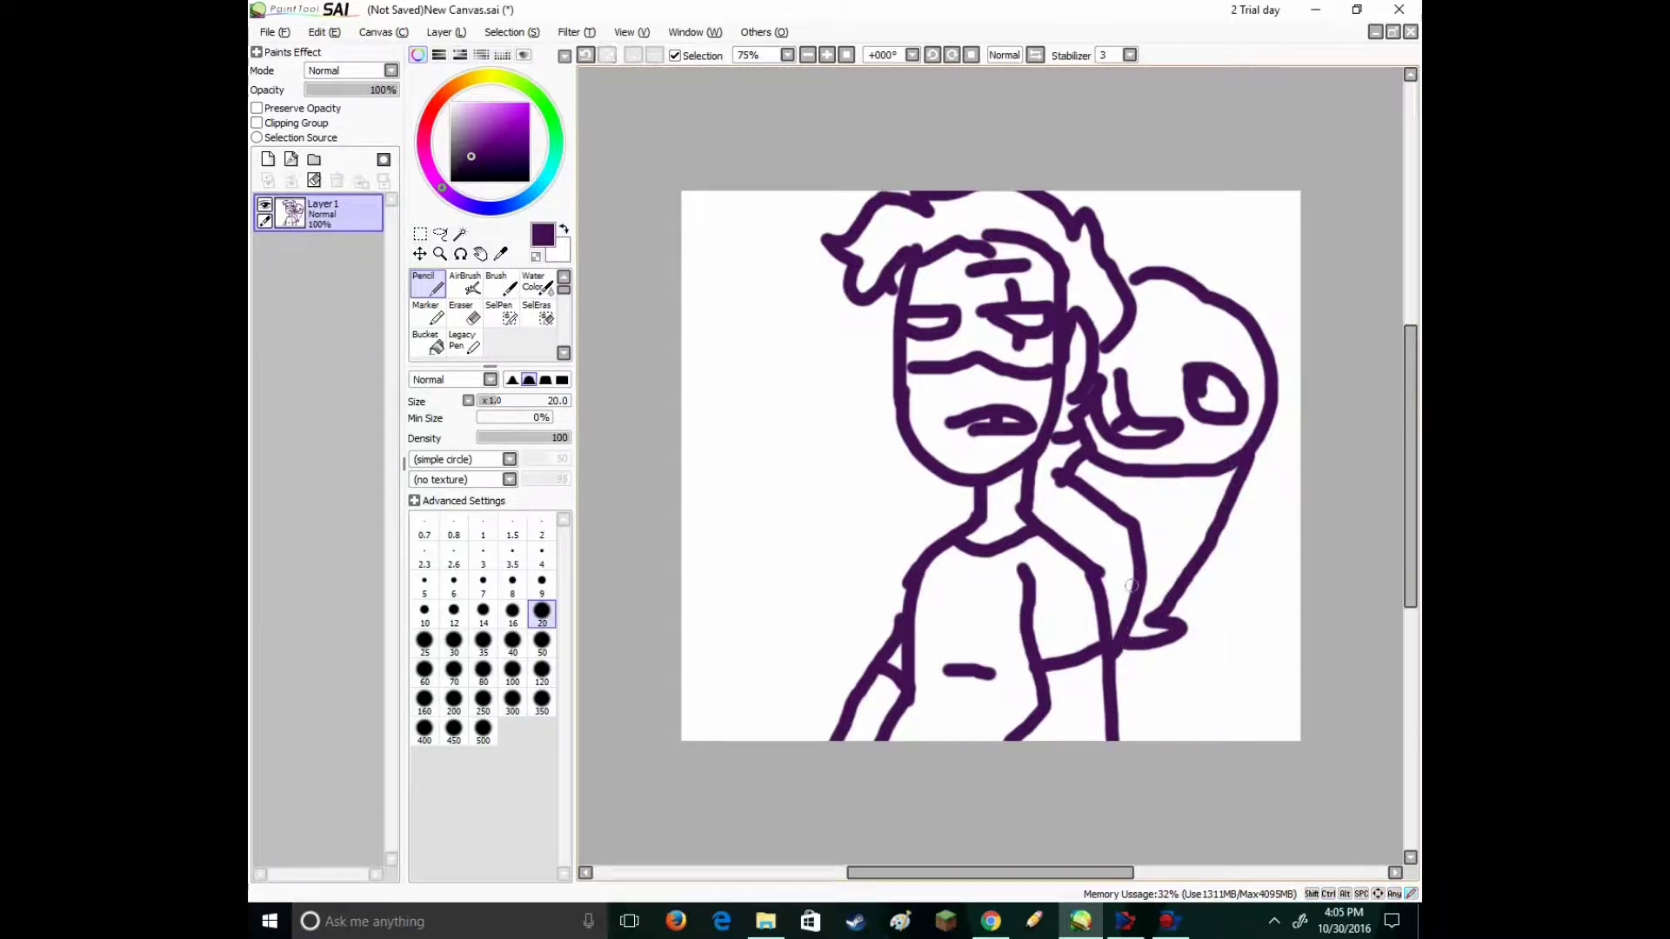
mouse_move(1135, 315)
mouse_down()
mouse_move(1105, 355)
mouse_move(1244, 340)
mouse_move(1265, 387)
mouse_up()
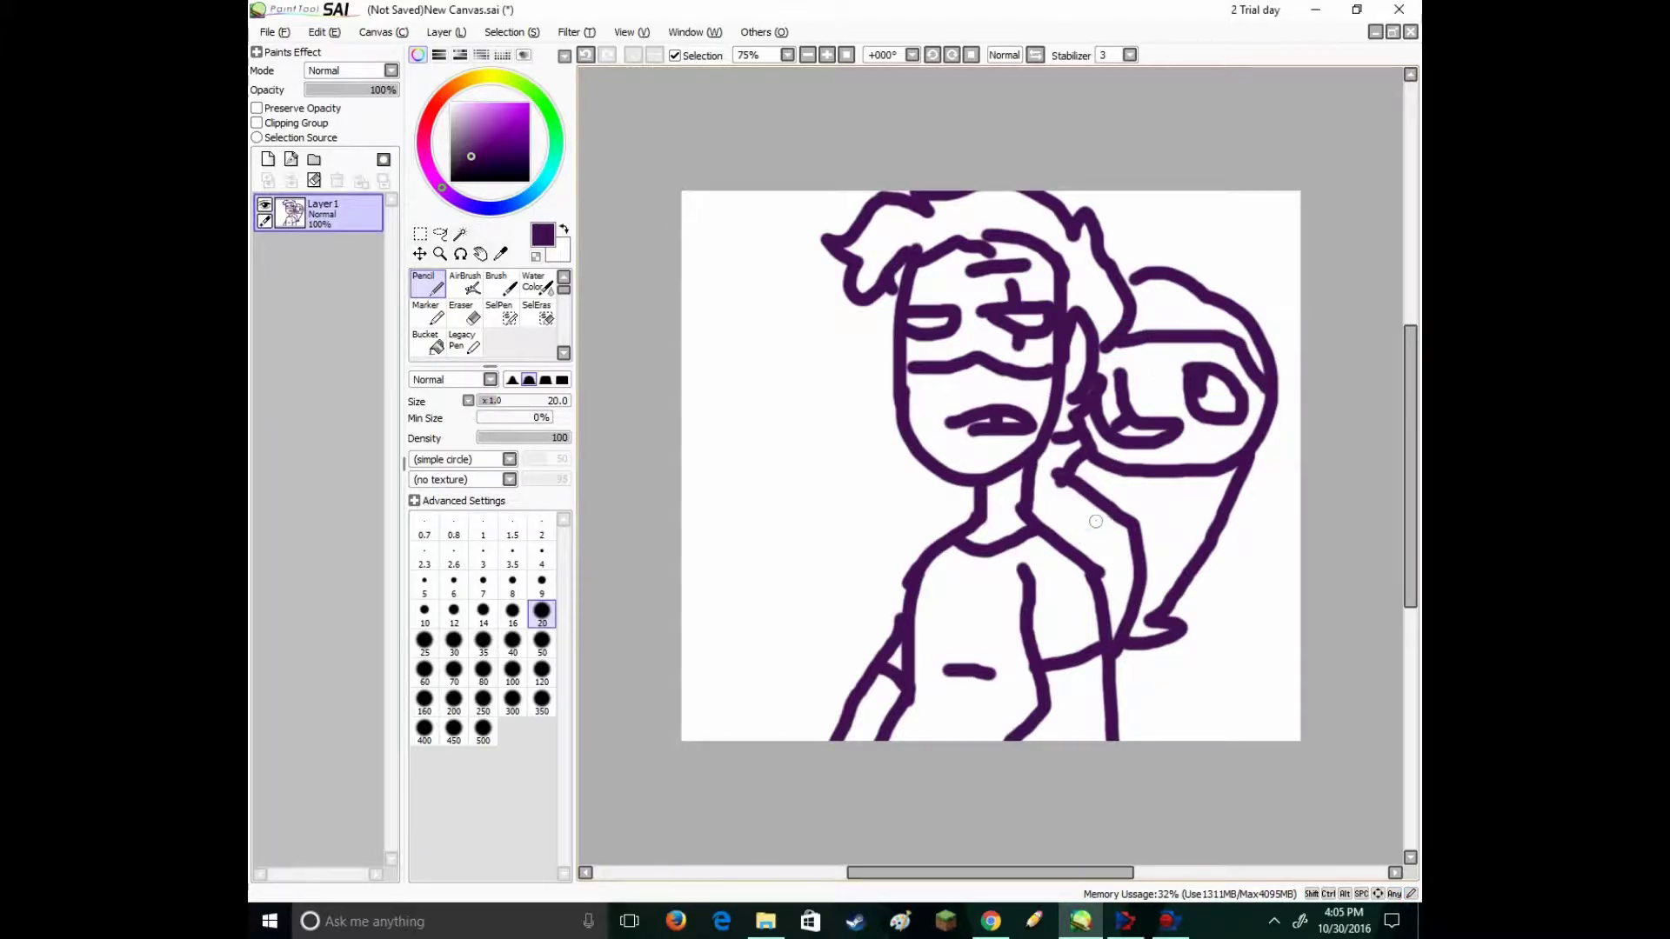
- Draw the second character's hands resting on the first character's shoulders and a small mark under the round eye
mouse_move(1096, 521)
mouse_down()
mouse_move(1077, 552)
mouse_move(1056, 537)
mouse_move(1070, 583)
mouse_move(1047, 544)
mouse_move(1107, 565)
mouse_move(1118, 608)
mouse_up()
key(ctrl+z)
key(ctrl+z)
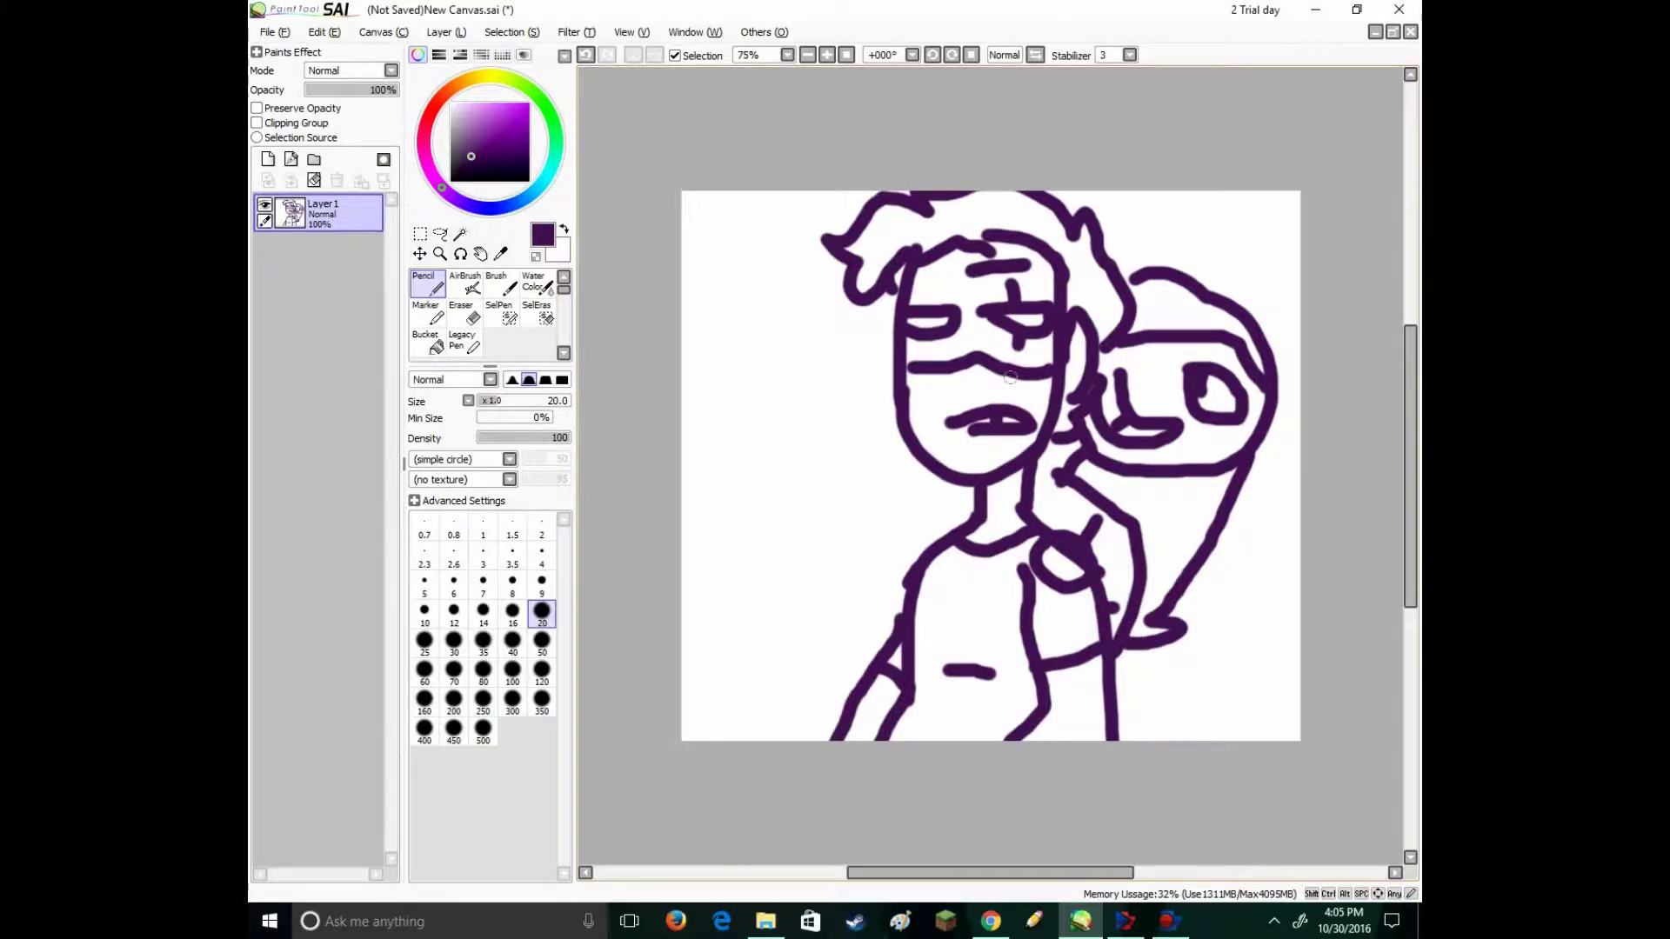
mouse_move(961, 522)
mouse_down()
mouse_move(888, 548)
mouse_move(893, 564)
mouse_move(913, 523)
mouse_move(890, 551)
mouse_move(906, 577)
mouse_move(957, 547)
mouse_up()
key(ctrl+z)
drag(1203, 414, 1218, 435)
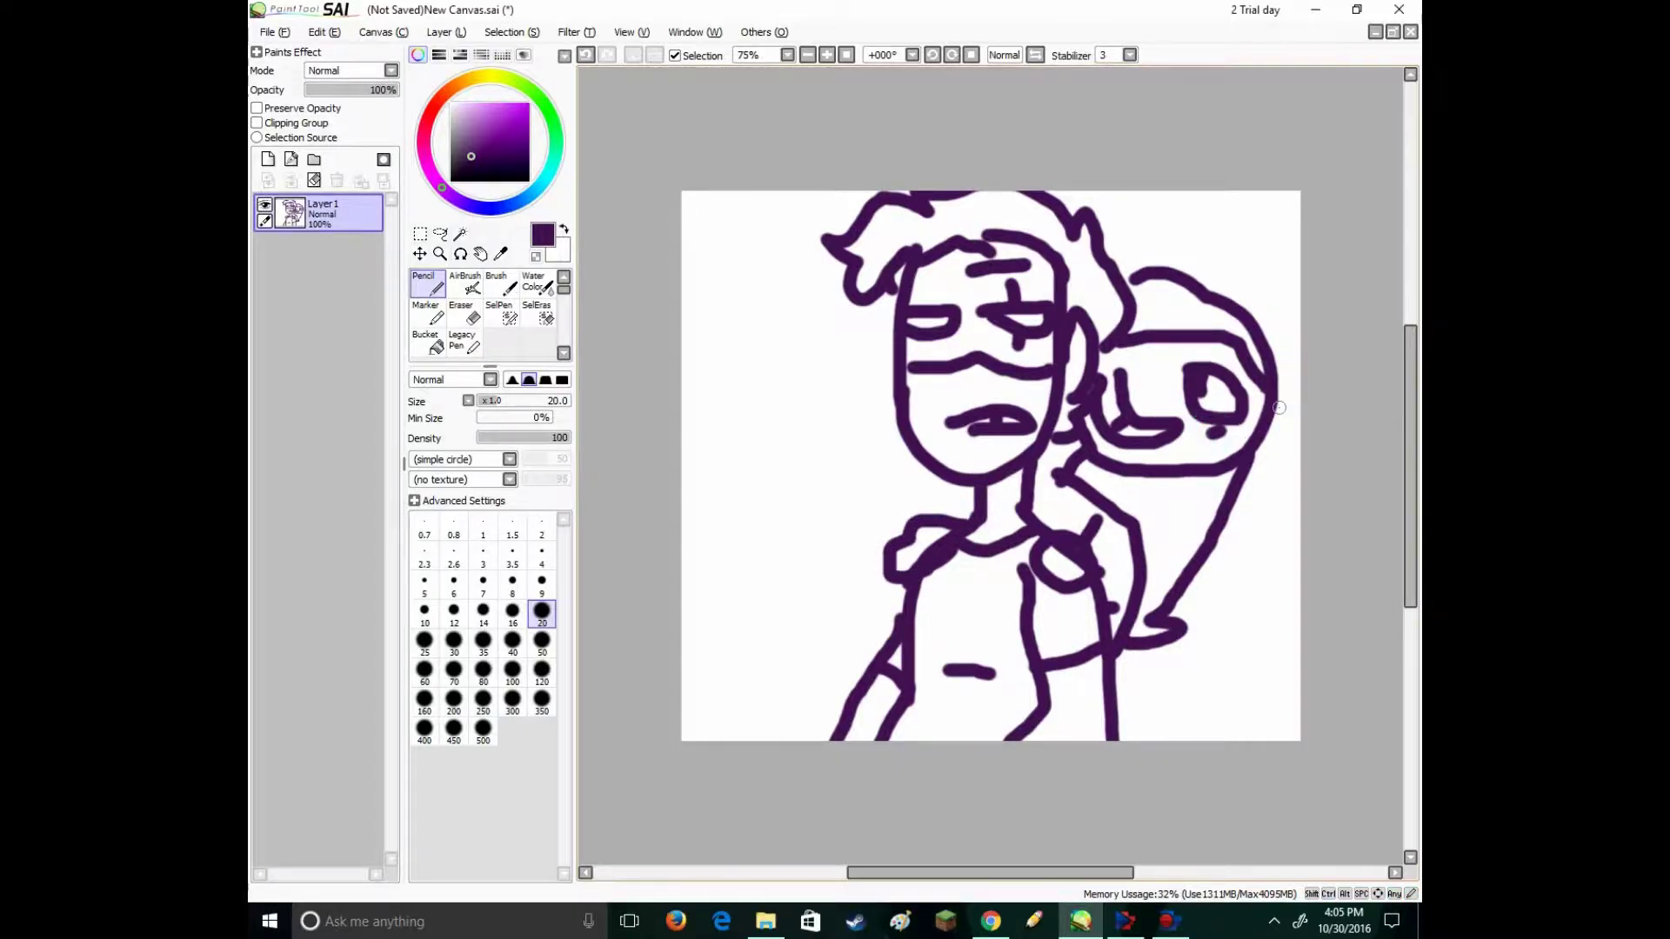
- Add a new layer above the sketch and trace the first character's head outline in a darker purple
click(276, 160)
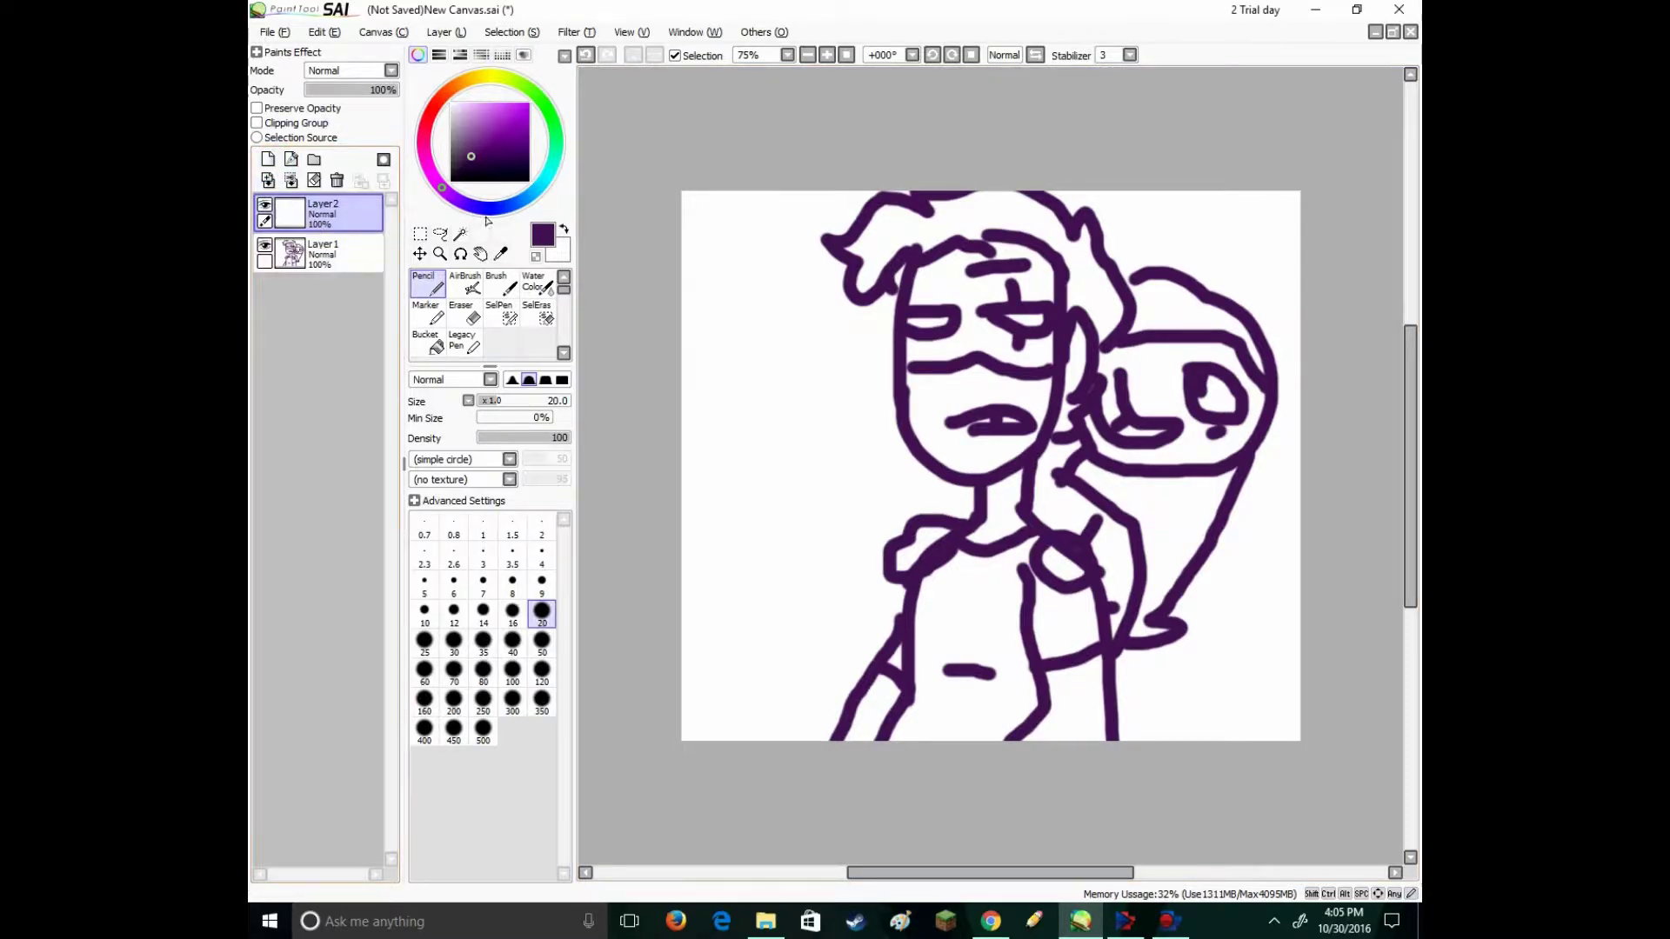
click(480, 169)
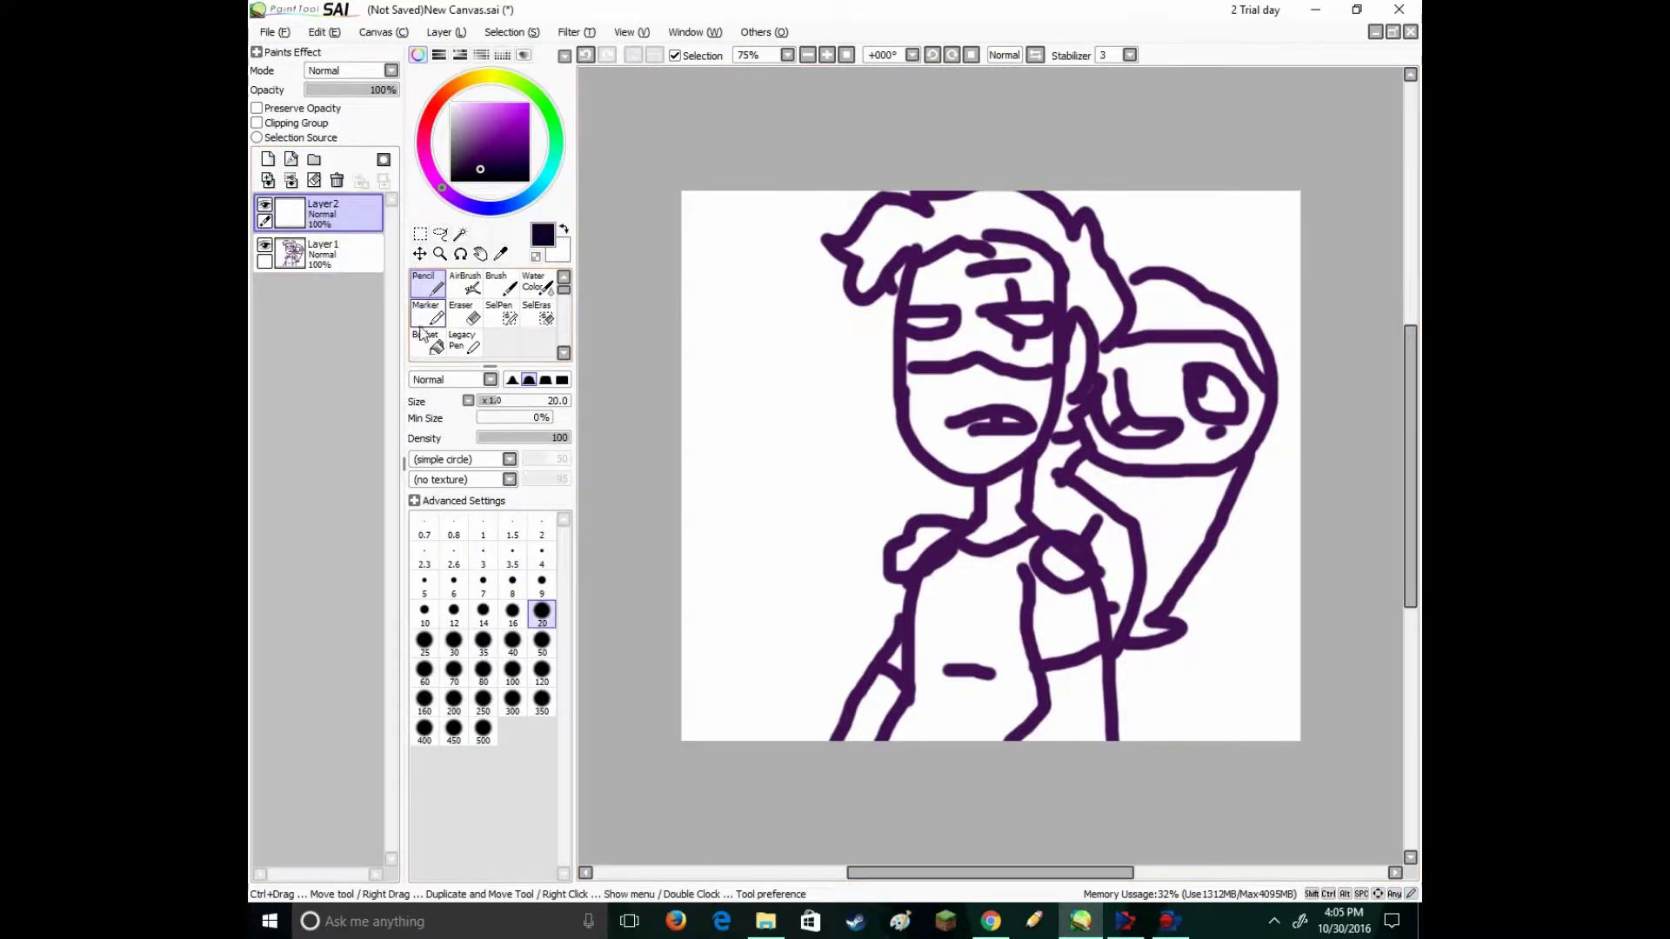
mouse_move(913, 250)
mouse_down()
mouse_move(904, 386)
mouse_move(945, 450)
mouse_move(1008, 452)
mouse_move(1052, 414)
mouse_move(1071, 354)
mouse_move(1063, 277)
mouse_up()
key(ctrl+z)
mouse_move(917, 252)
mouse_down()
mouse_move(901, 405)
mouse_move(926, 467)
mouse_move(991, 477)
mouse_move(1046, 436)
mouse_move(1061, 277)
mouse_move(1036, 236)
mouse_move(965, 234)
mouse_move(992, 248)
mouse_move(921, 265)
mouse_up()
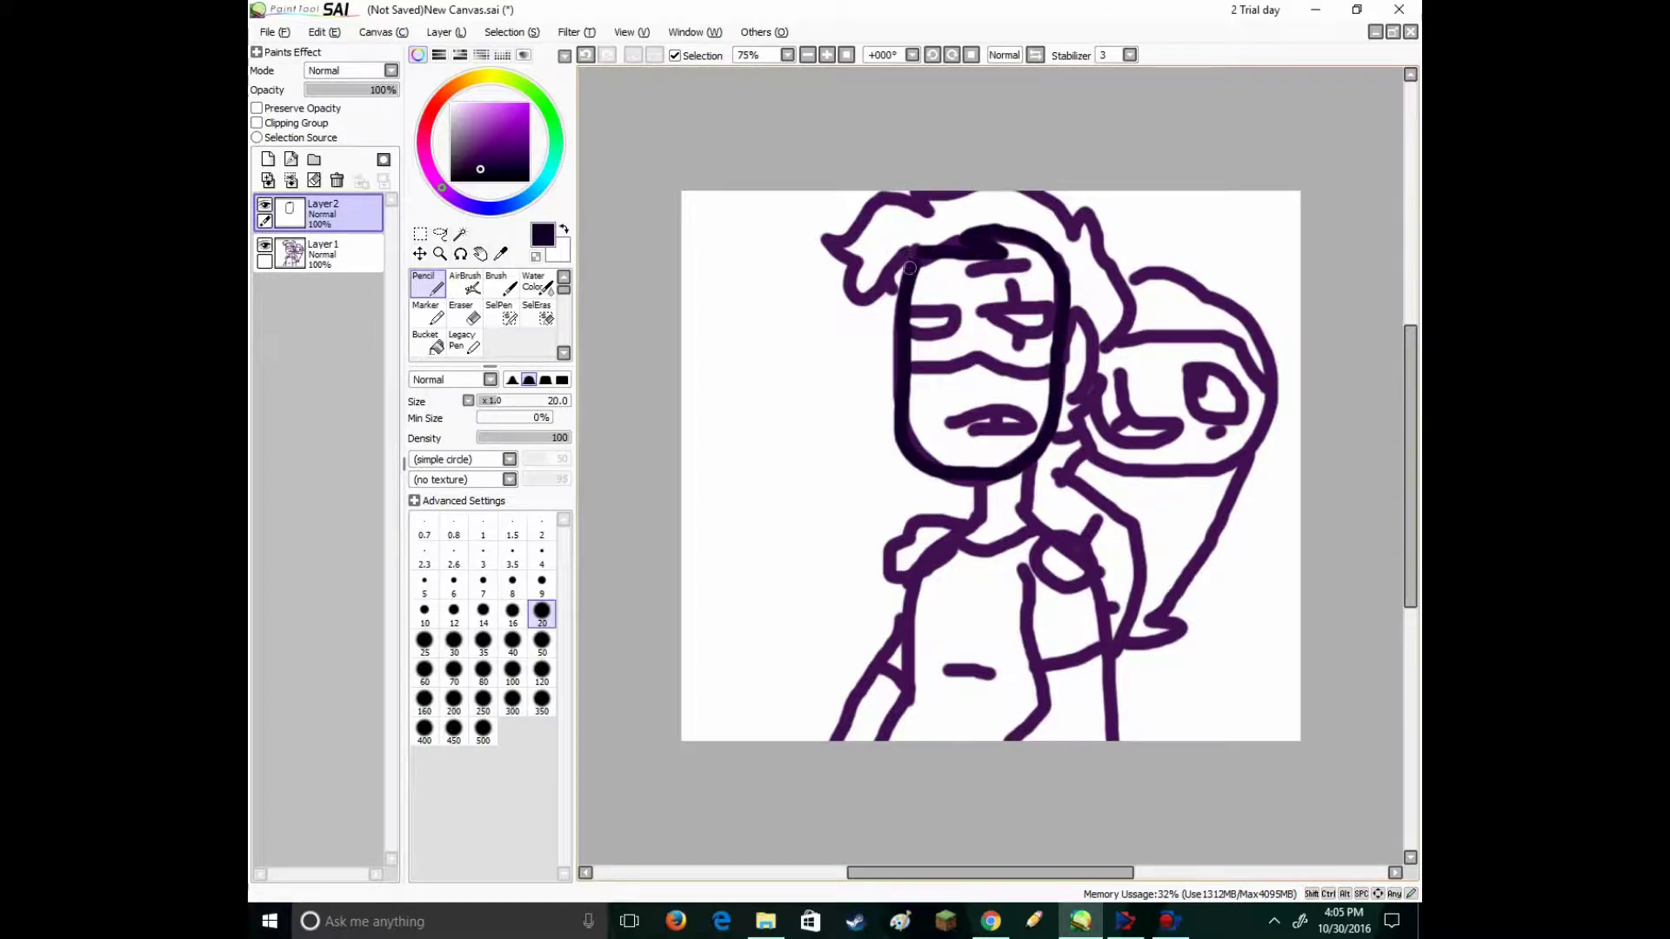
- Trace the first character's ear and open mouth in the dark purple on the new layer
mouse_move(1060, 345)
mouse_down()
mouse_move(1086, 309)
mouse_move(1066, 396)
mouse_up()
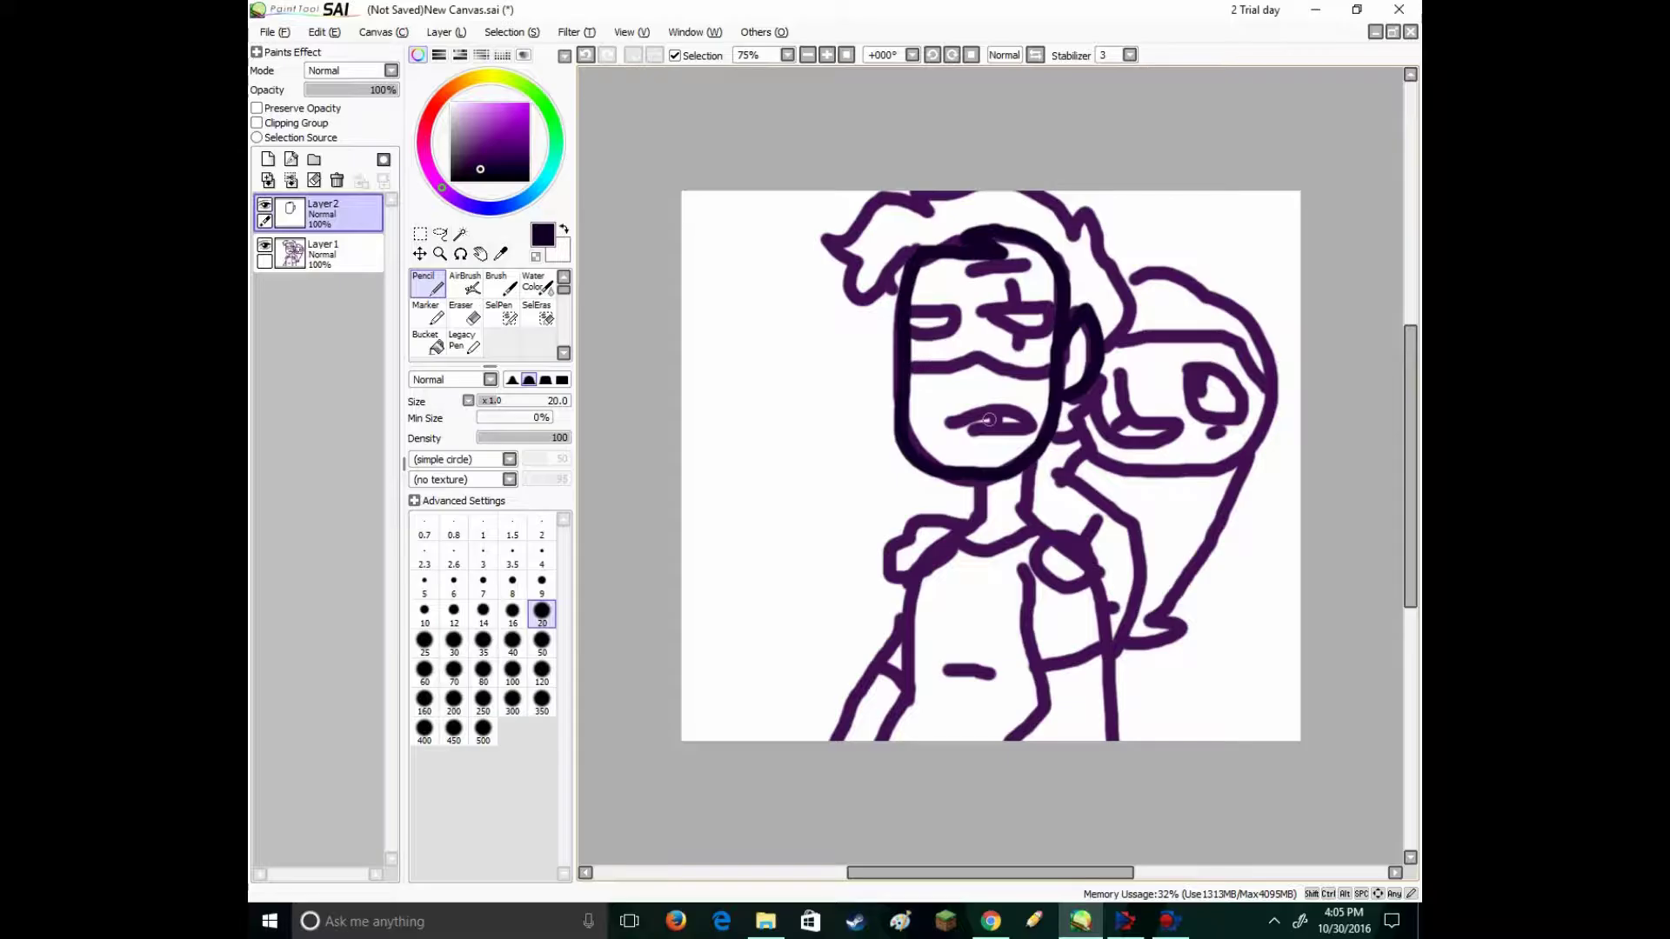
mouse_move(951, 420)
mouse_down()
mouse_move(1018, 409)
mouse_move(1000, 435)
mouse_move(962, 435)
mouse_move(995, 419)
mouse_up()
click(970, 416)
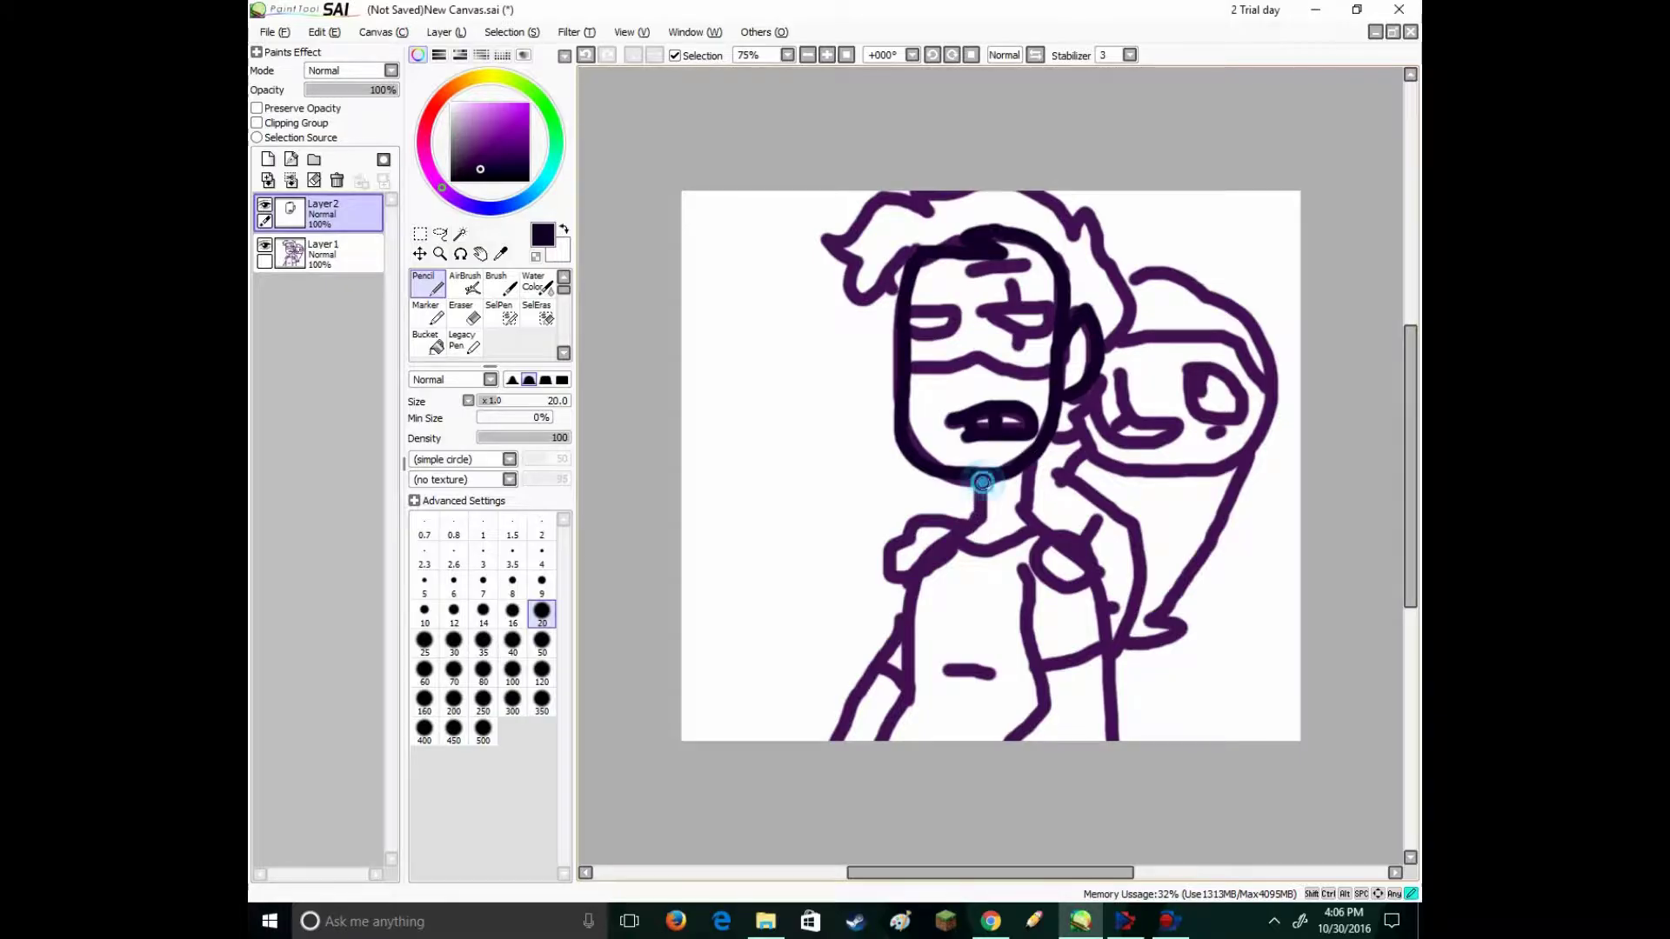
- Trace the first character's neck, neckline, torso sides and outer right arm line on the new layer
drag(979, 474, 968, 528)
mouse_move(1027, 462)
mouse_down()
mouse_move(1024, 517)
mouse_move(921, 575)
mouse_move(887, 744)
mouse_up()
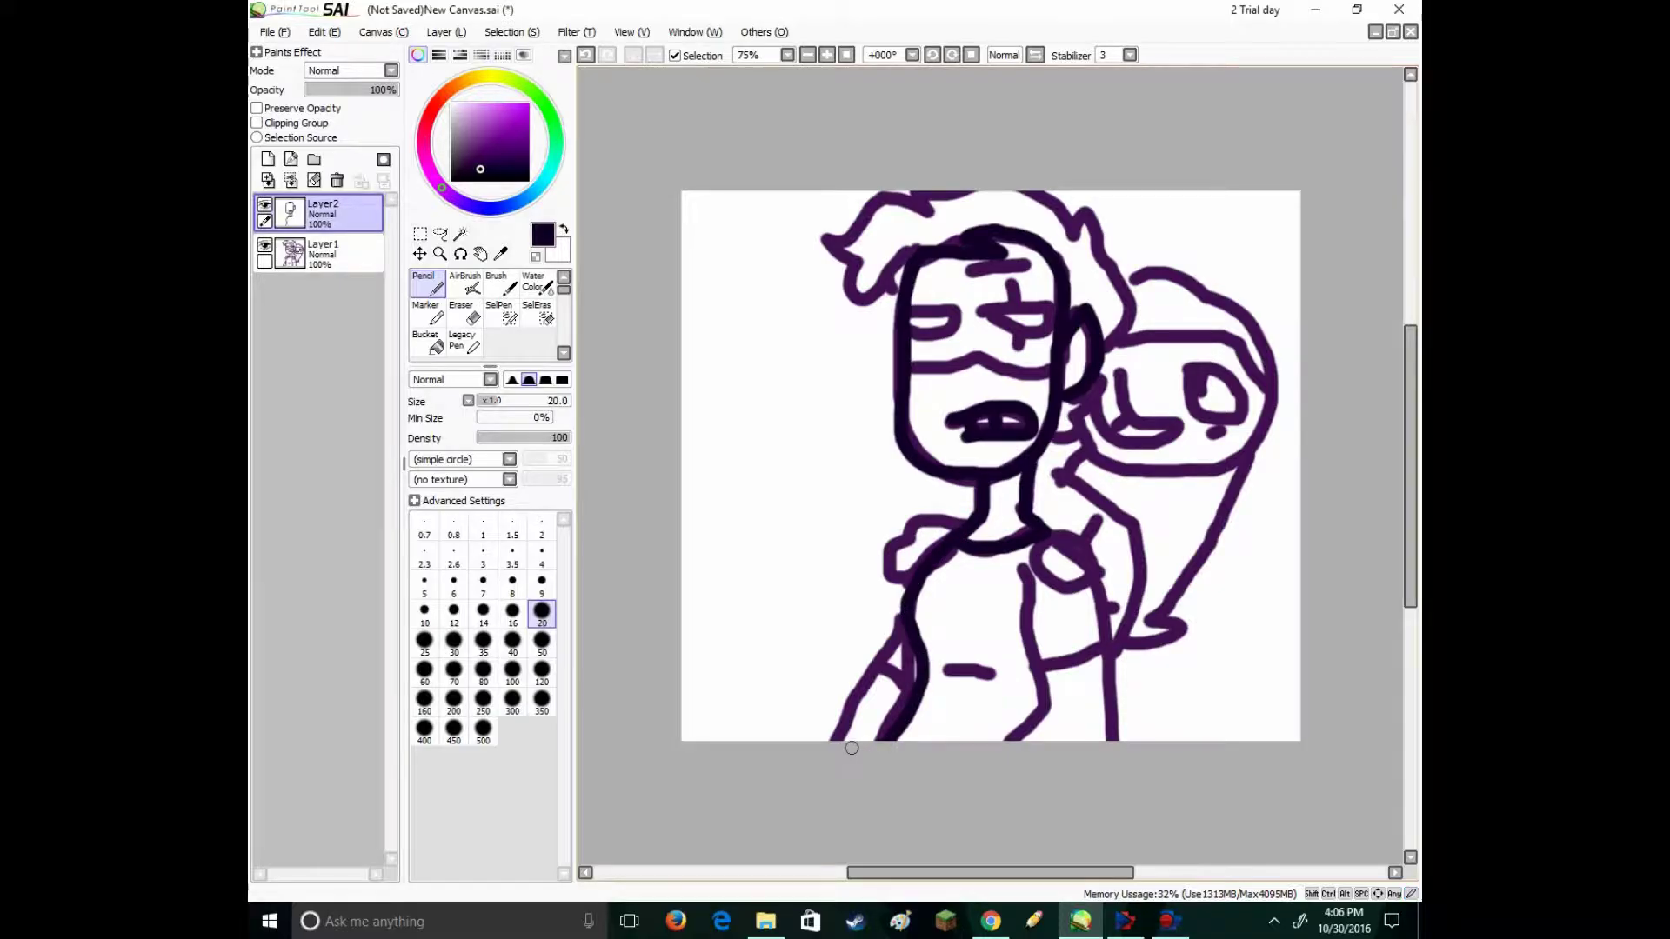
mouse_move(1038, 566)
mouse_down()
mouse_move(1017, 566)
mouse_move(1011, 740)
mouse_up()
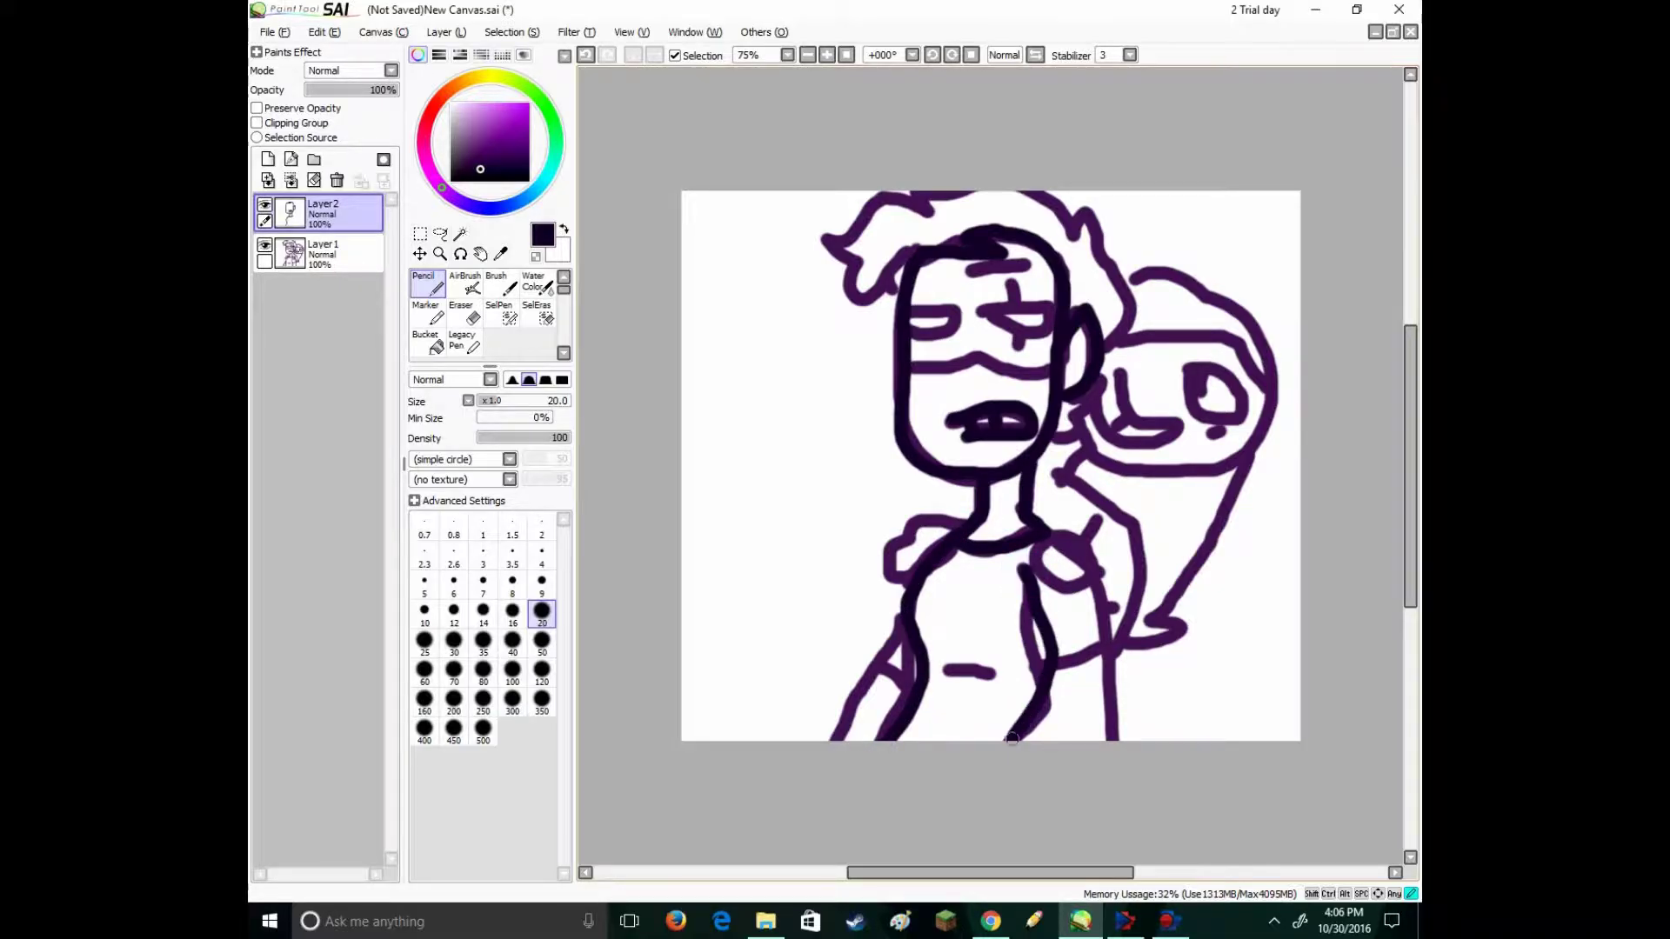
mouse_move(1093, 564)
mouse_down()
mouse_move(1100, 654)
mouse_move(1070, 736)
mouse_up()
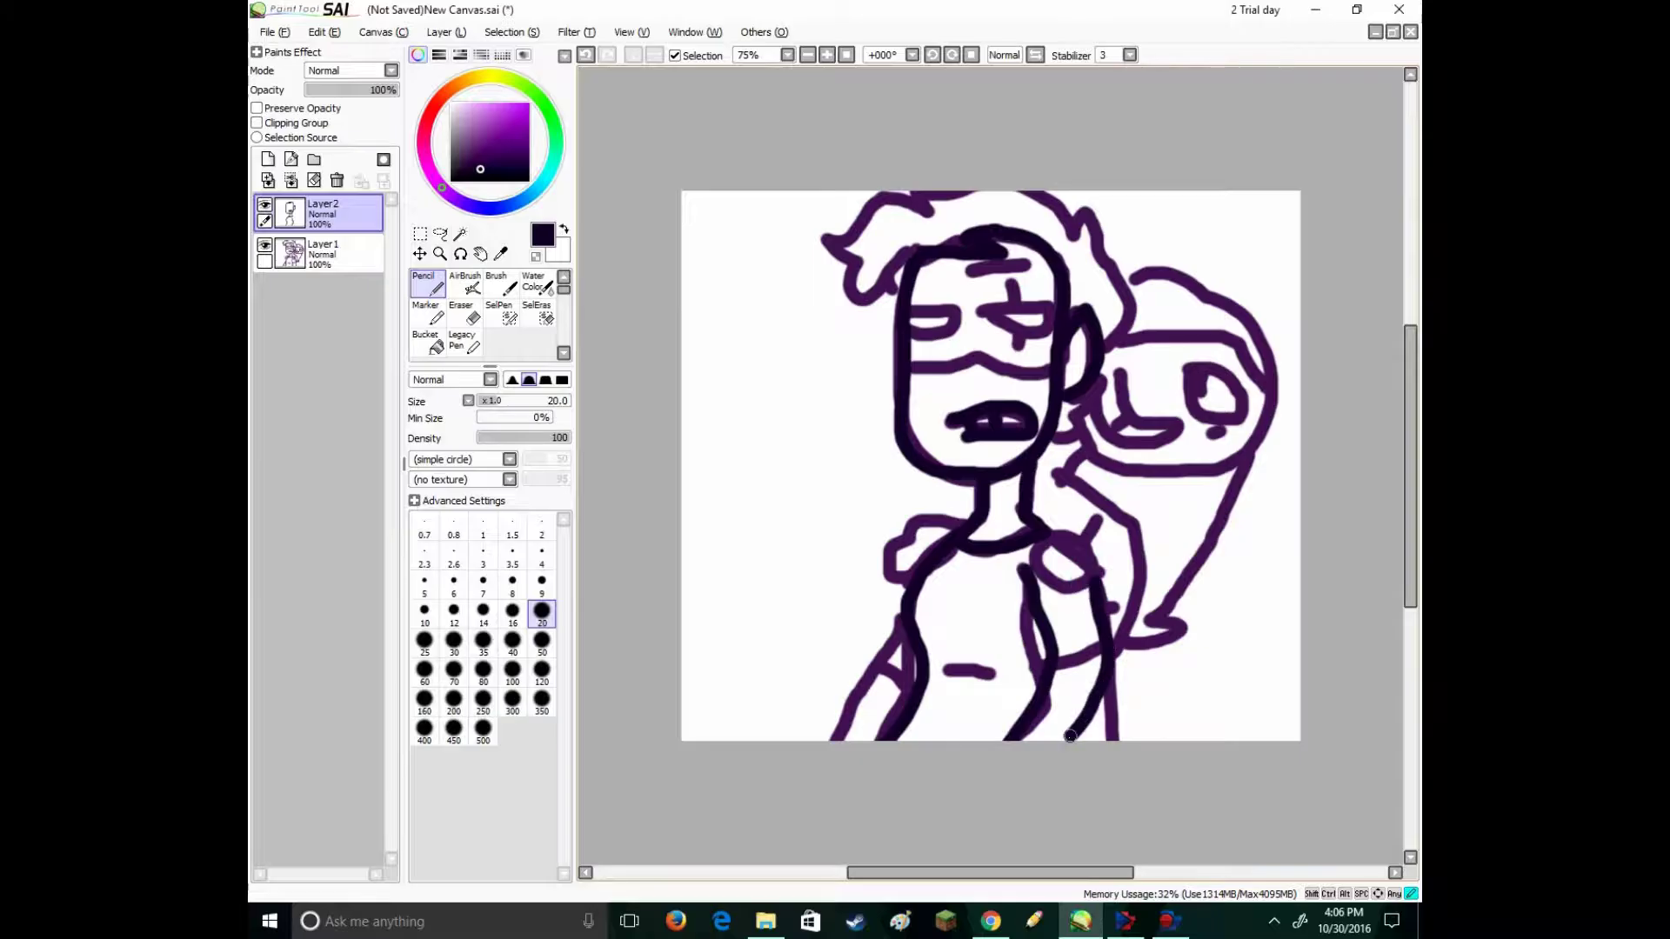
- Trace the first character's sleeve hems, chest mark and outer left arm line in dark purple on the new layer
drag(1040, 668, 1100, 653)
drag(950, 673, 992, 679)
drag(912, 638, 835, 740)
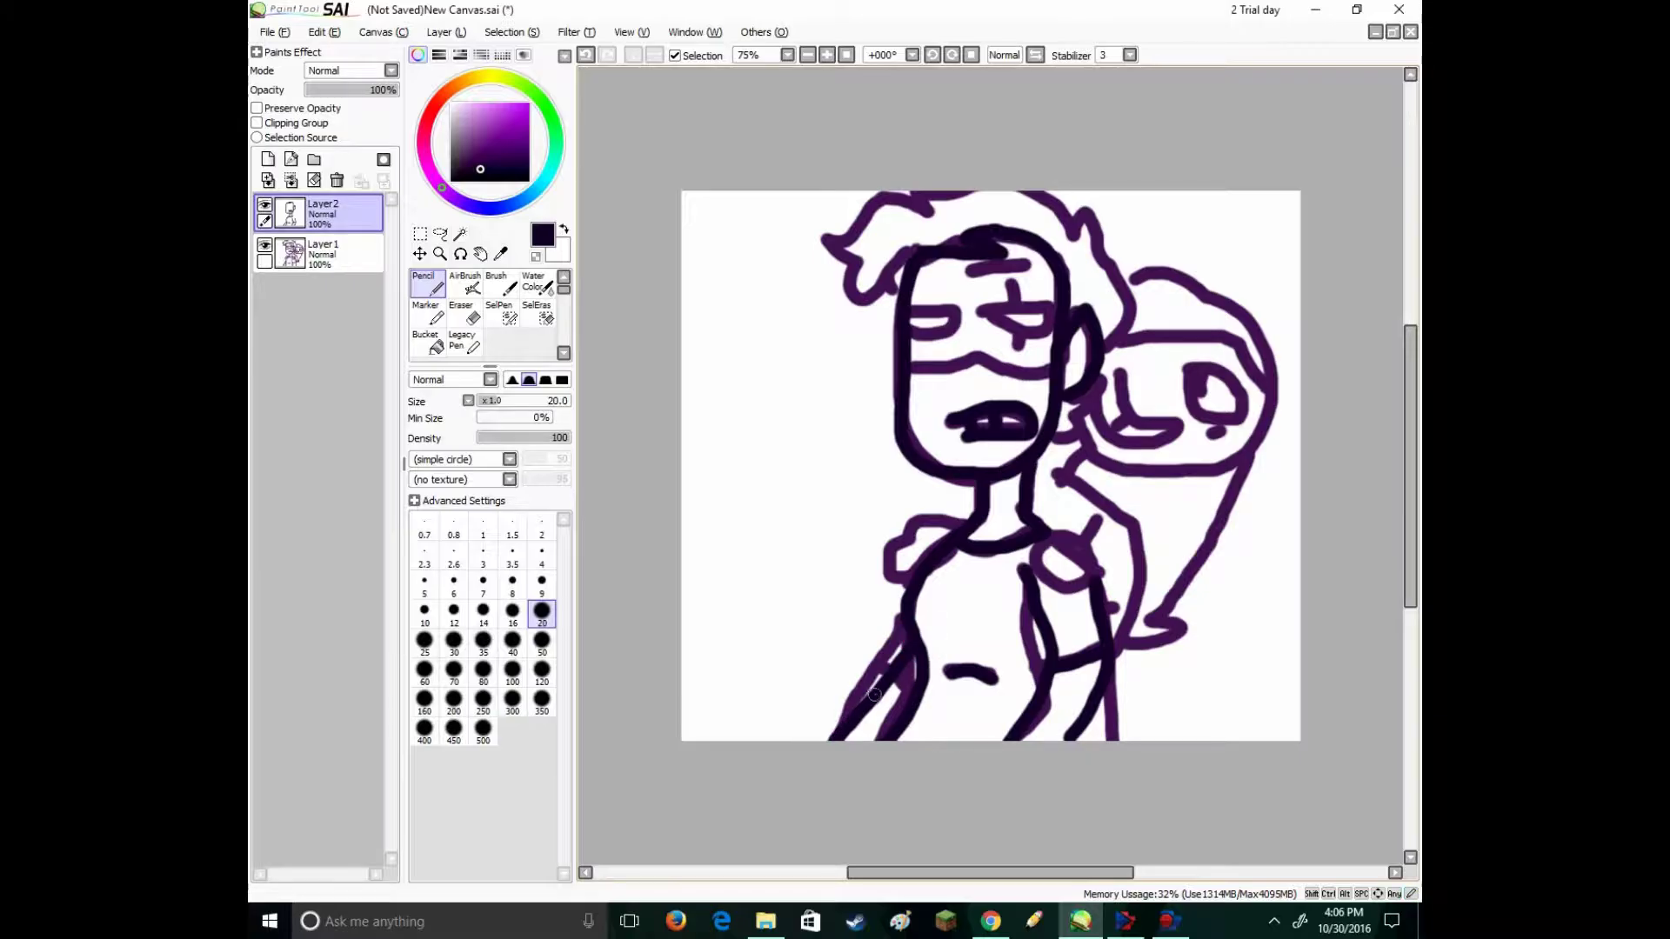
drag(883, 691, 914, 701)
- Trace the second character's hands on the first character's shoulders and the body line running down behind the arm
mouse_move(964, 527)
mouse_down()
mouse_move(907, 523)
mouse_move(919, 557)
mouse_up()
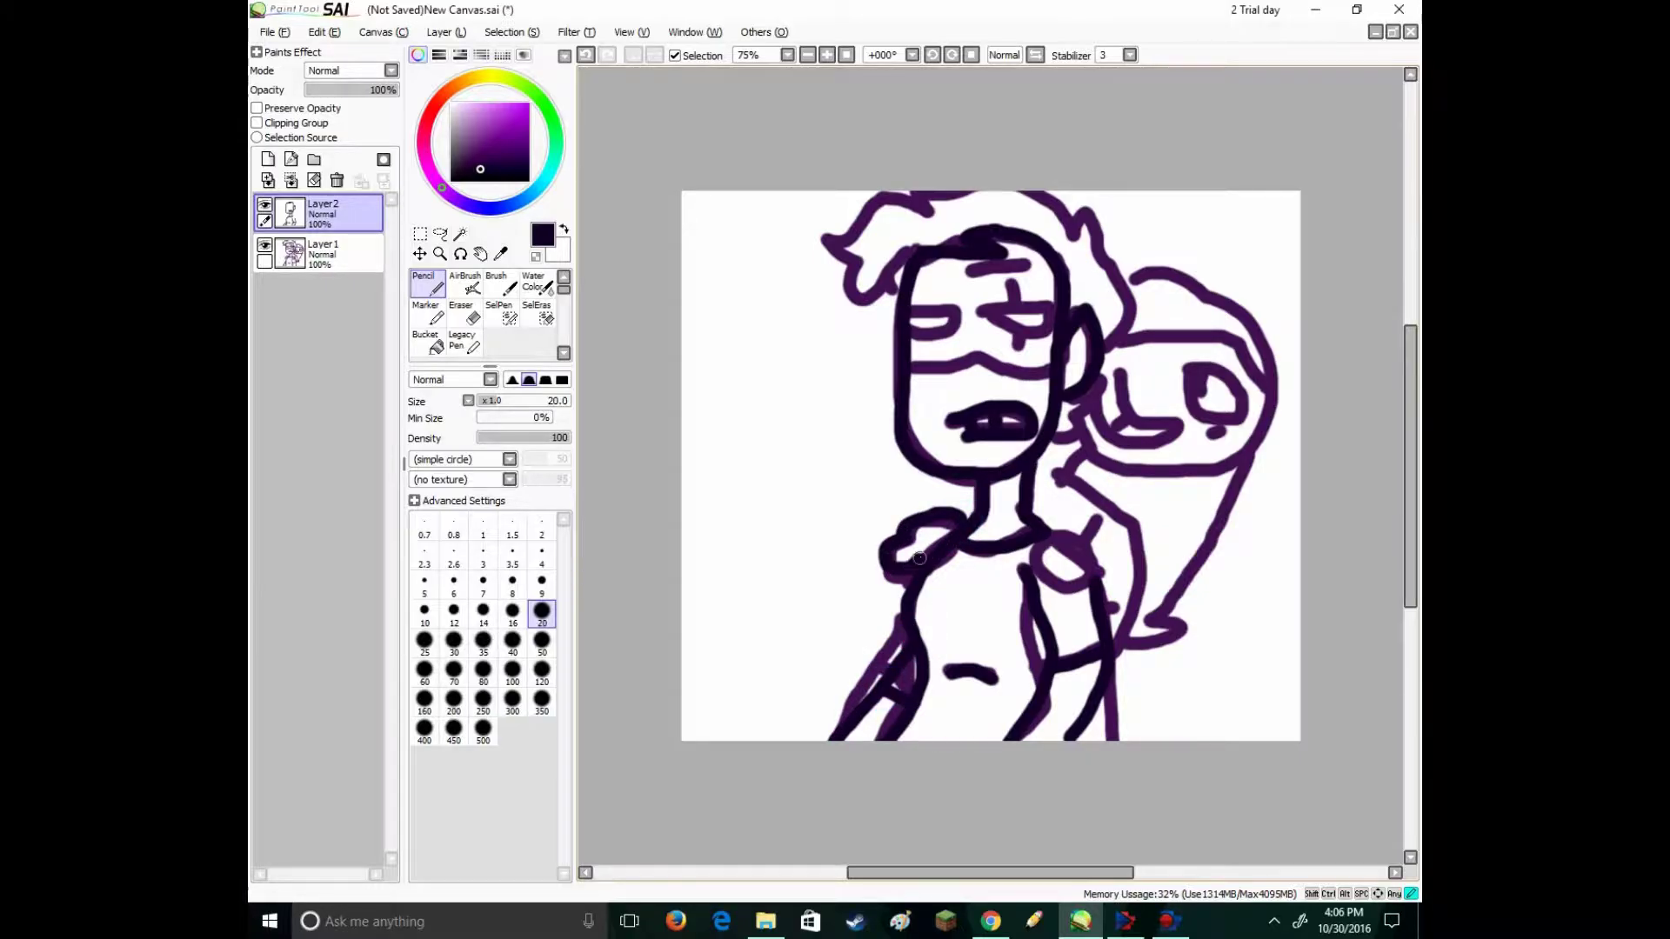
mouse_move(1051, 538)
mouse_down()
mouse_move(1091, 568)
mouse_move(1040, 568)
mouse_move(1046, 546)
mouse_up()
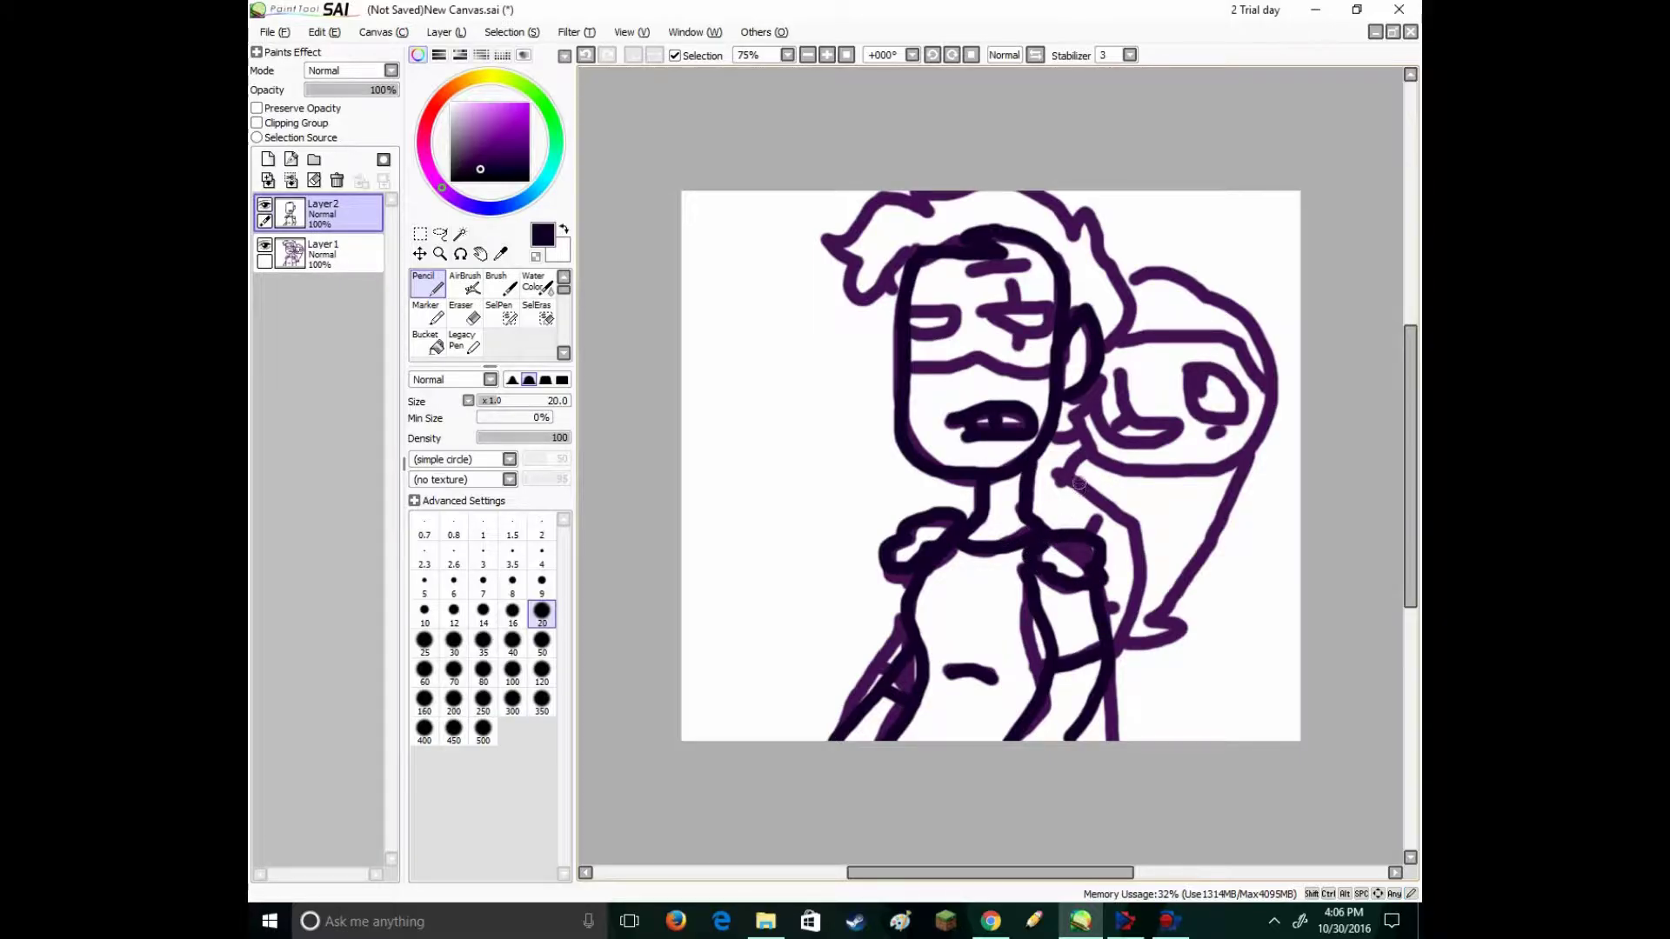
mouse_move(1073, 435)
mouse_down()
mouse_move(1132, 550)
mouse_move(1116, 658)
mouse_move(1174, 786)
mouse_up()
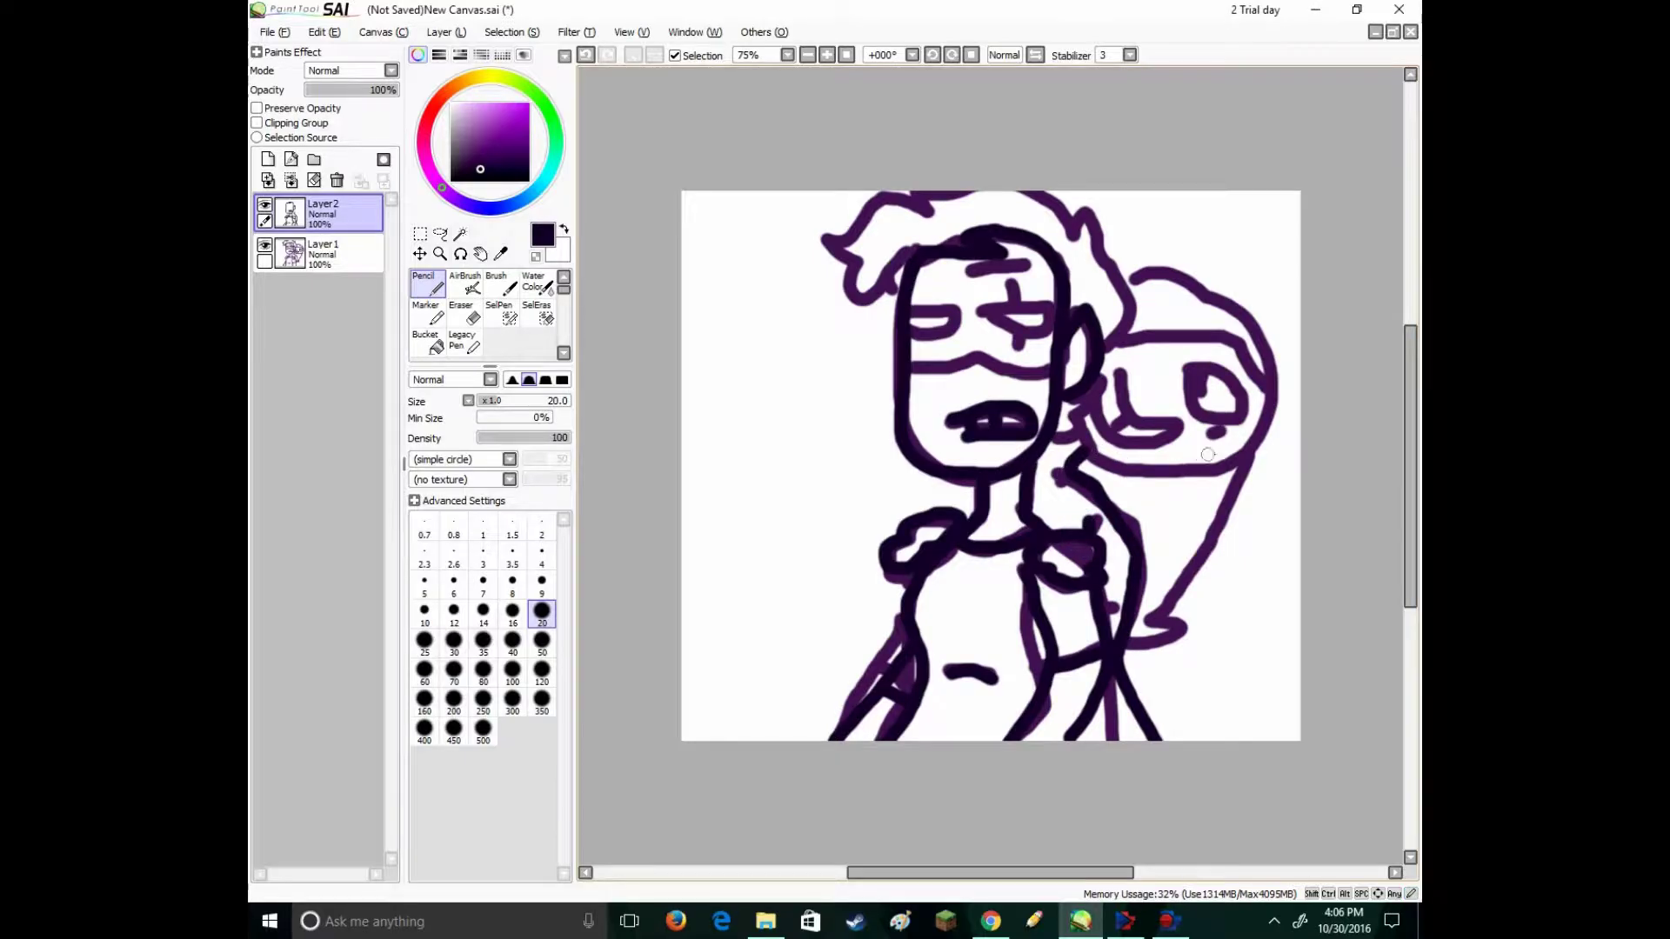
- Trace the second character's long hair, head outline, round eye, smile and hairline, curling the hair tip lower than in the sketch
mouse_move(1244, 455)
mouse_down()
mouse_move(1196, 661)
mouse_move(1170, 687)
mouse_move(1126, 649)
mouse_up()
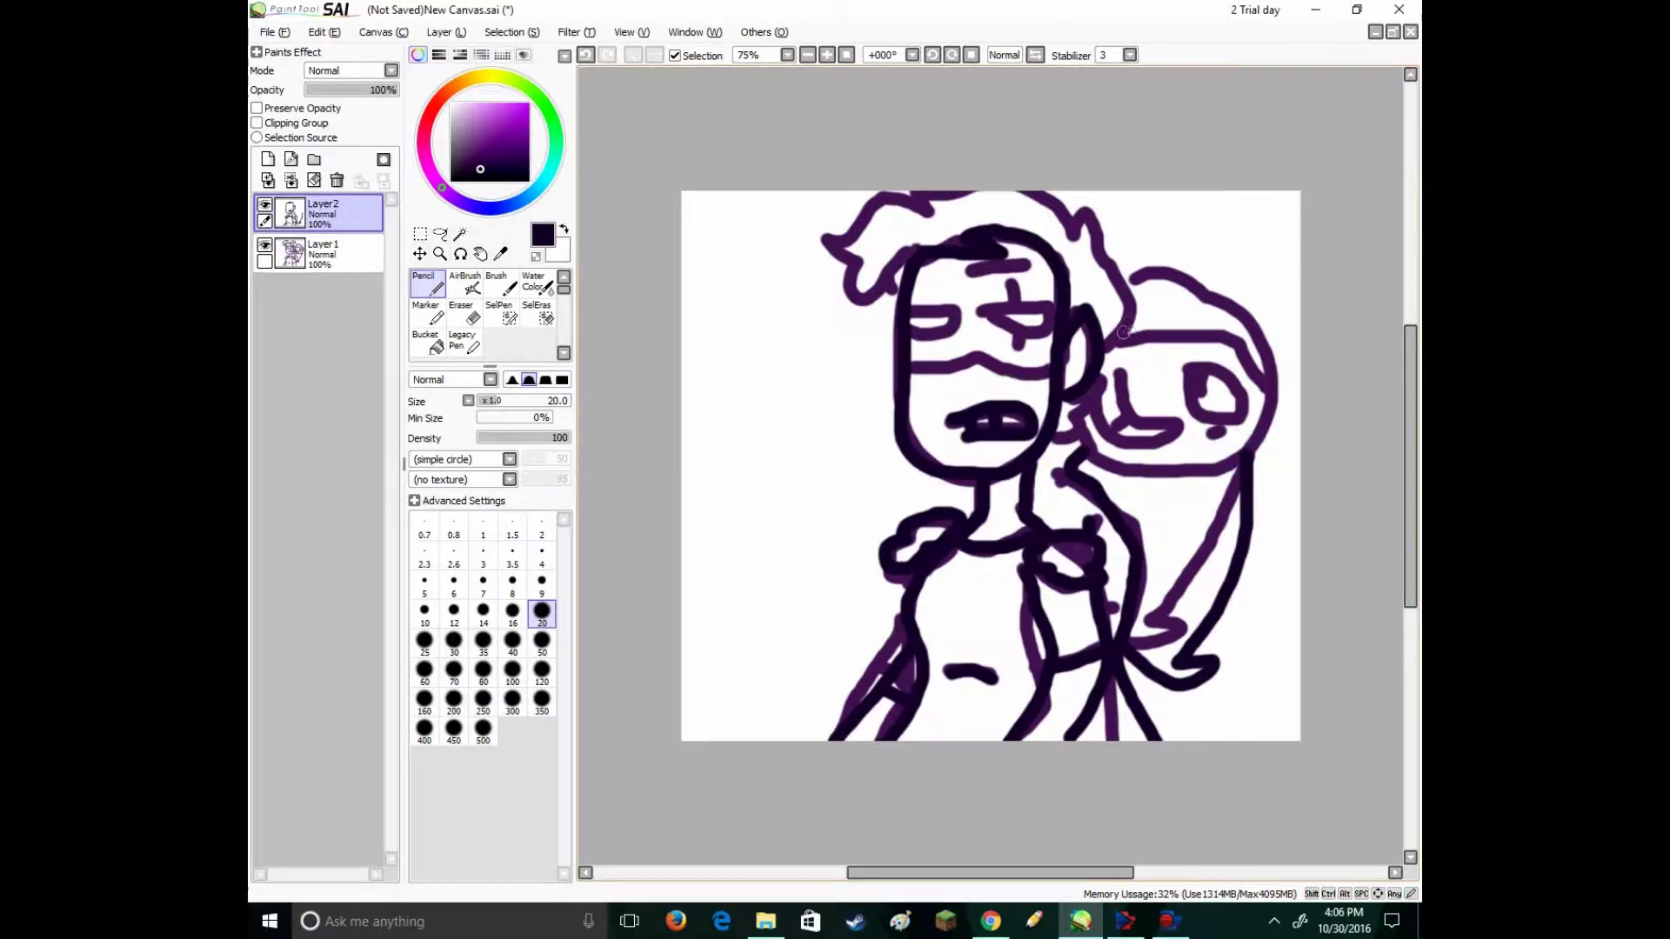
mouse_move(1126, 278)
mouse_down()
mouse_move(1222, 277)
mouse_move(1264, 402)
mouse_up()
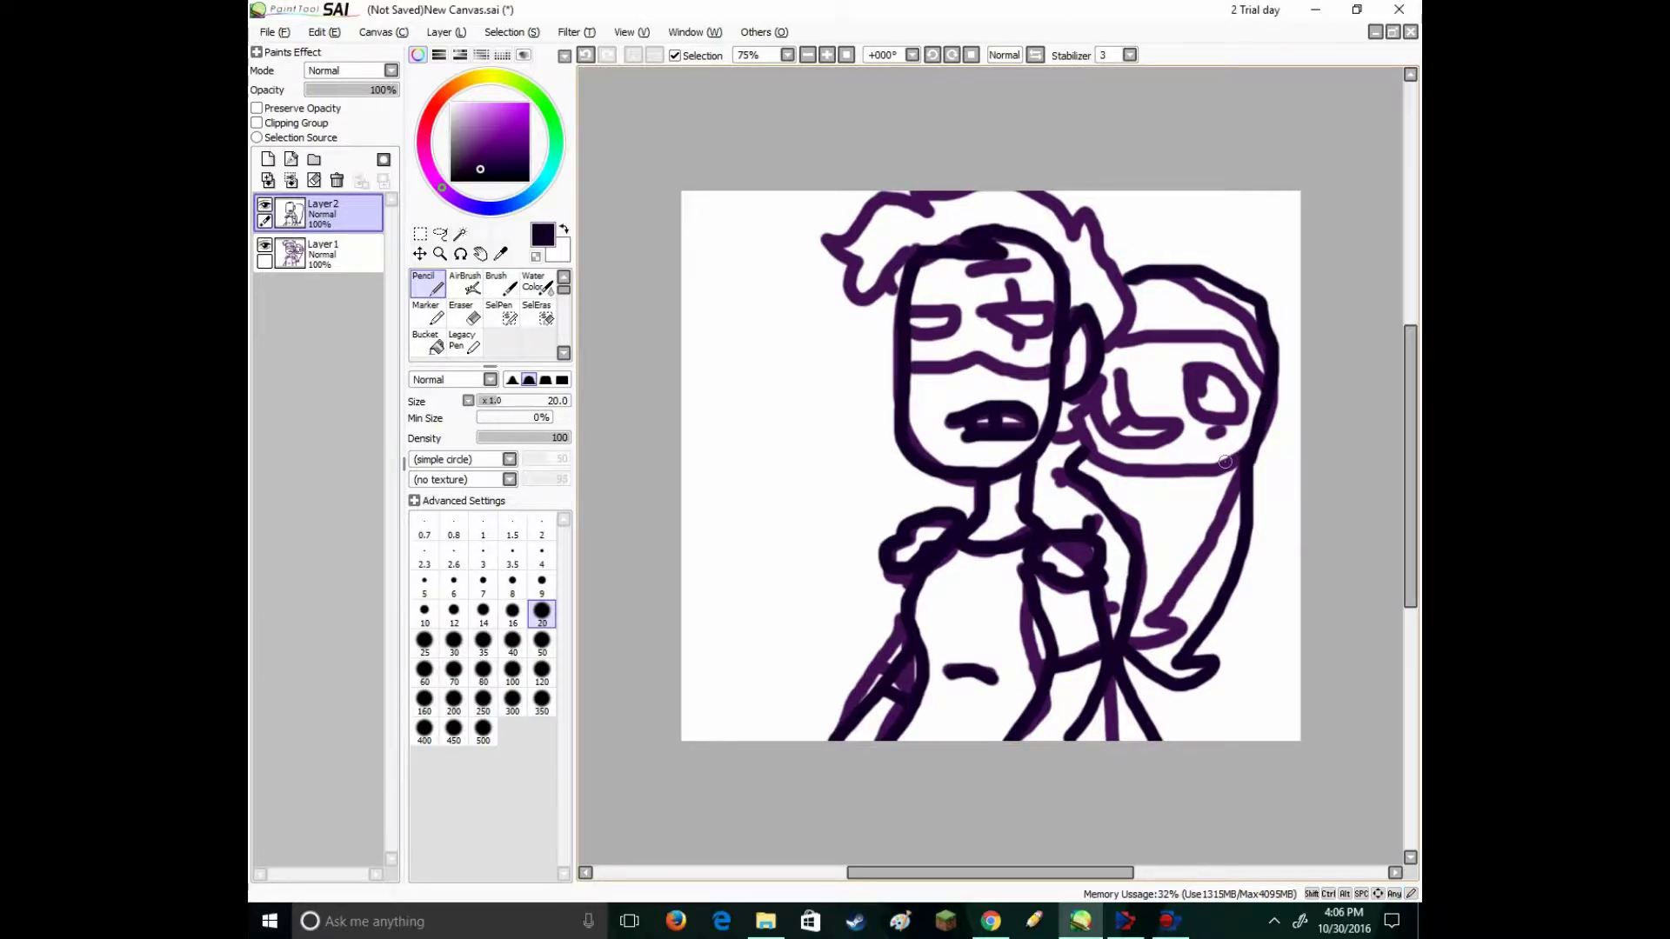
mouse_move(1076, 433)
mouse_down()
mouse_move(1088, 461)
mouse_move(1218, 474)
mouse_move(1249, 452)
mouse_up()
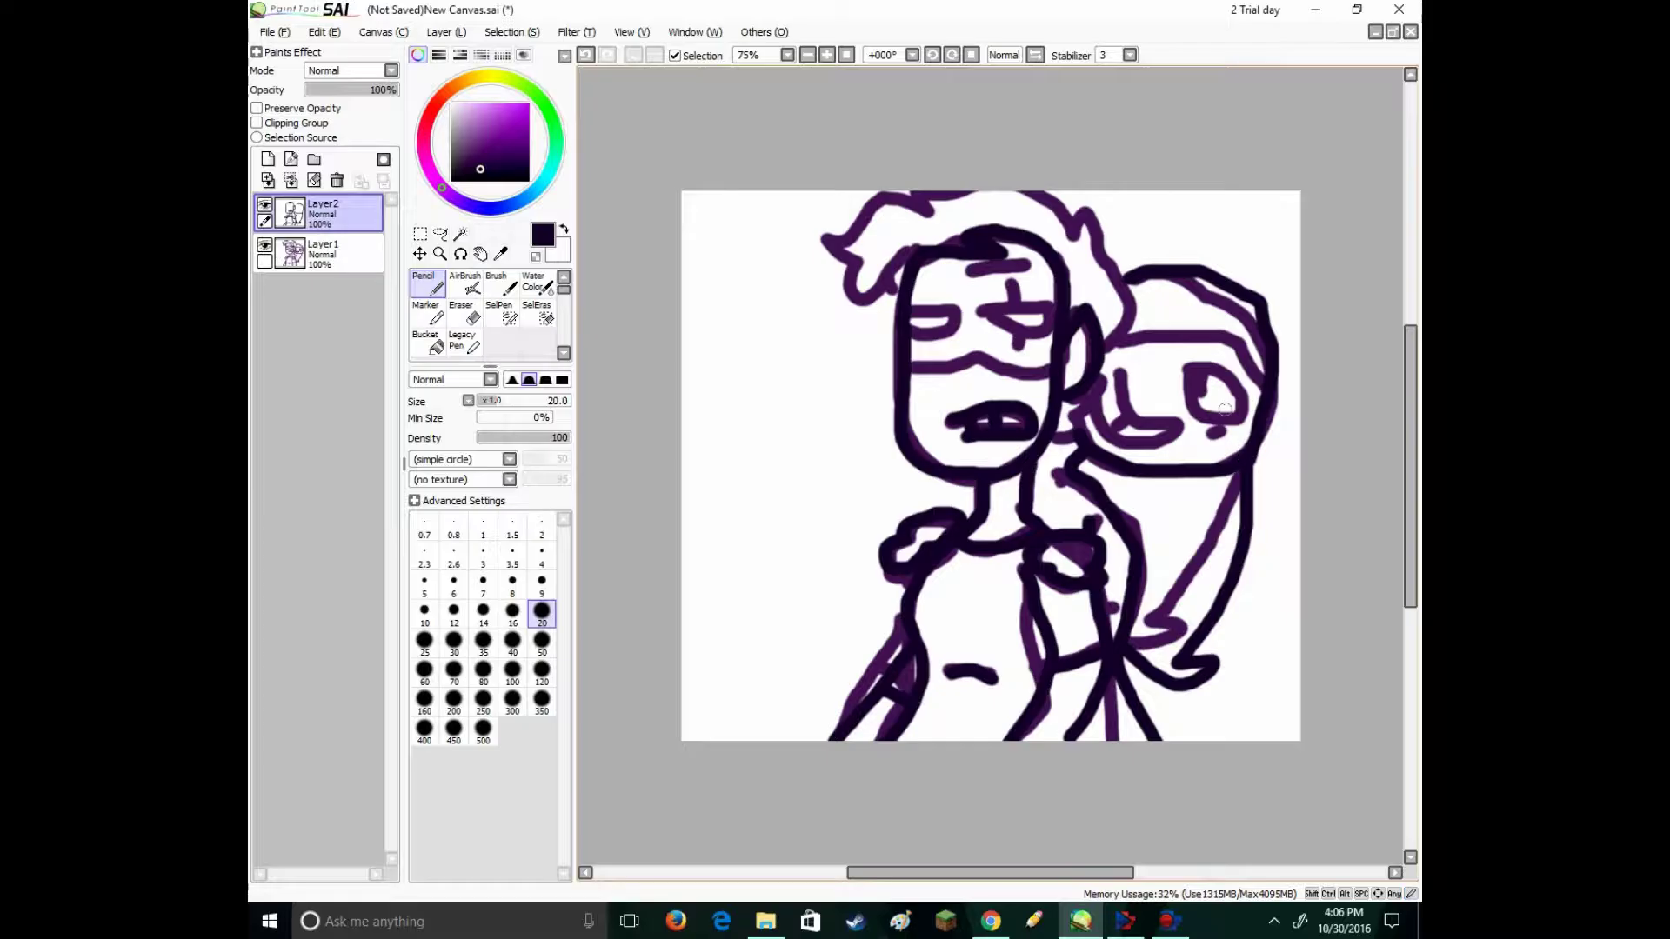
mouse_move(1180, 370)
mouse_down()
mouse_move(1239, 370)
mouse_move(1196, 433)
mouse_move(1182, 367)
mouse_move(1119, 396)
mouse_move(1170, 427)
mouse_move(1131, 444)
mouse_move(1106, 396)
mouse_move(1120, 424)
mouse_up()
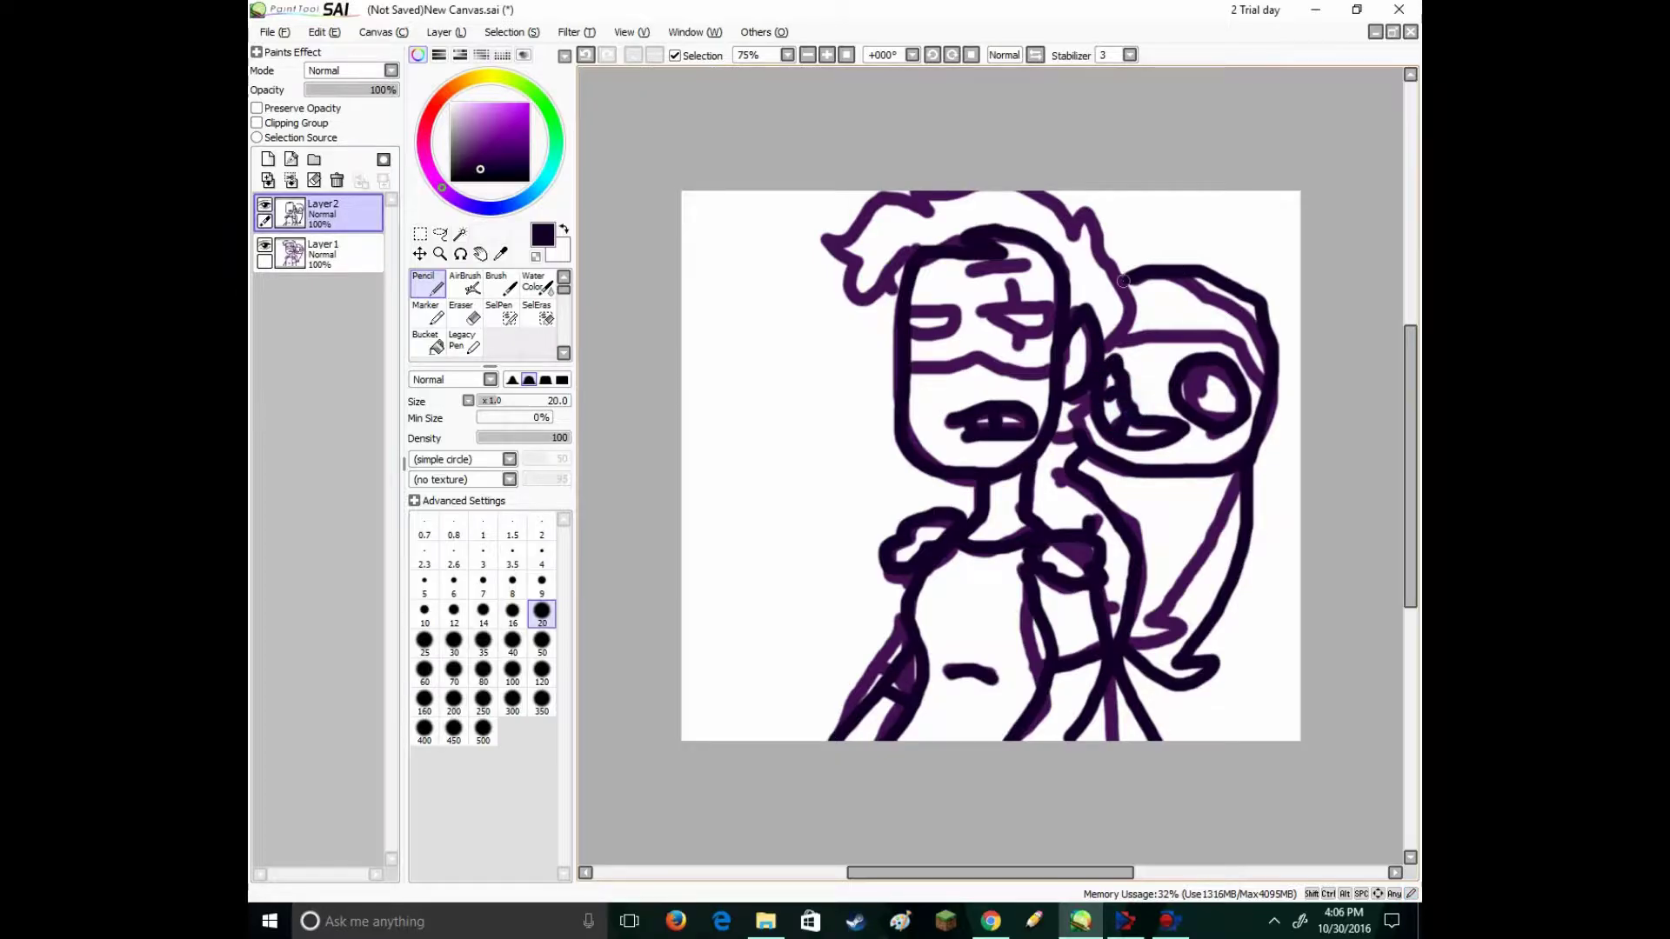
mouse_move(1122, 339)
mouse_down()
mouse_move(1244, 348)
mouse_move(1259, 372)
mouse_up()
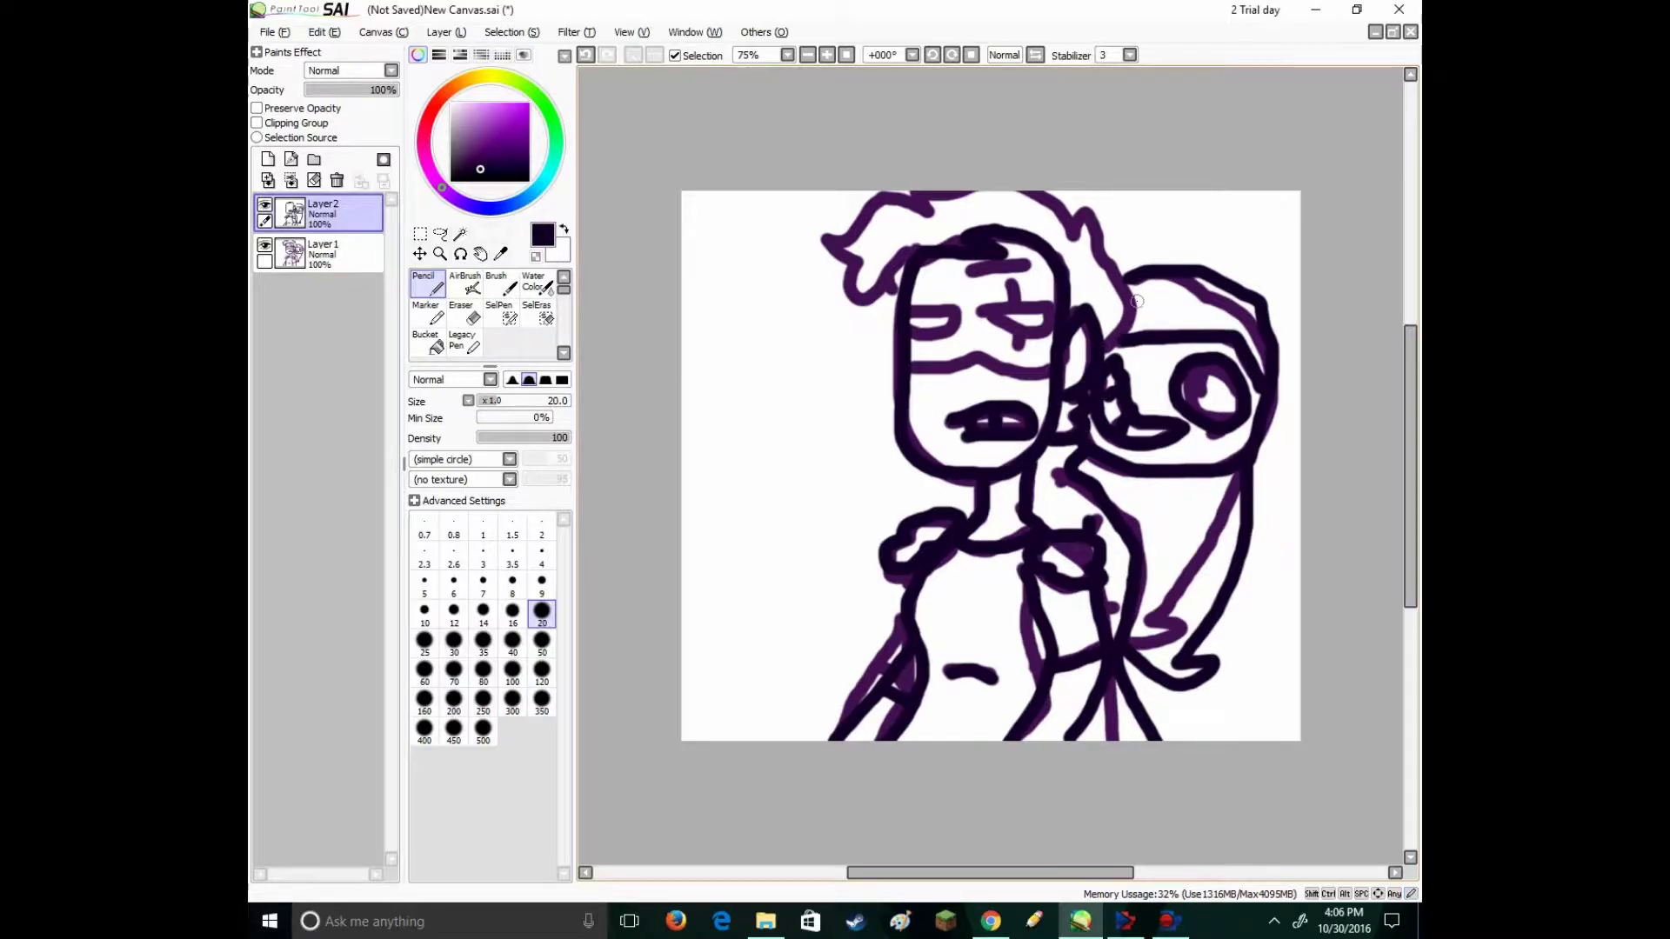
- Trace the first character's spiky hair, both eyes with the vertical eye mark, and the slanted eyebrow in dark purple
mouse_move(1102, 348)
mouse_down()
mouse_move(1131, 304)
mouse_move(1098, 228)
mouse_move(1009, 184)
mouse_move(918, 193)
mouse_move(904, 213)
mouse_move(862, 196)
mouse_move(822, 245)
mouse_move(885, 301)
mouse_move(920, 273)
mouse_move(946, 306)
mouse_move(915, 333)
mouse_up()
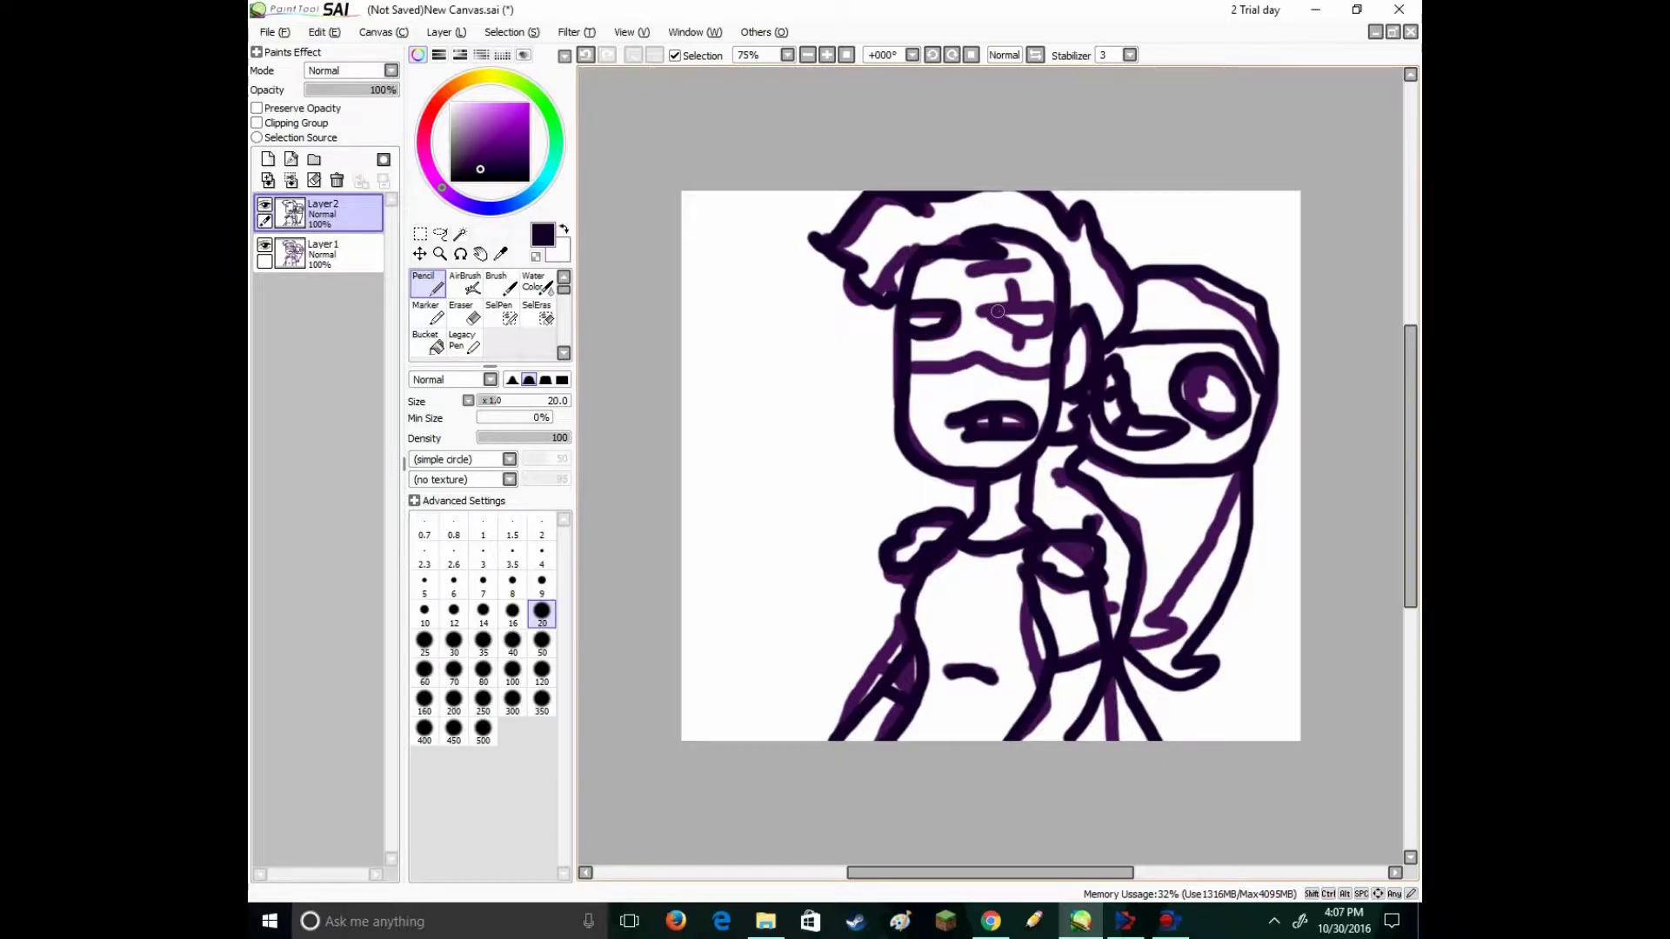
mouse_move(998, 311)
mouse_down()
mouse_move(1053, 309)
mouse_move(1013, 290)
mouse_move(1015, 355)
mouse_up()
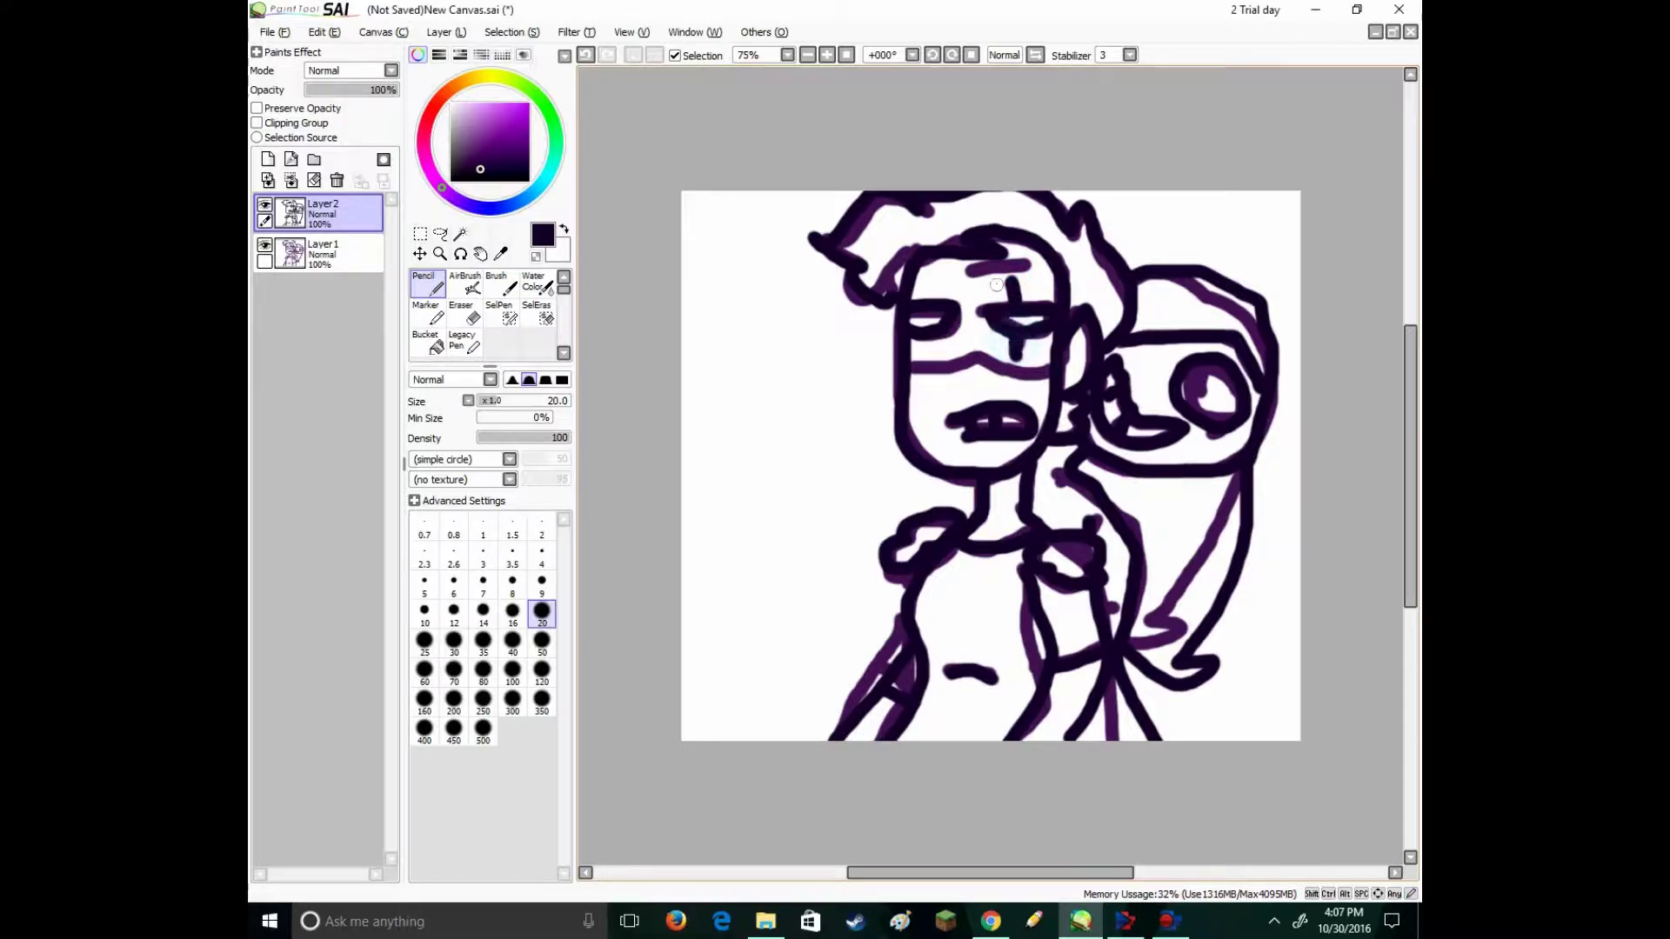
drag(986, 277, 1015, 265)
click(965, 276)
- Fill the first character's shirt and both sleeves with medium purple using the Bucket
mouse_move(471, 148)
mouse_down()
mouse_move(505, 121)
mouse_move(498, 139)
mouse_up()
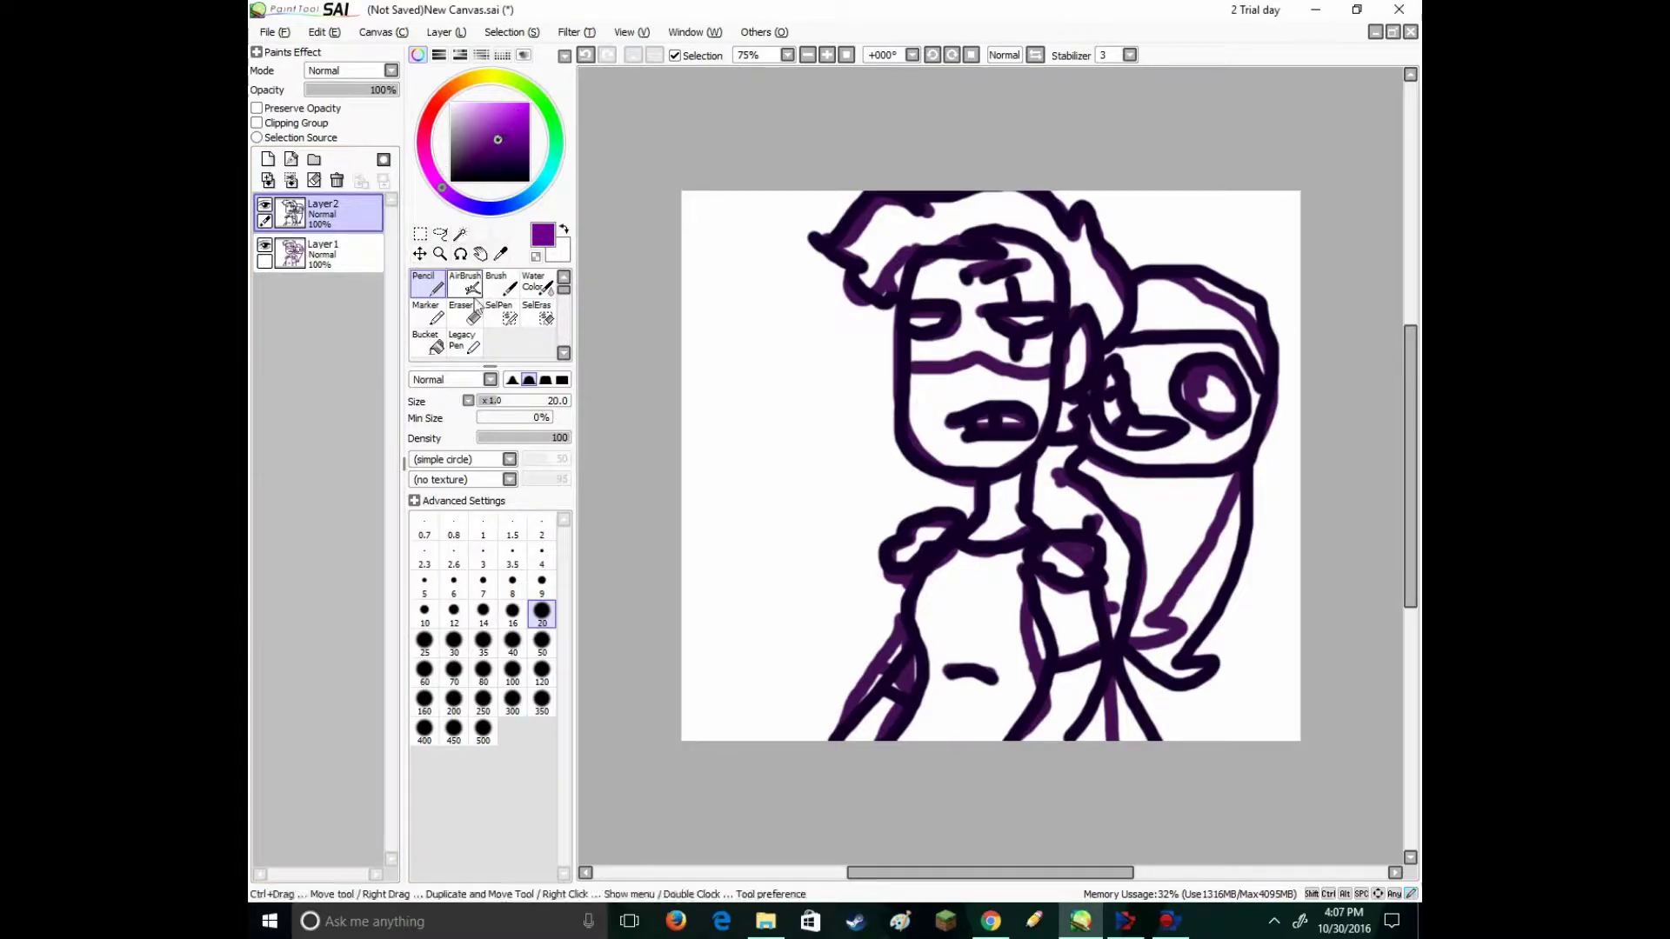
click(430, 344)
click(963, 608)
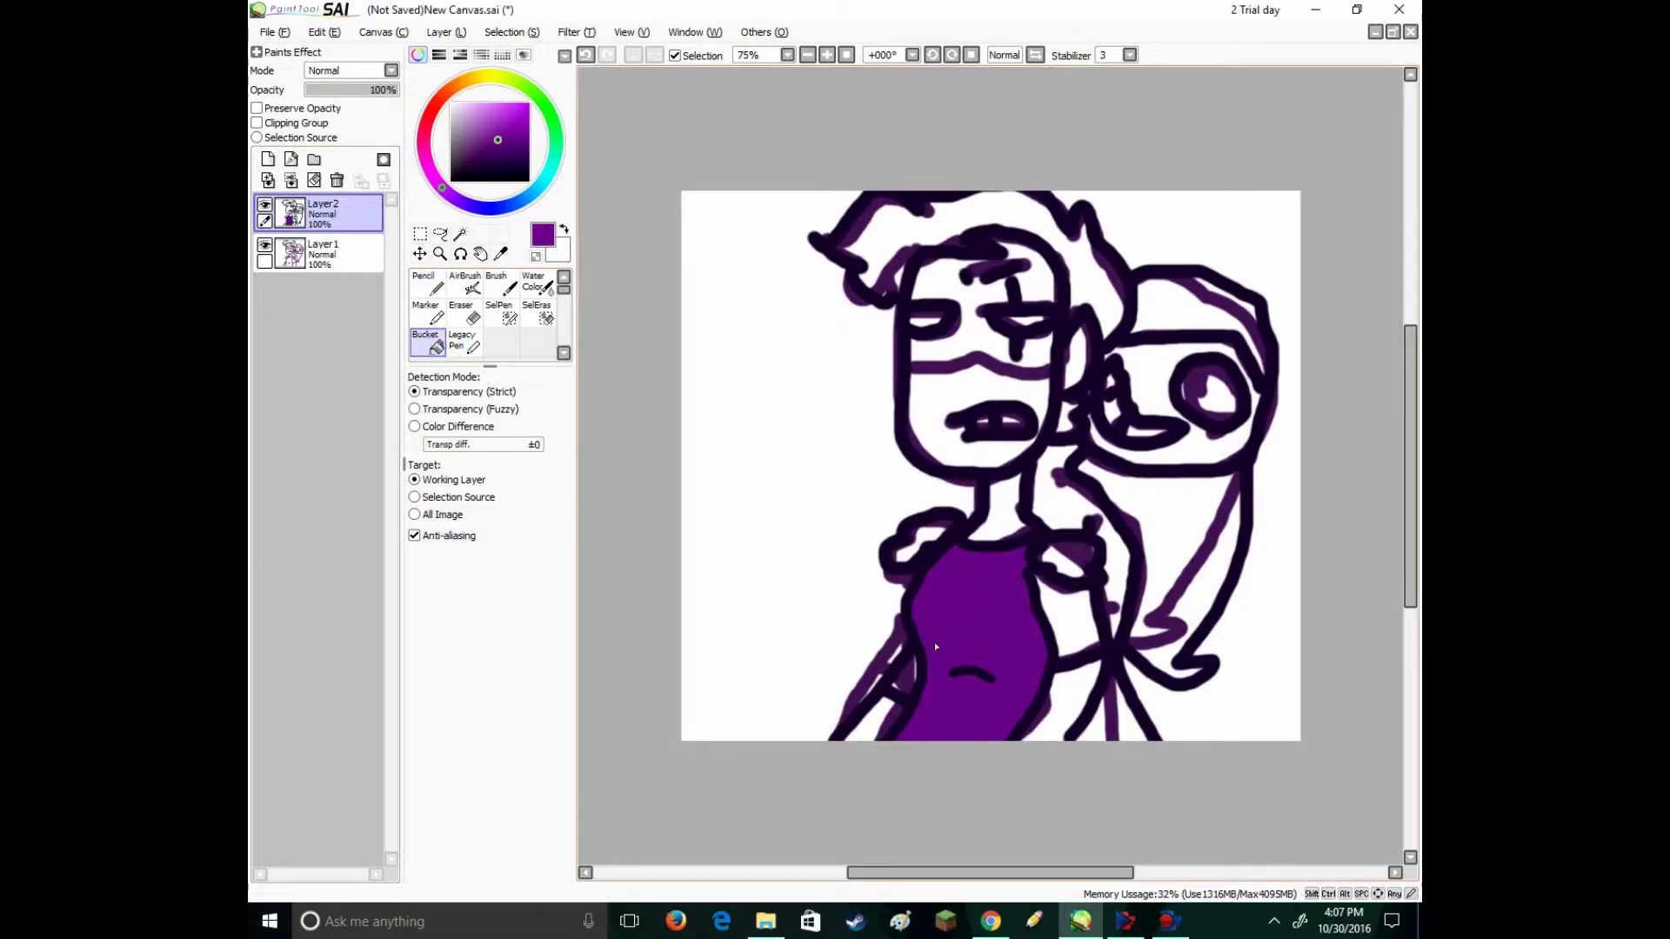
click(900, 672)
click(1065, 634)
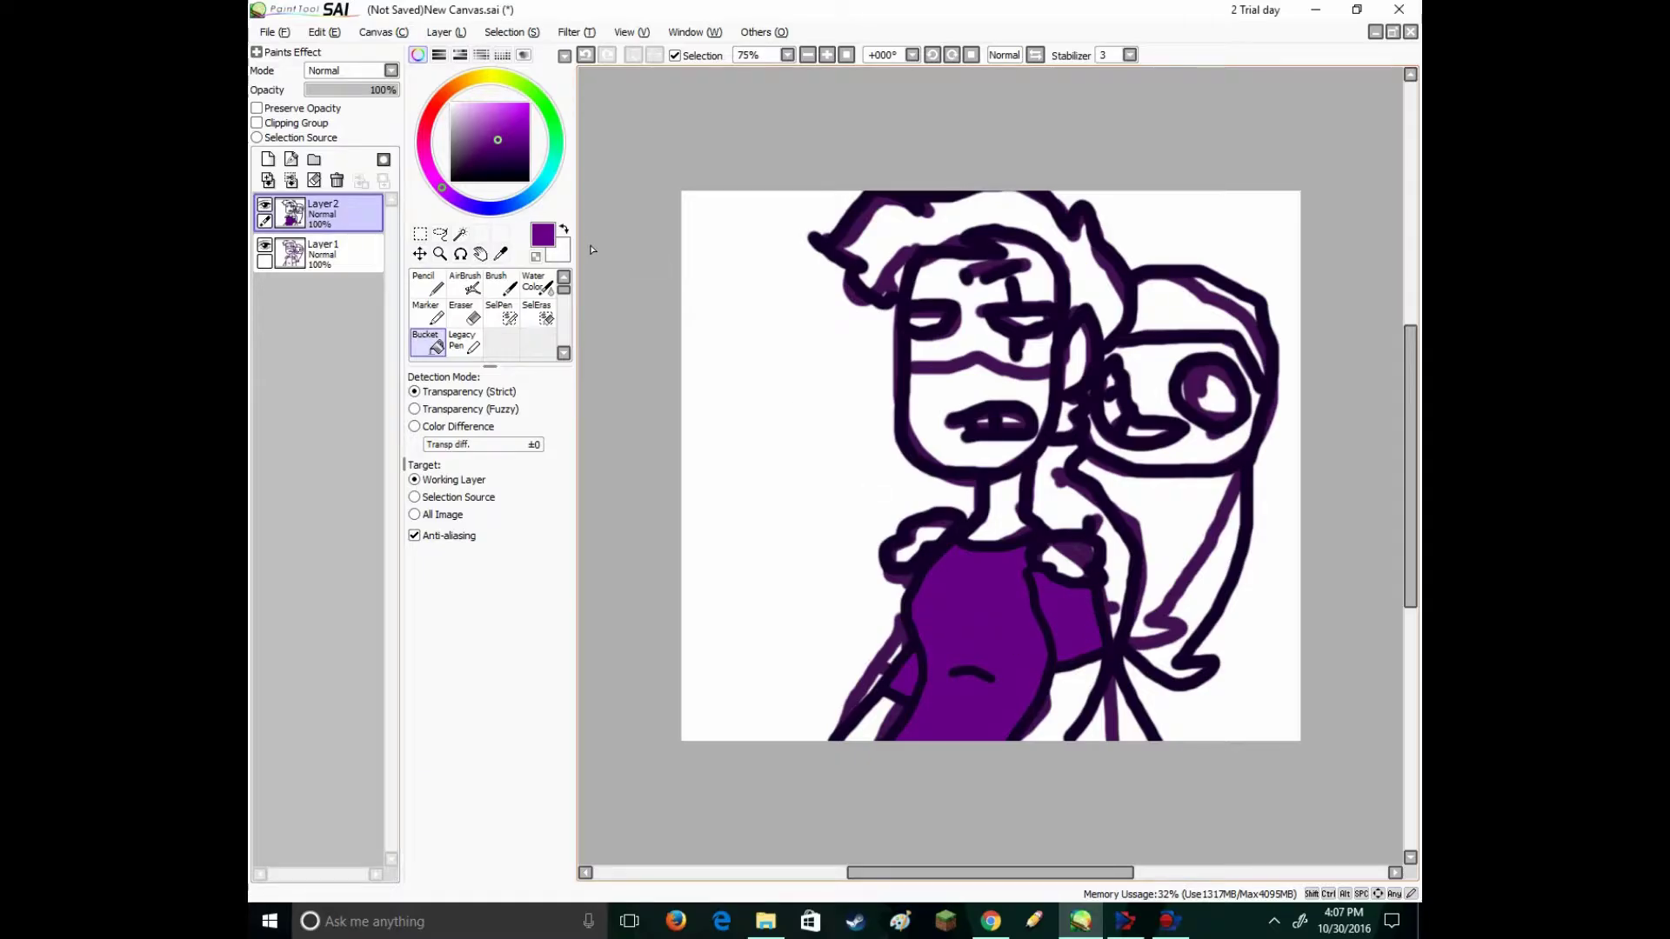
- Fill the upper and hanging parts of the second character's hair with bright orange
click(458, 84)
drag(499, 111, 521, 104)
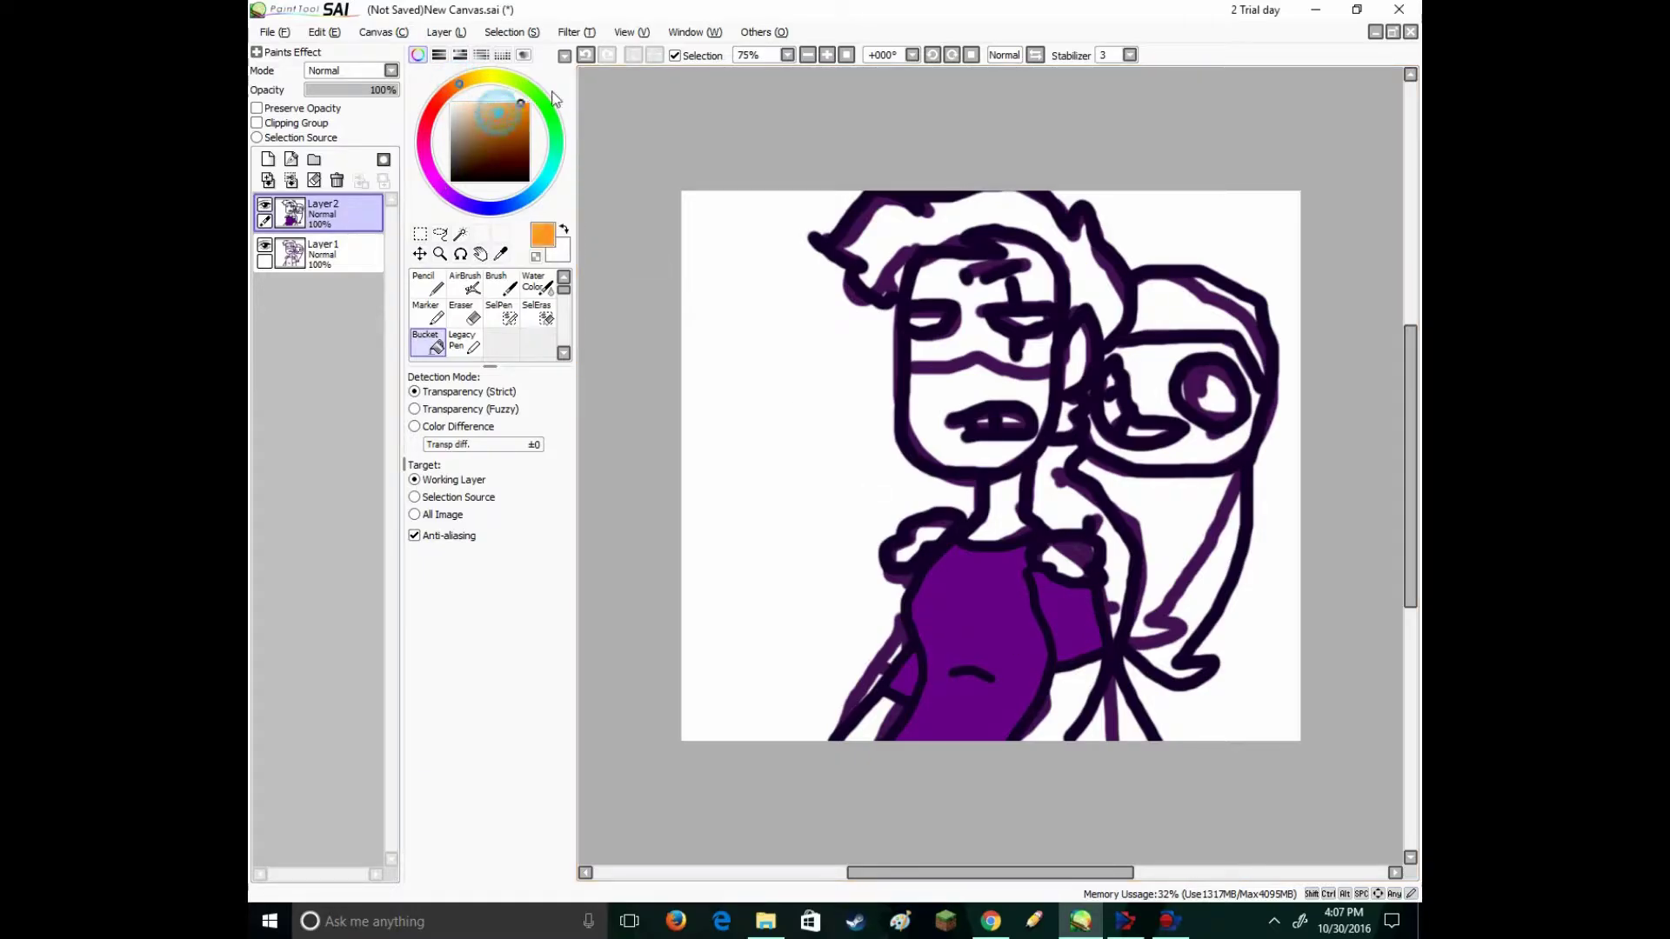
click(1186, 291)
click(1169, 513)
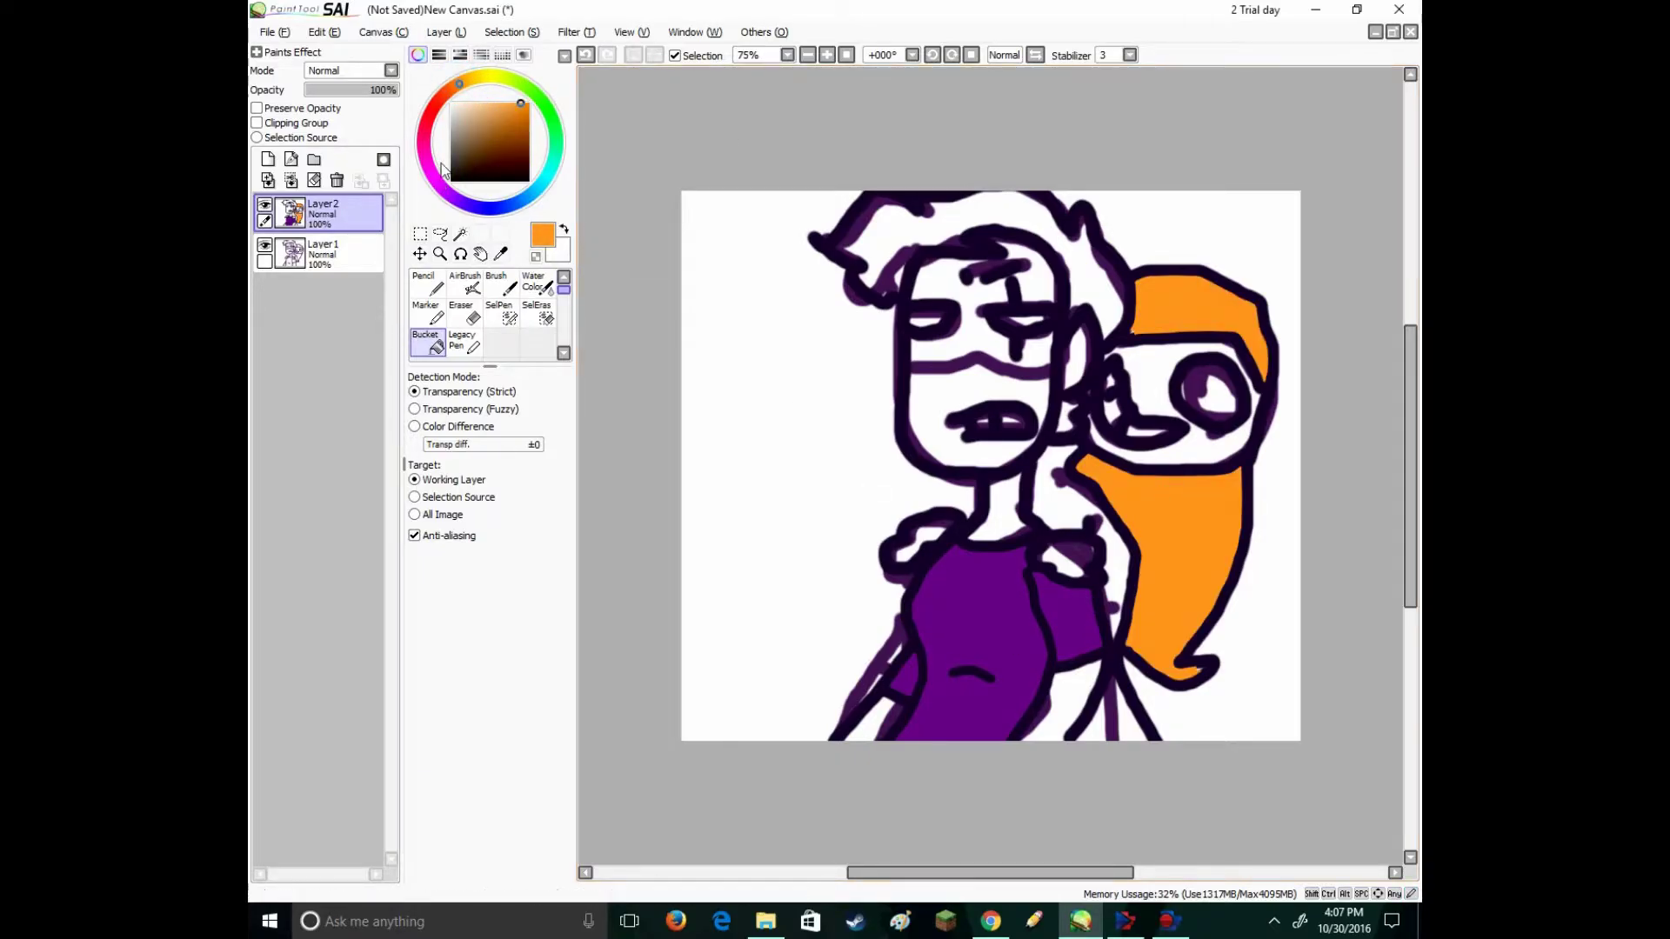
- Fill the second character's face around the round eye with dark gray
click(466, 127)
click(1179, 367)
click(1207, 449)
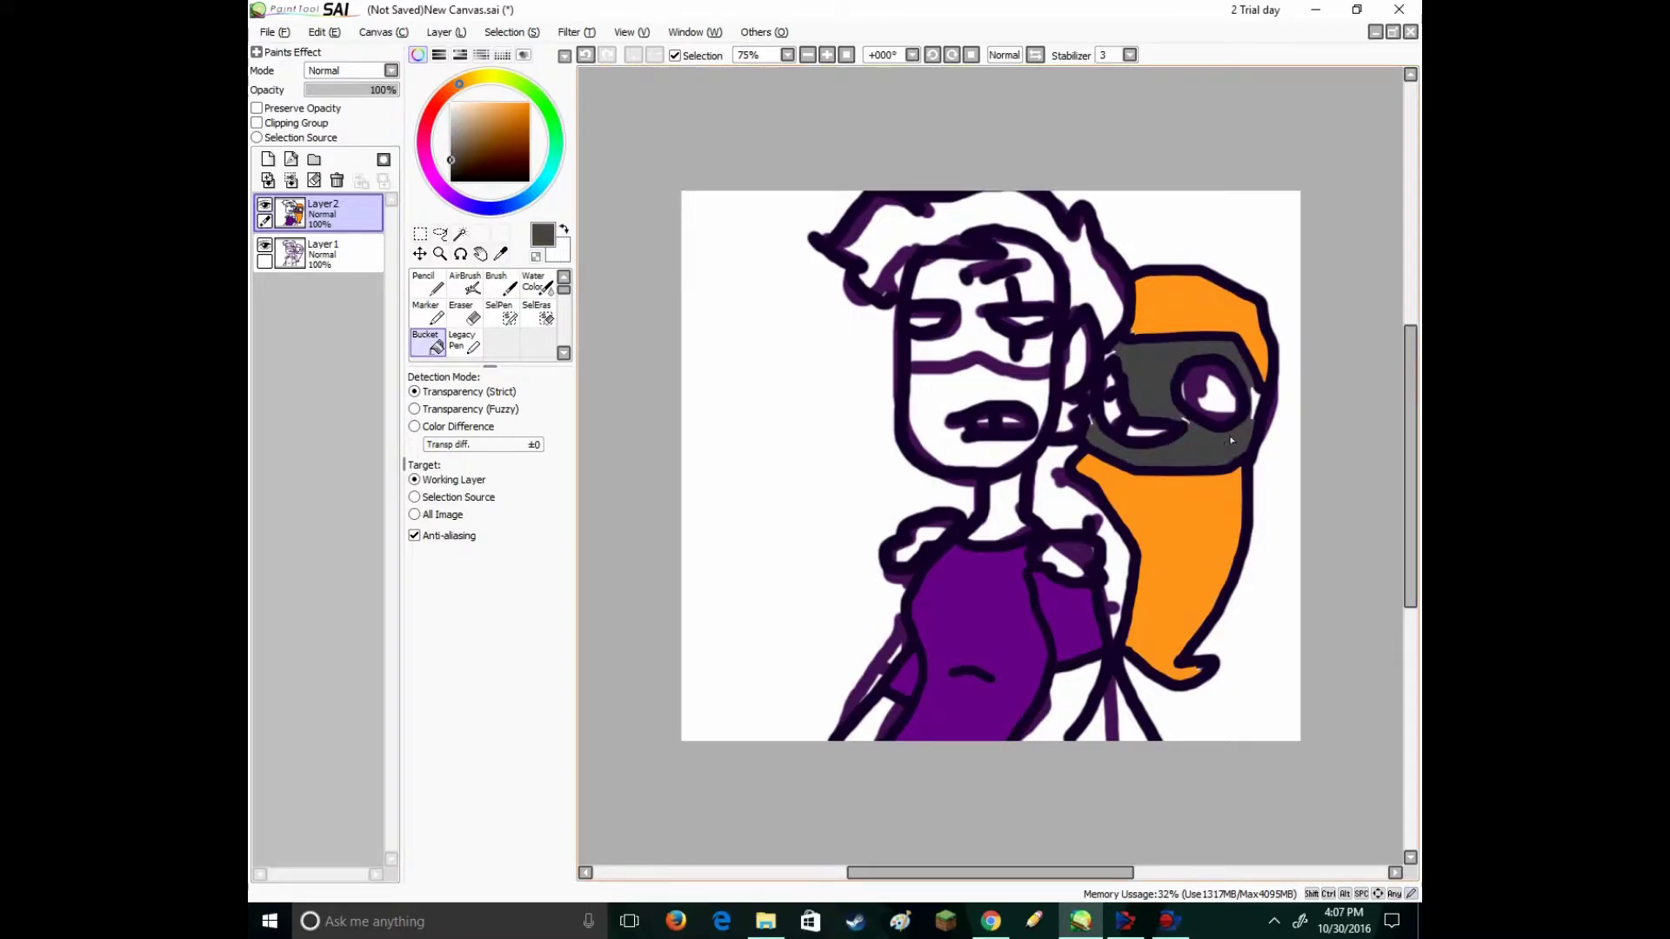
click(1228, 401)
click(1207, 405)
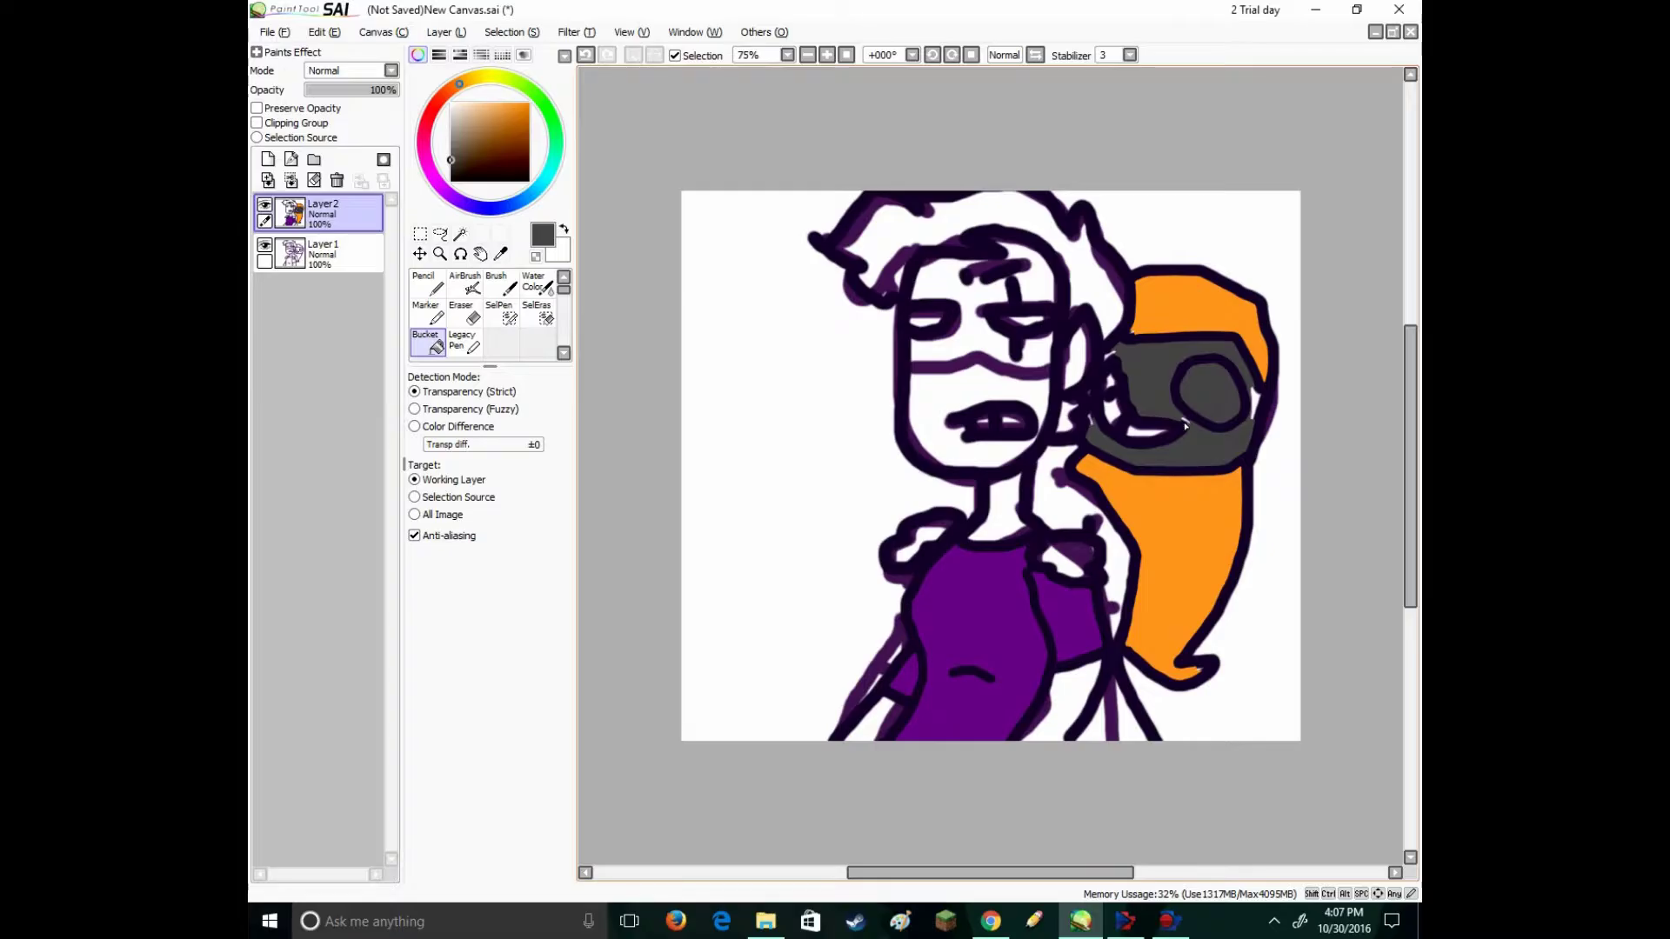
key(ctrl+z)
key(ctrl+z)
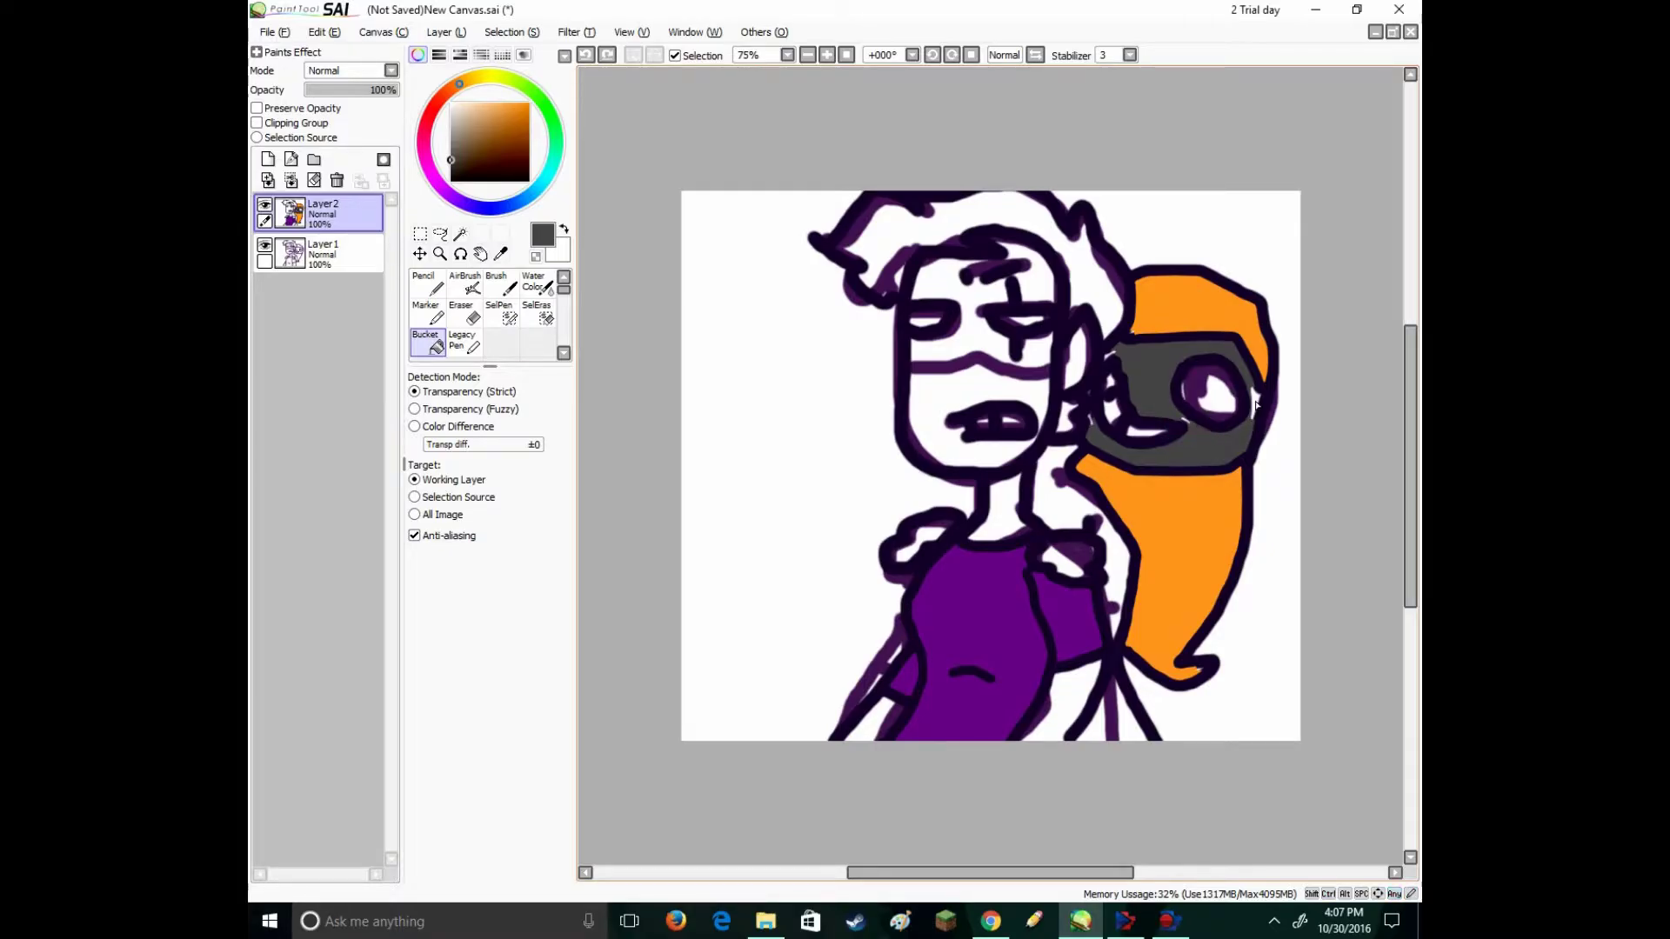
click(1256, 406)
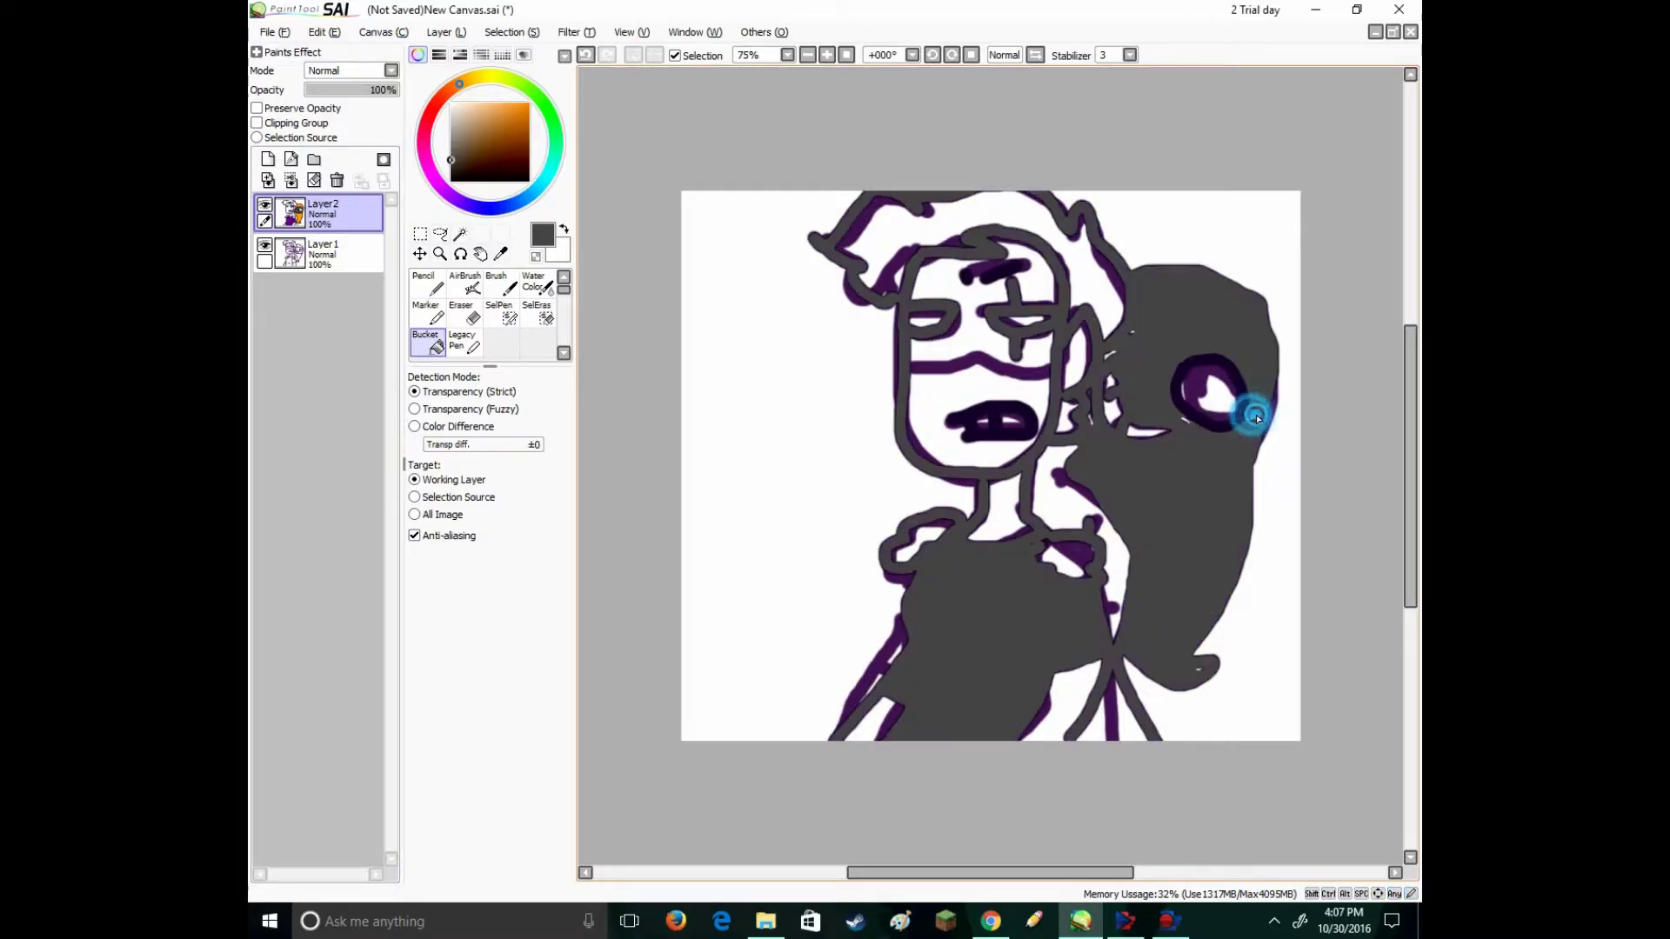
key(ctrl+z)
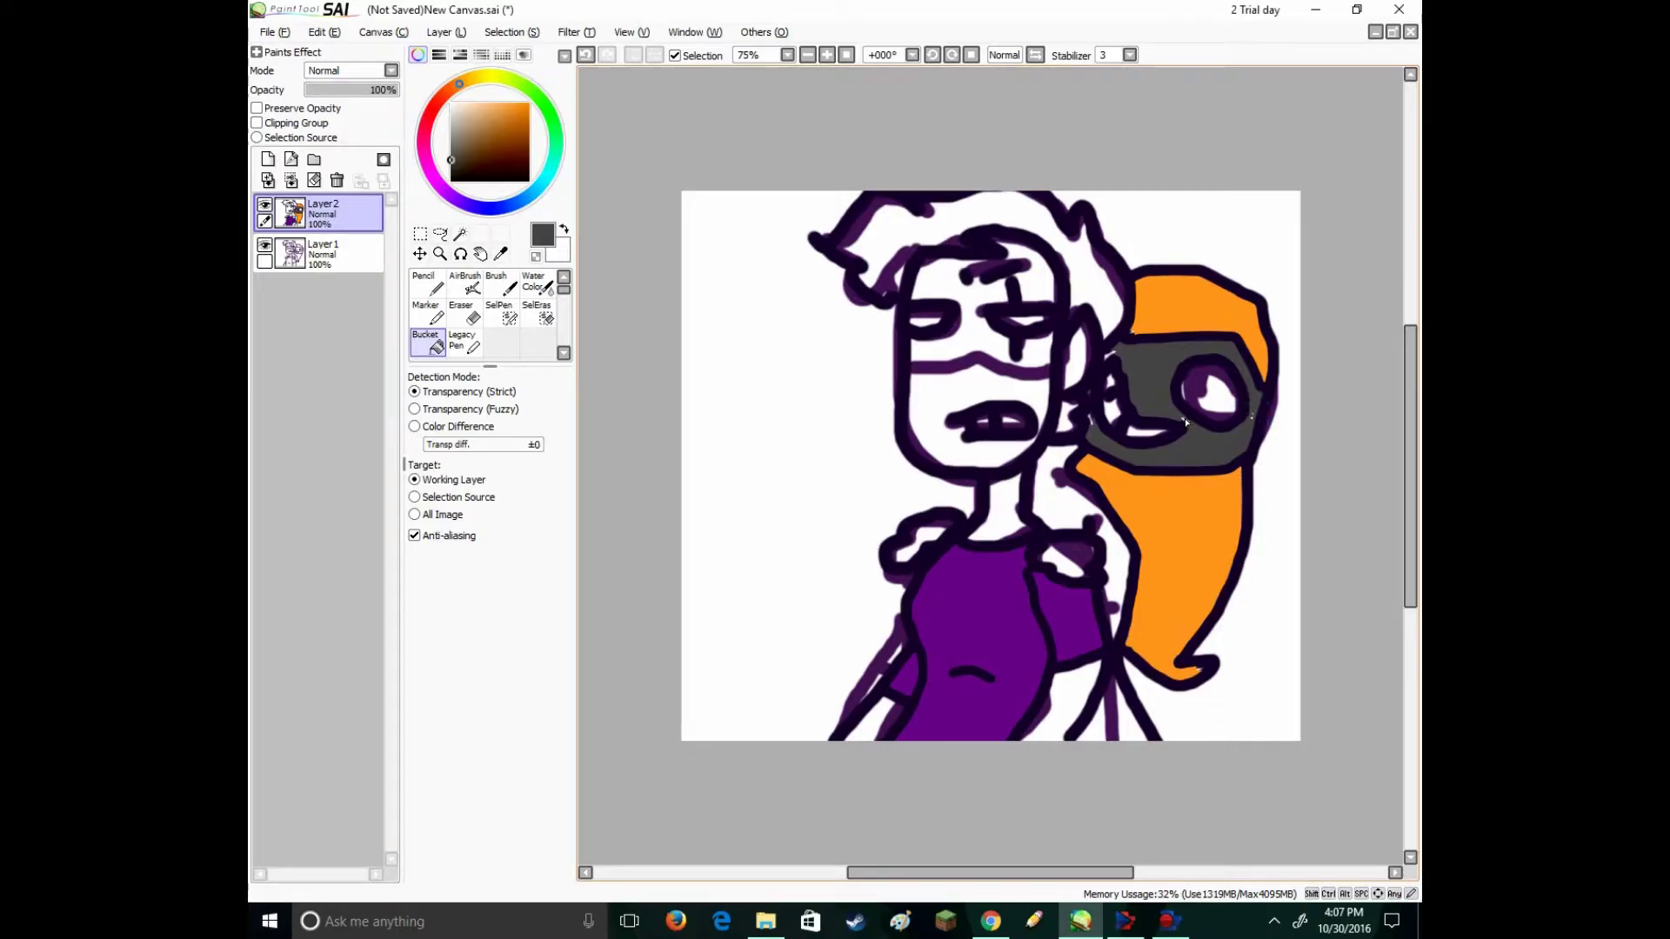
- Fill the small leftover gaps by the second character's mouth and hairline with dark gray
click(1185, 423)
click(1109, 352)
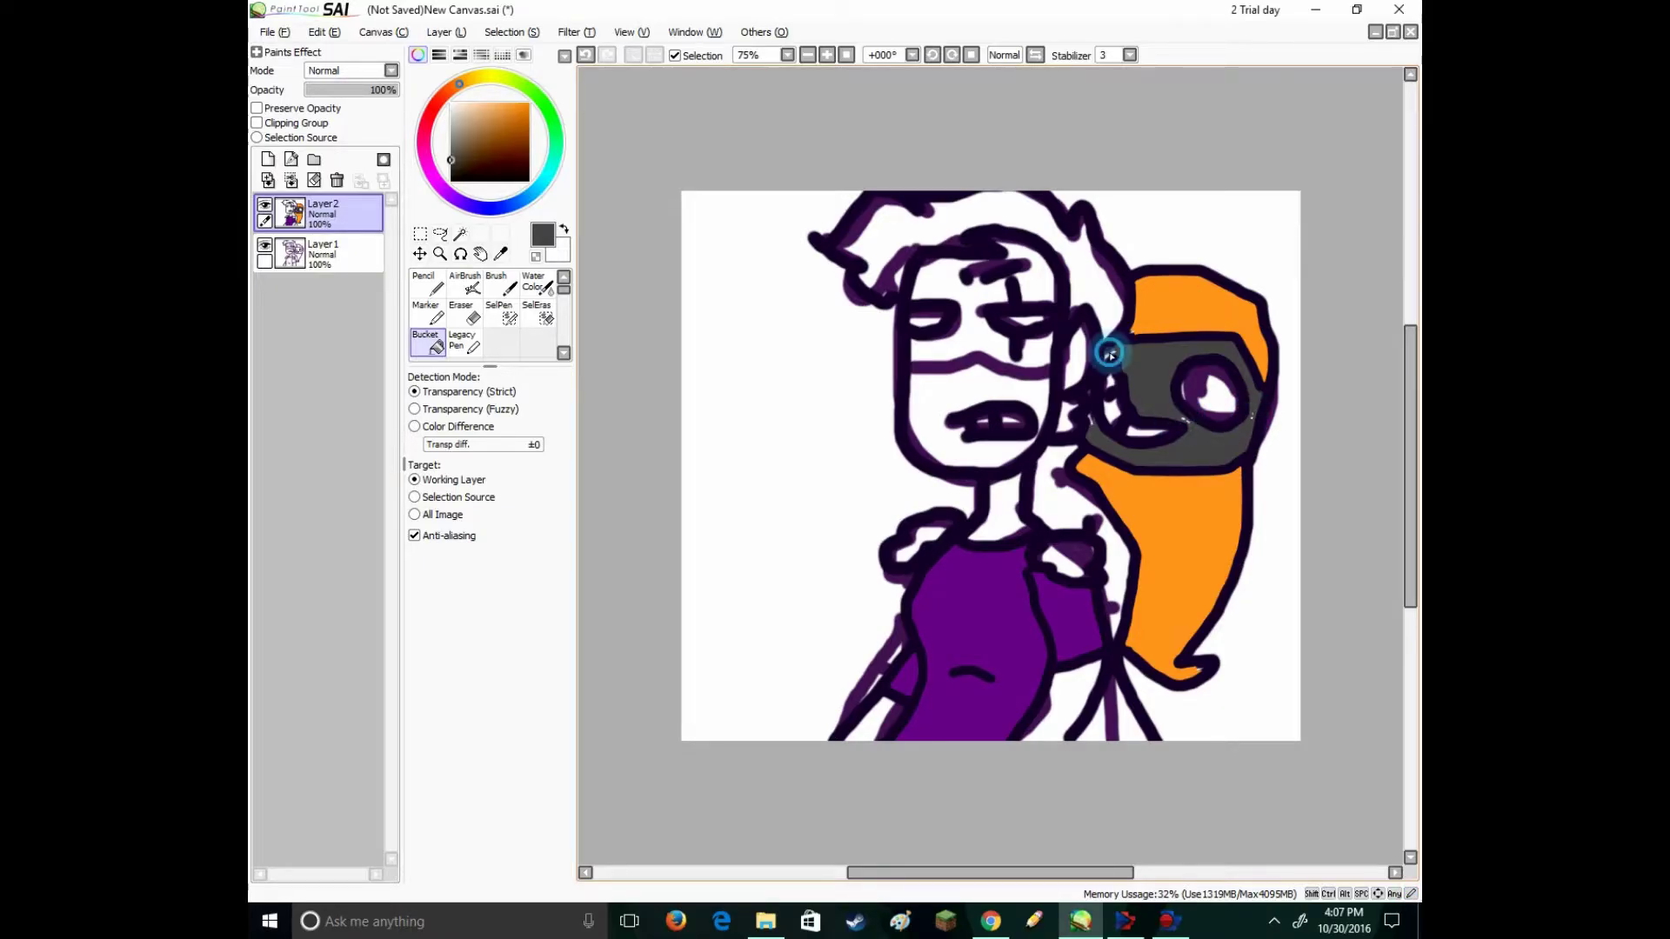
key(n)
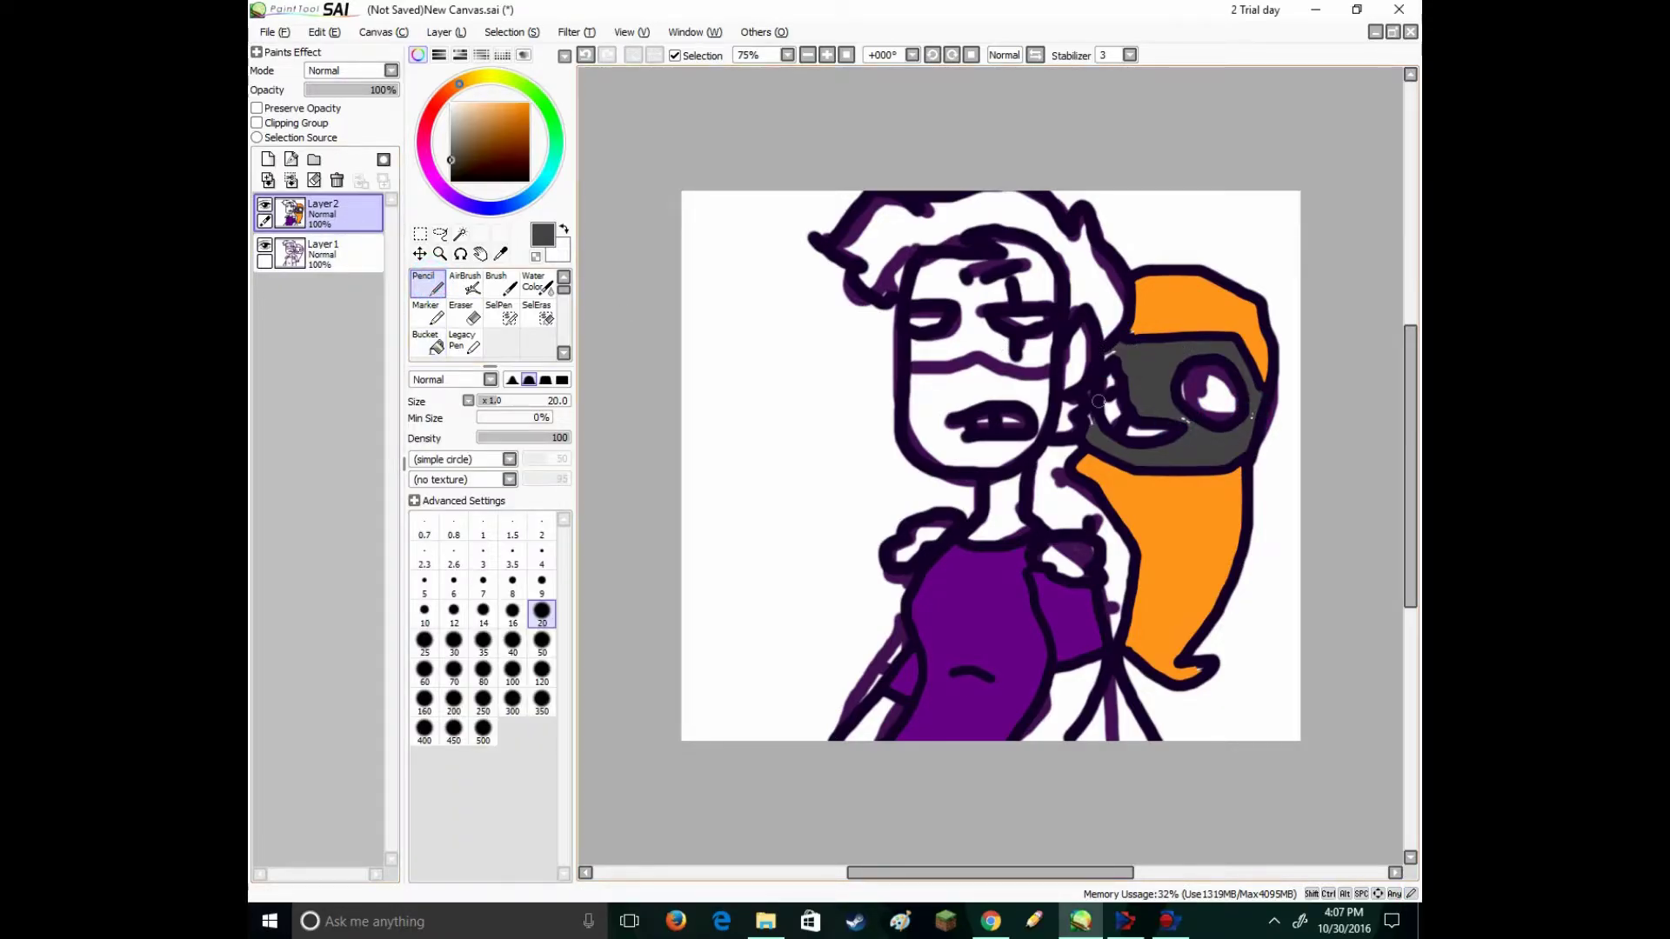
- Switch to the browser, start the Twenty One Pilots - Stressed Out (Tomsize Remix) video, and return to PaintTool SAI
click(991, 921)
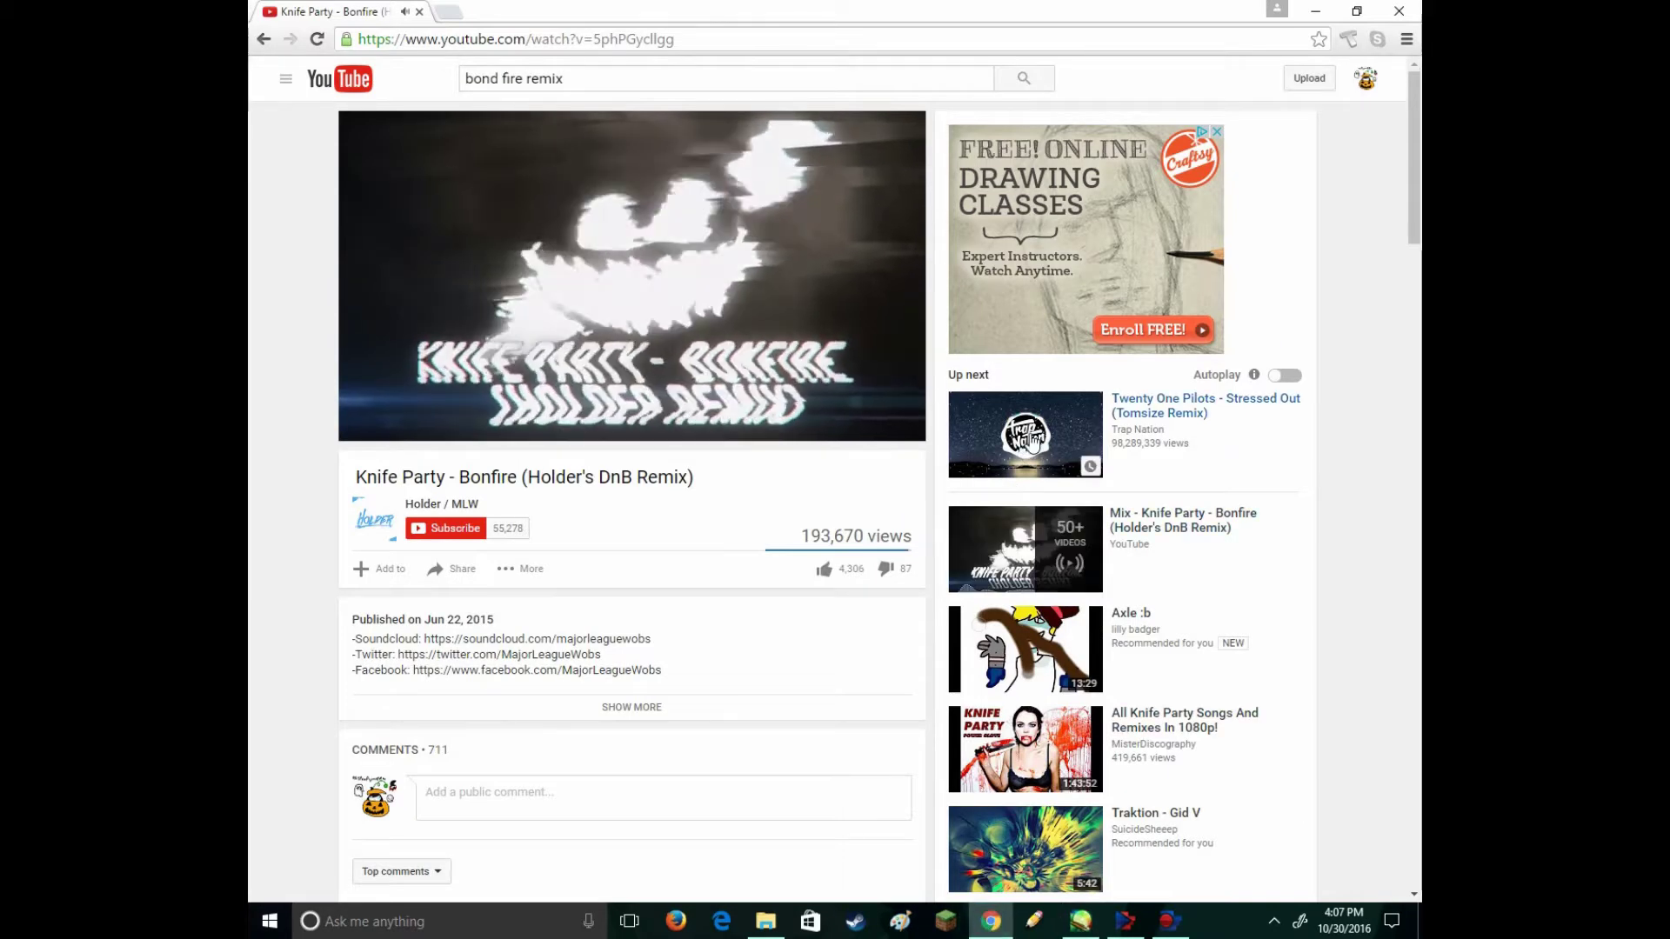
click(1030, 443)
key(alt+Tab)
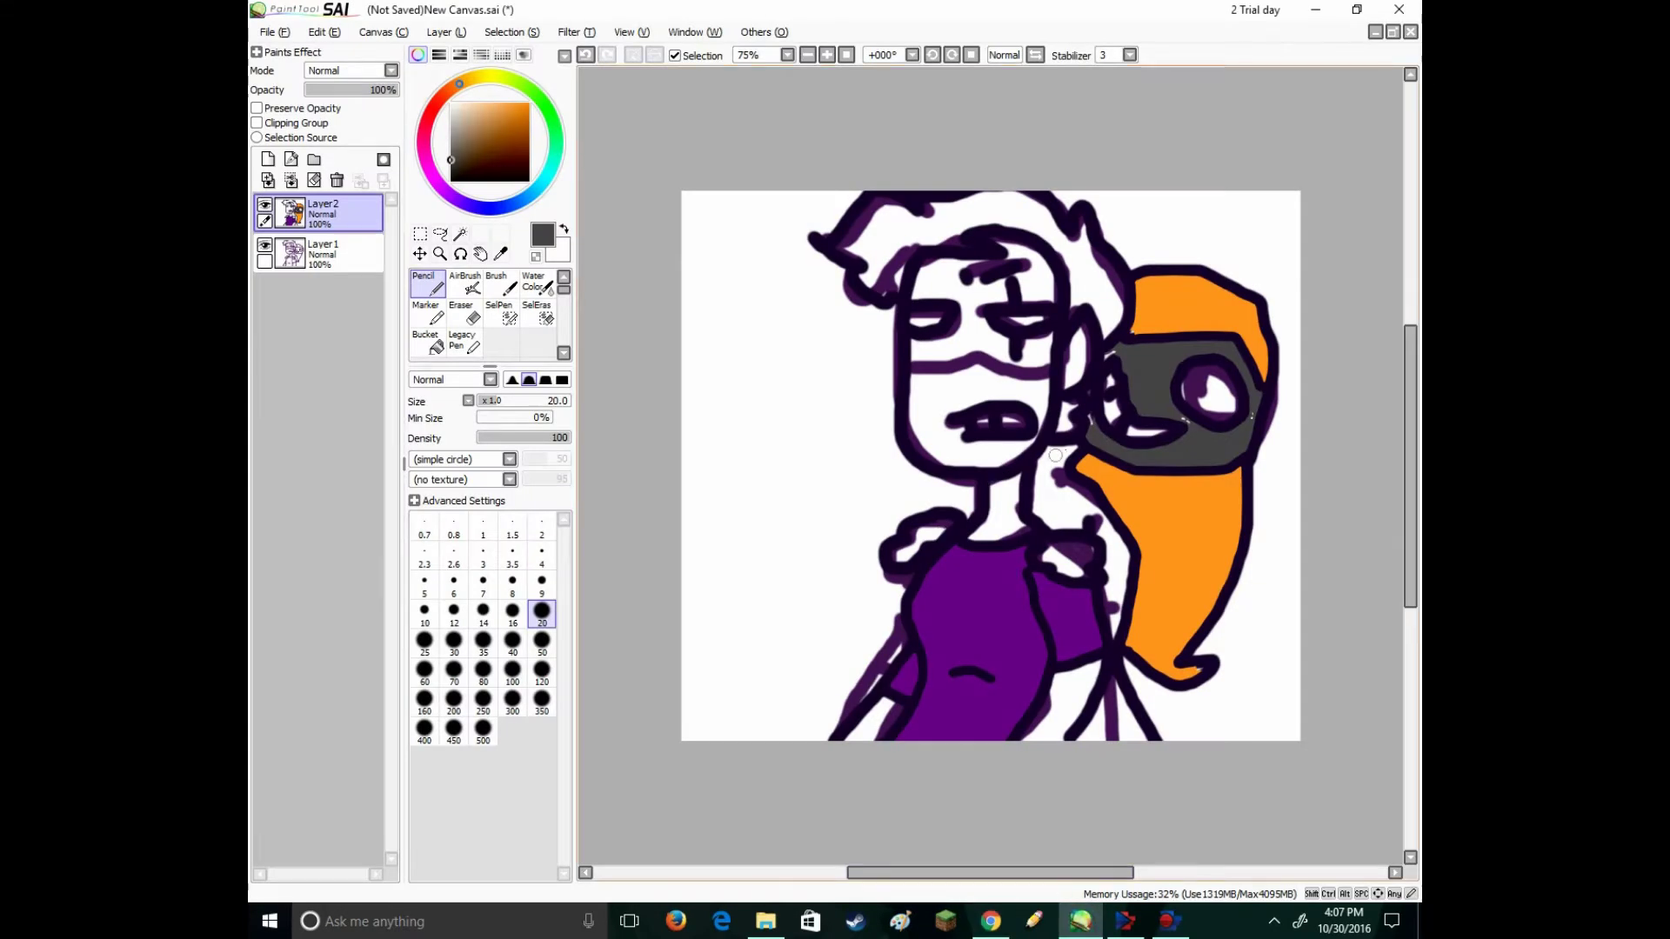
- Paint over the remaining gaps along the edges of the second character's face with the dark gray Pencil
drag(1118, 351, 1111, 353)
click(1089, 393)
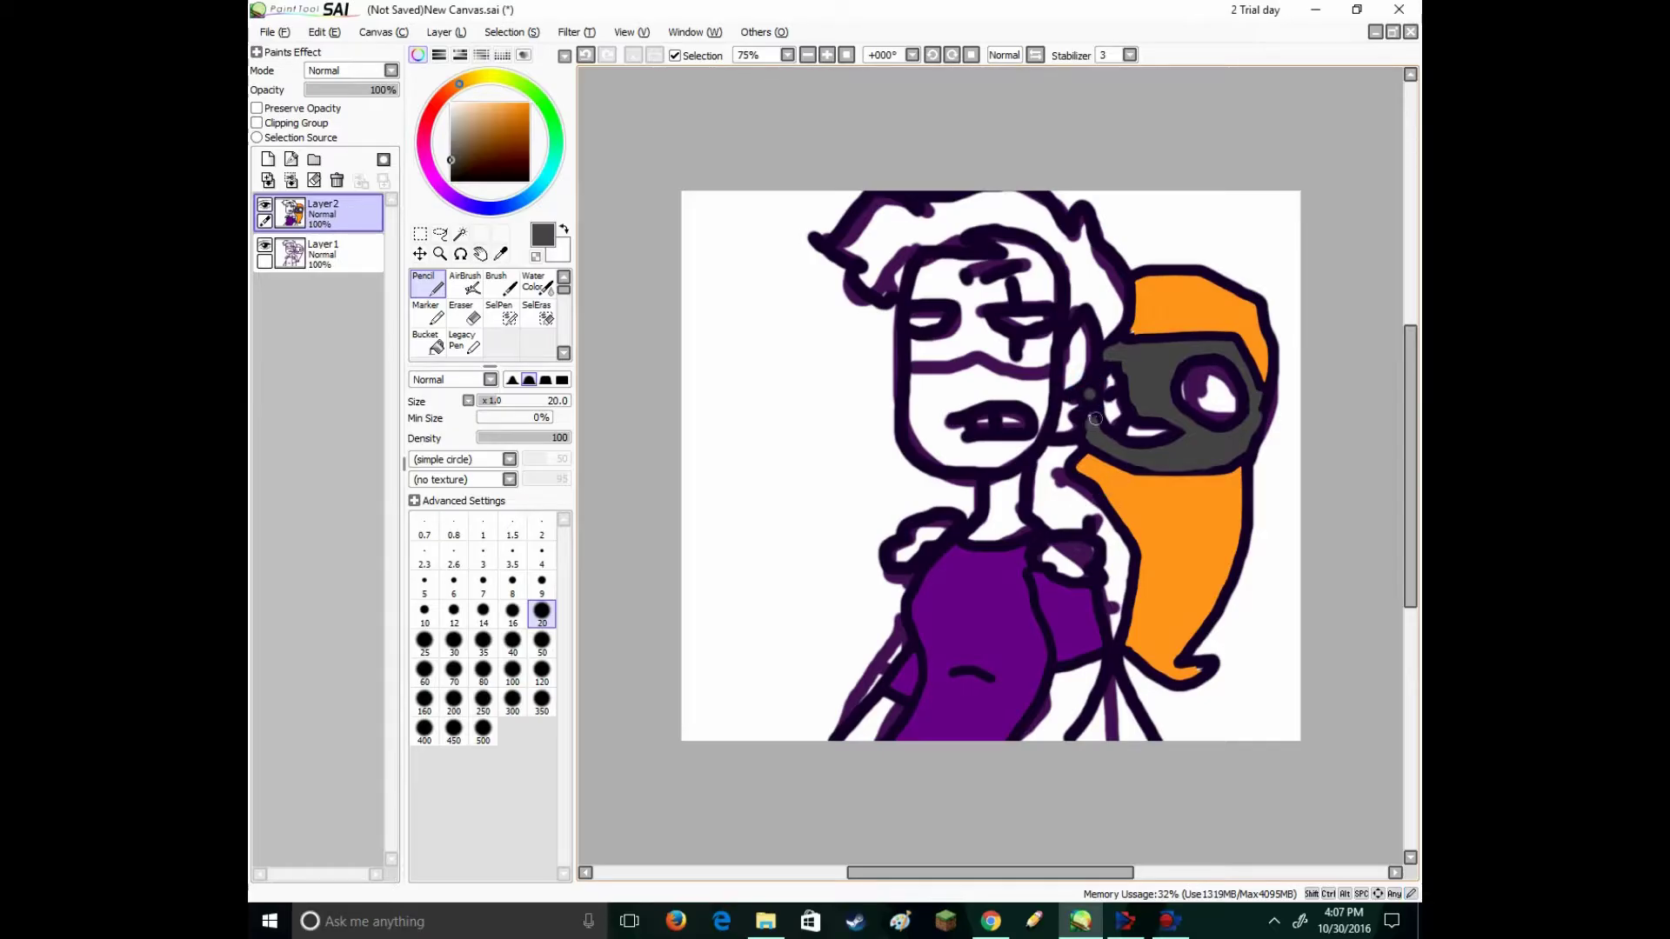
mouse_move(1095, 418)
mouse_down()
mouse_move(1092, 403)
mouse_move(1093, 454)
mouse_up()
- Fill the second character's body and both hands with dark gray, and the round eye with near-black
click(427, 343)
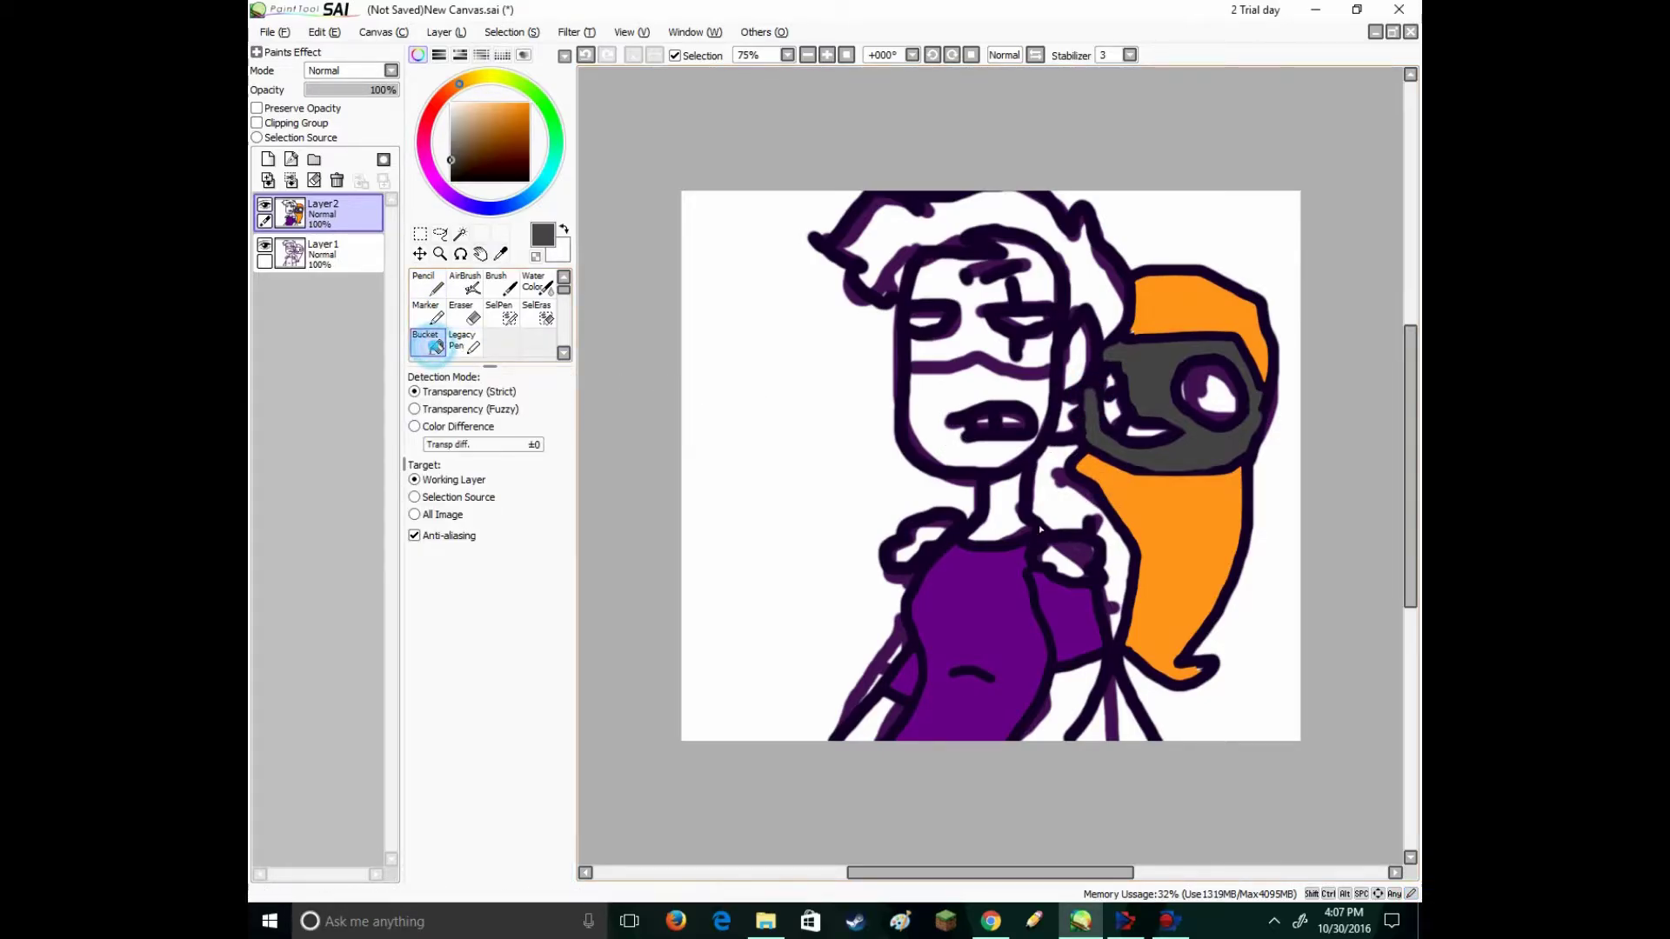
click(1049, 491)
click(1068, 555)
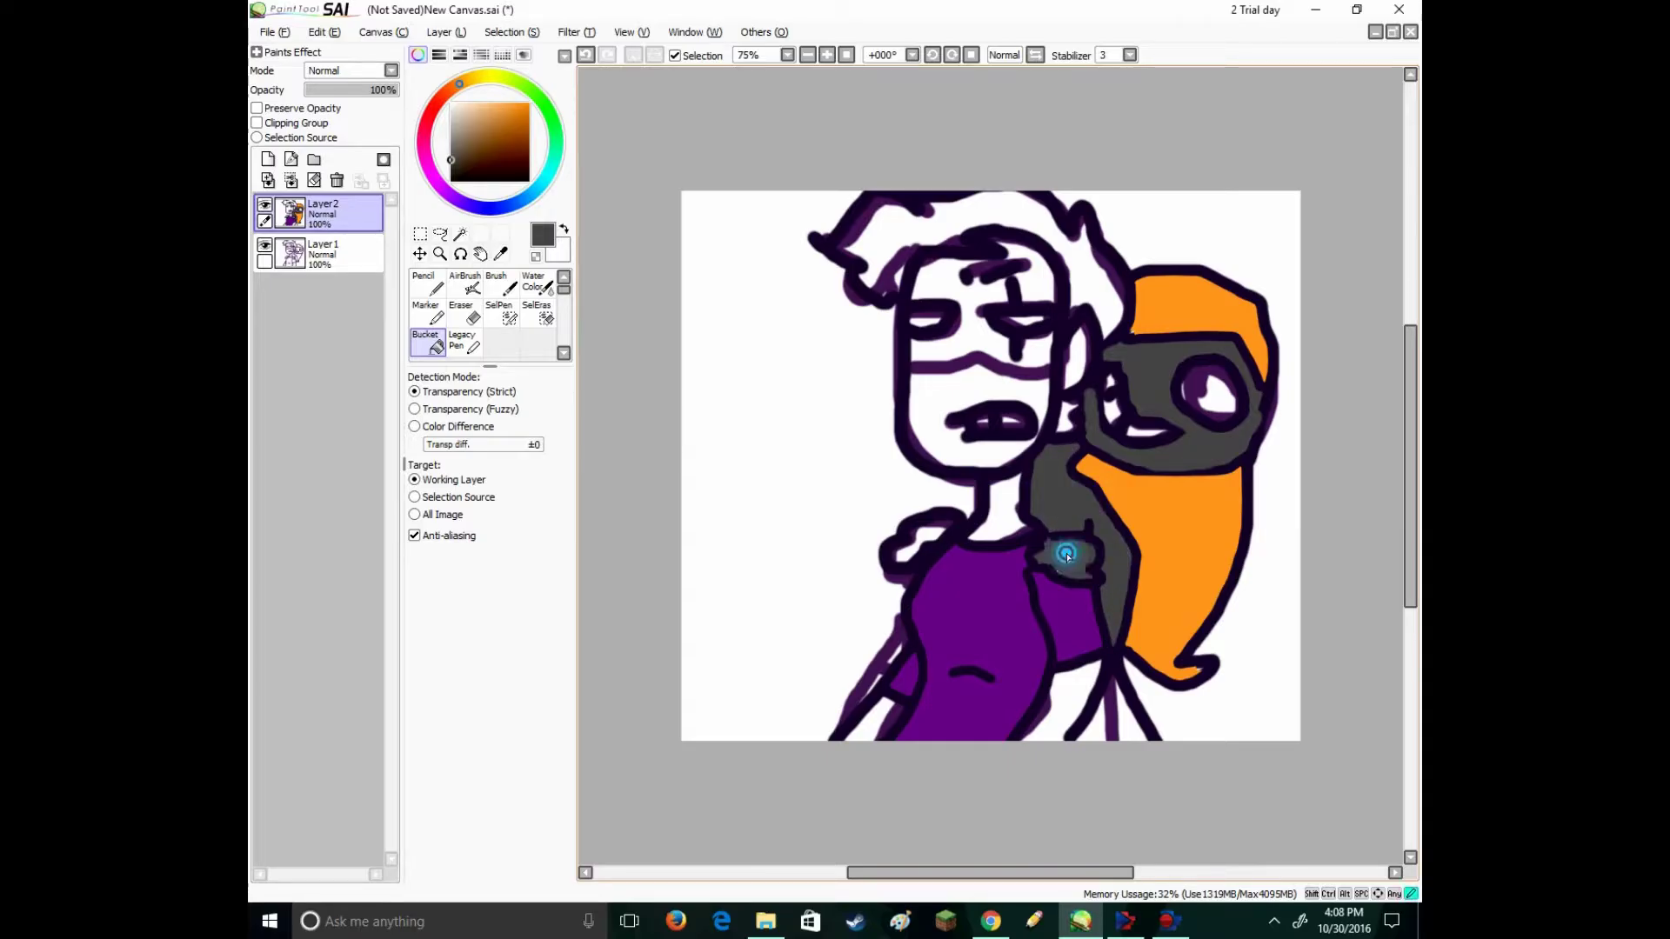
click(925, 531)
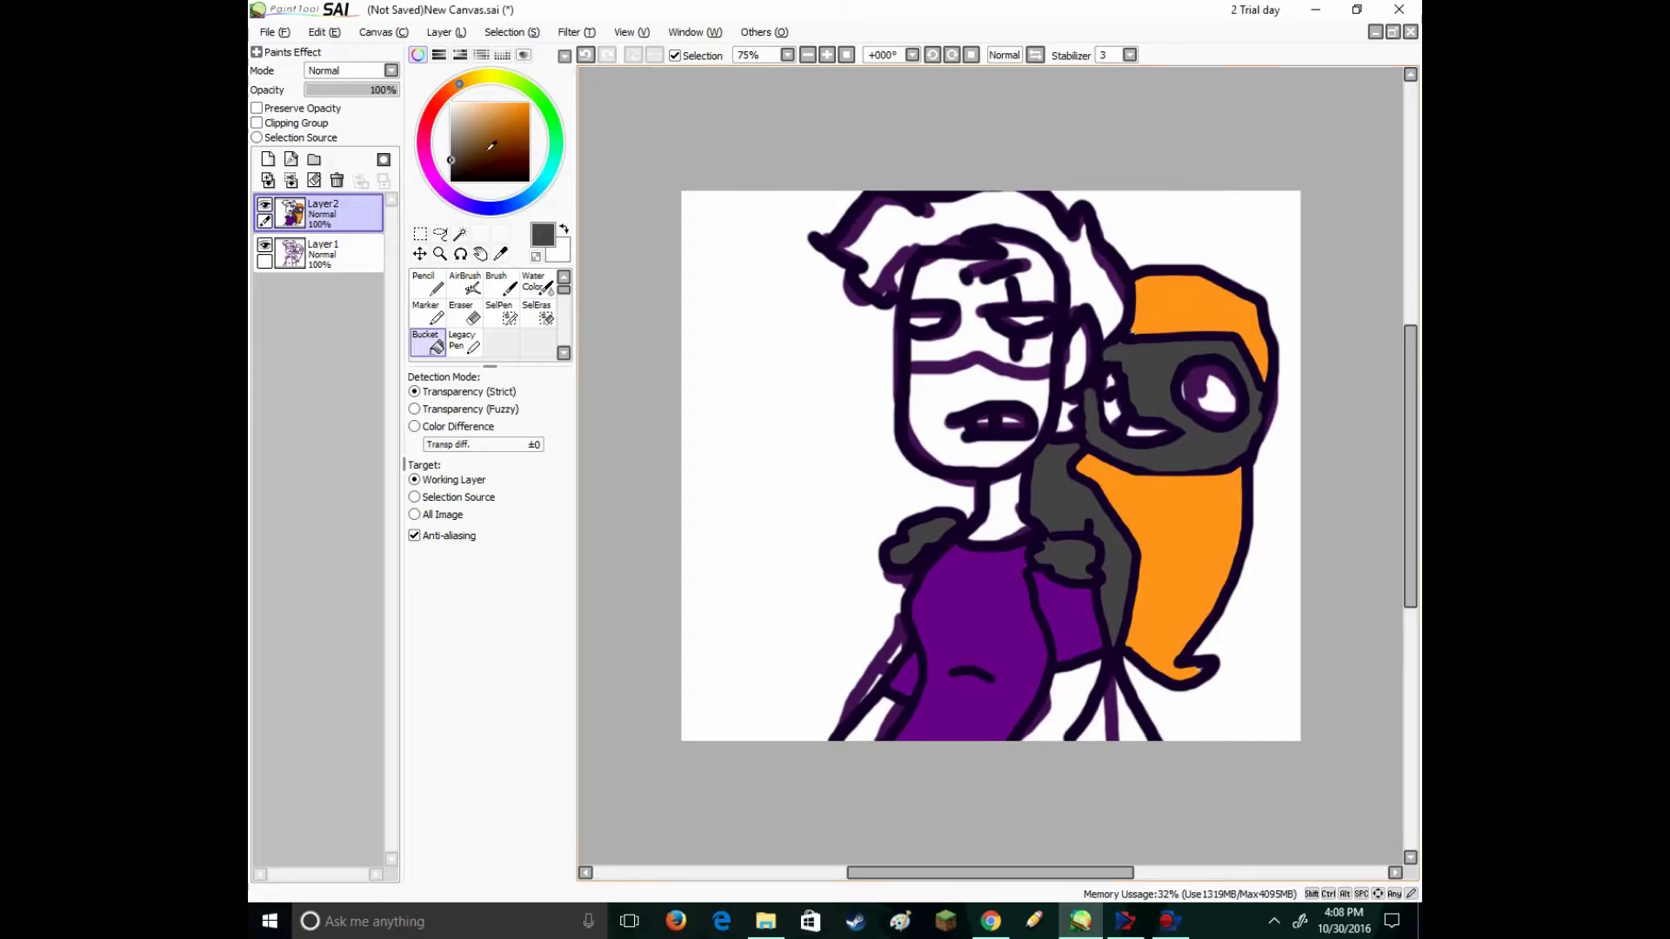
click(454, 168)
click(1212, 390)
click(449, 86)
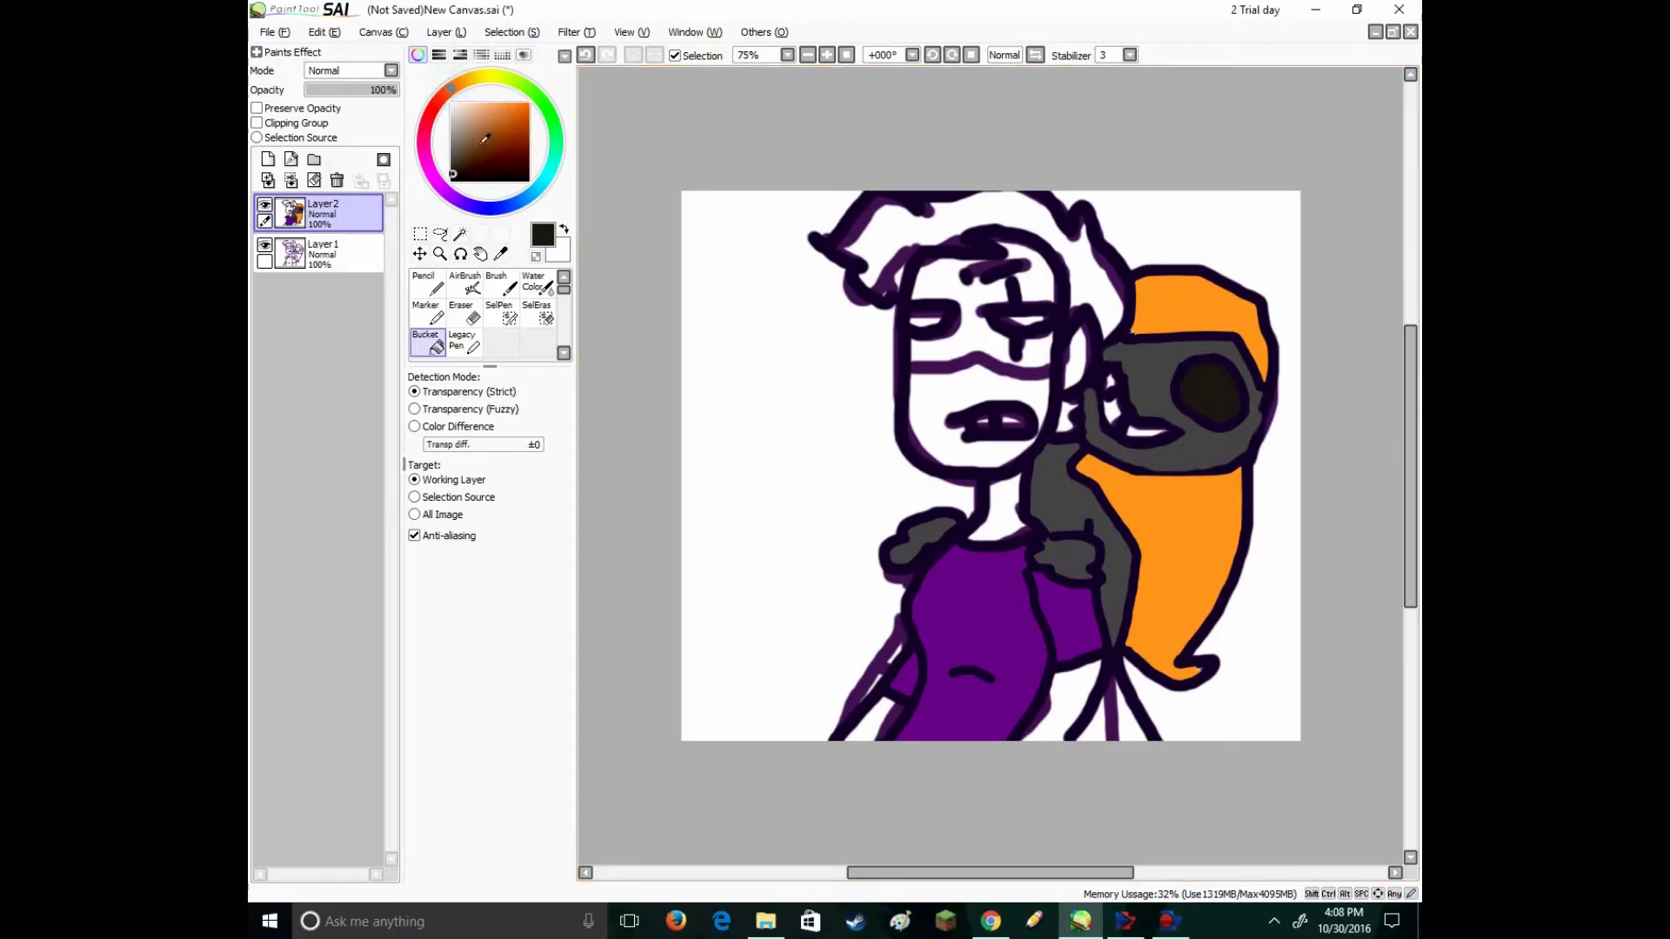
click(484, 136)
click(1165, 376)
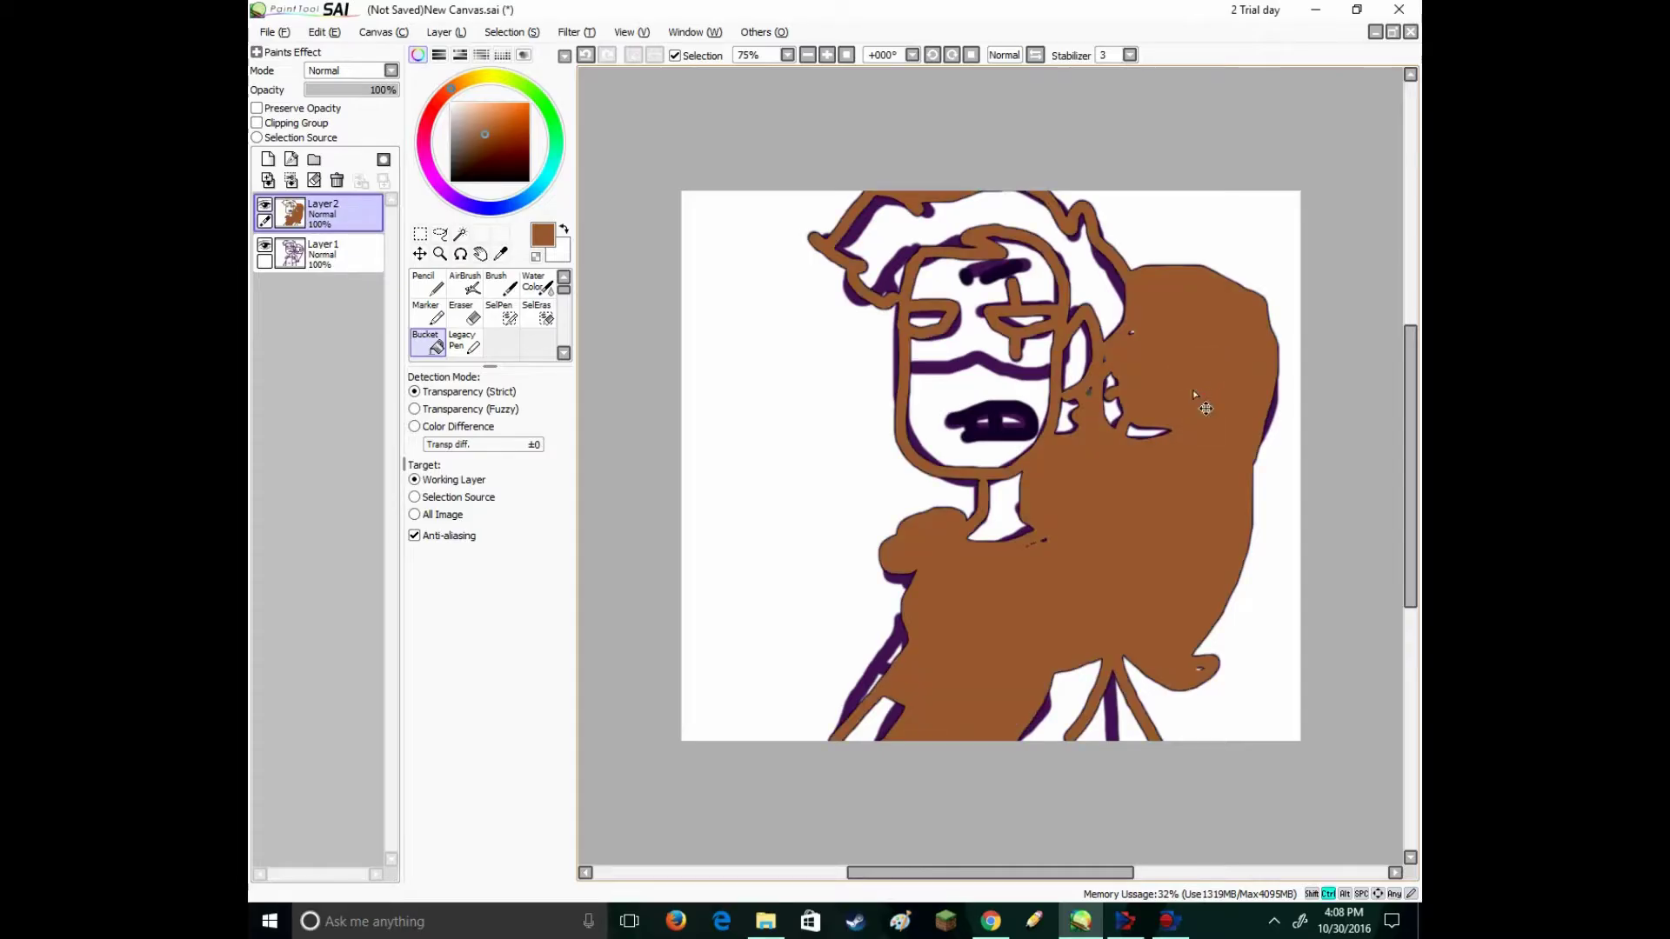
key(ctrl+z)
- Paint a small salmon-orange pupil inside the second character's dark round eye with the Pencil
click(443, 94)
click(507, 116)
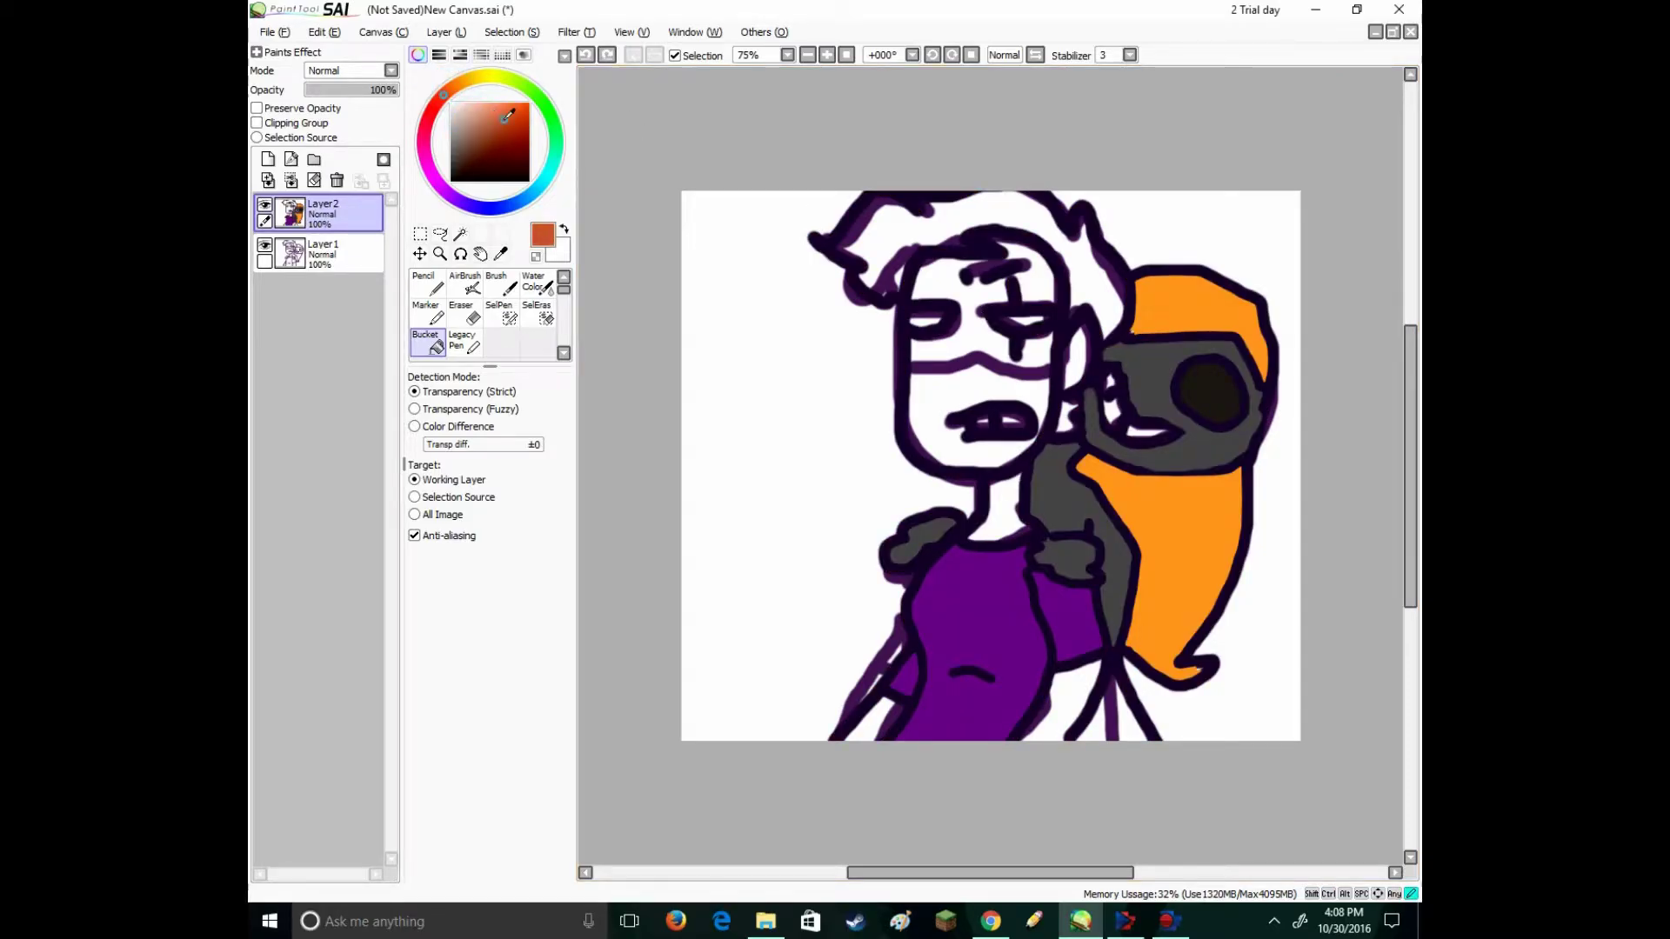
drag(505, 121, 493, 107)
click(427, 285)
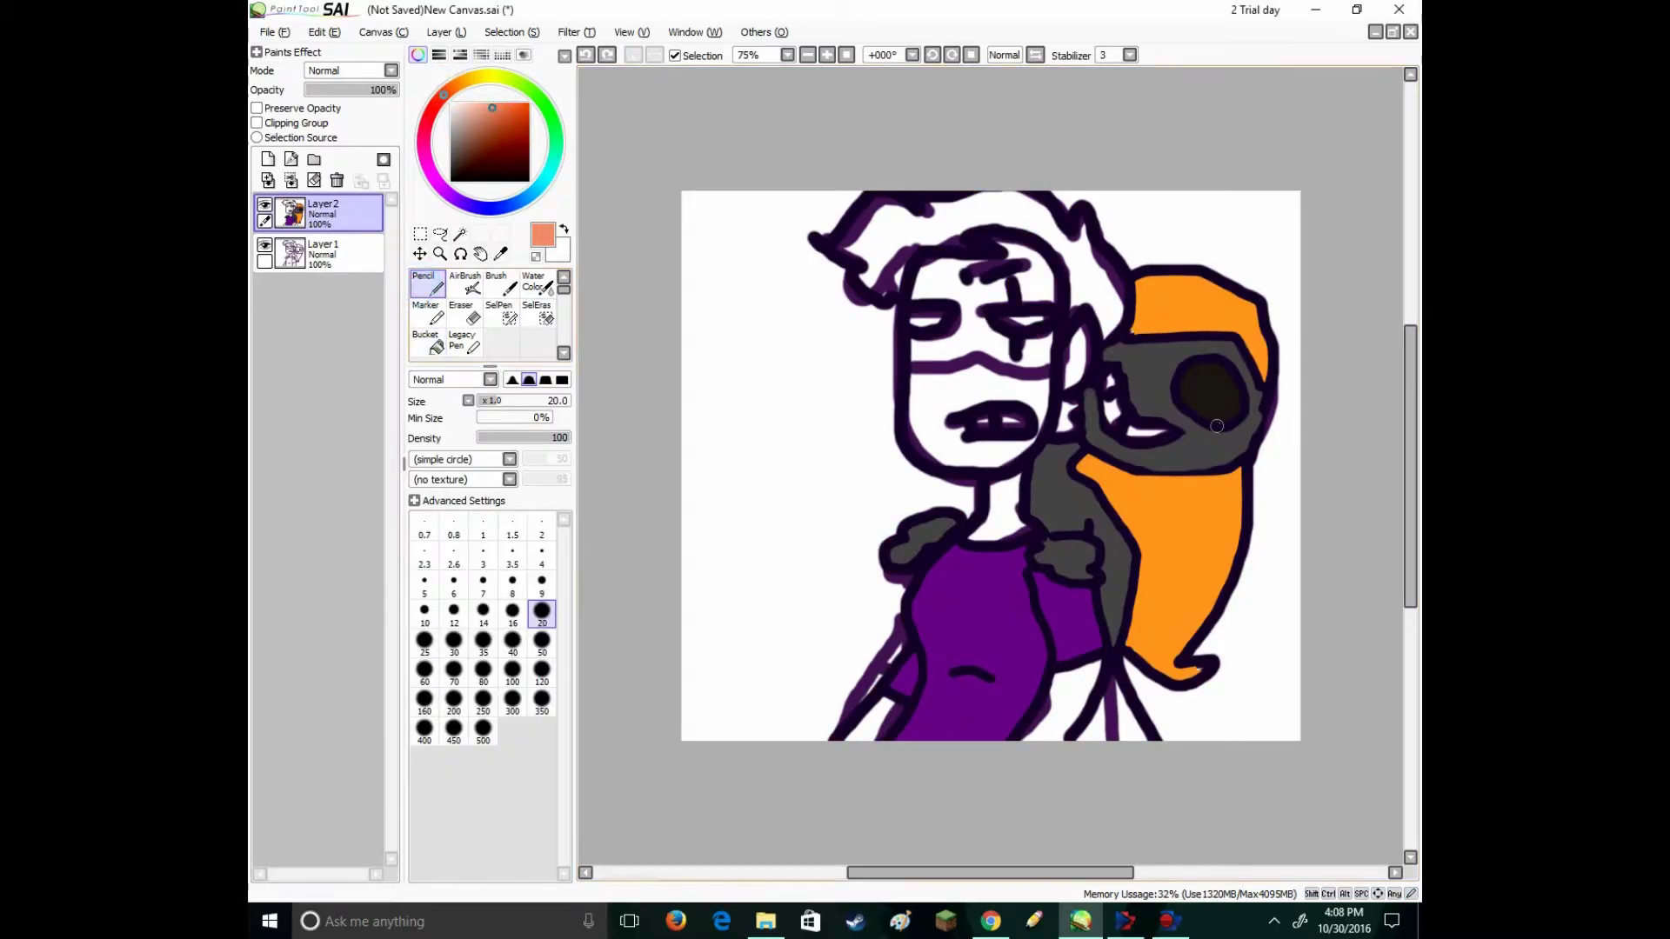
drag(1195, 383, 1196, 395)
- Paint a peach line along the band across the first character's nose and cheeks with the size 20 Pencil
click(461, 113)
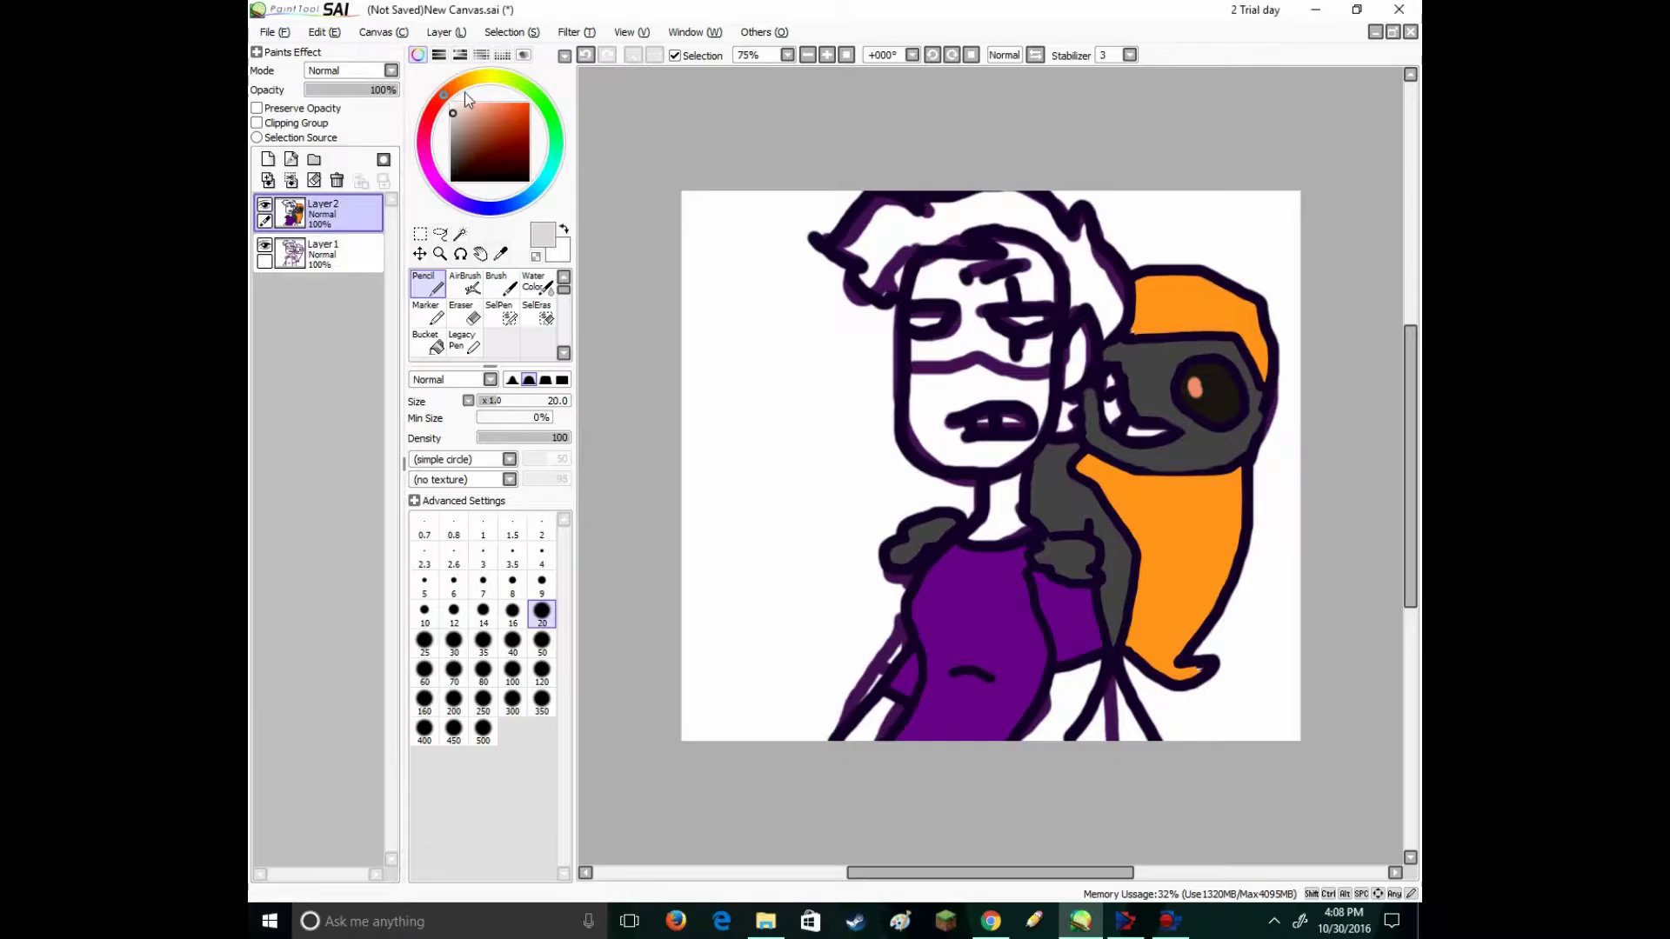
mouse_move(465, 92)
mouse_down()
mouse_move(470, 75)
mouse_move(432, 127)
mouse_move(448, 85)
mouse_move(467, 103)
mouse_up()
click(484, 111)
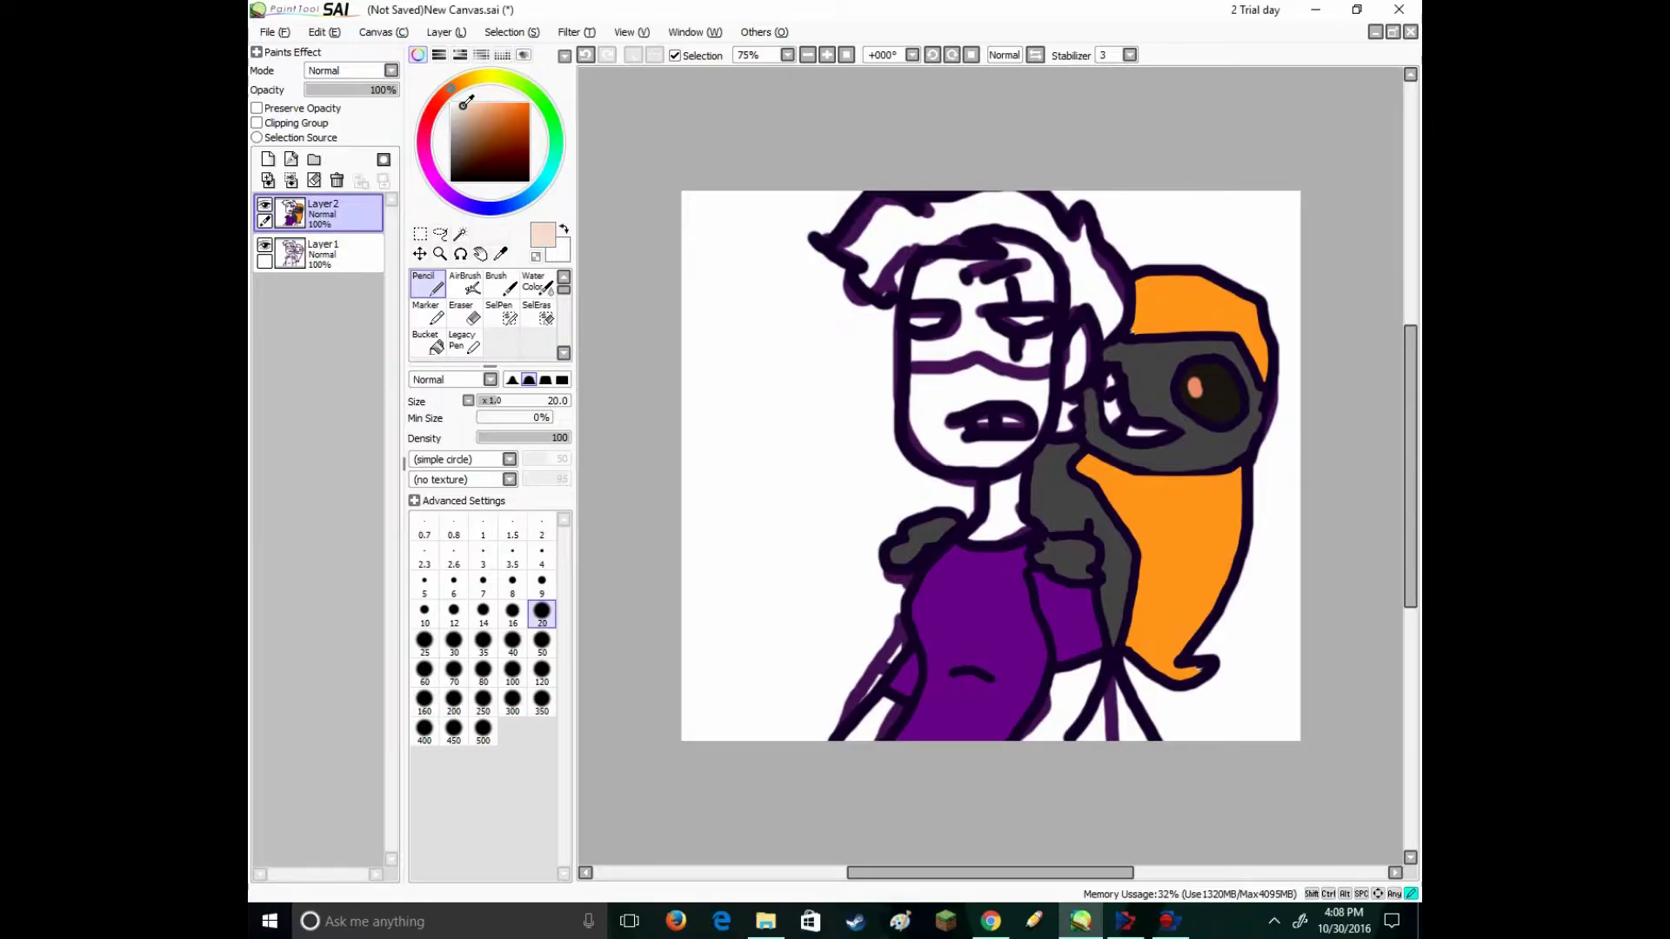
click(470, 113)
click(467, 109)
drag(910, 367, 960, 350)
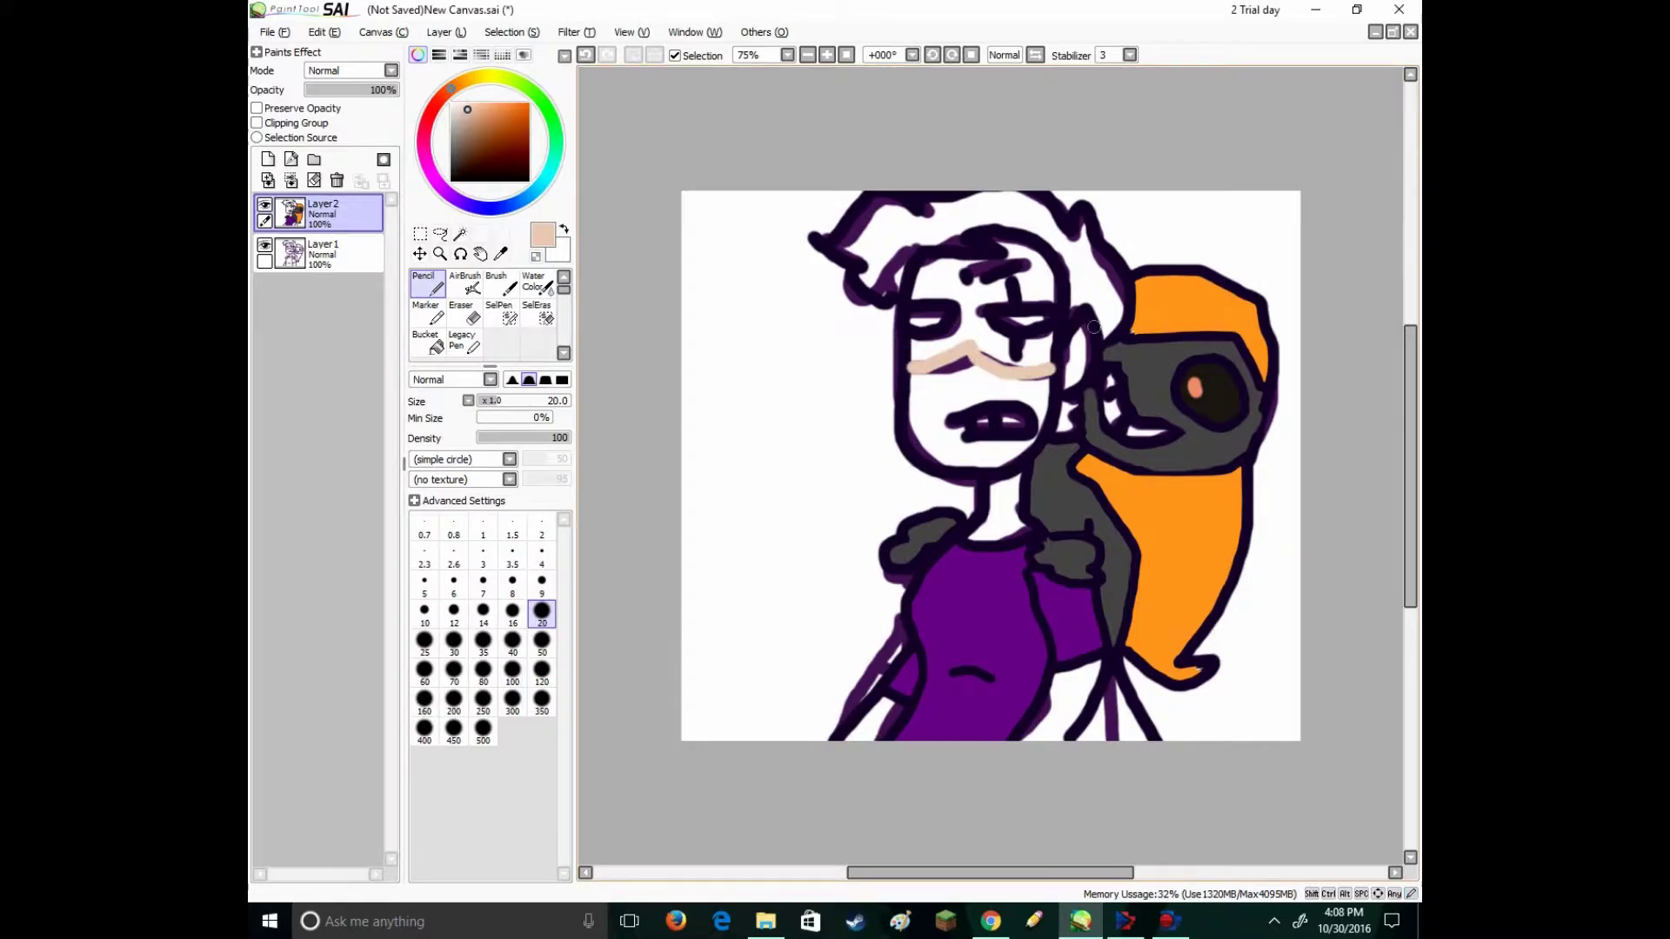
- Fill the upper half of the first character's face with peach, including the section beside the scarred eye
click(437, 347)
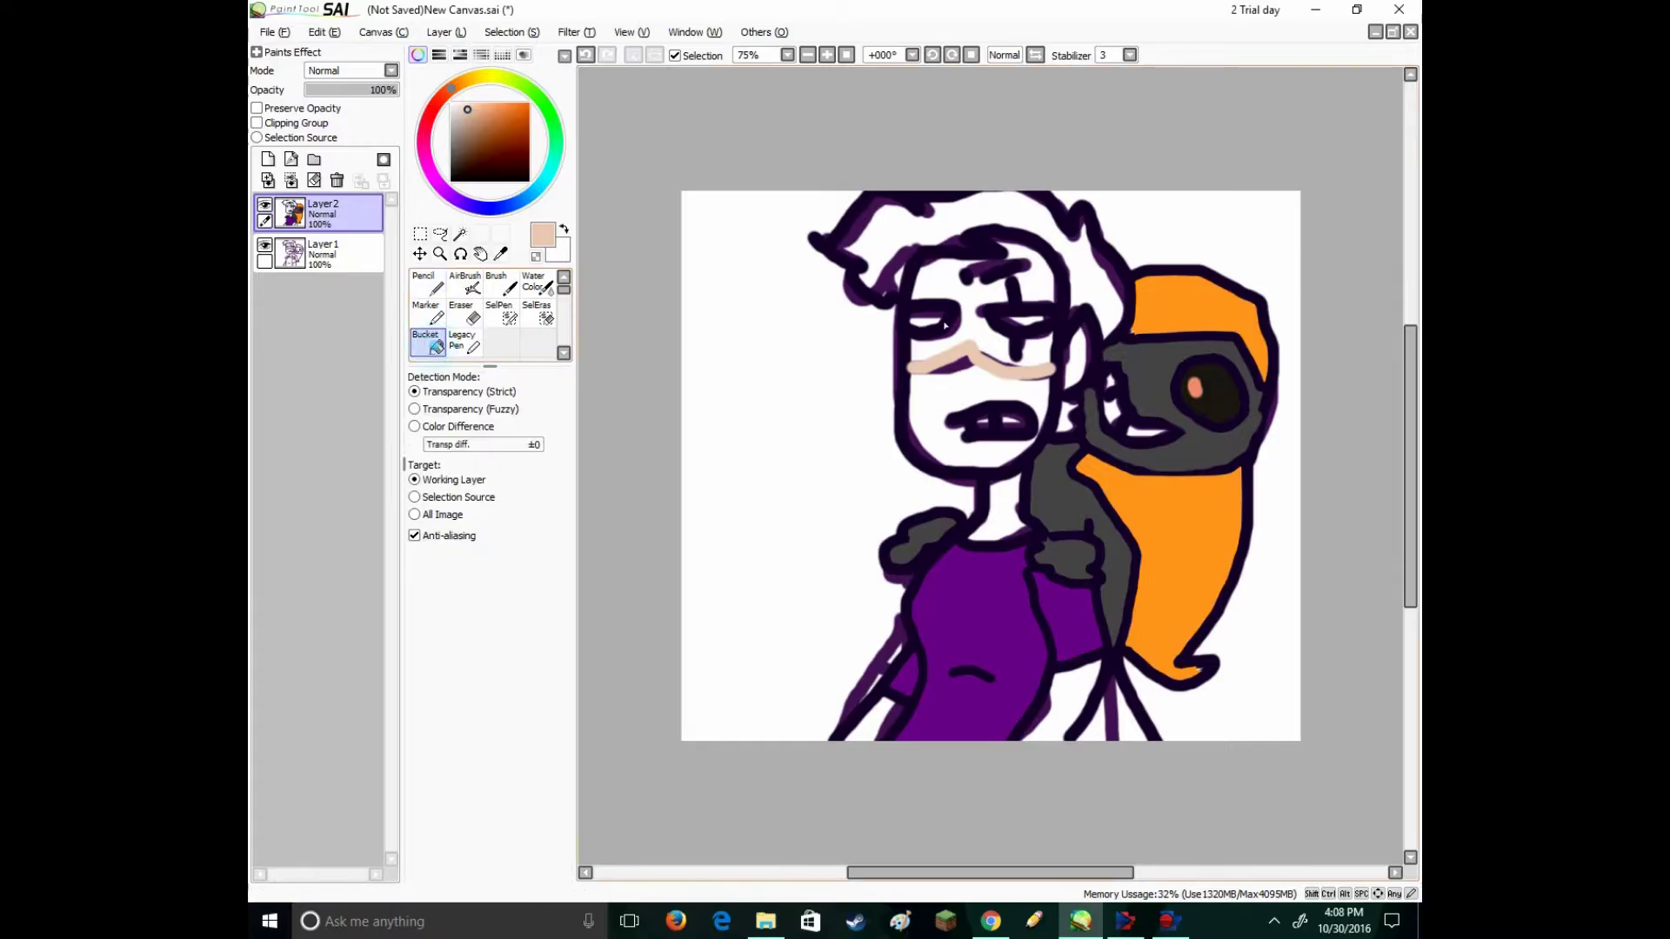
click(970, 335)
click(1039, 354)
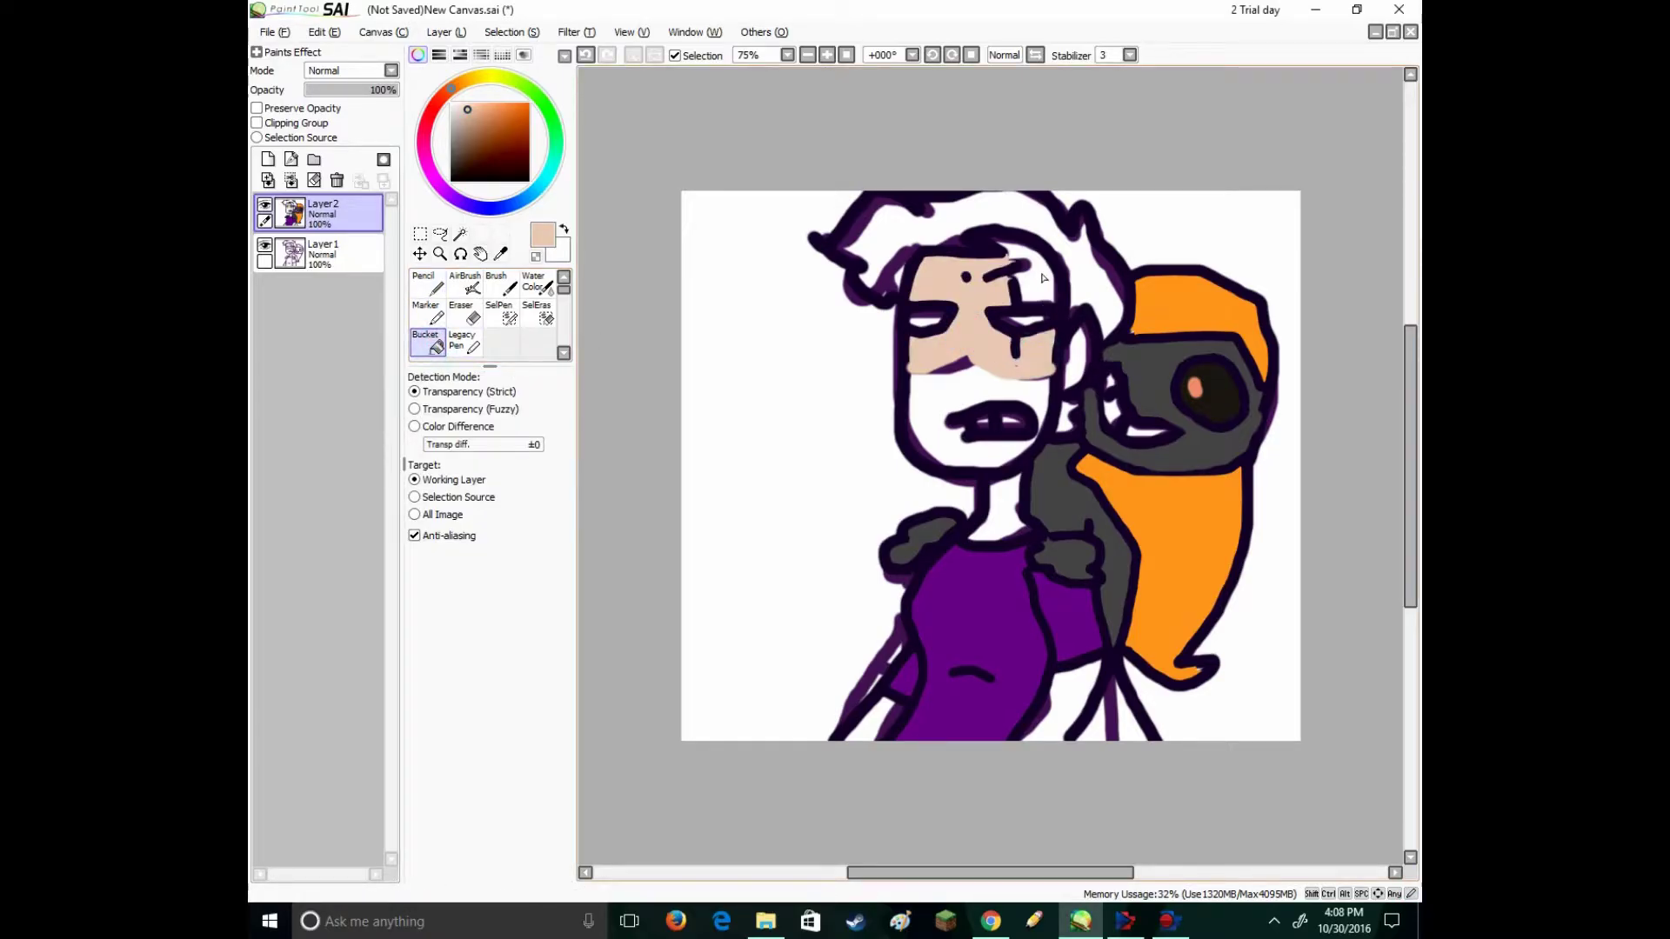
click(1035, 287)
- Fill the first character's lower face, neck, ear and both arms with a paler cream skin tone
click(461, 107)
click(943, 384)
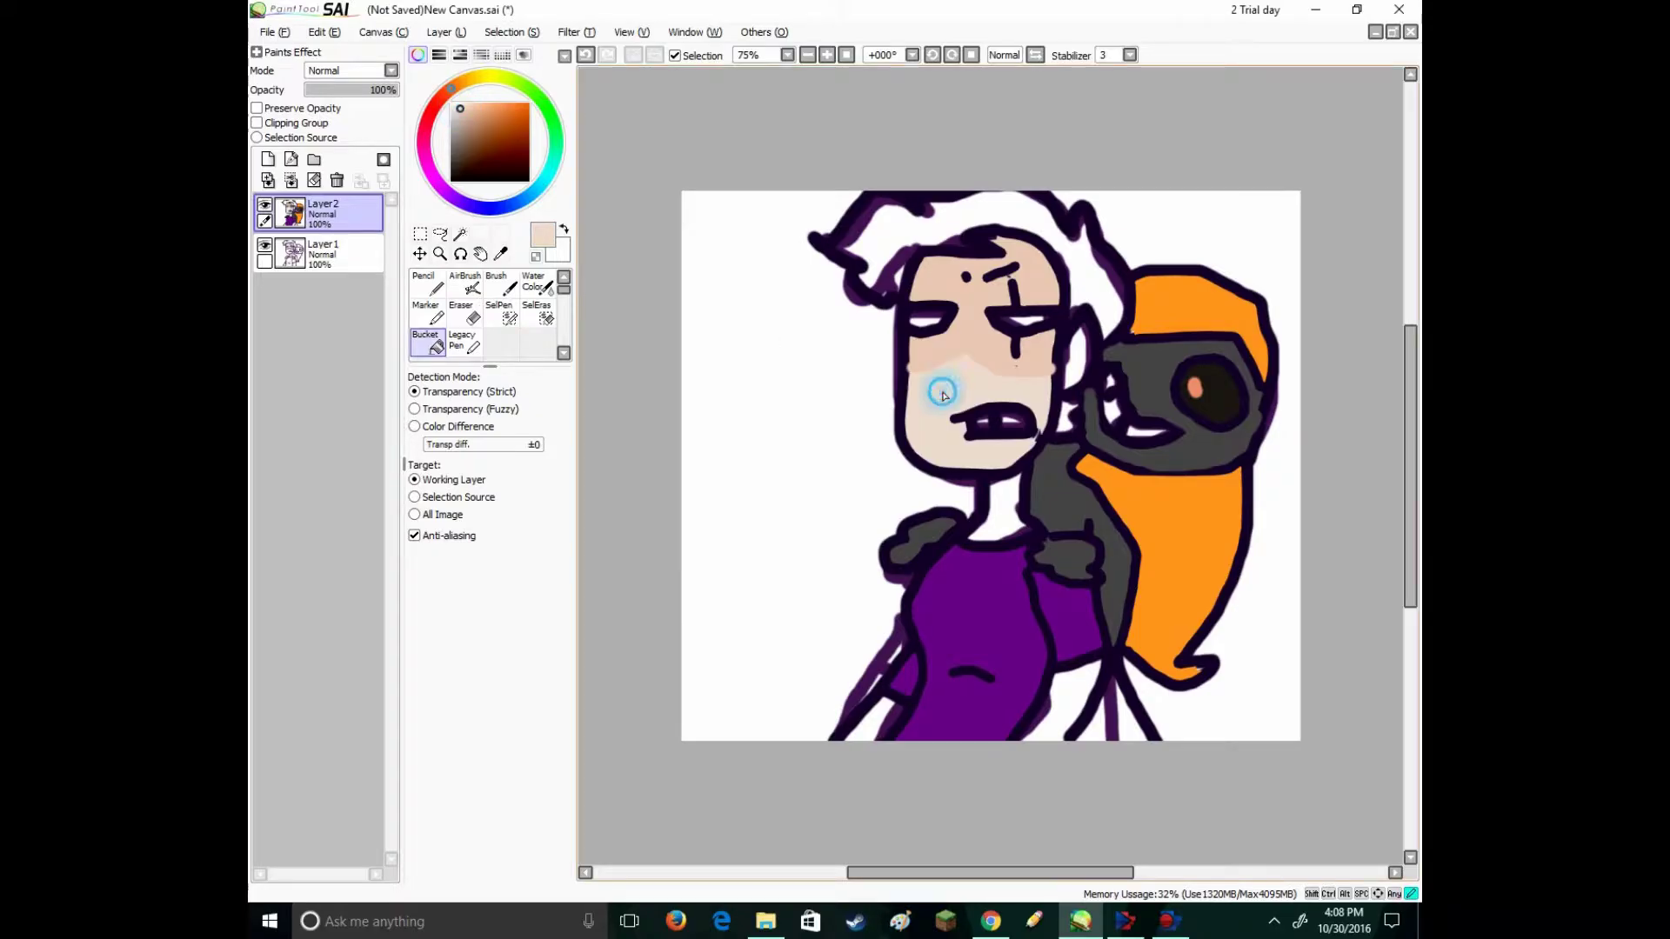
click(994, 532)
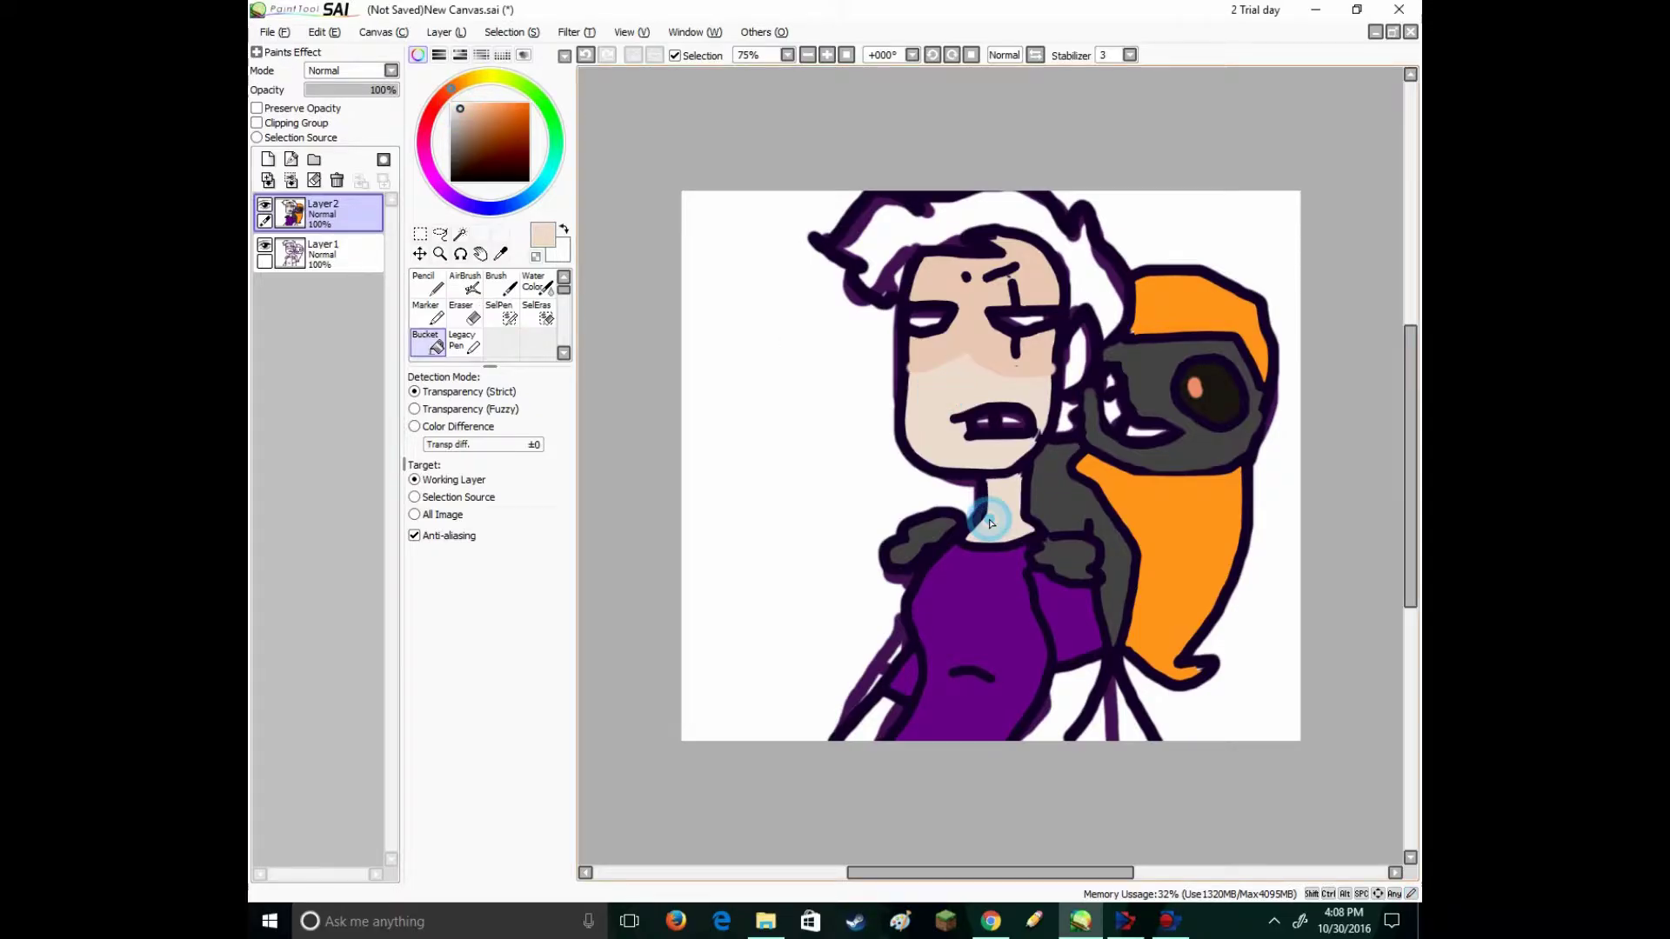
click(1072, 357)
click(889, 703)
click(1070, 696)
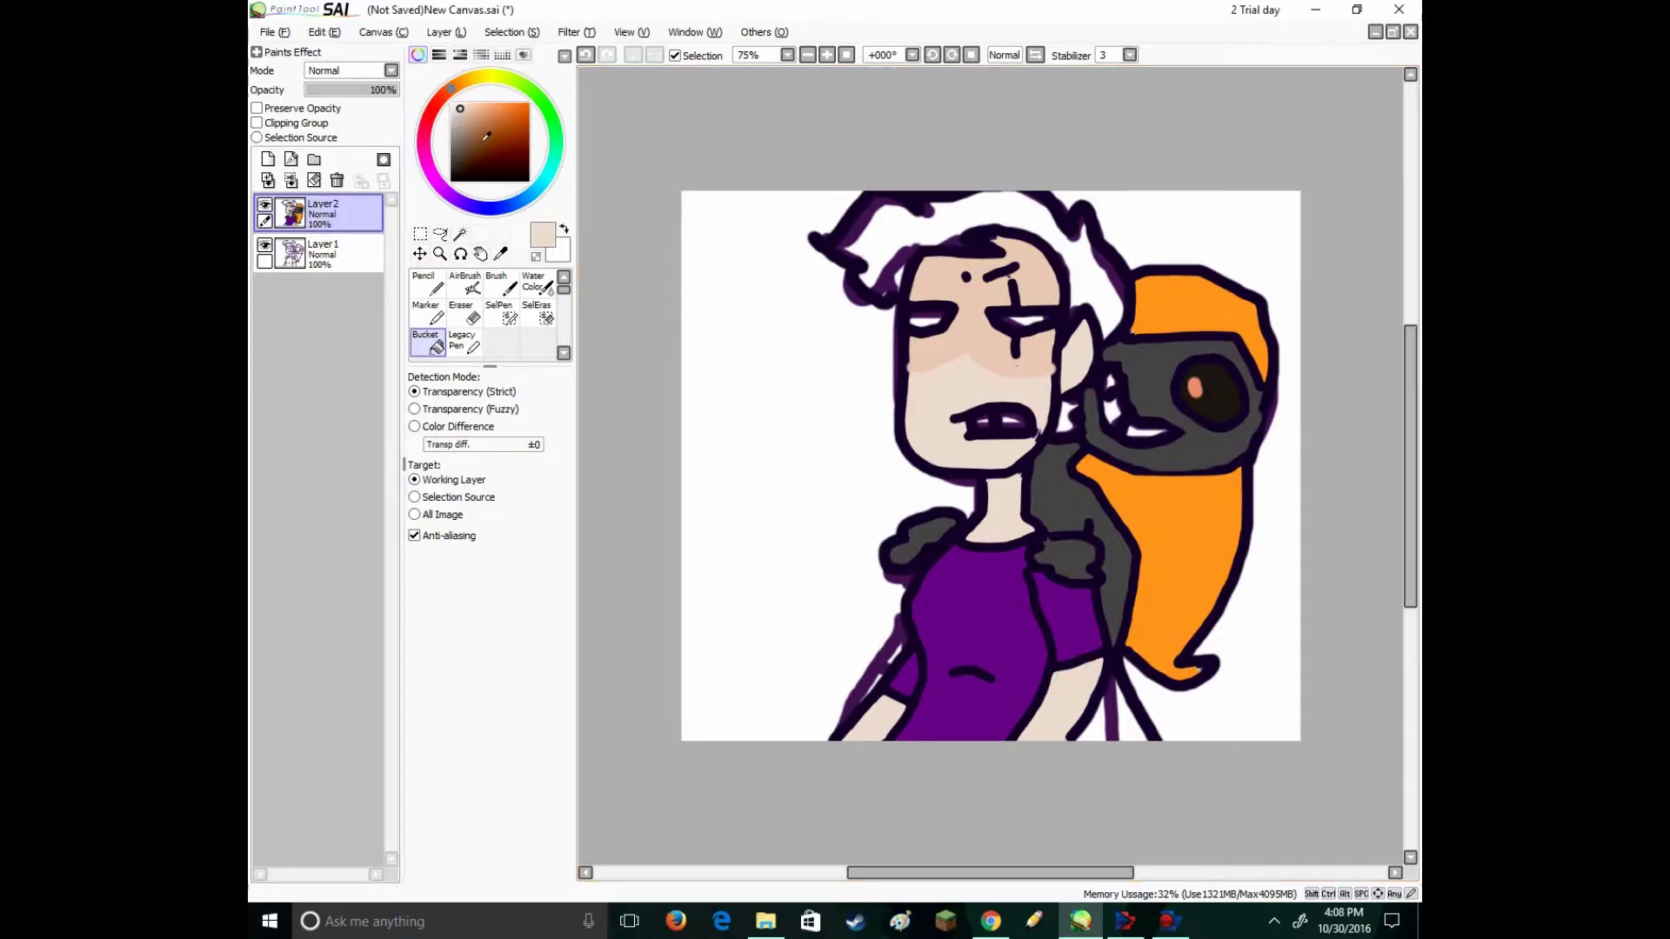
drag(487, 136, 480, 136)
click(922, 286)
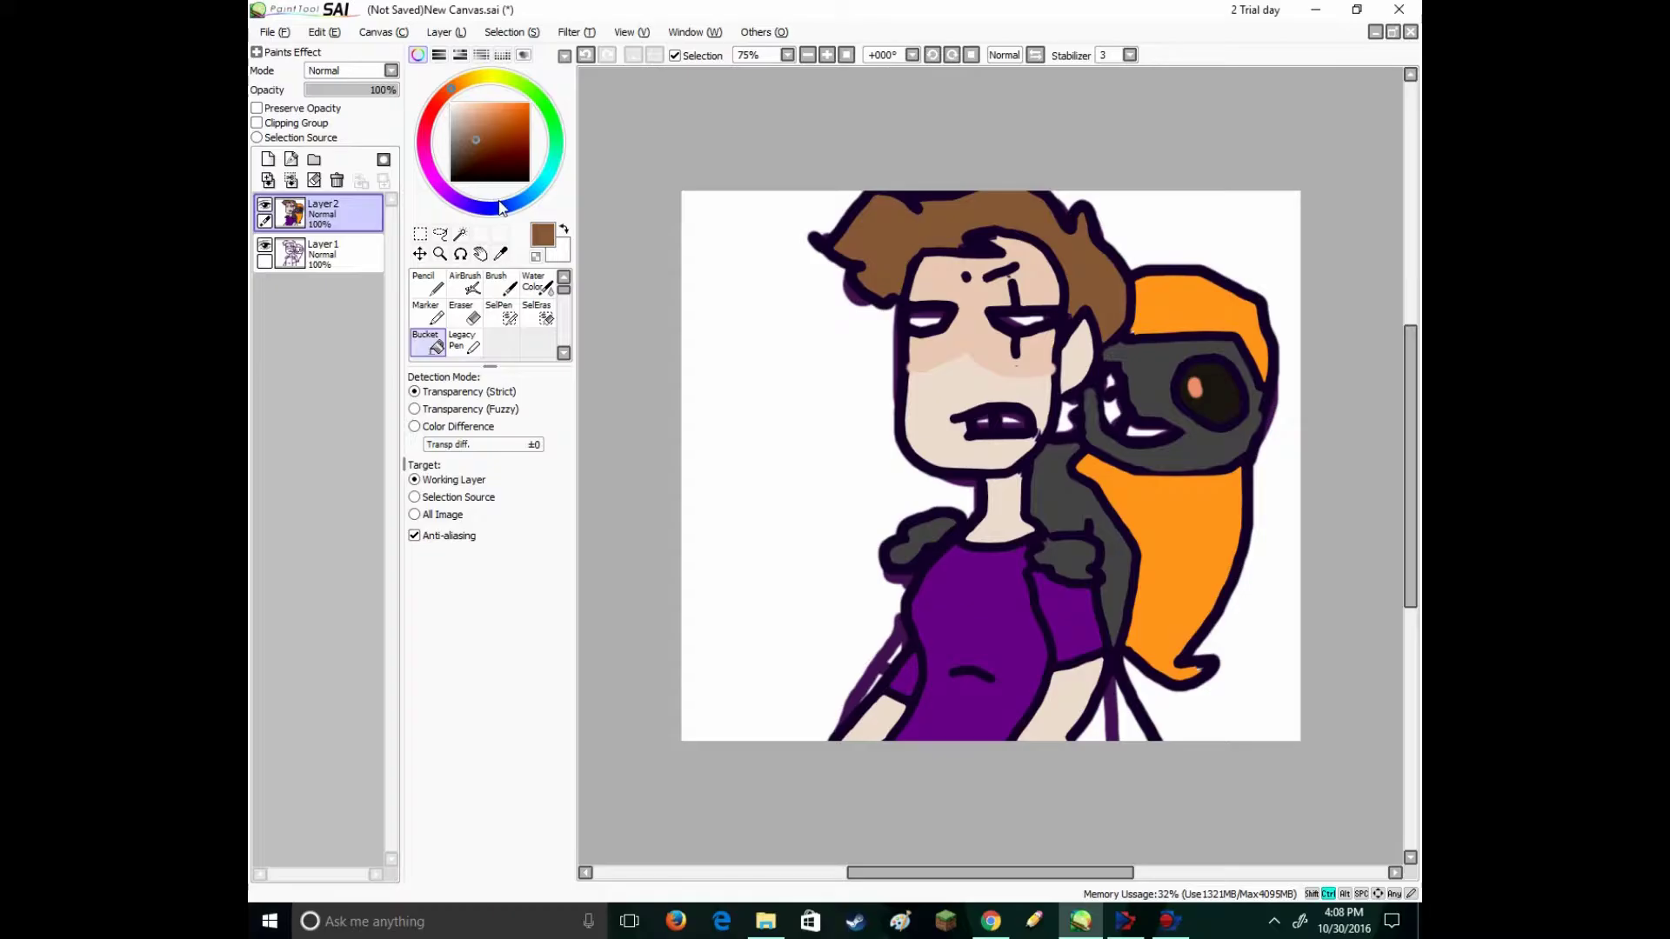
key(ctrl+z)
- Fill the first character's hair with dark brown
drag(478, 142, 476, 156)
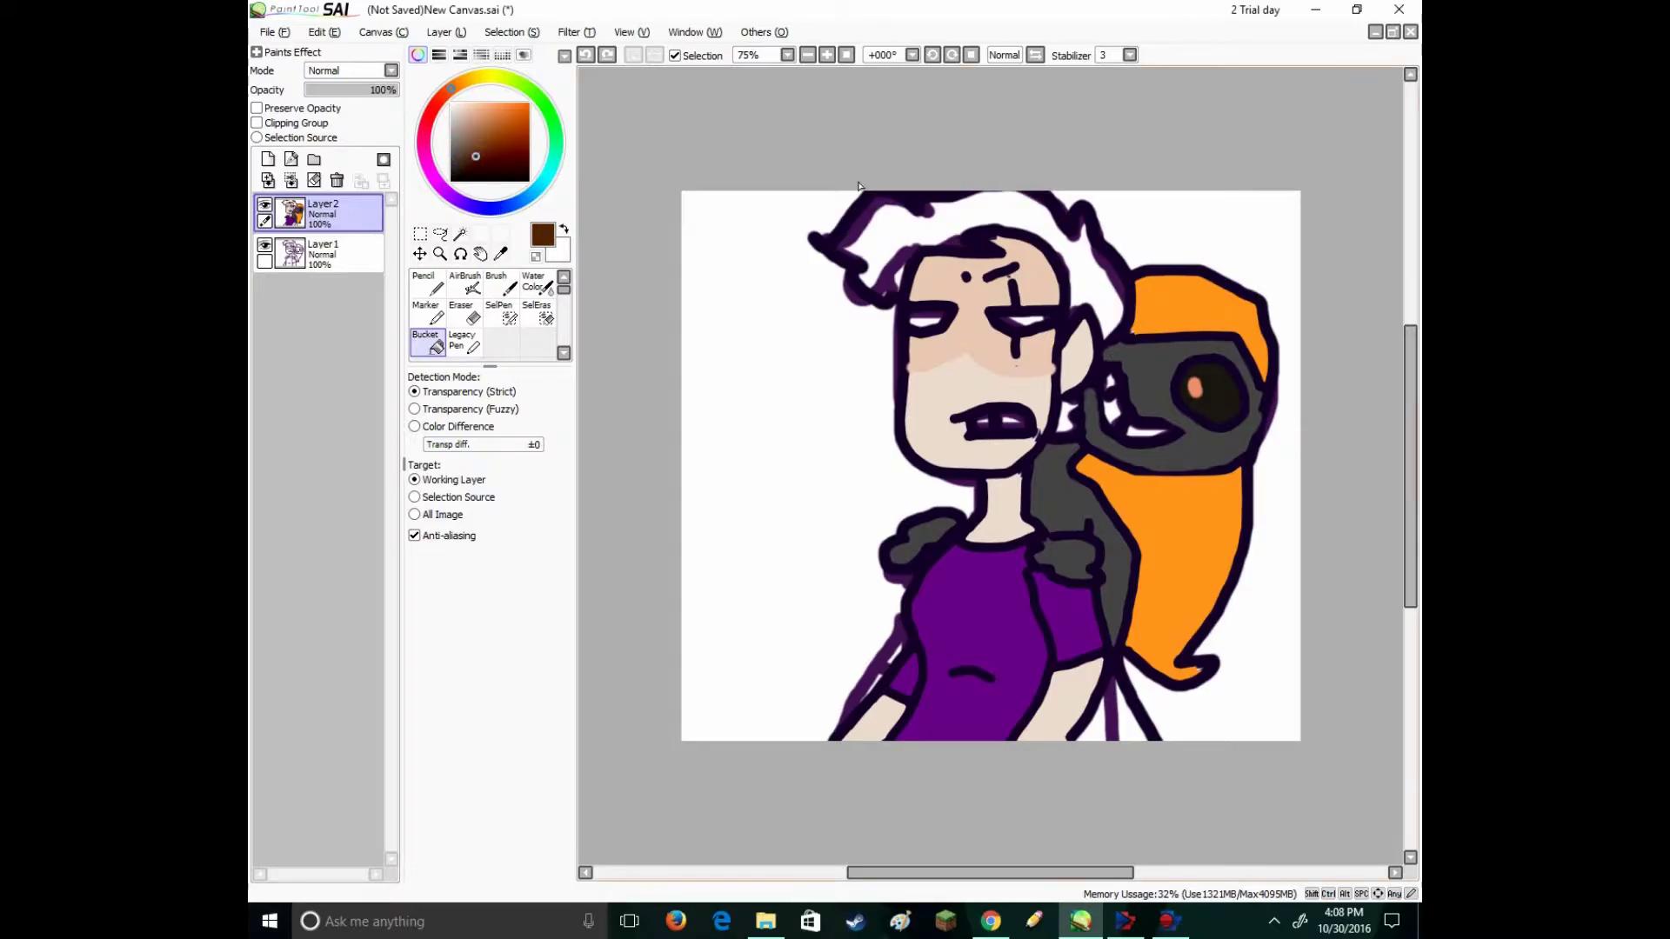
click(995, 213)
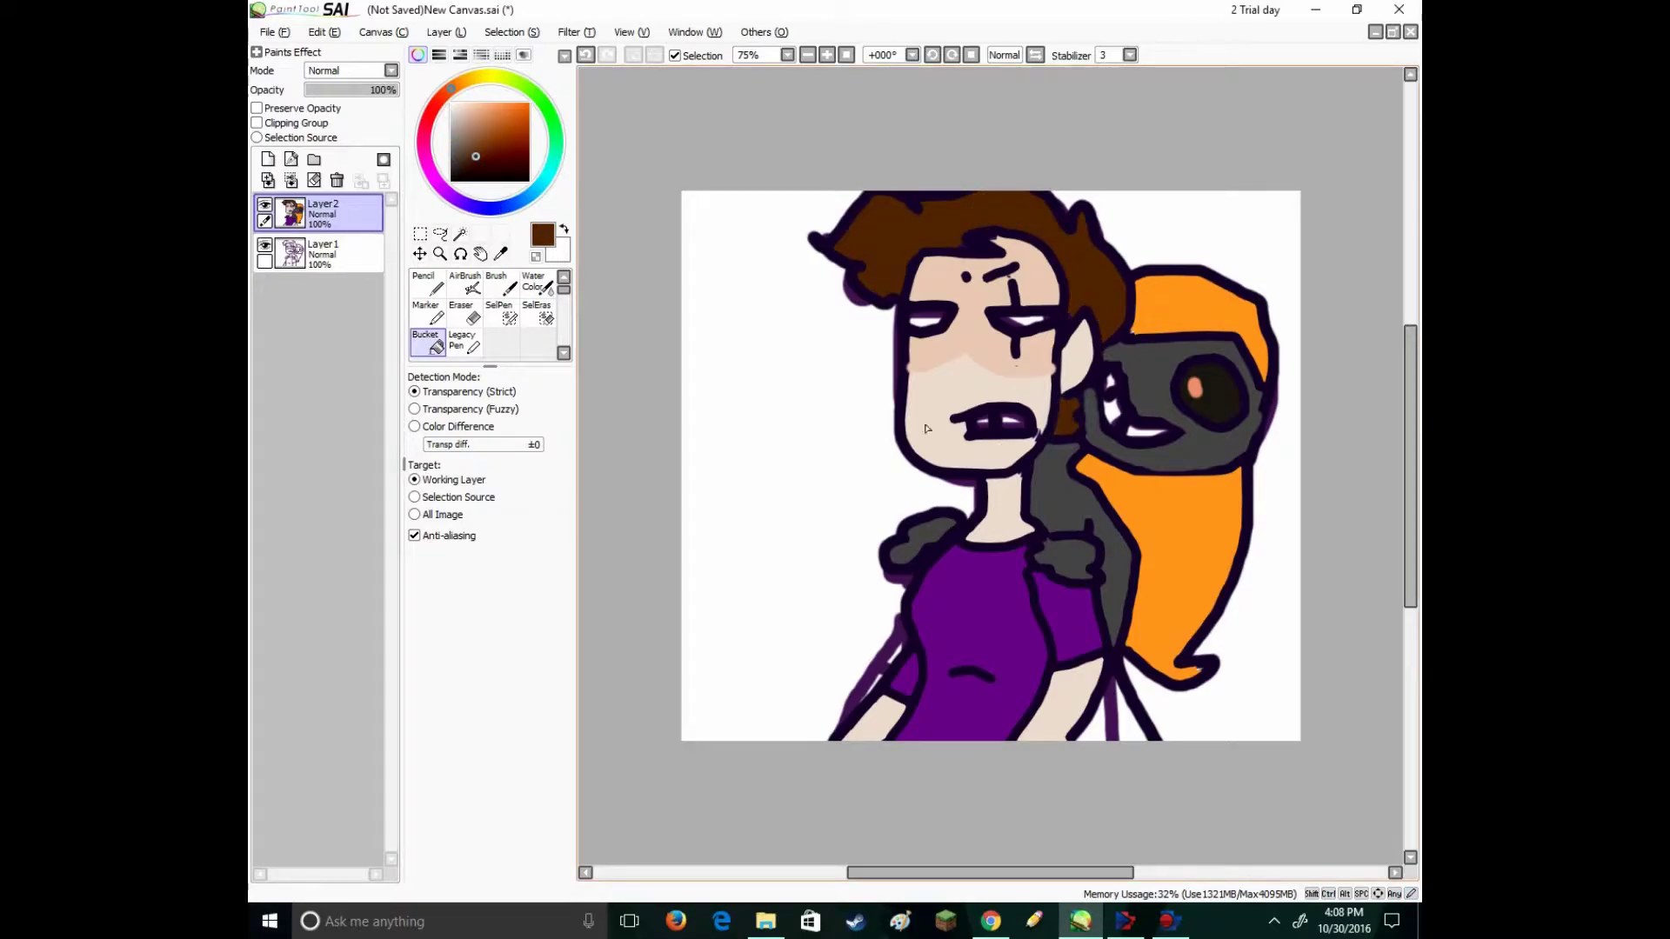
- Fill the first character's teeth and both eyes with near-white
drag(468, 111, 438, 100)
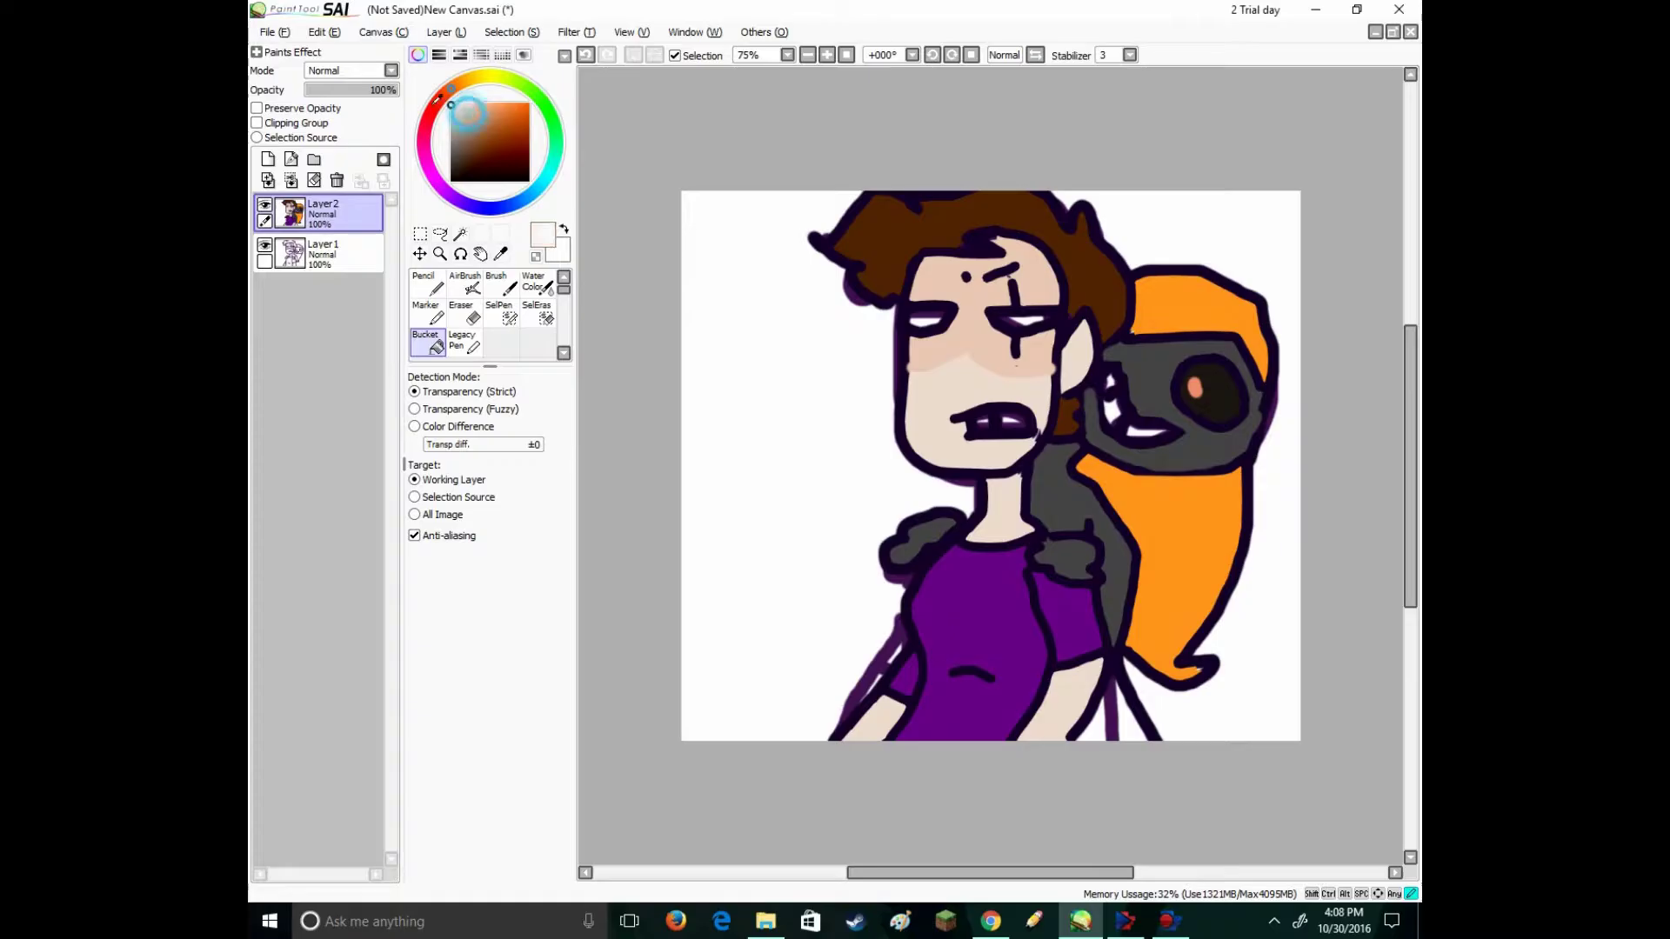
click(986, 426)
click(1009, 425)
click(1027, 319)
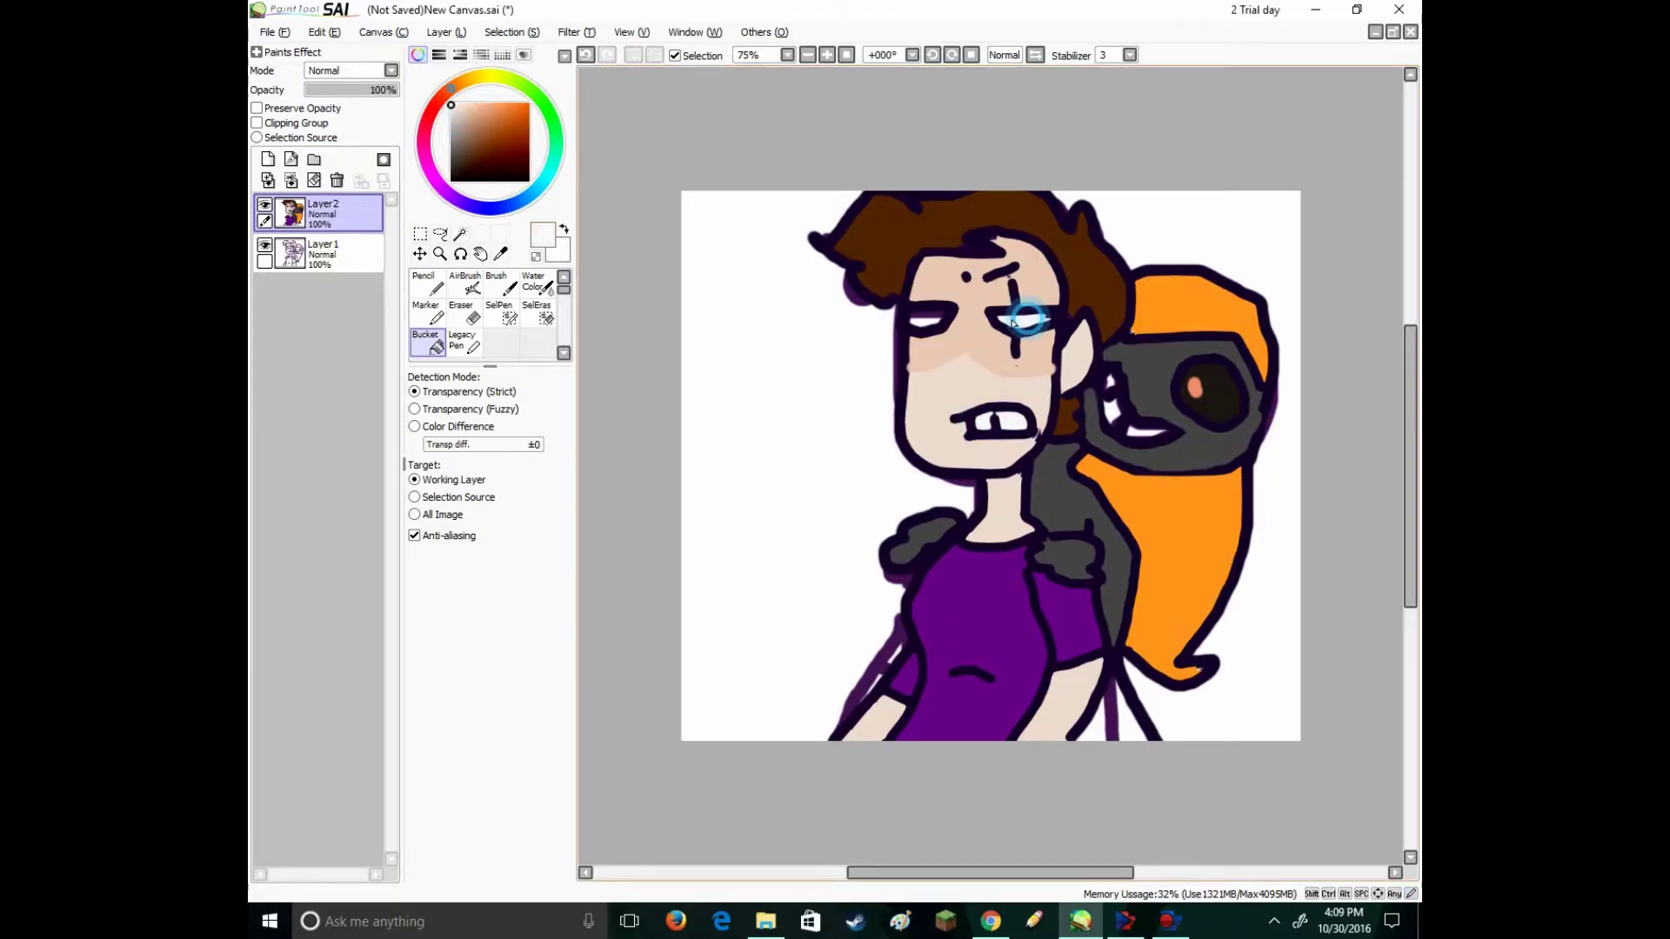
click(918, 323)
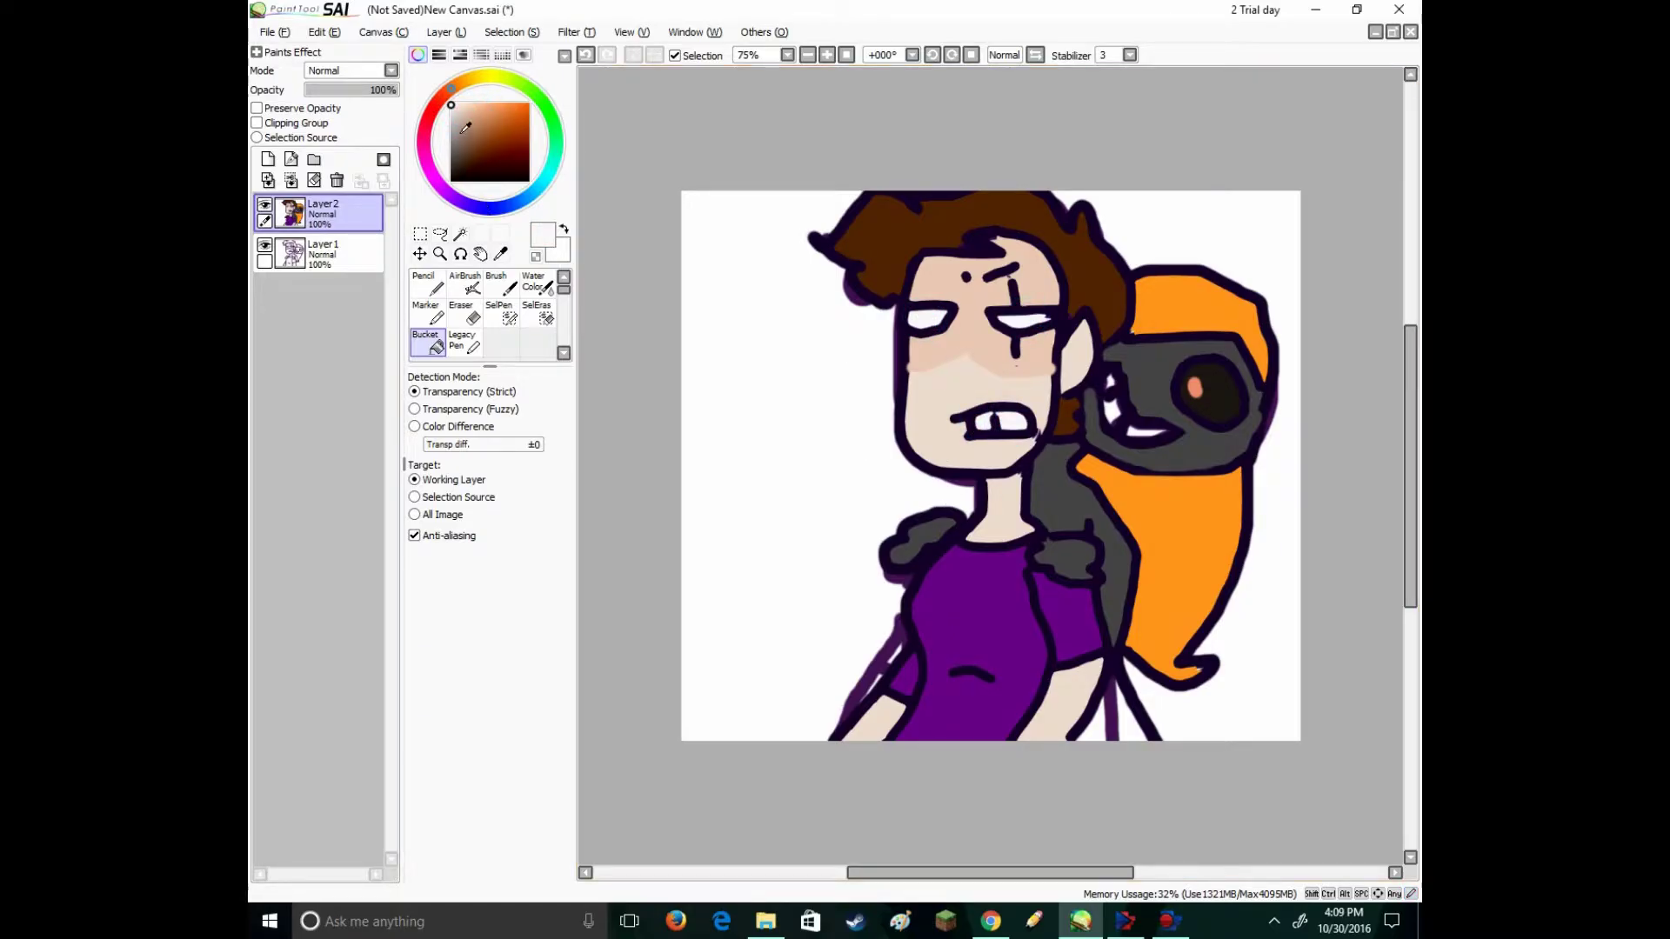
drag(464, 129, 459, 124)
click(550, 167)
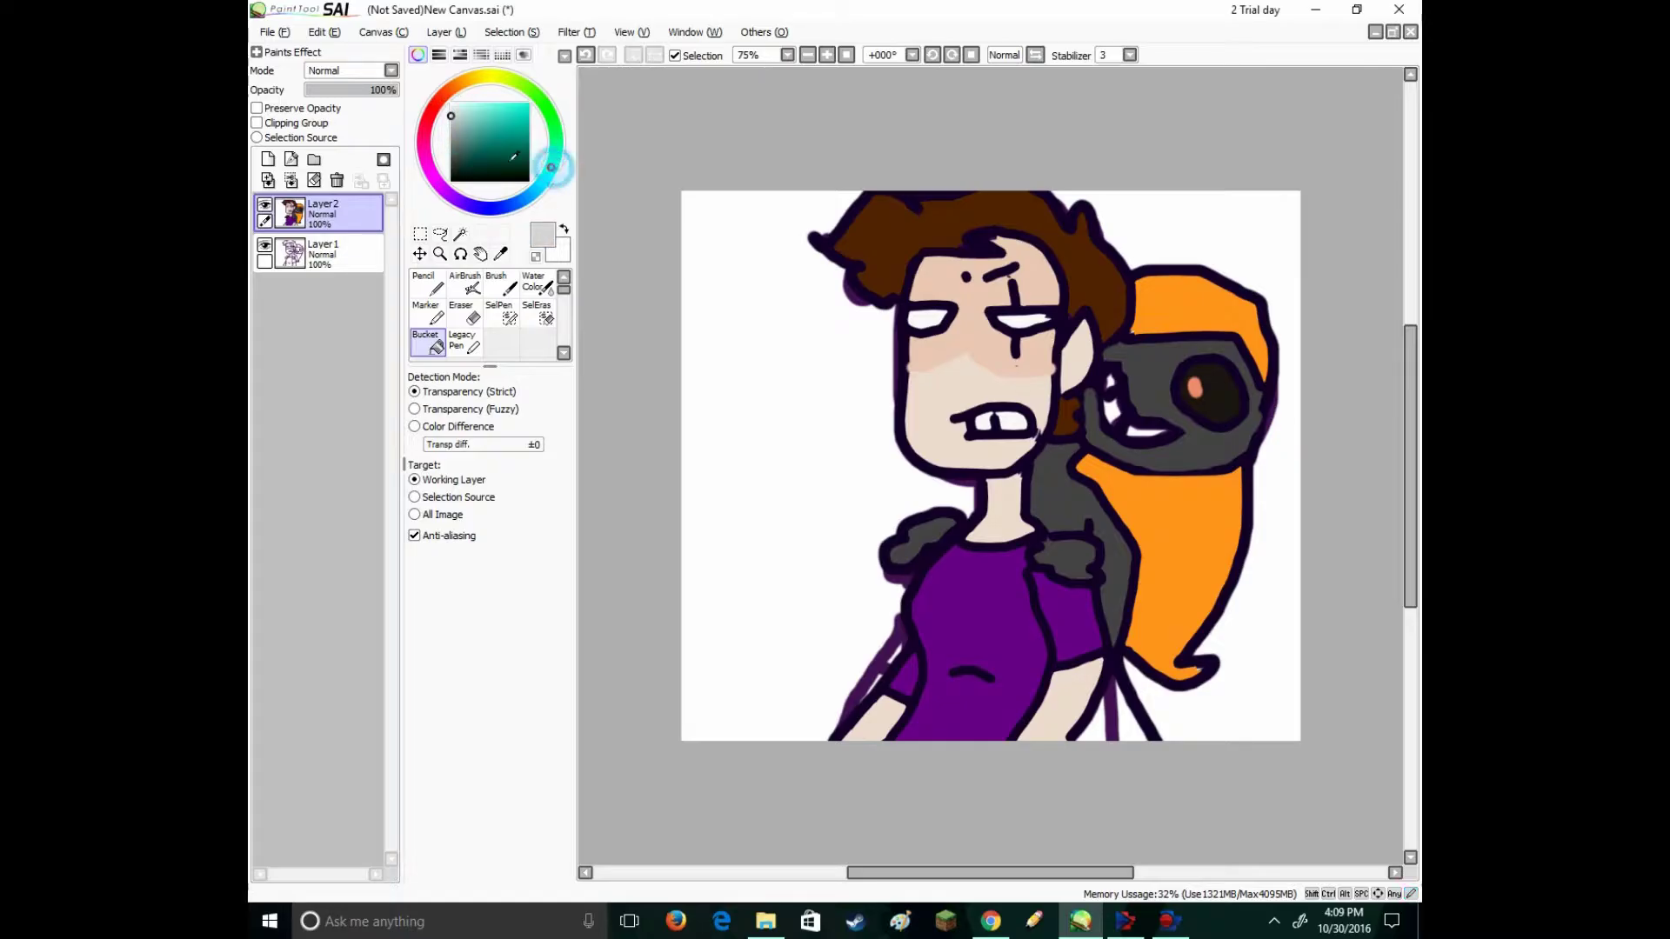
click(467, 106)
click(425, 276)
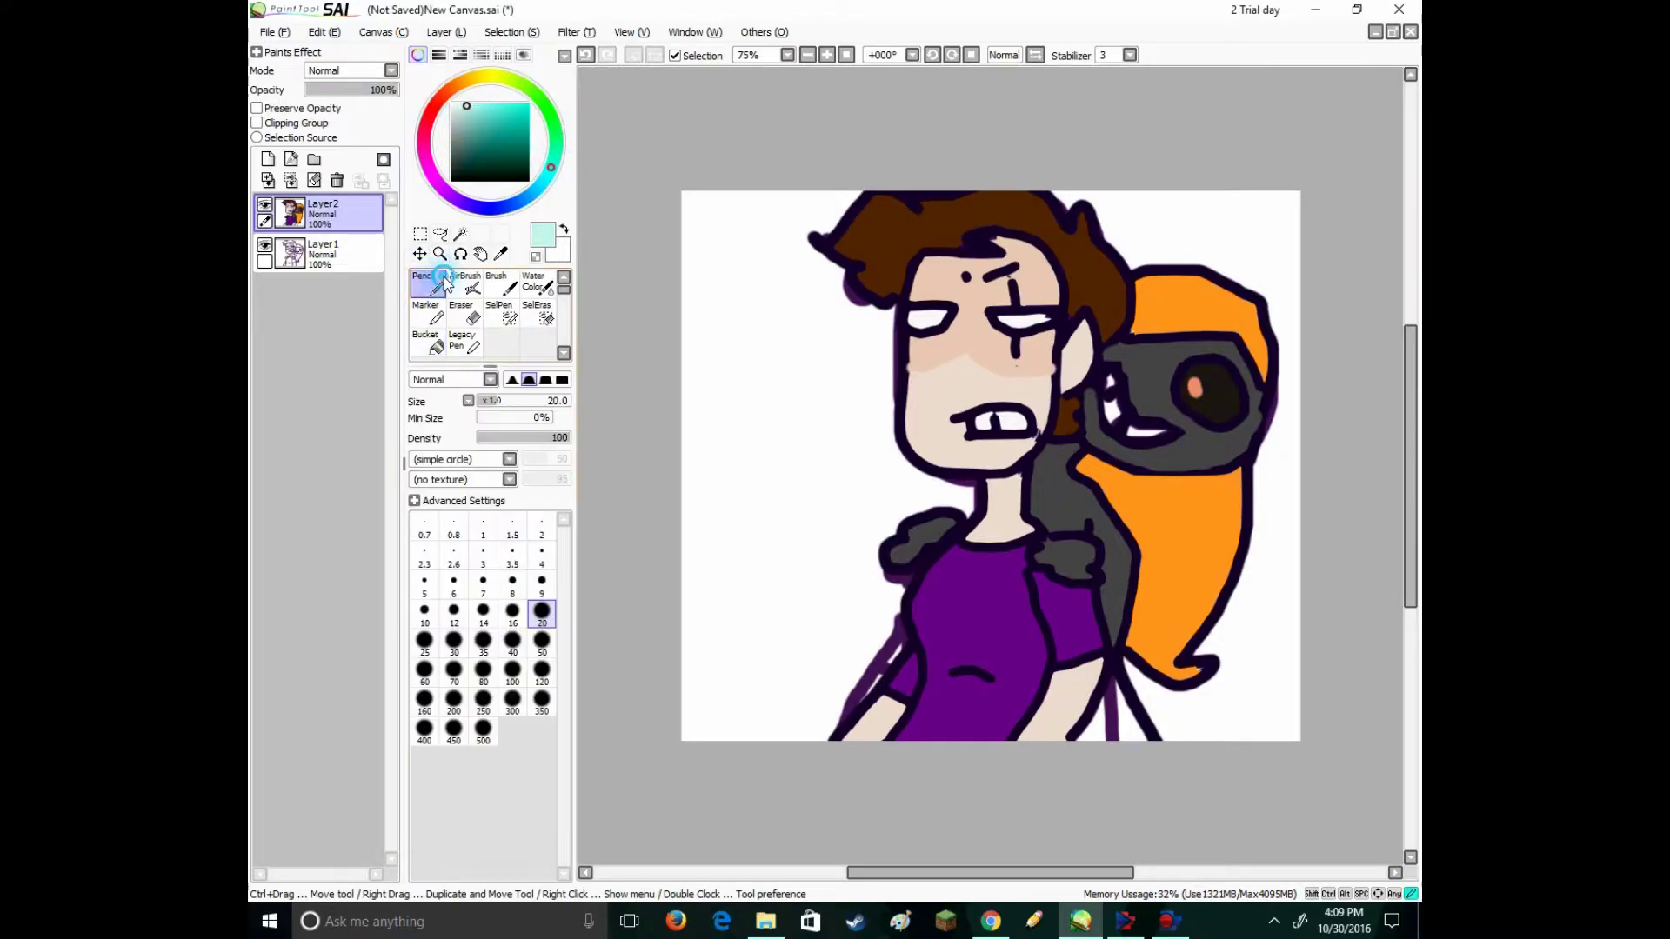
drag(924, 311, 940, 317)
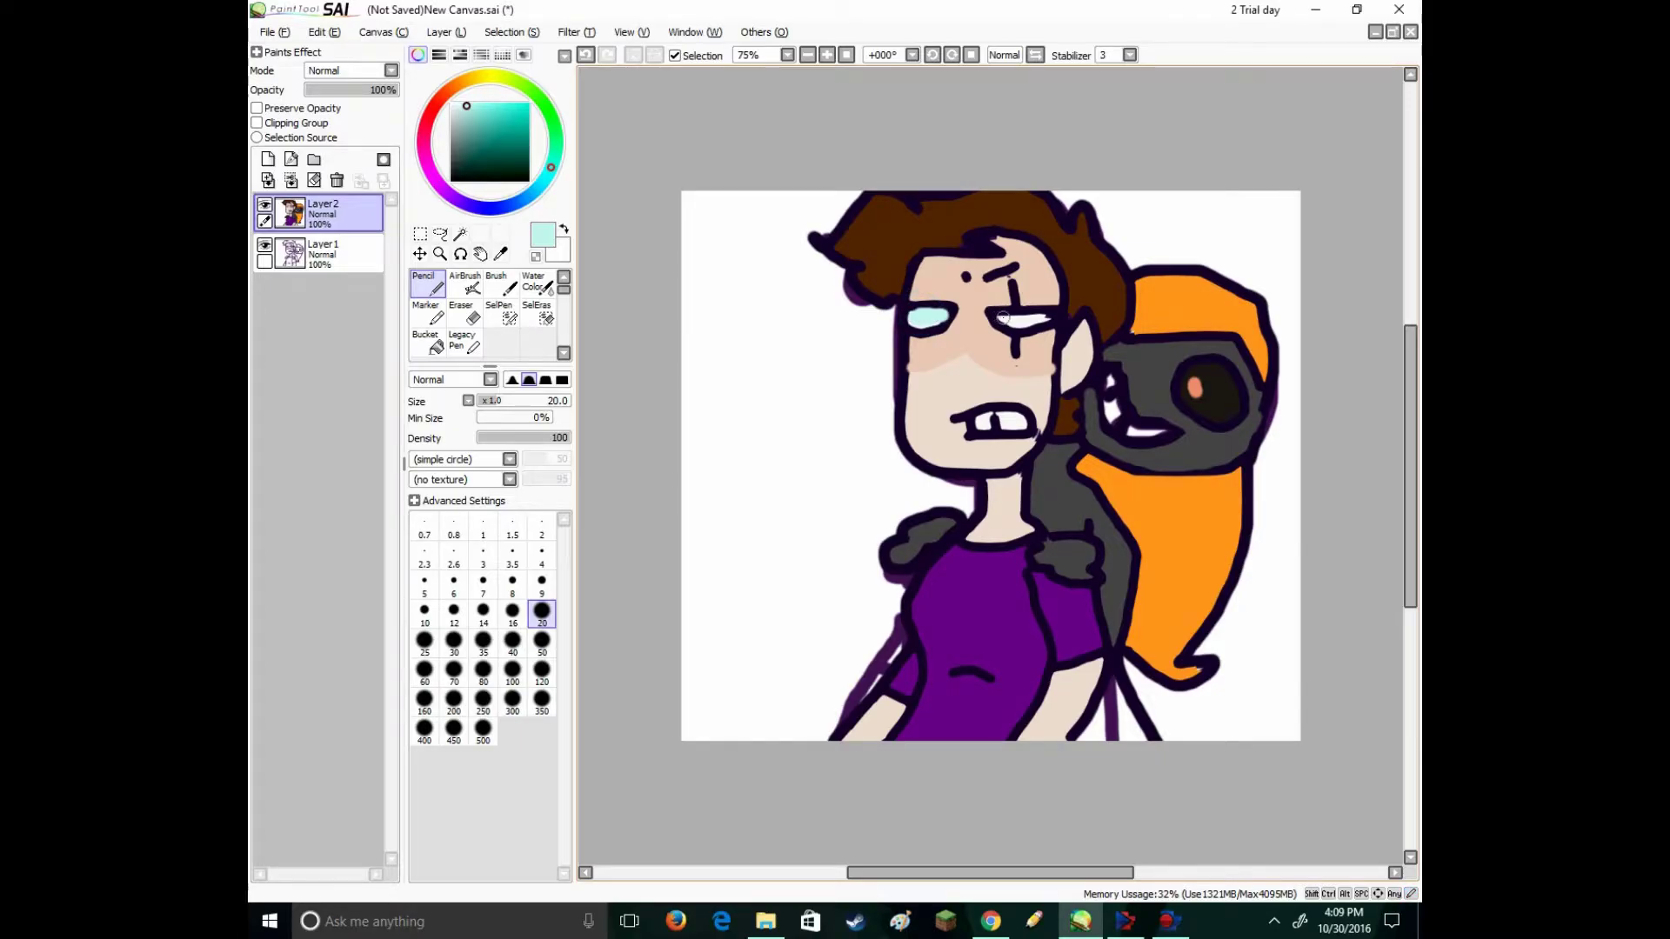
key(ctrl+z)
- Shade both of the first character's eyes with a pale teal size 14 Marker
click(461, 102)
click(427, 311)
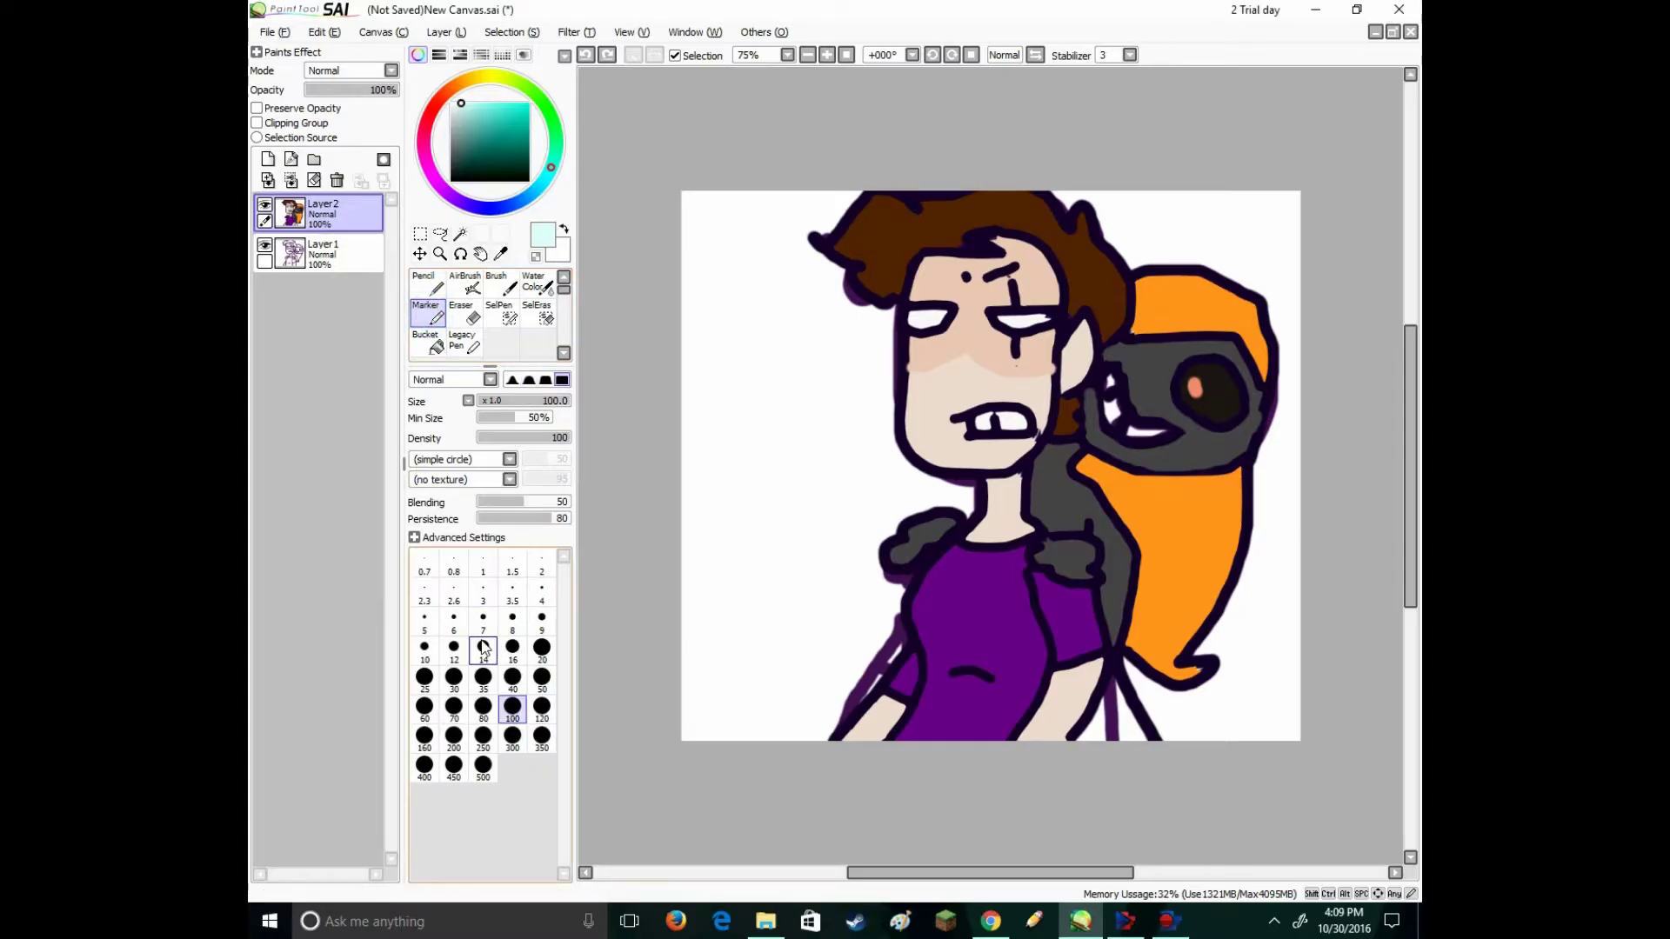
click(484, 648)
drag(1000, 316, 1039, 316)
key(ctrl+z)
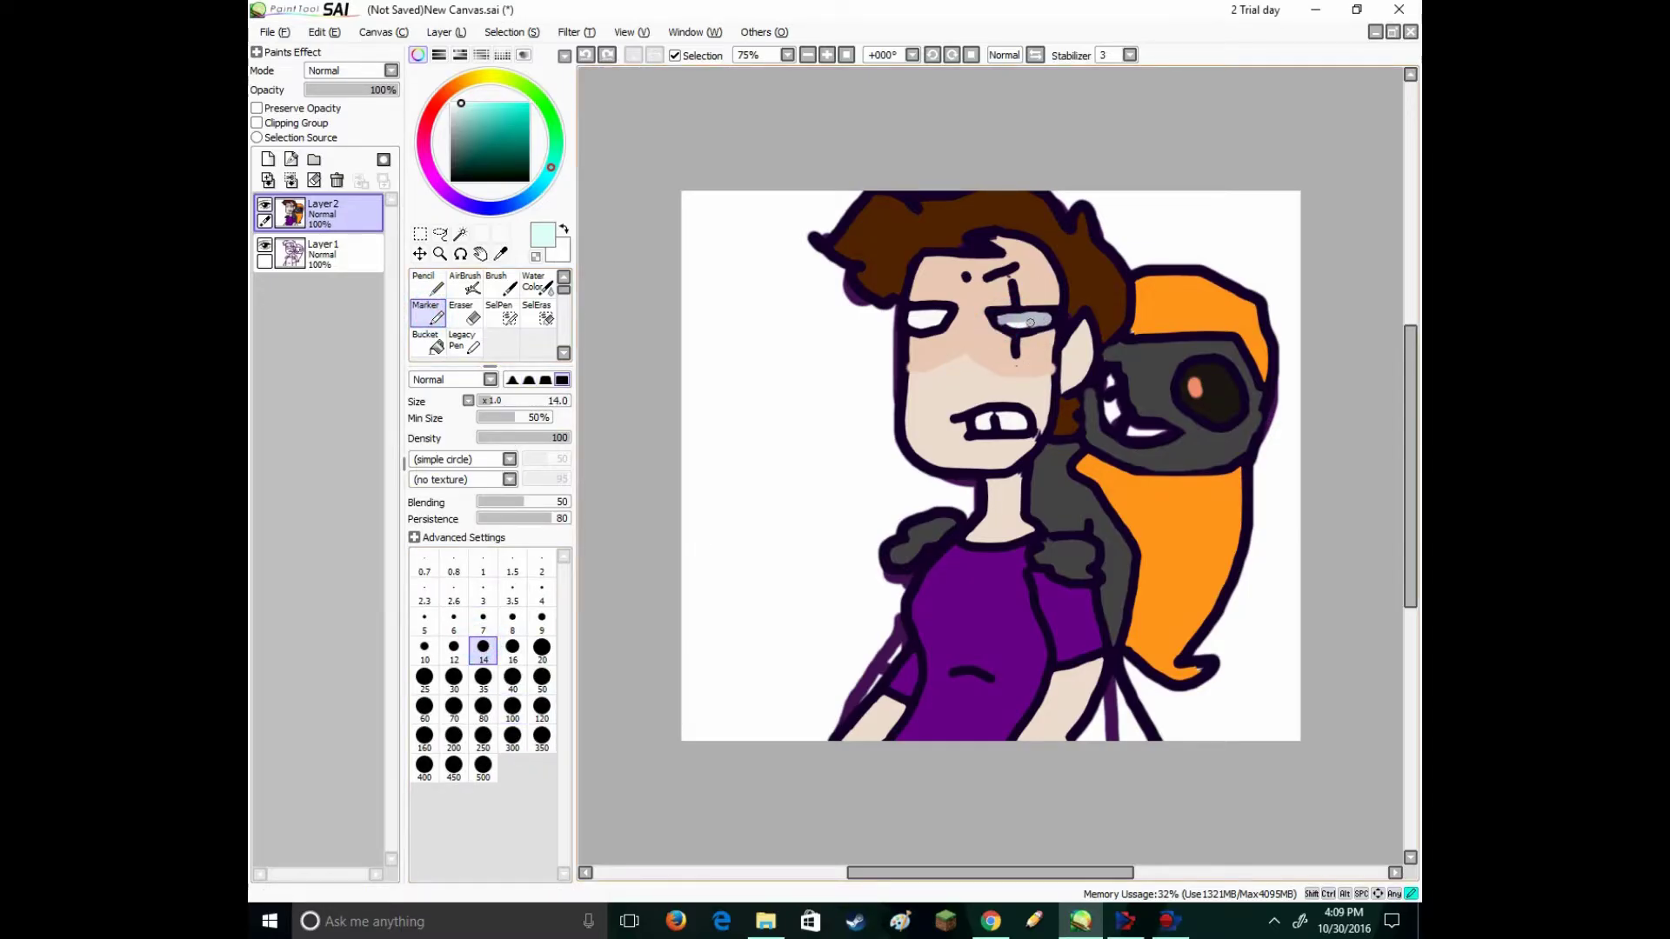
mouse_move(930, 318)
mouse_down()
mouse_move(910, 319)
mouse_move(945, 314)
mouse_up()
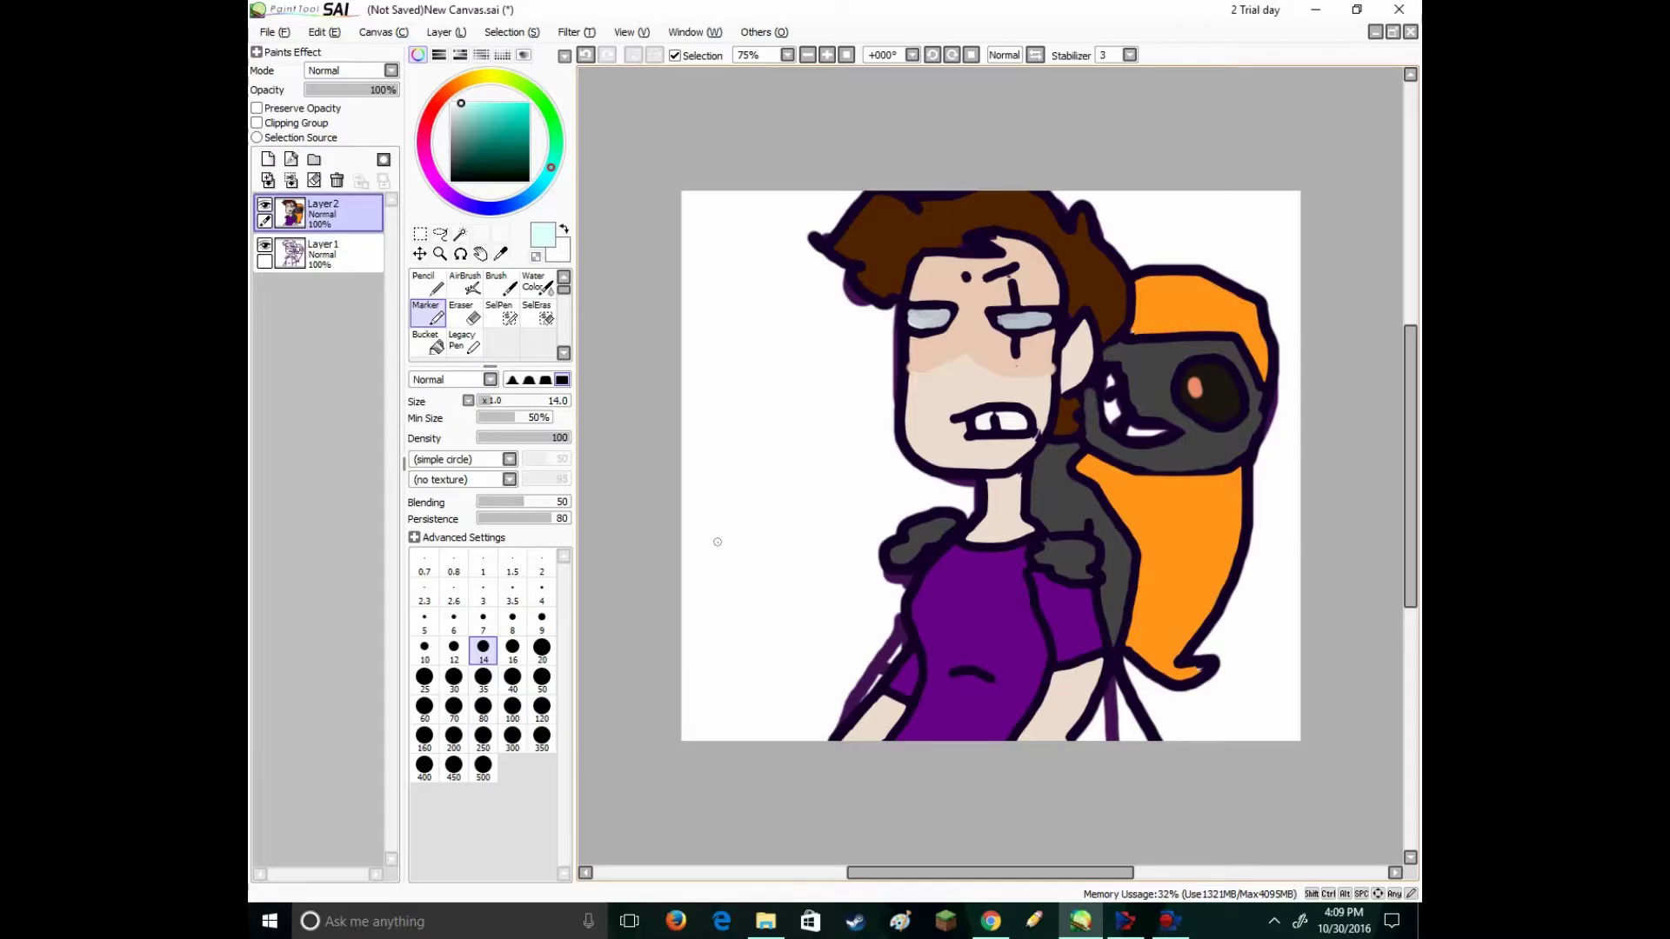
click(344, 255)
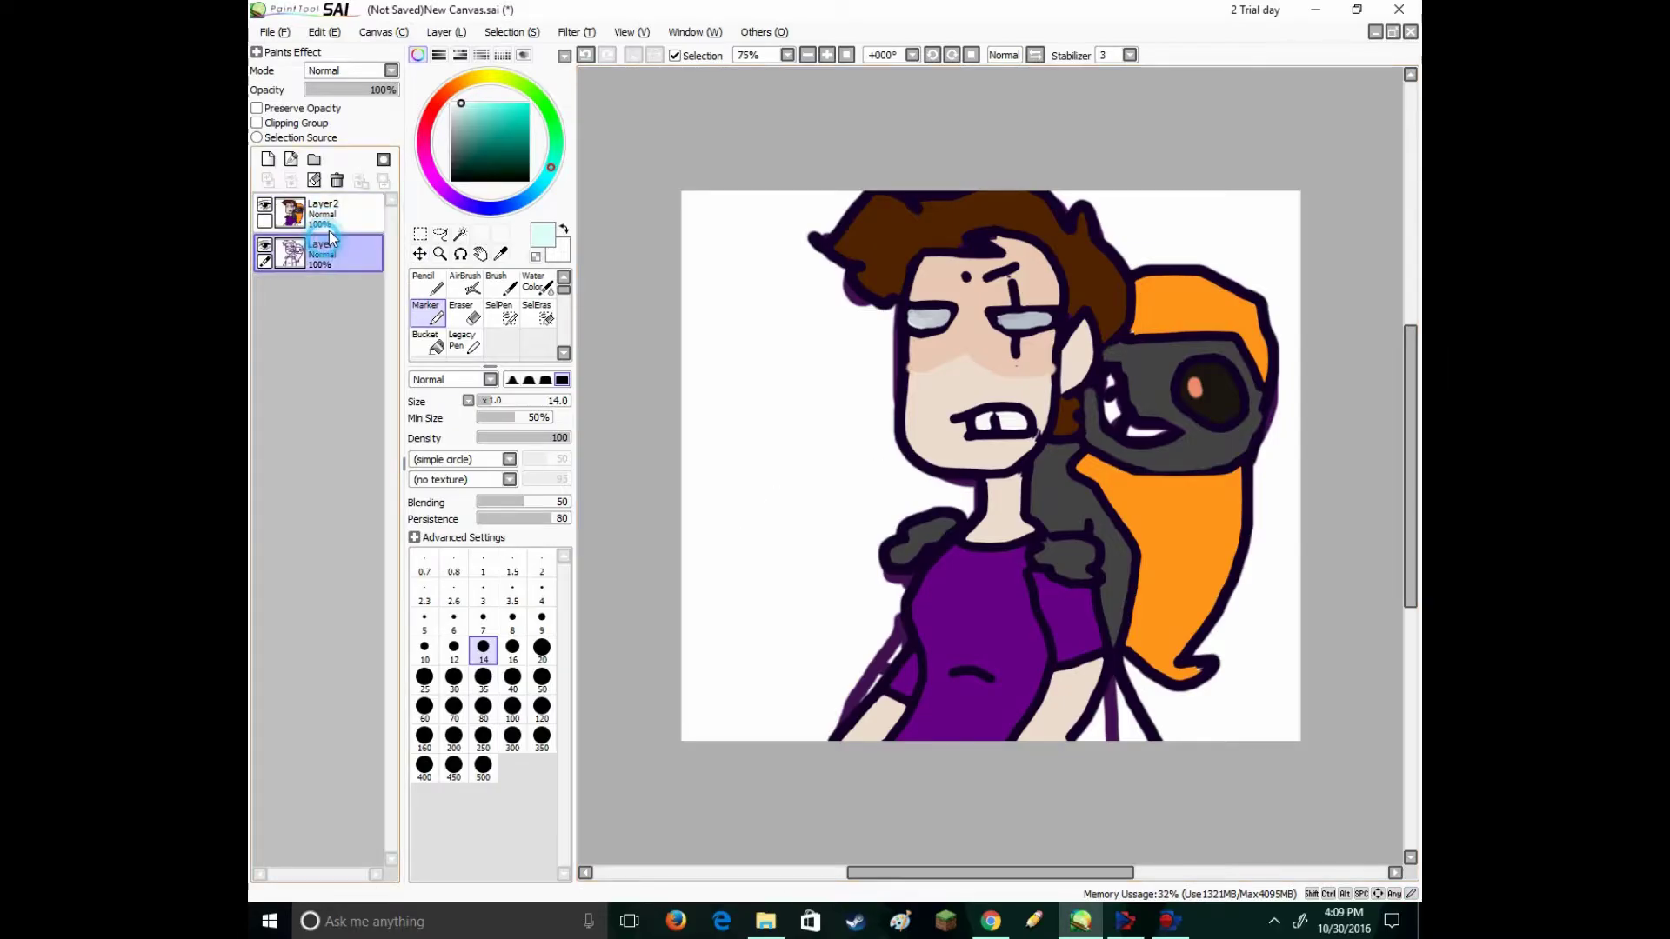
drag(487, 118, 480, 129)
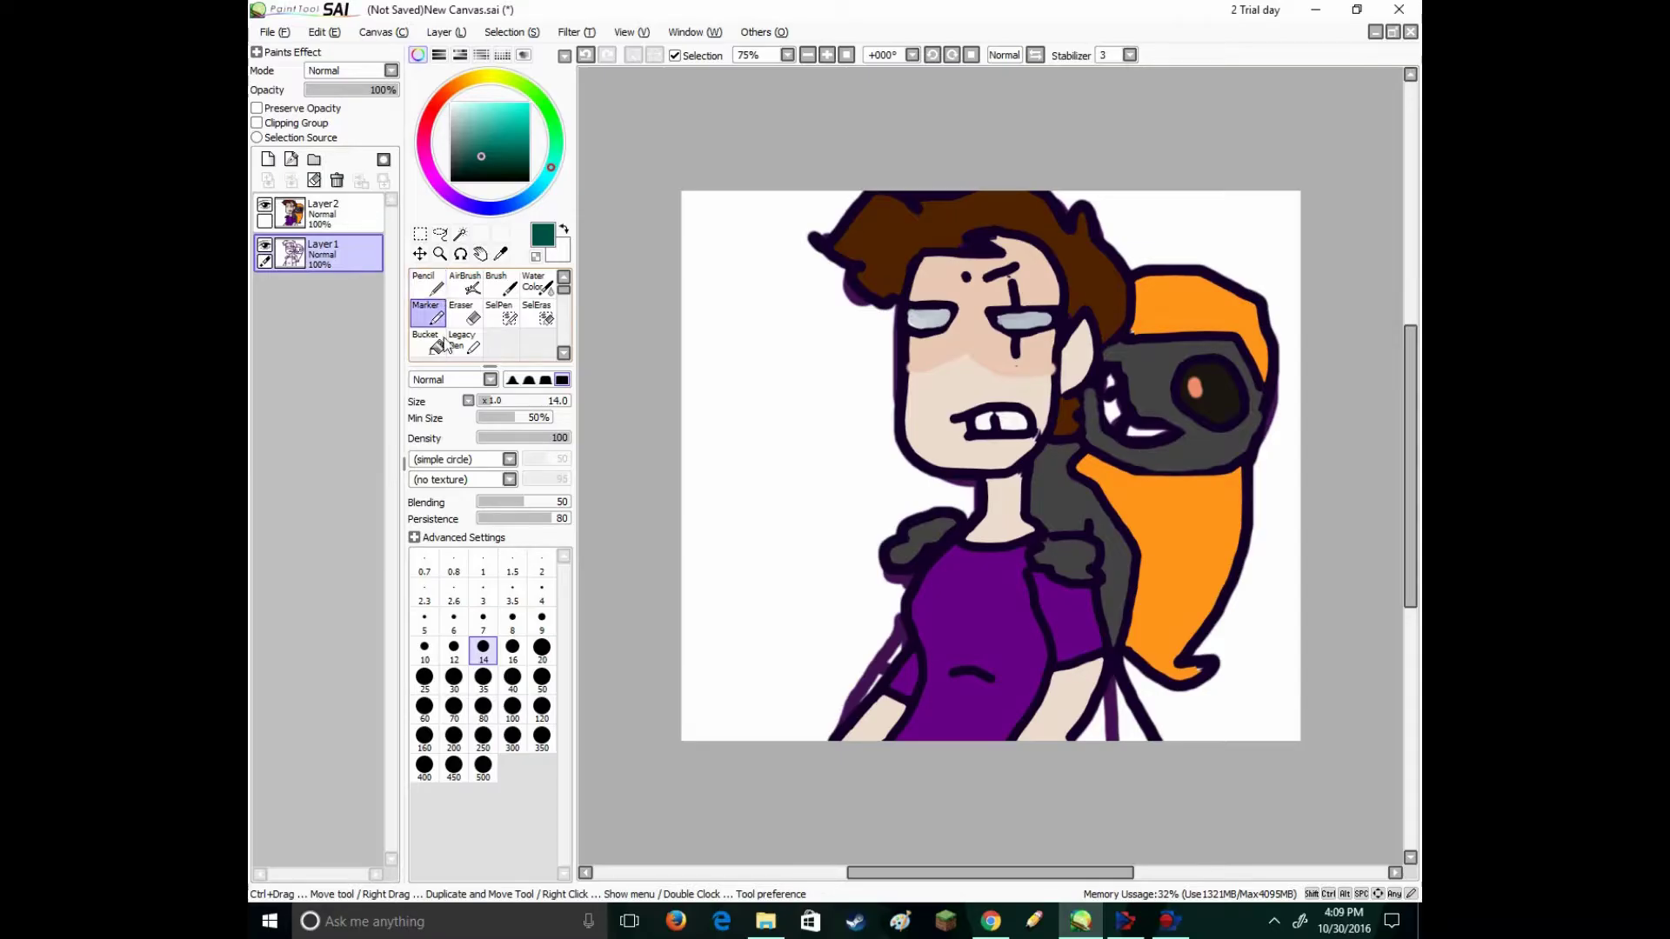
click(486, 167)
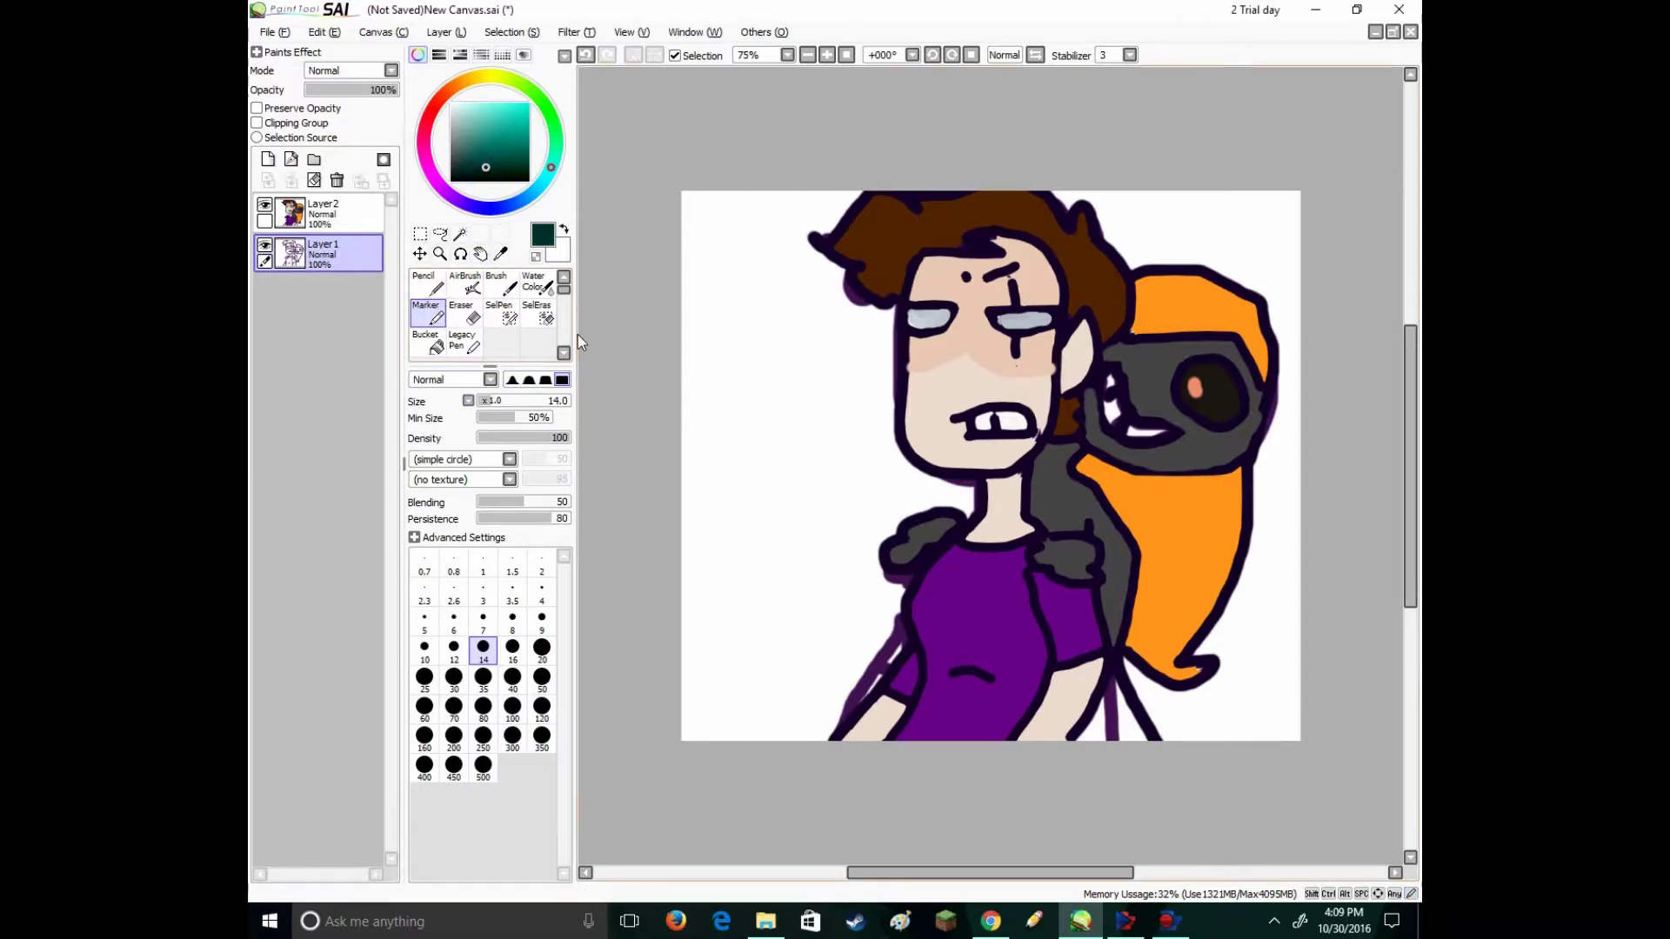
click(536, 283)
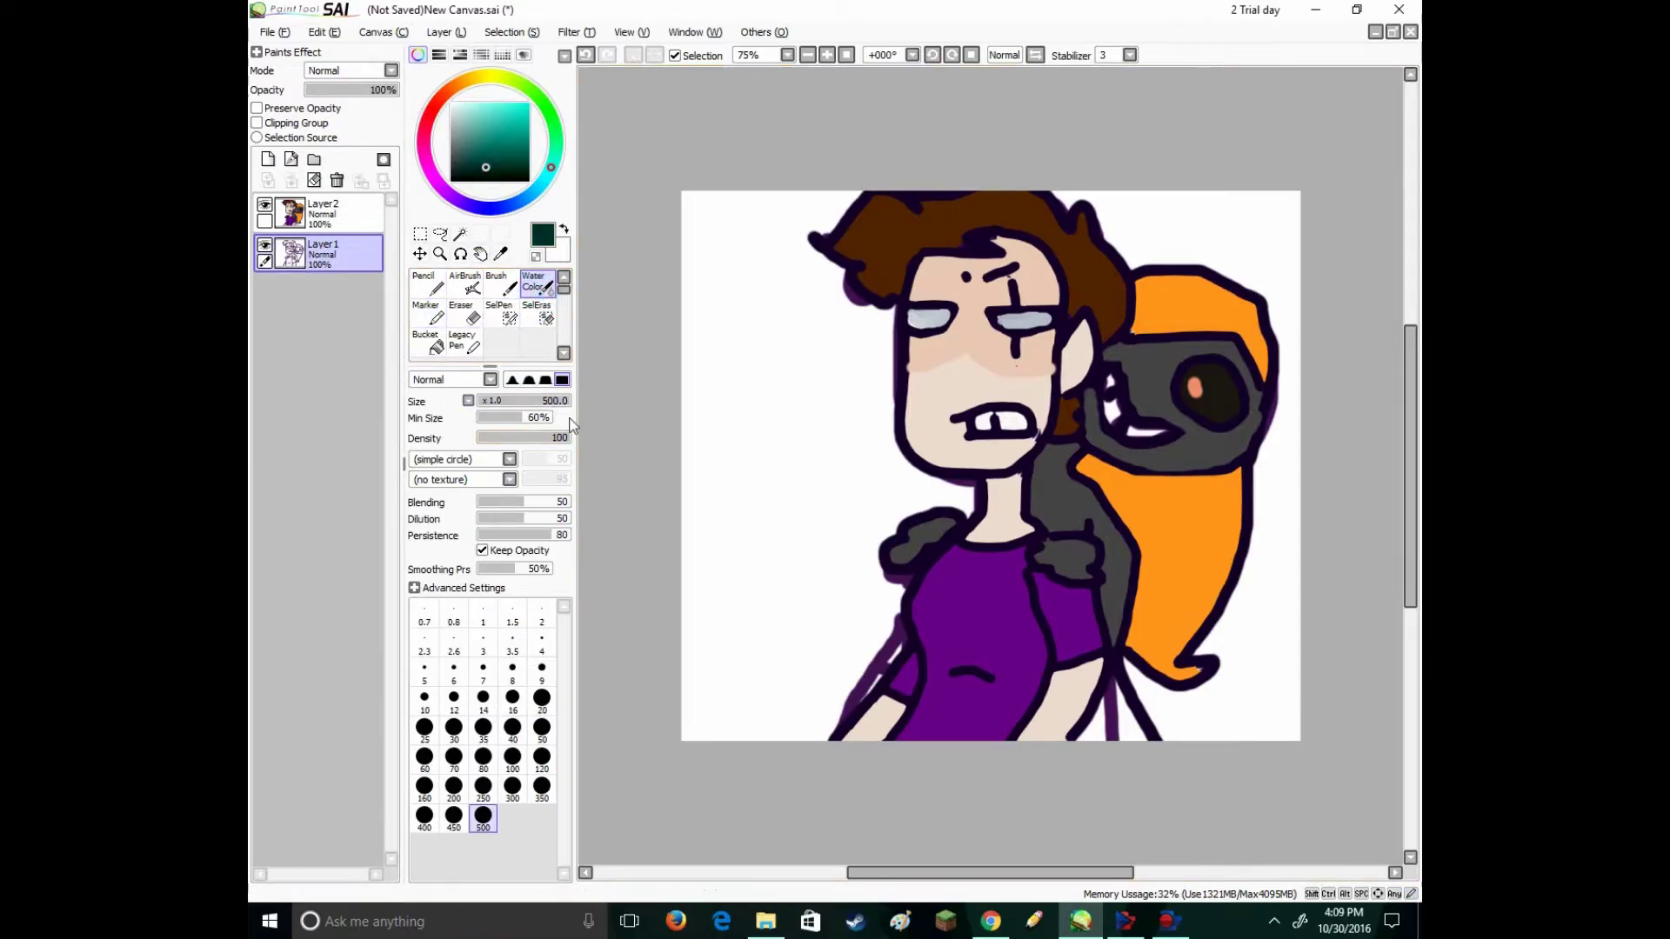
click(427, 285)
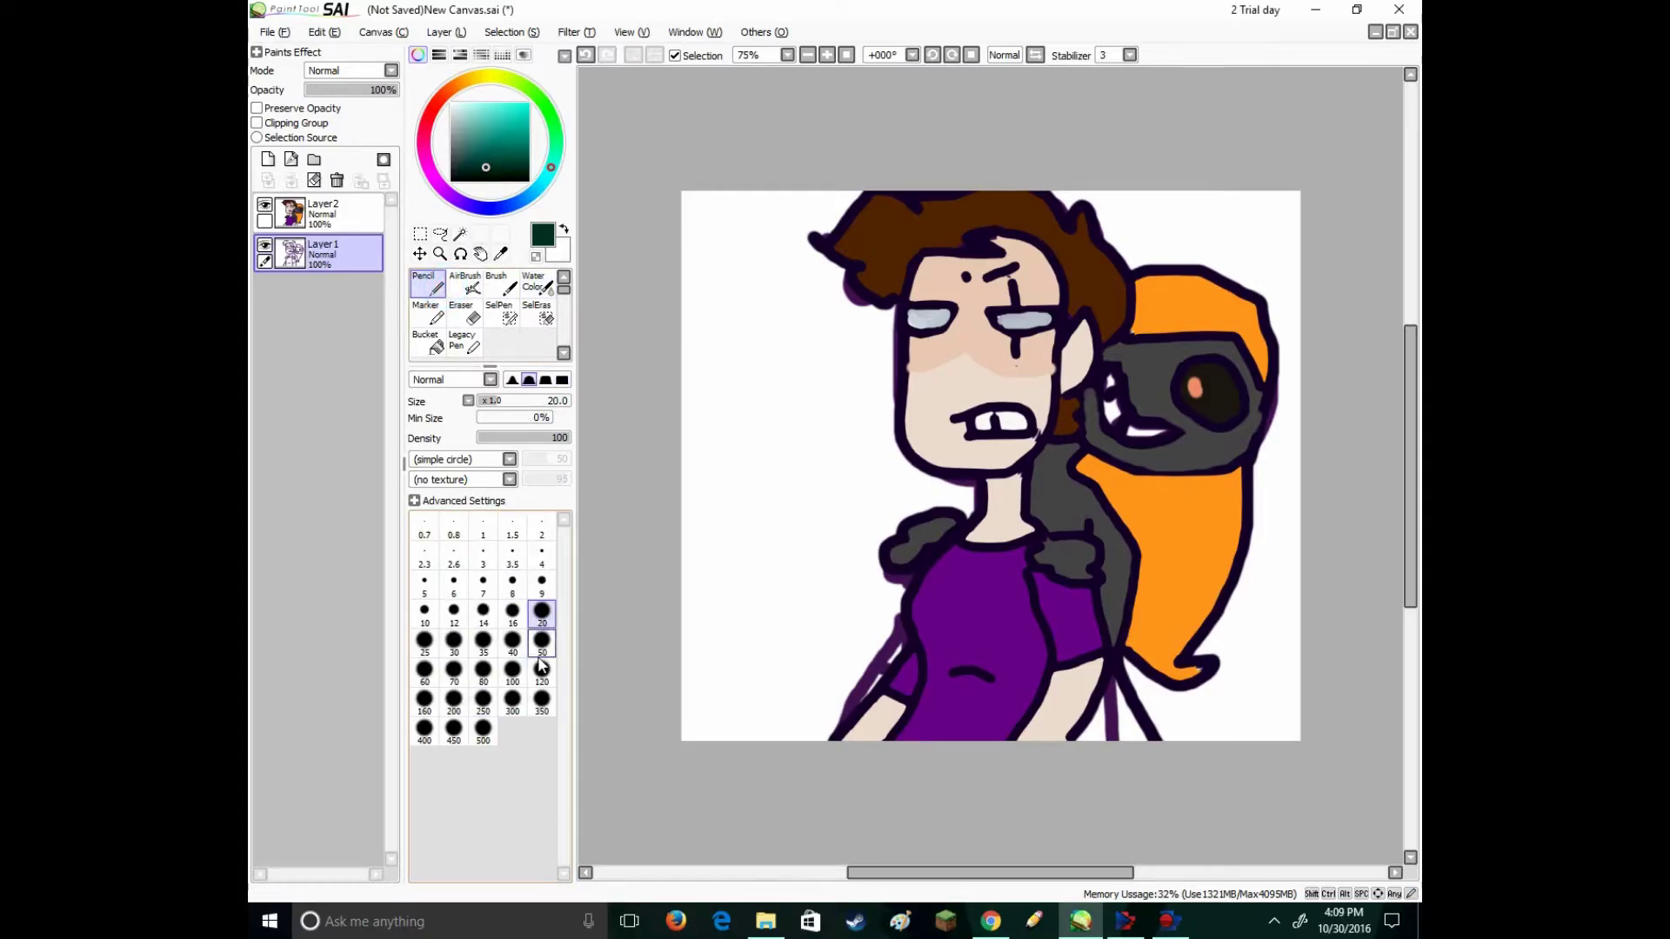
click(480, 729)
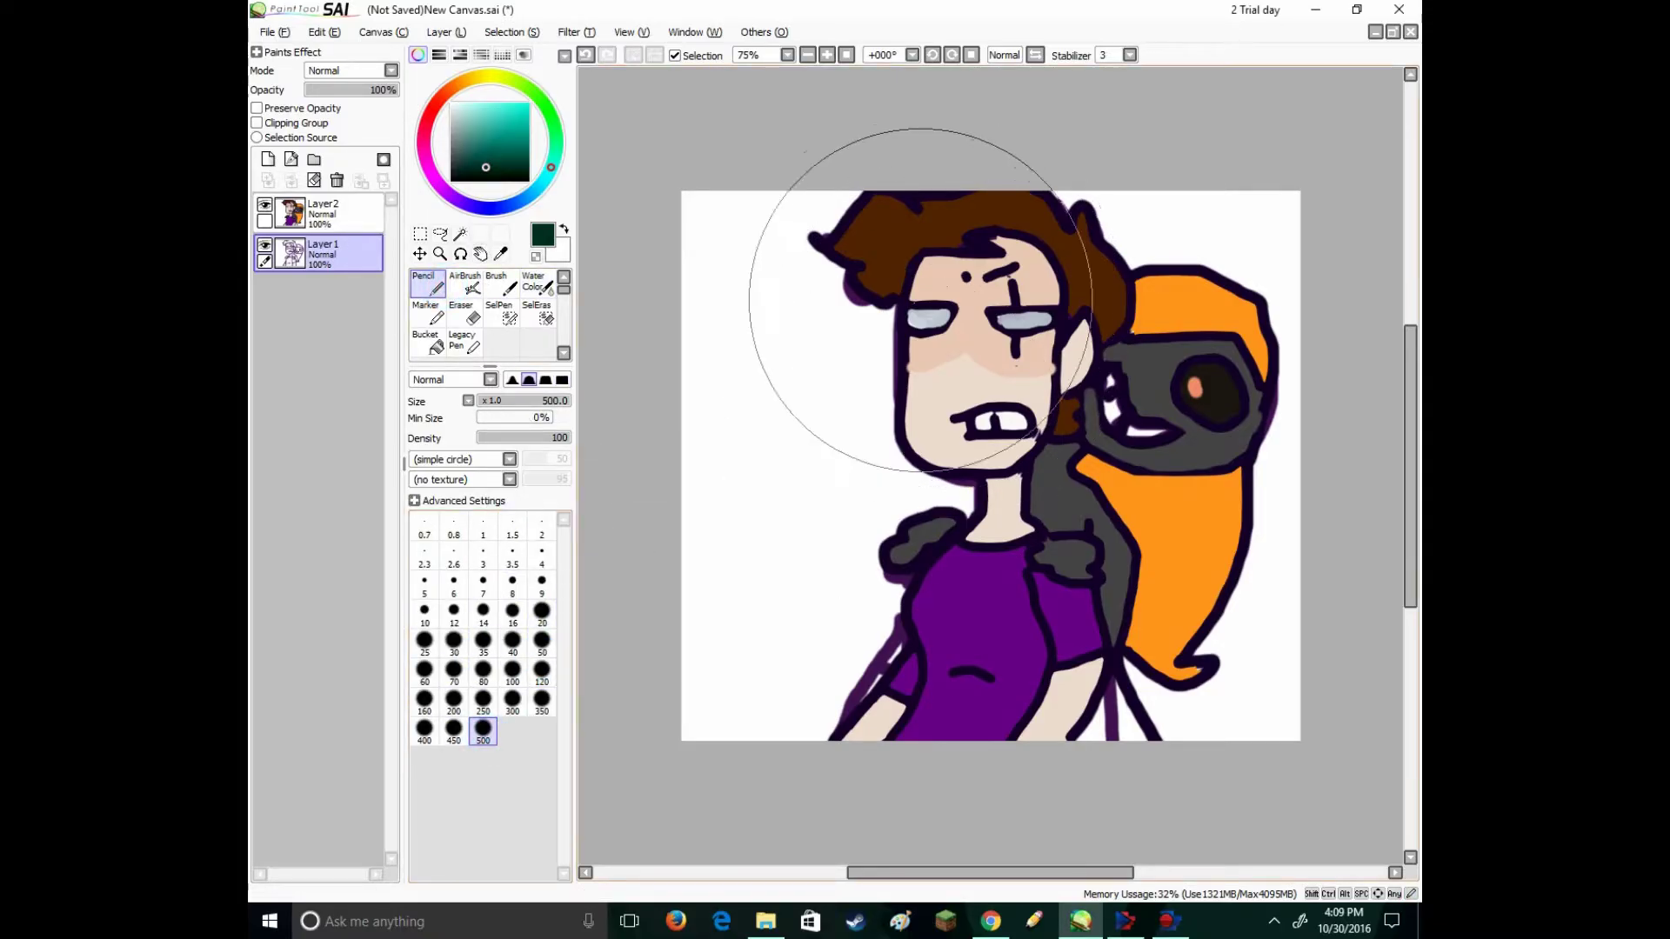
mouse_move(920, 301)
mouse_down()
mouse_move(1305, 105)
mouse_move(813, 261)
mouse_move(839, 310)
mouse_move(809, 331)
mouse_up()
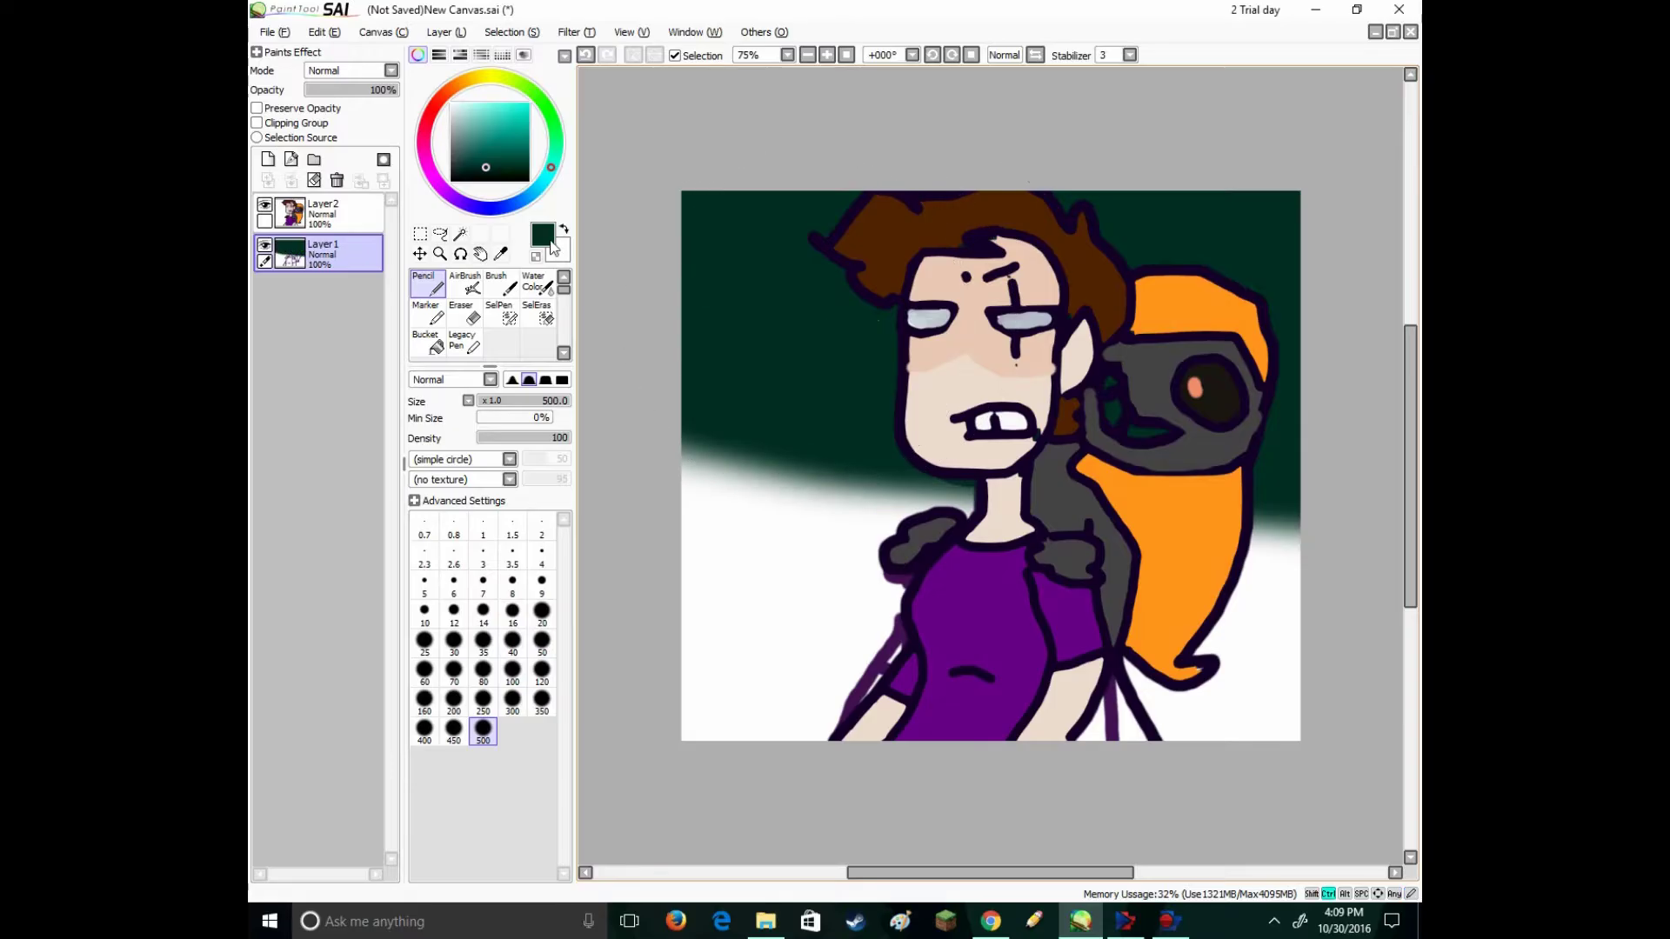
key(ctrl+z)
- Fill the second character's teeth with white on Layer2
click(329, 213)
click(427, 343)
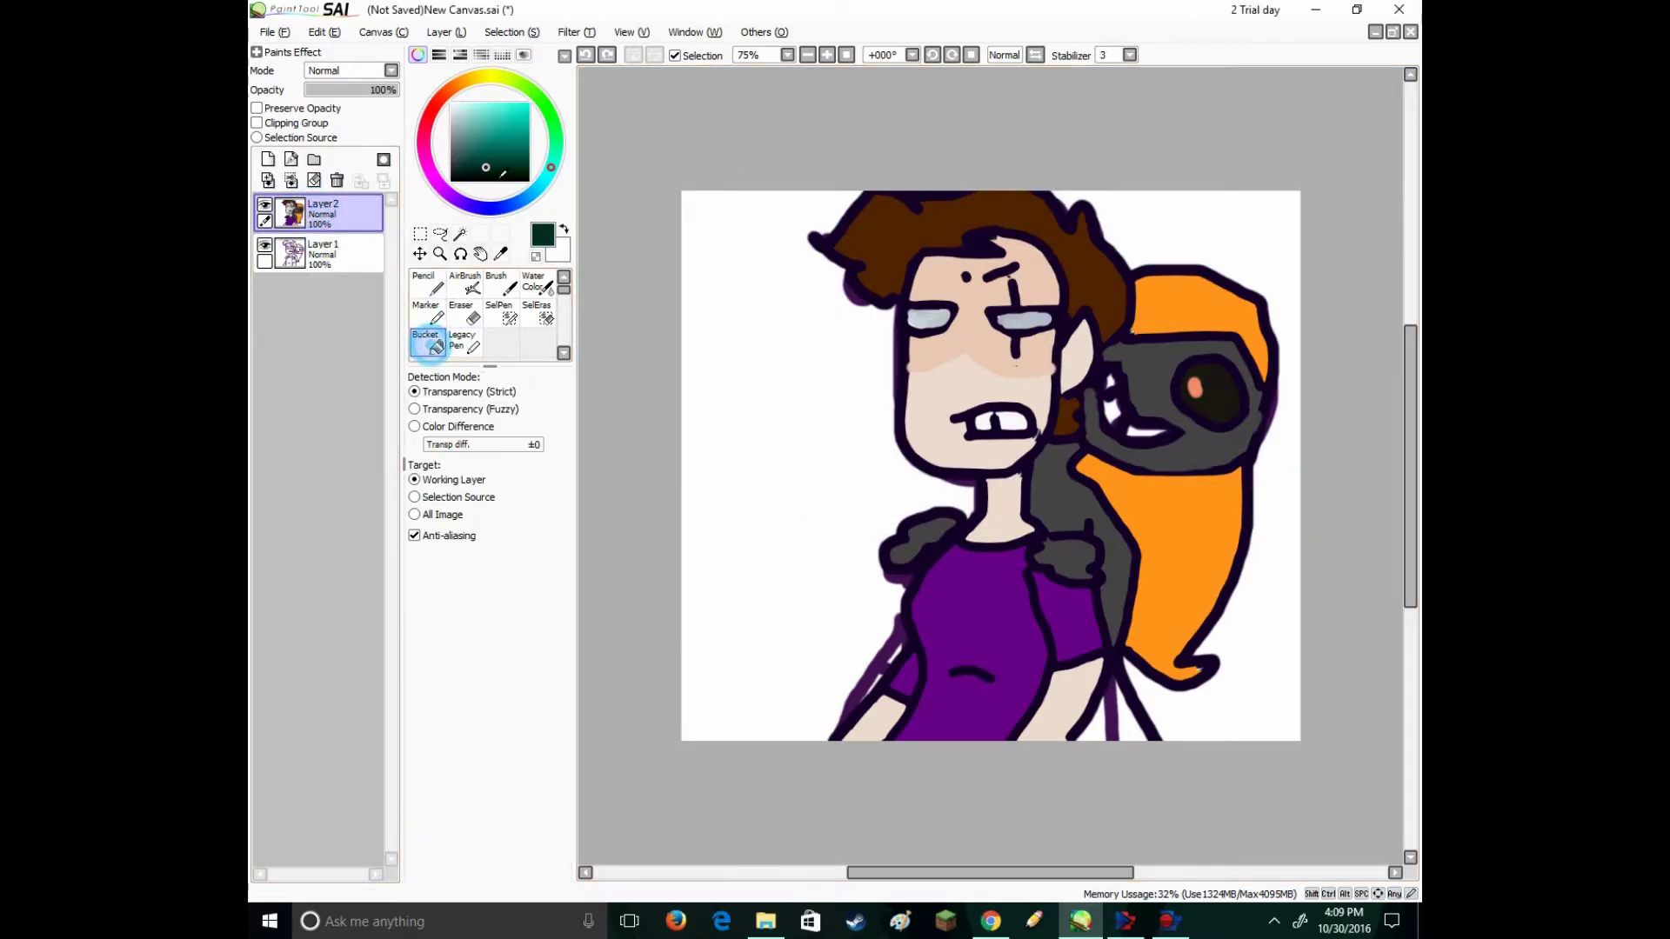
drag(476, 151, 450, 102)
click(1149, 435)
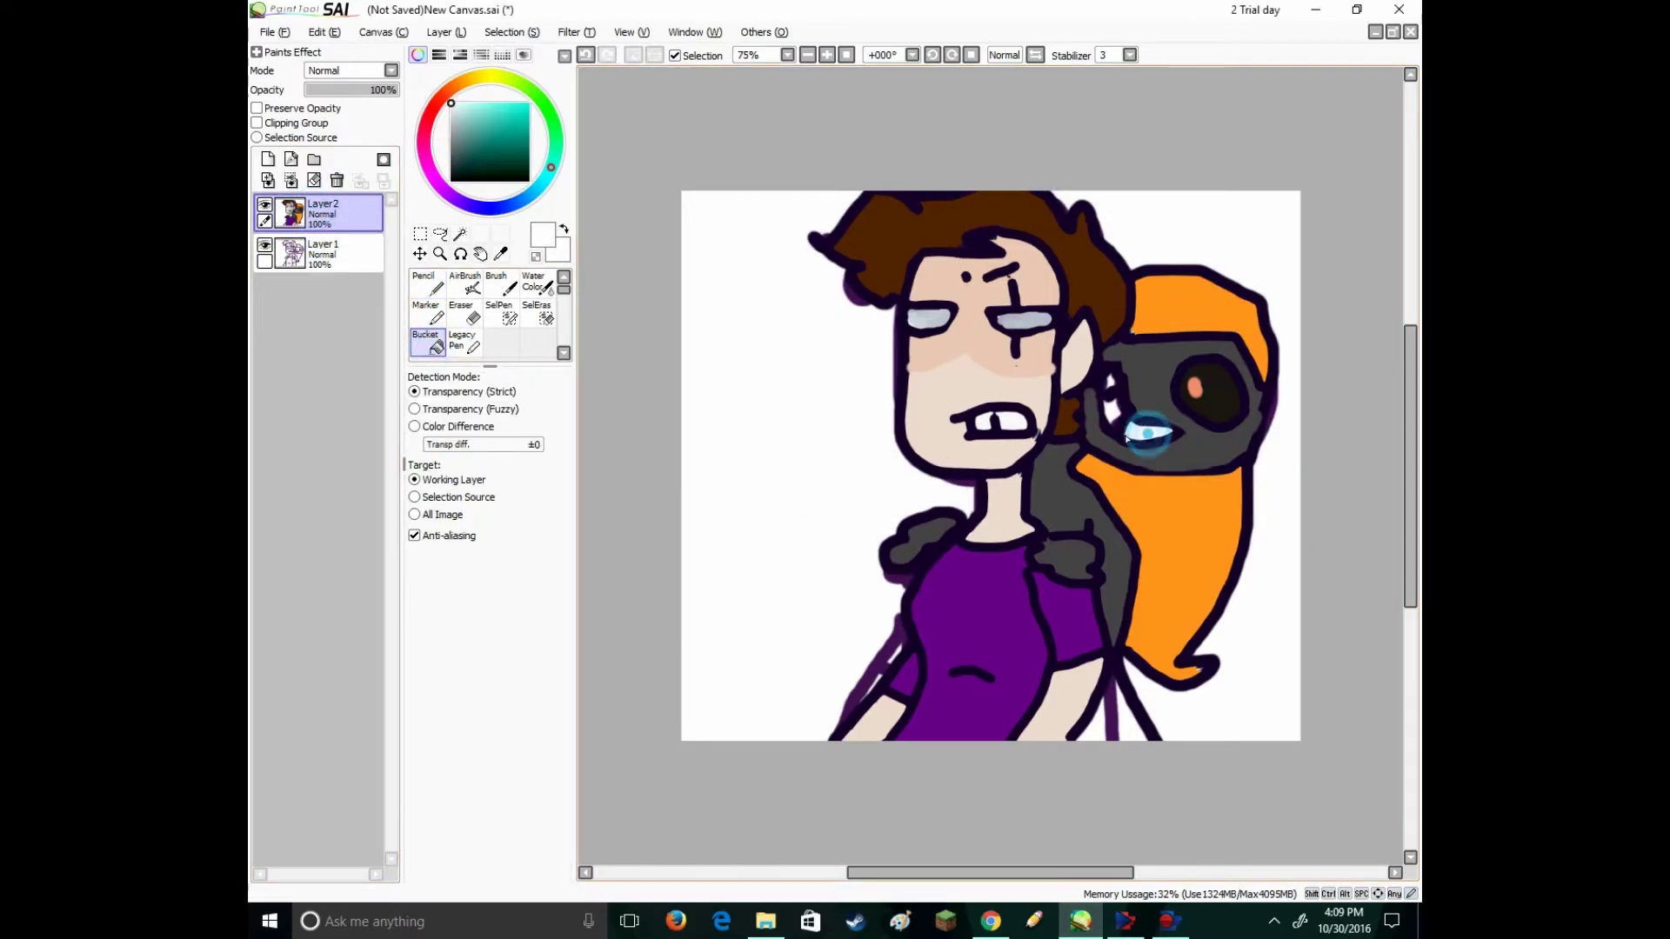
click(1111, 412)
click(1109, 382)
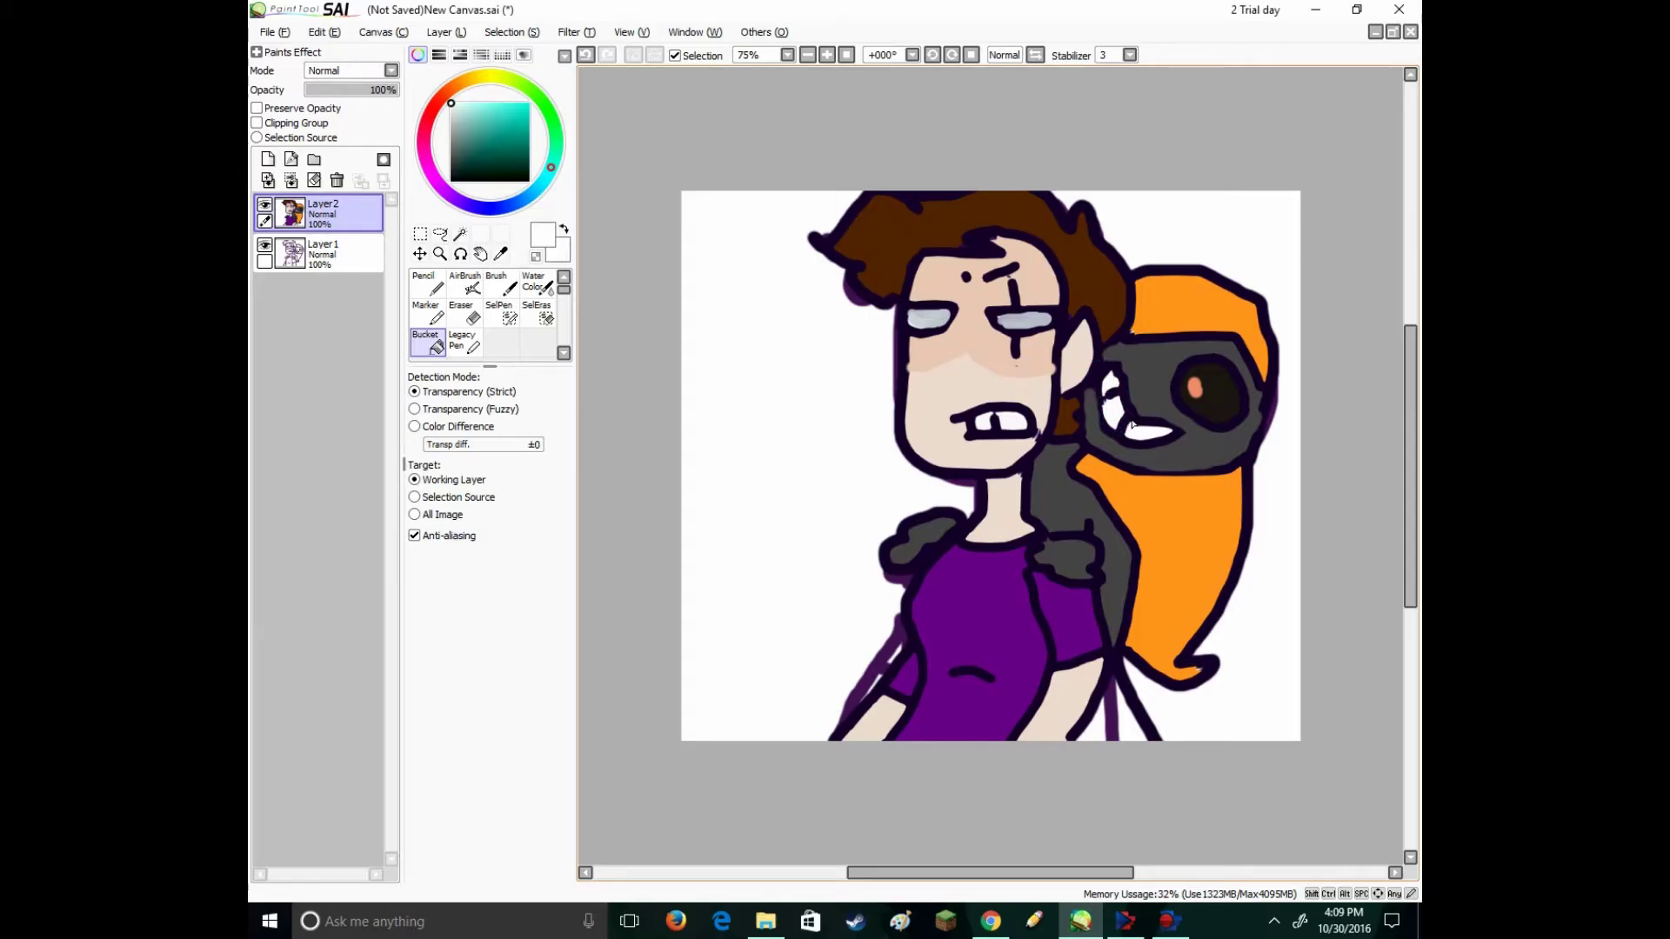
- Cover the whole background behind the characters with very dark navy on Layer1 using the size 500 Pencil
click(335, 252)
mouse_move(470, 153)
mouse_down()
mouse_move(433, 178)
mouse_move(460, 203)
mouse_move(506, 163)
mouse_up()
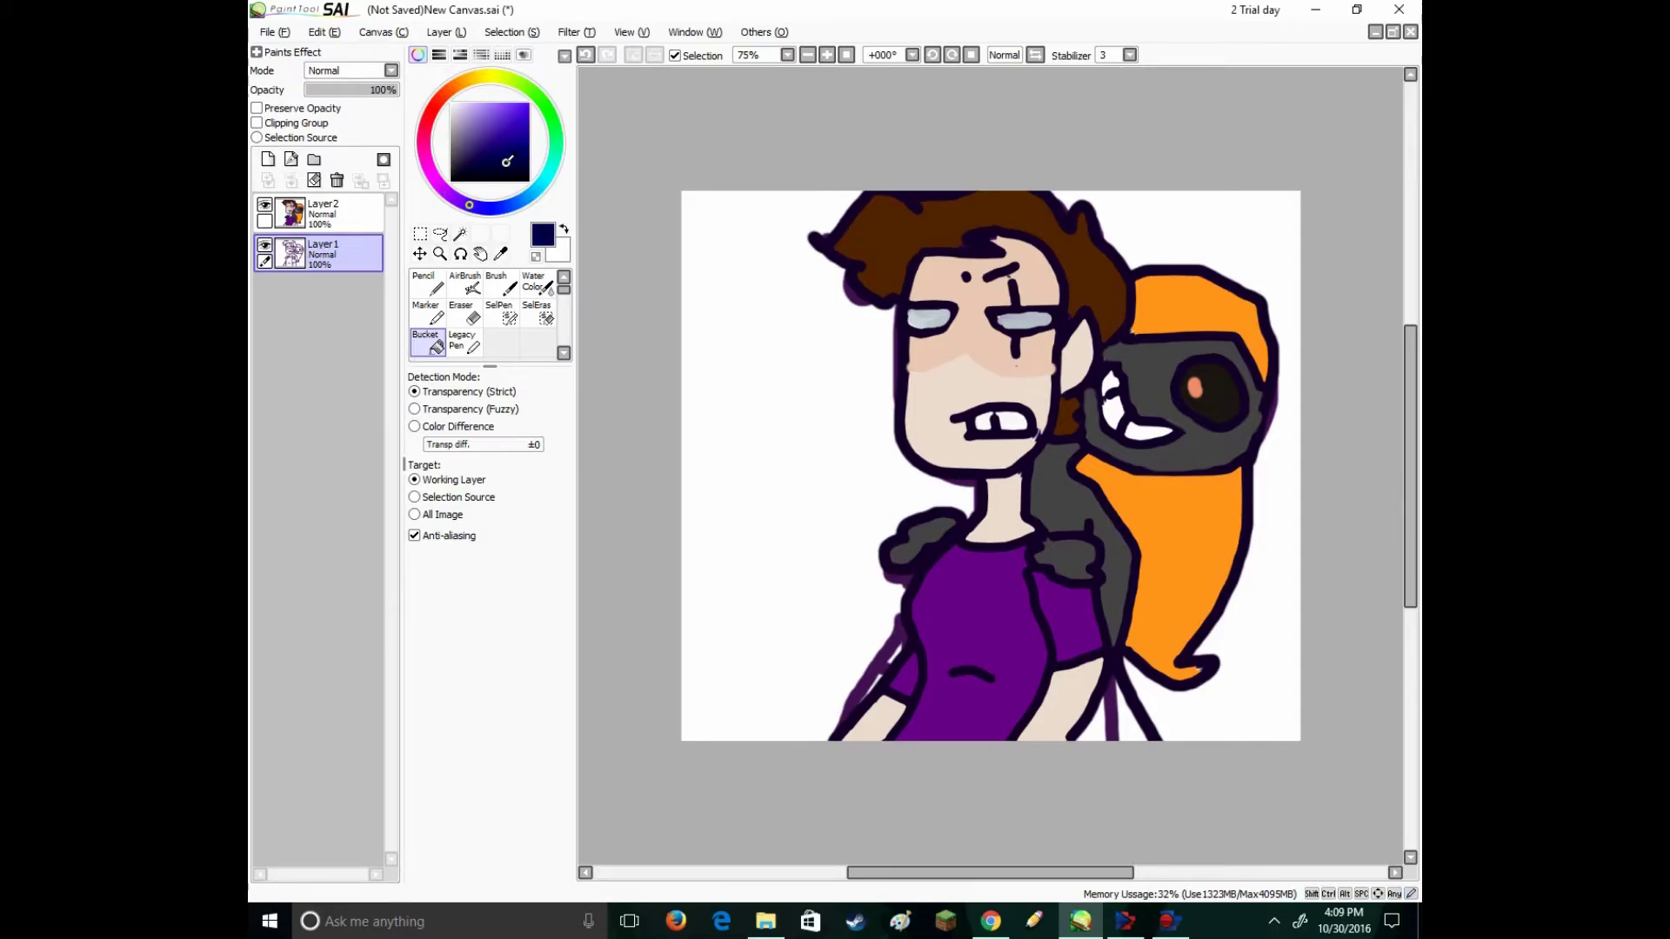
click(429, 294)
mouse_move(866, 245)
mouse_down()
mouse_move(595, 231)
mouse_move(870, 244)
mouse_move(974, 267)
mouse_move(545, 272)
mouse_move(879, 313)
mouse_up()
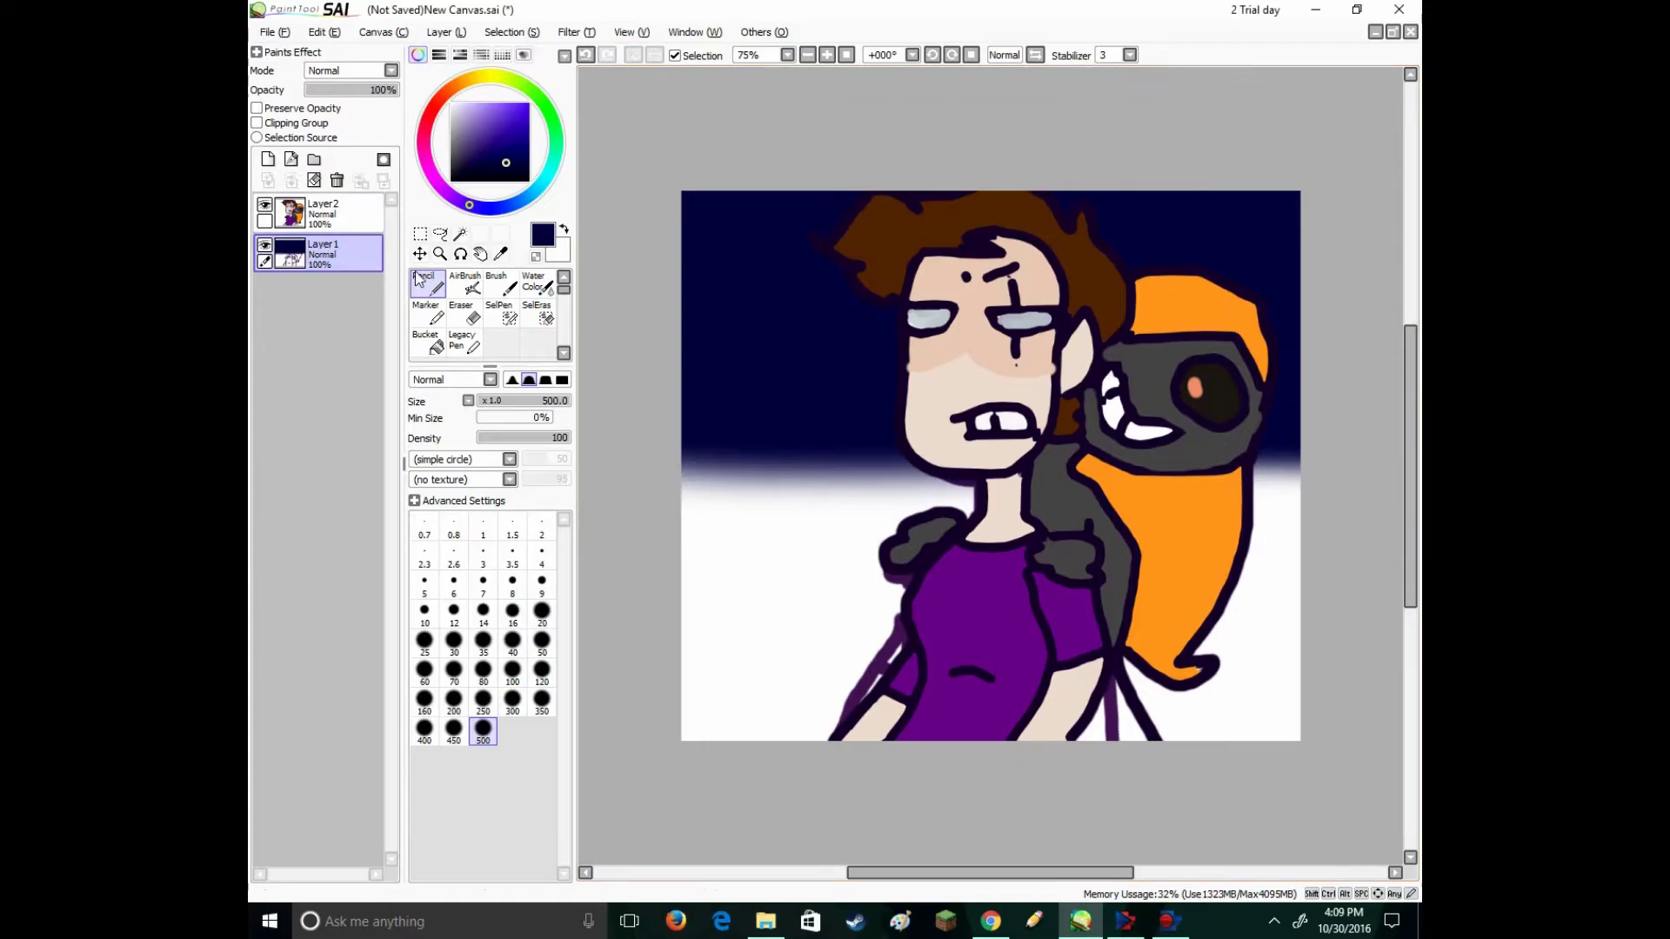
click(482, 170)
mouse_move(633, 494)
mouse_down()
mouse_move(1377, 522)
mouse_move(1119, 507)
mouse_move(615, 314)
mouse_move(1276, 548)
mouse_up()
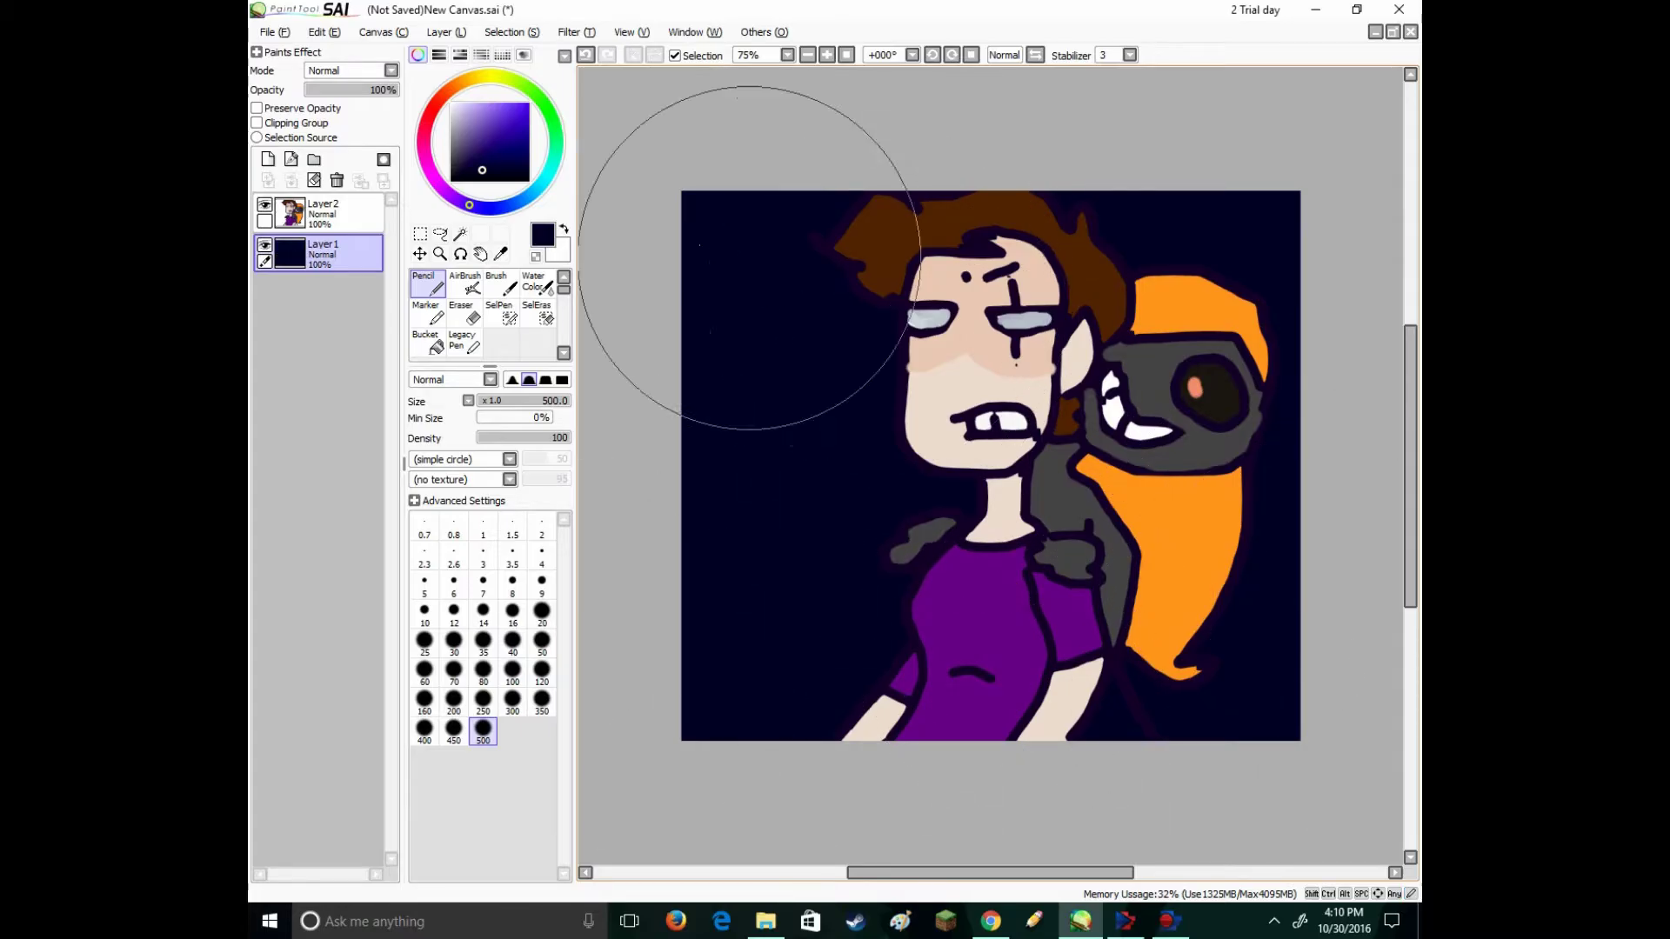
- Paint a slightly brighter navy over the lower background and a broad dark purple band across its middle
click(483, 159)
mouse_move(609, 487)
mouse_down()
mouse_move(596, 597)
mouse_move(1081, 615)
mouse_move(623, 617)
mouse_up()
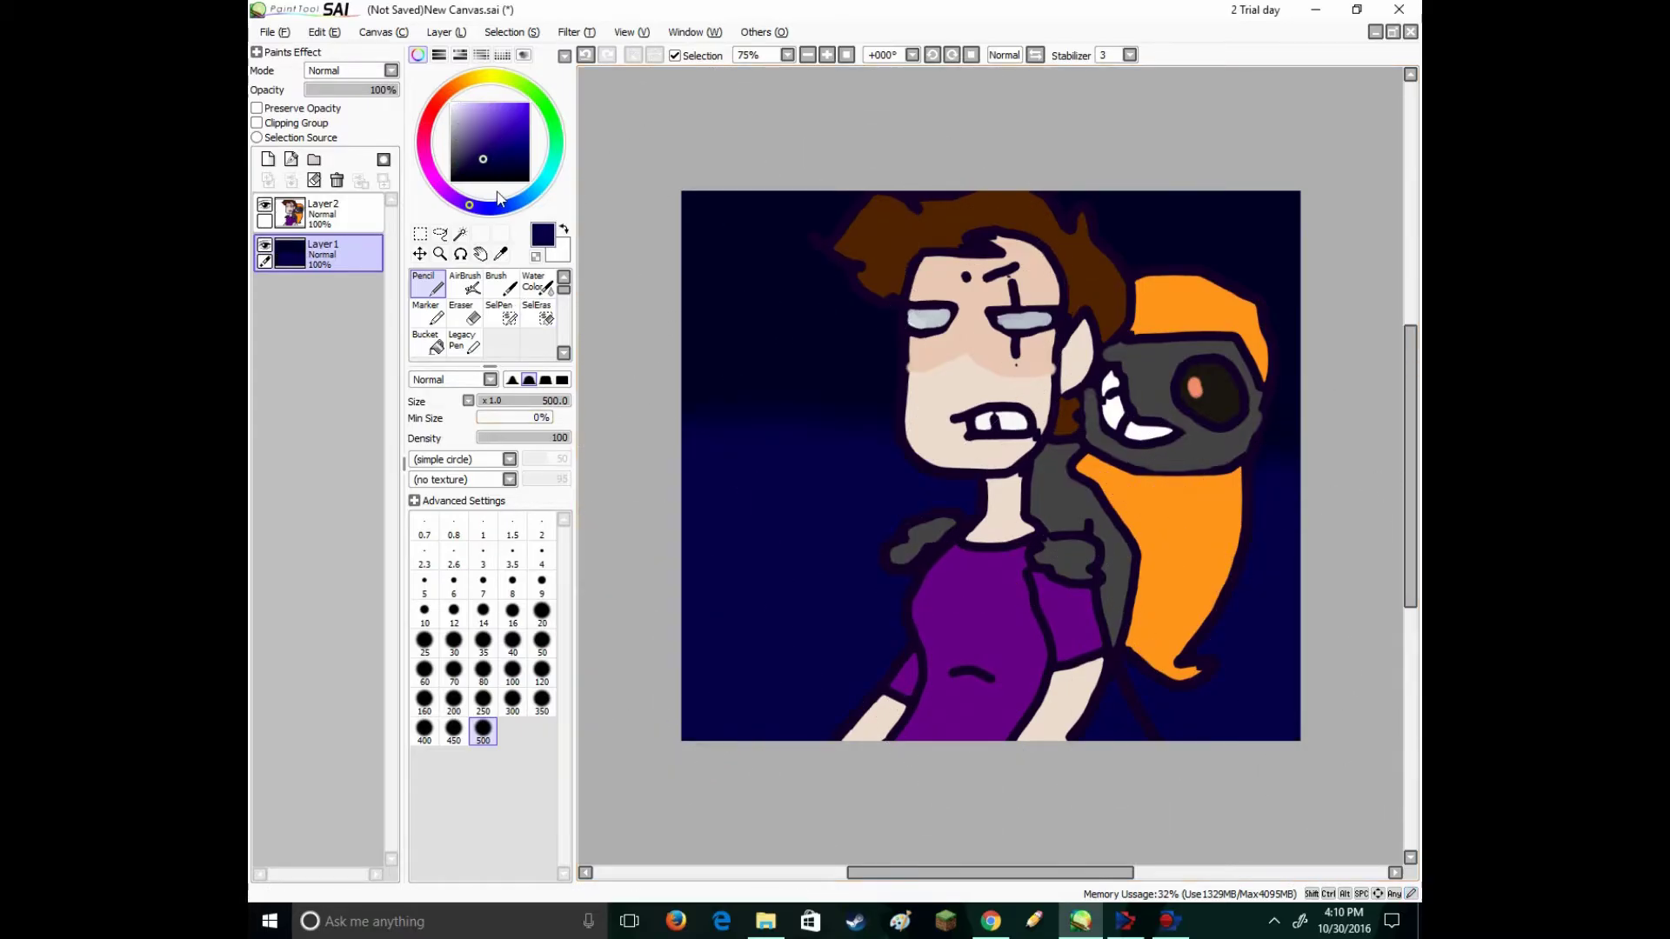
click(482, 148)
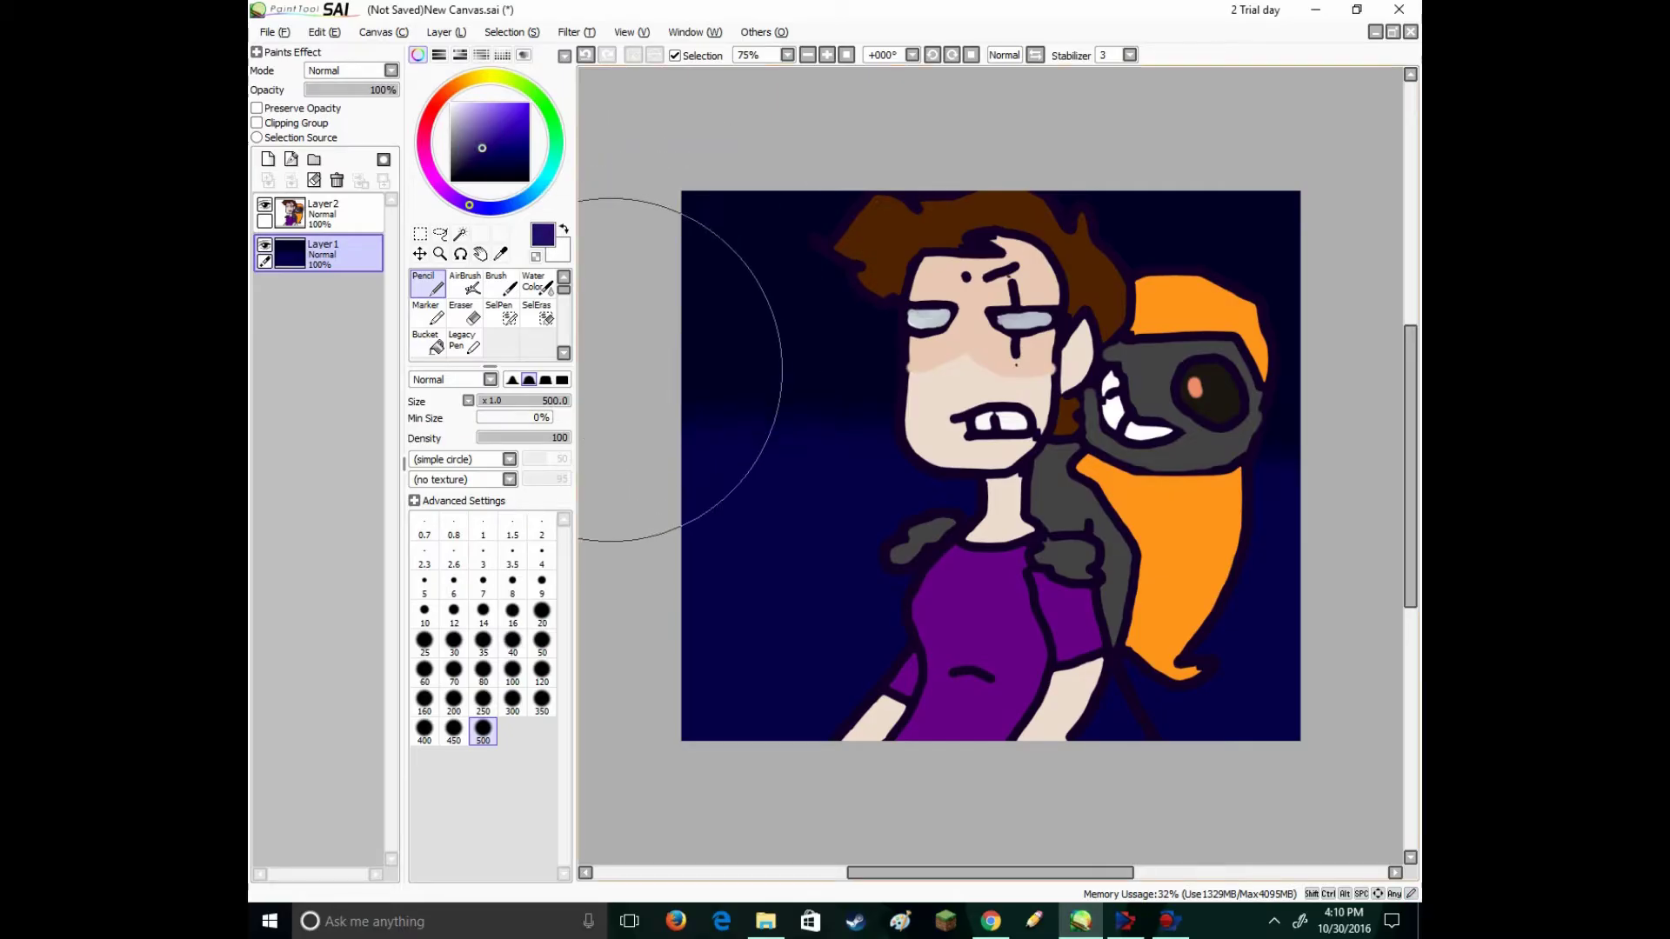
mouse_move(613, 408)
mouse_down()
mouse_move(677, 465)
mouse_move(761, 486)
mouse_move(1381, 521)
mouse_up()
- Airbrush very dark navy sampled from the background over the upper half of the purple band on Layer1 at size 500
click(501, 253)
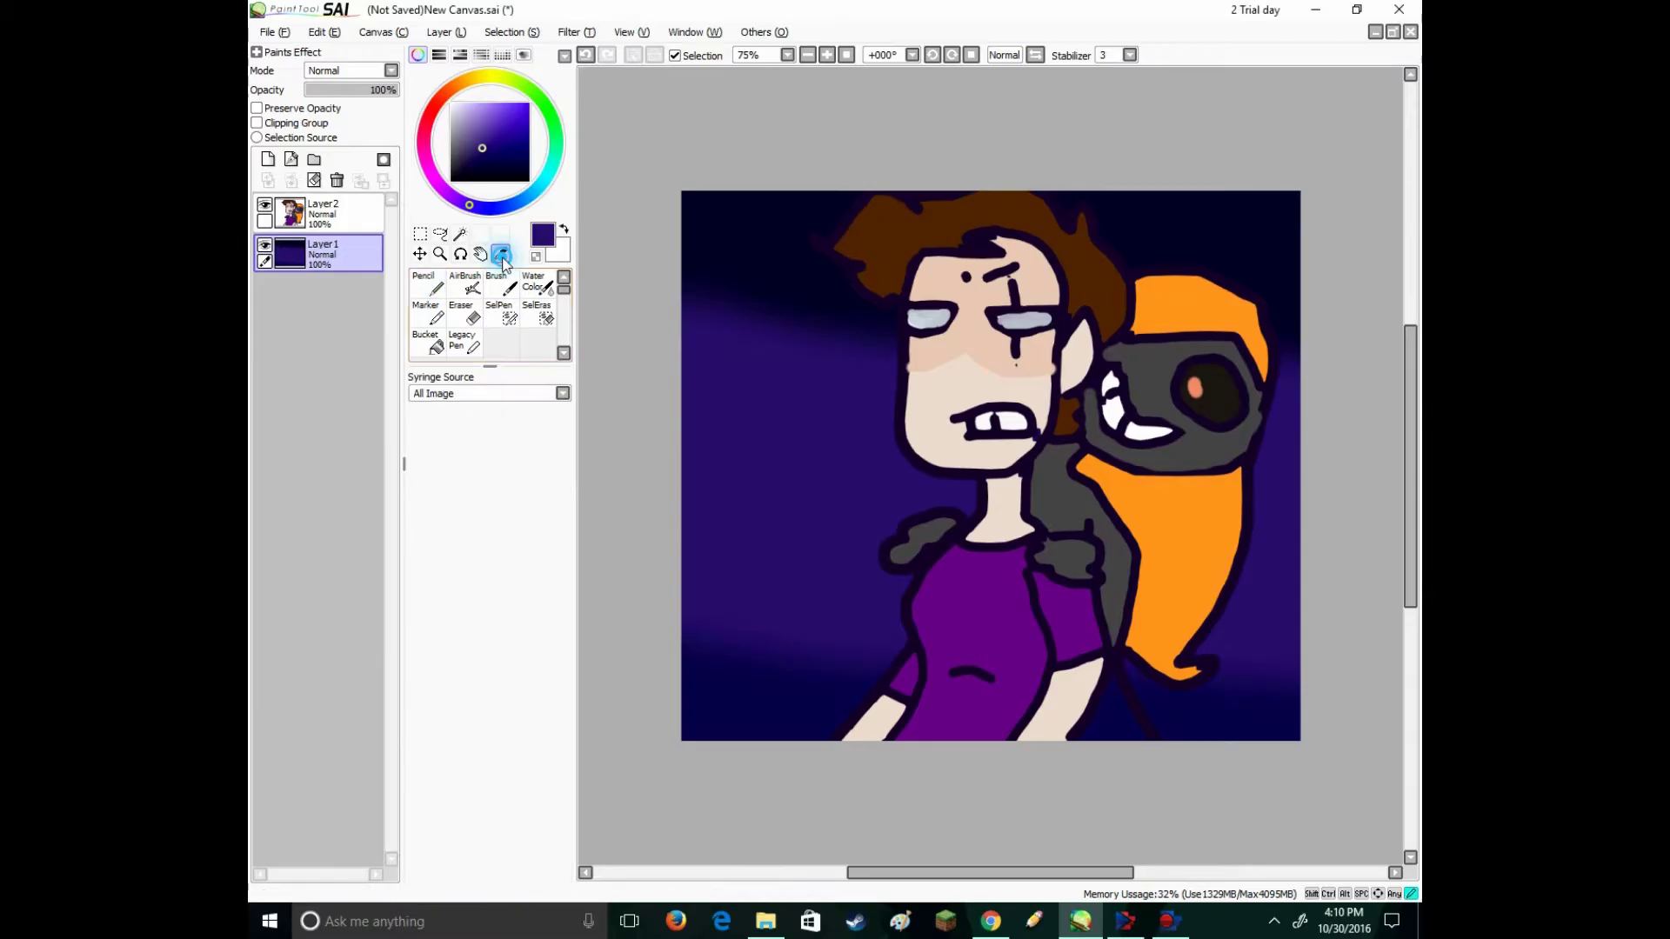
click(801, 269)
click(466, 285)
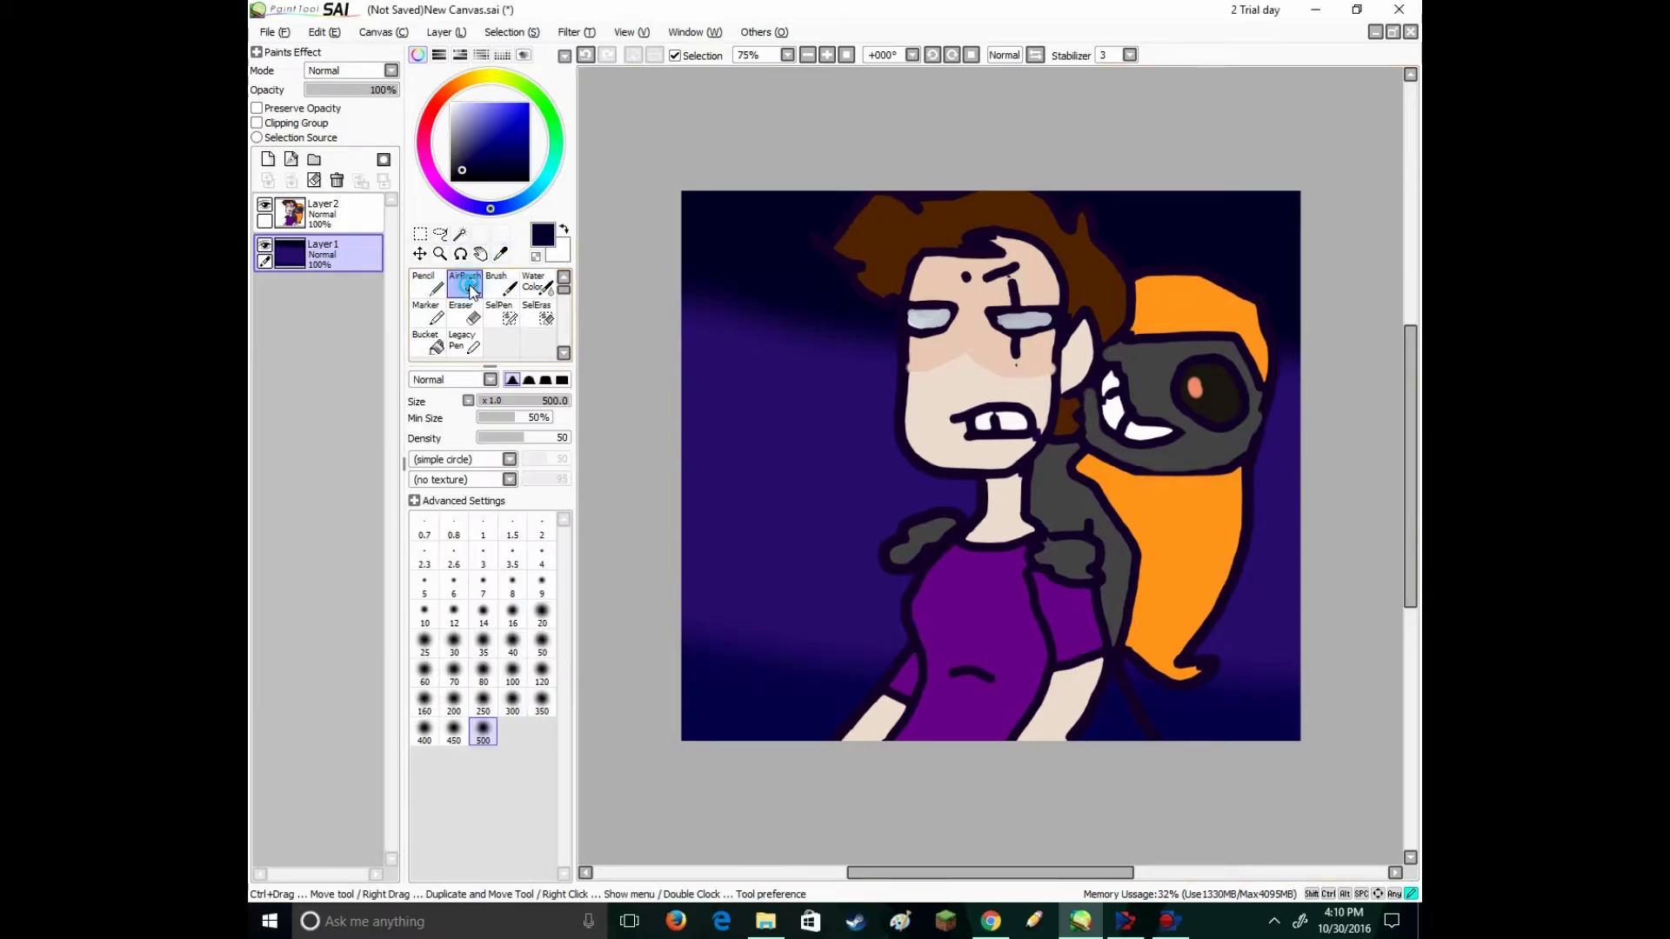
mouse_move(989, 338)
mouse_down()
mouse_move(1028, 352)
mouse_move(768, 345)
mouse_move(963, 357)
mouse_move(887, 371)
mouse_move(1208, 413)
mouse_up()
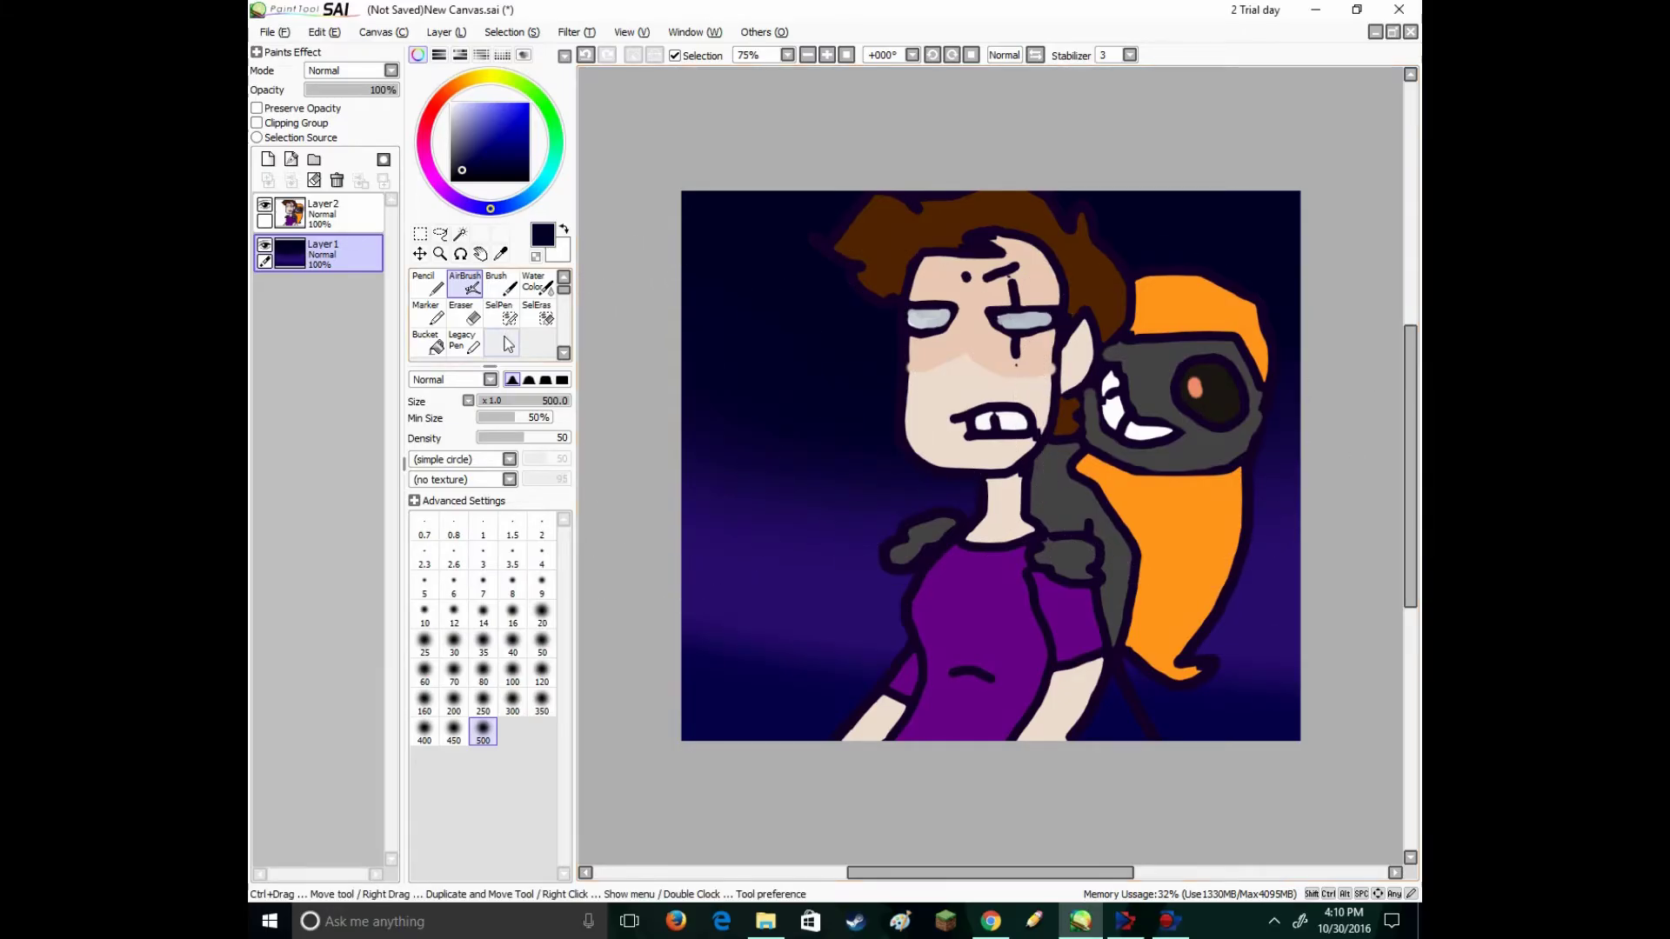
- Repaint the band beside the first character with dark purple sampled from the background and blend it using the Airbrush
click(501, 253)
click(754, 545)
key(n)
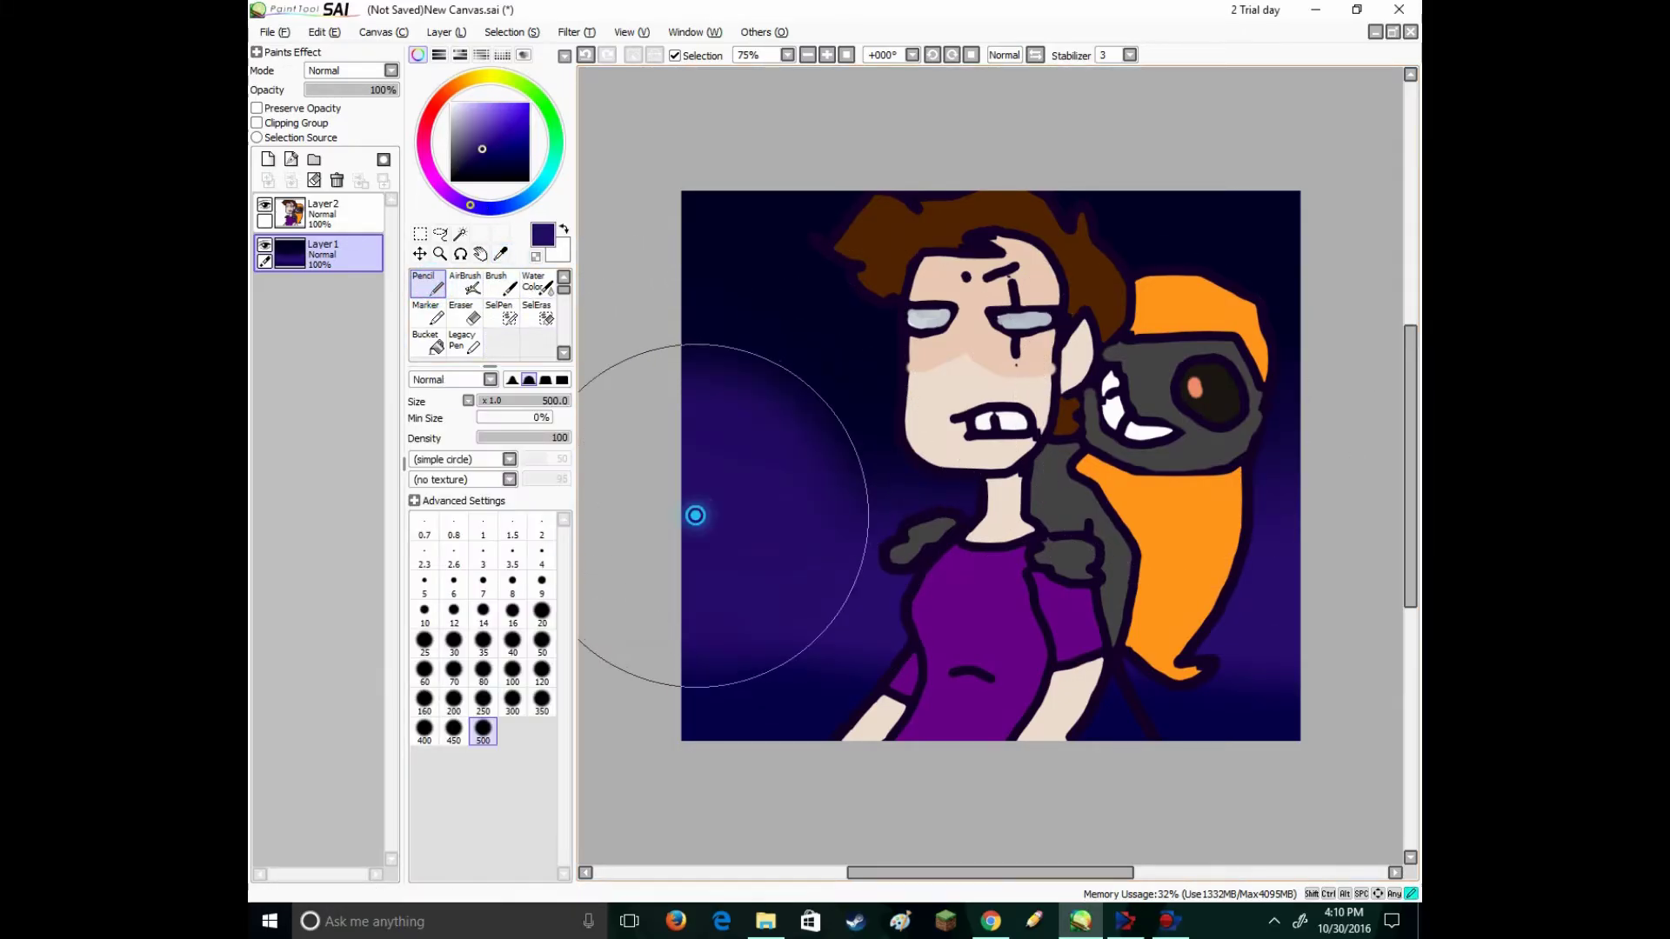
click(465, 284)
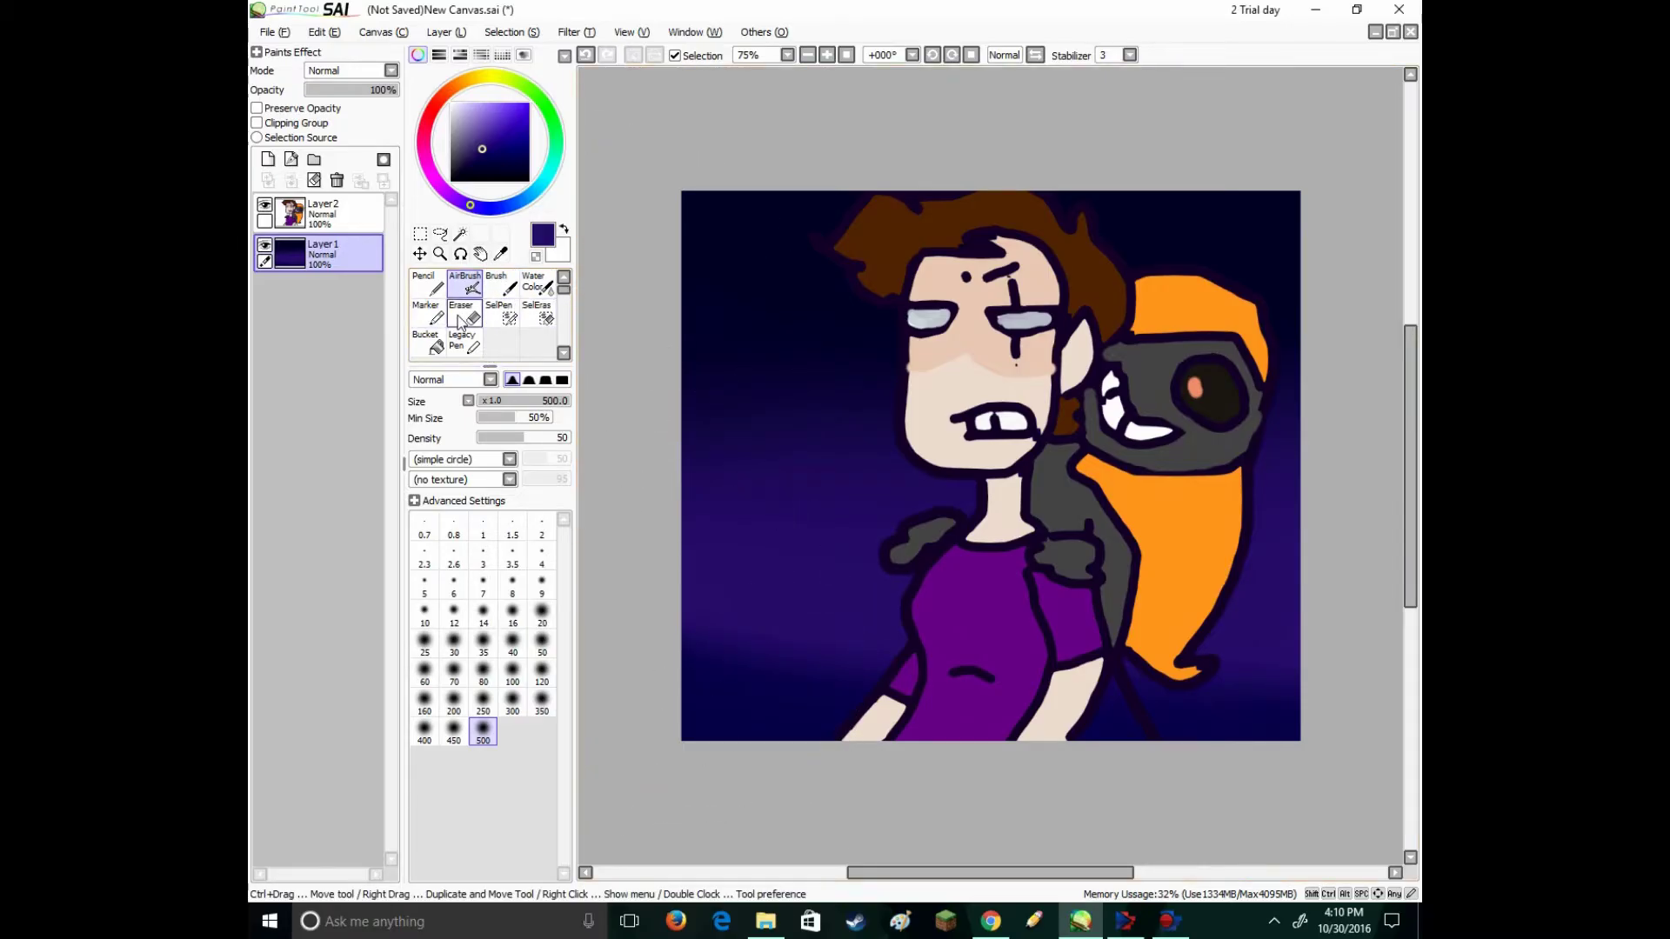
- Airbrush navy sampled from the lower background over the purple band to blend it into the surrounding blue
click(500, 254)
click(708, 685)
click(466, 284)
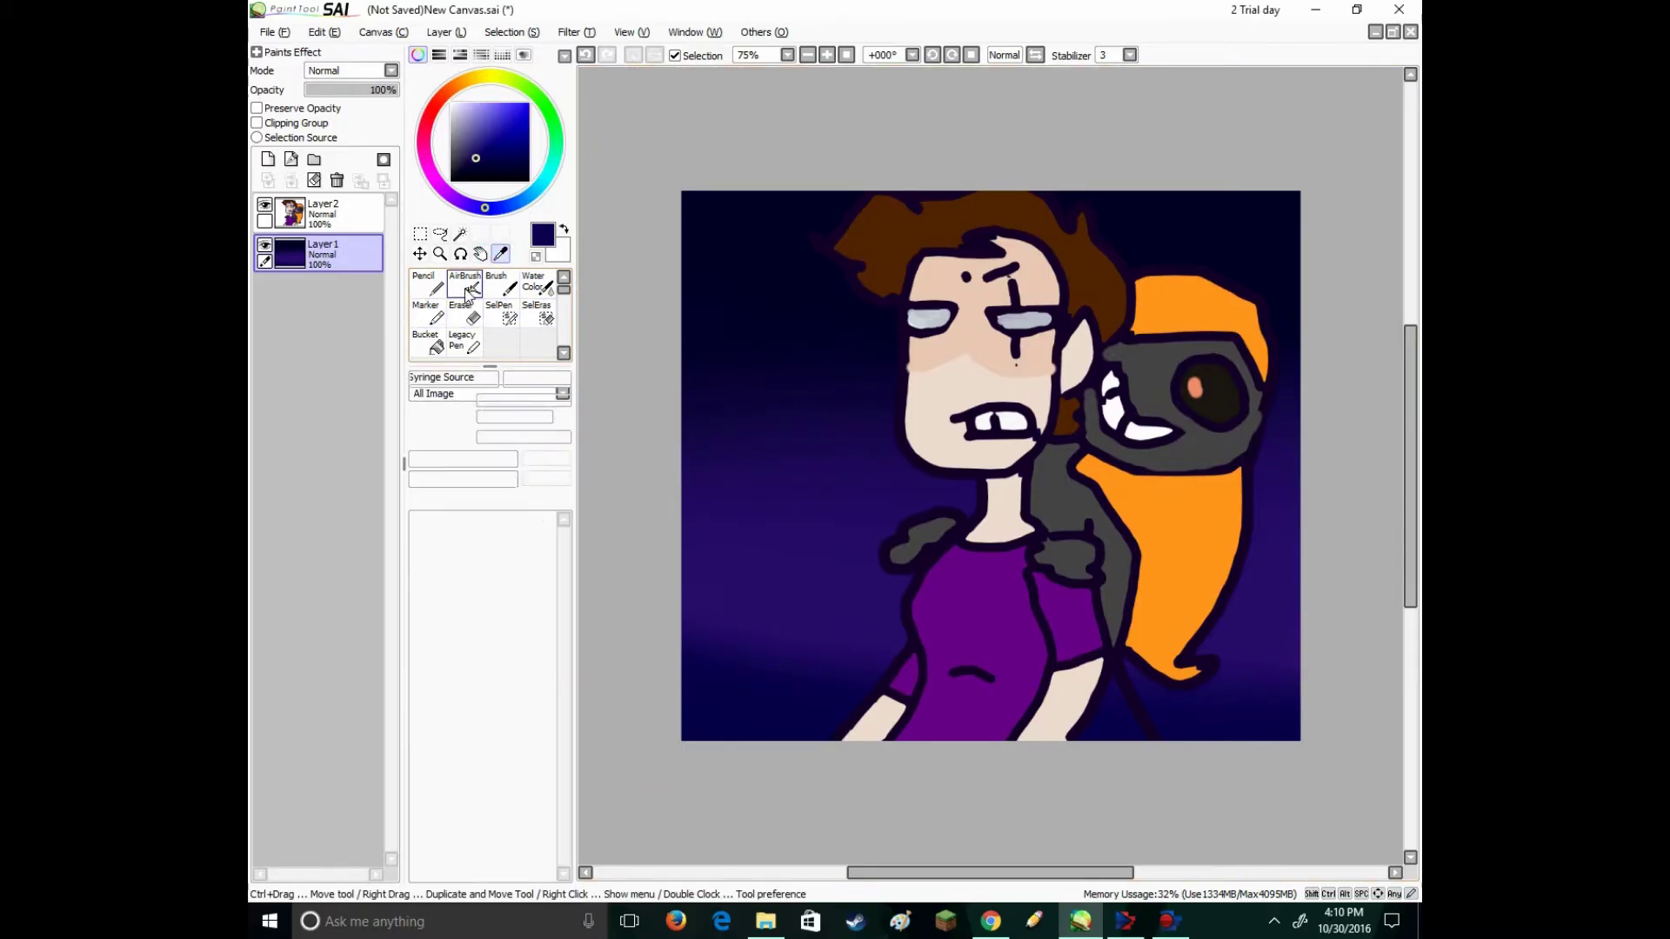
mouse_move(627, 530)
mouse_down()
mouse_move(1297, 596)
mouse_move(715, 607)
mouse_up()
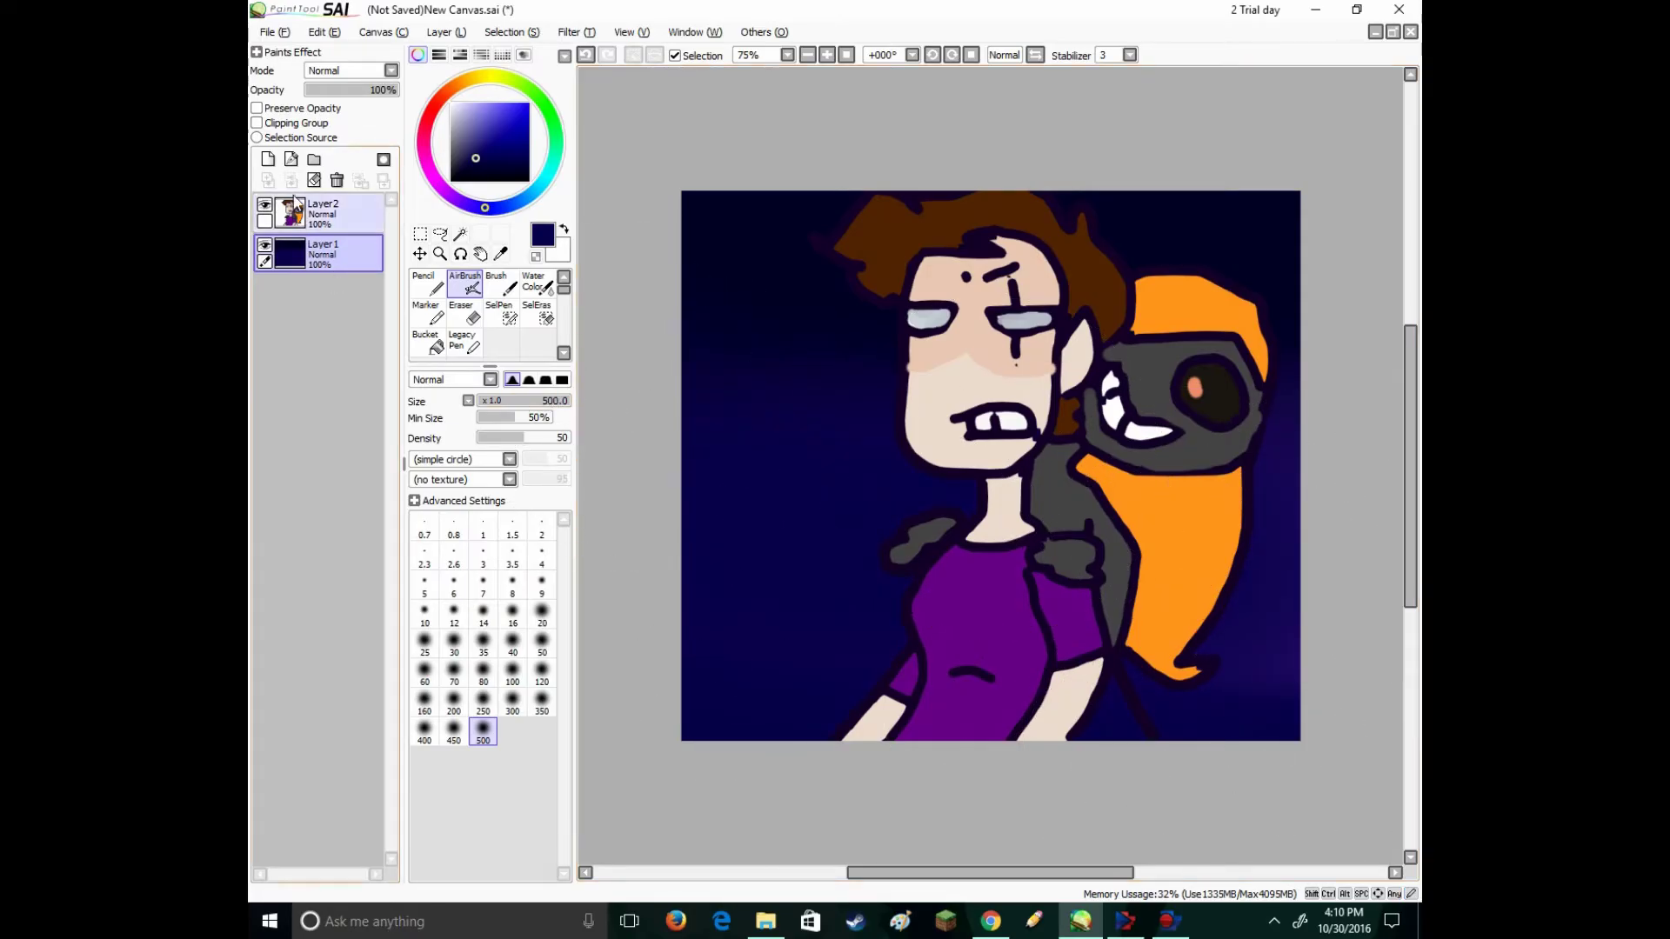
- Airbrush a lighter, muted blue-purple glow along the lower edge of the background
click(474, 151)
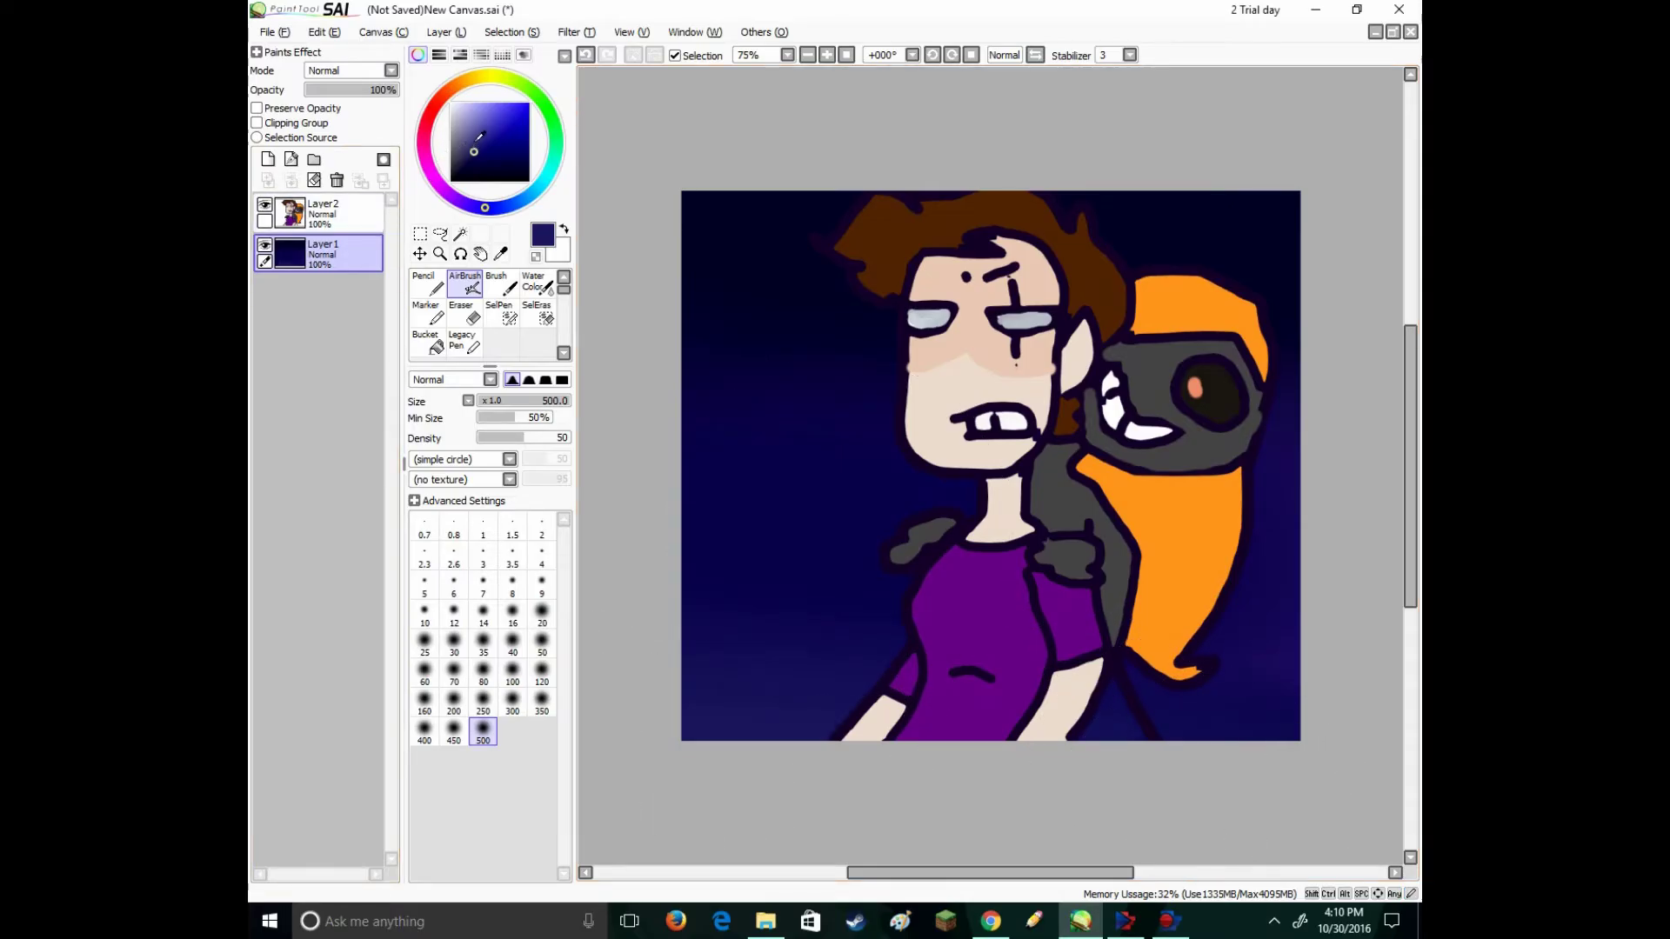
click(474, 140)
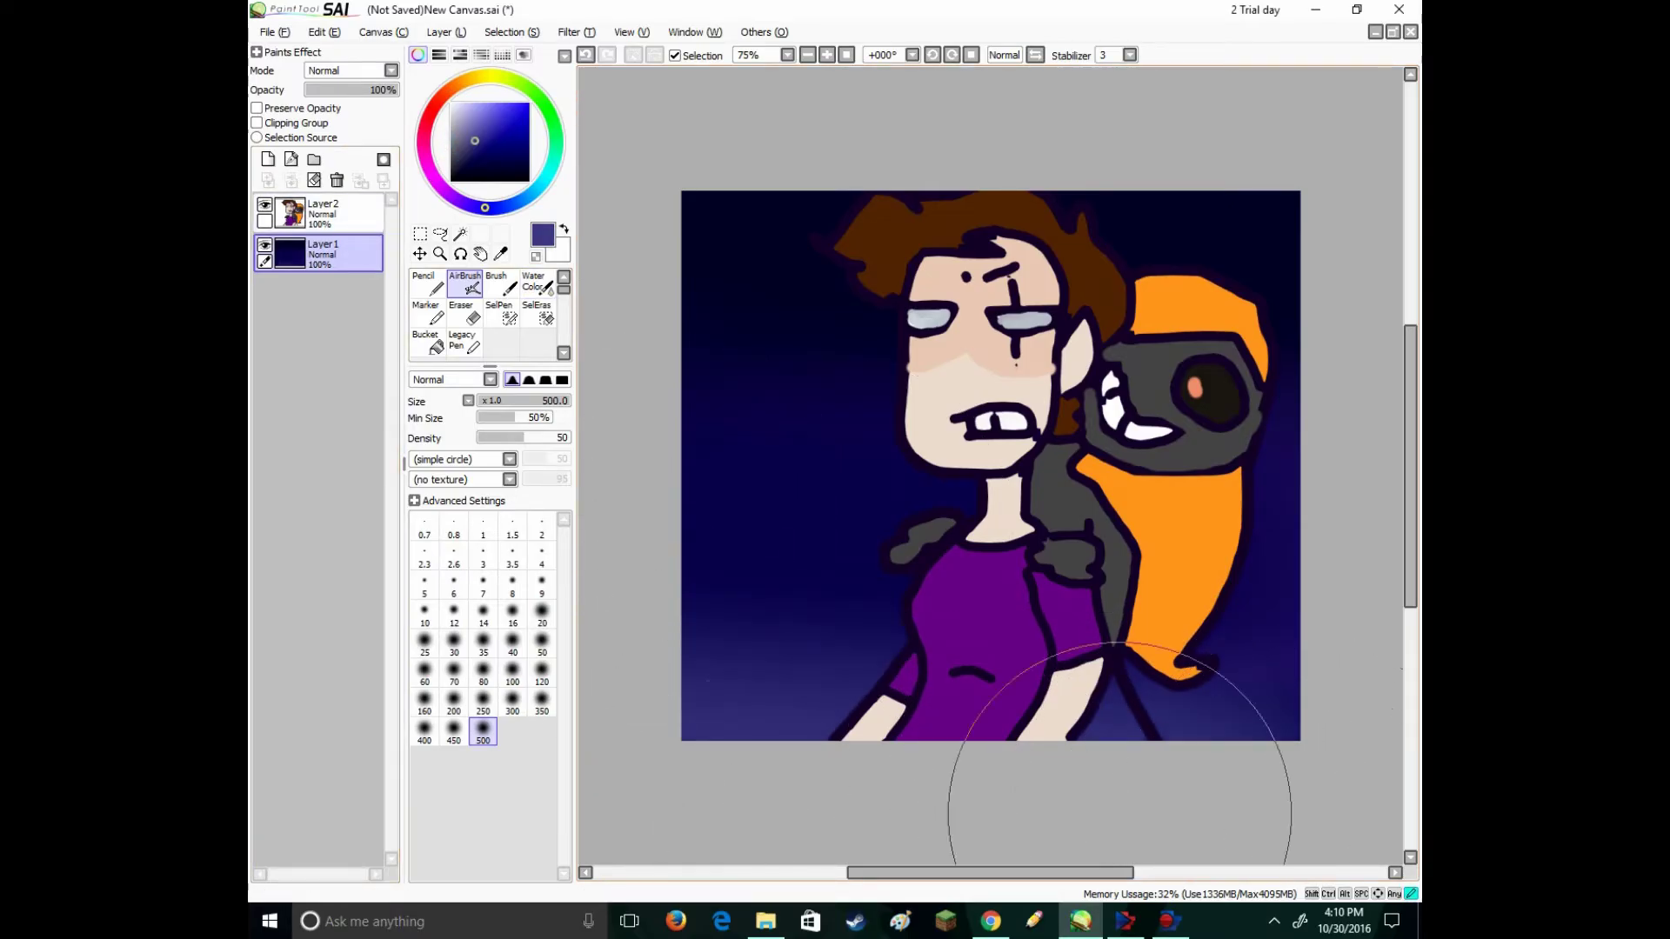
drag(1120, 814, 1267, 842)
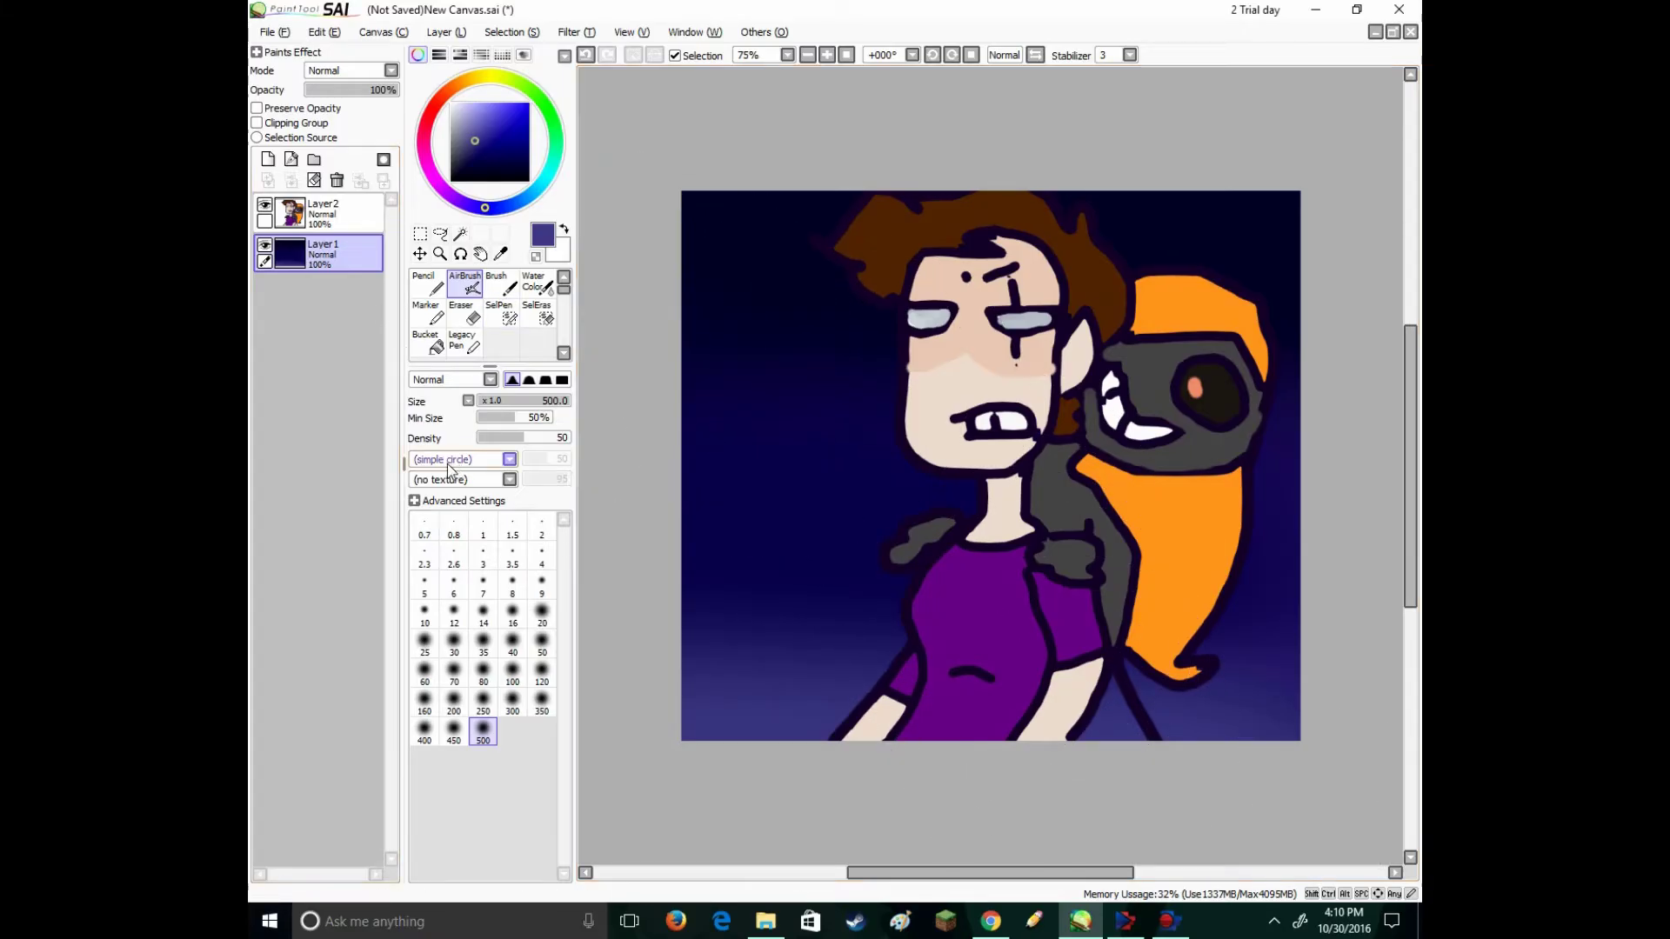
- Fill the second character's lower body on Layer2 with dark gray sampled from its face, using the Bucket
click(346, 203)
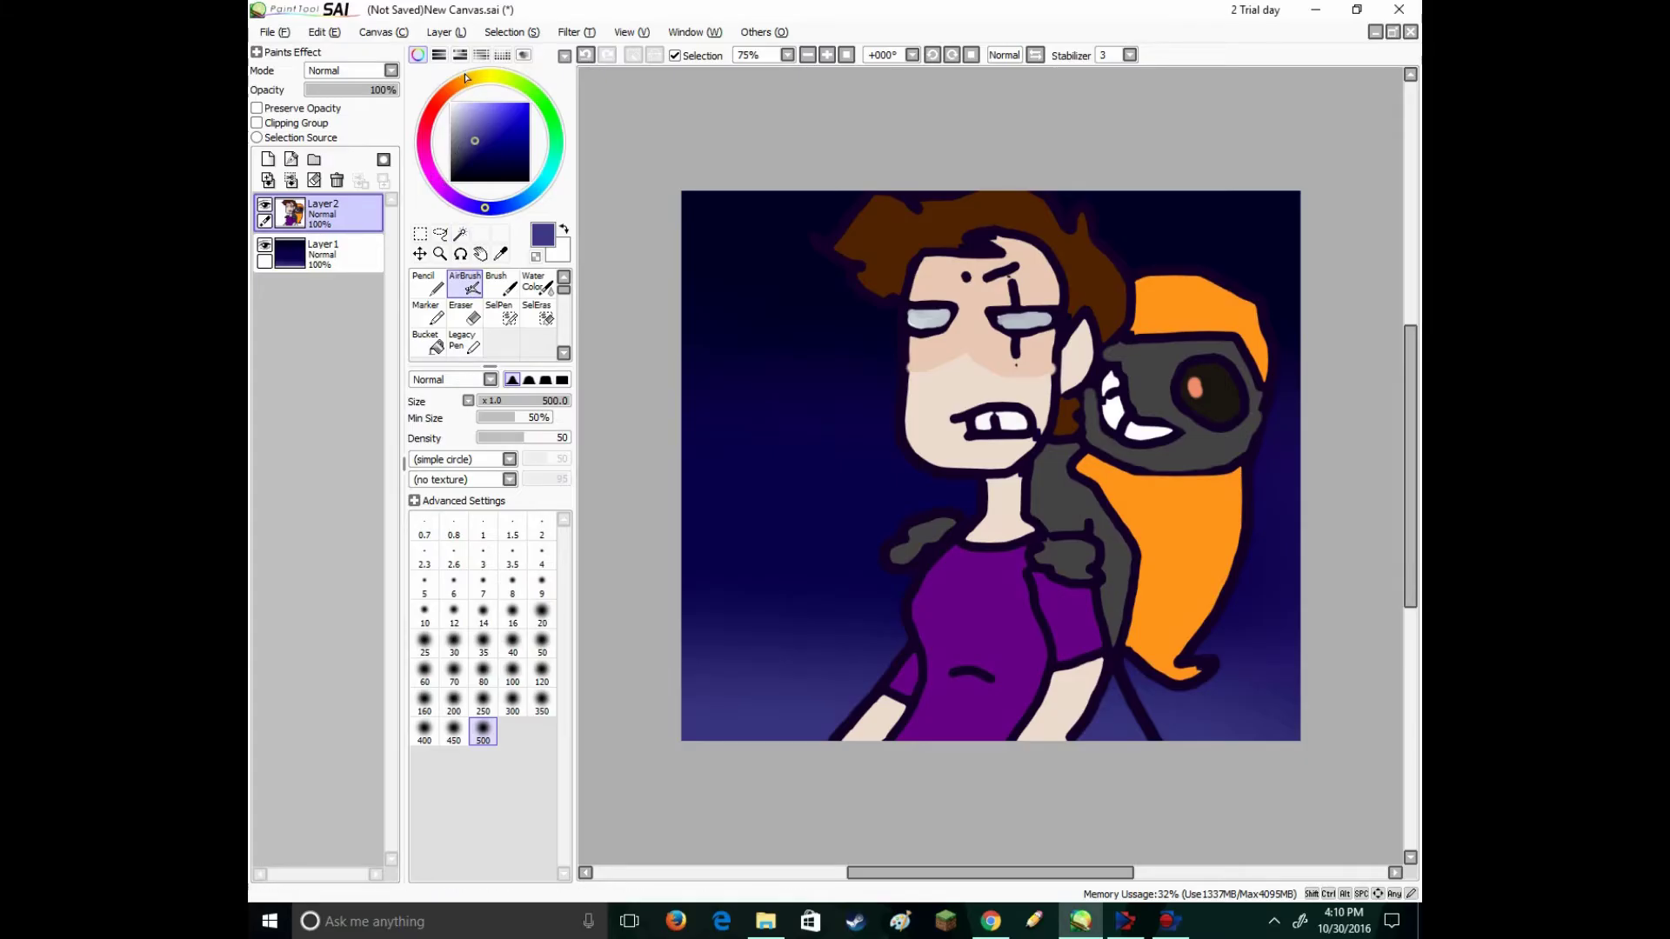
drag(469, 106, 450, 143)
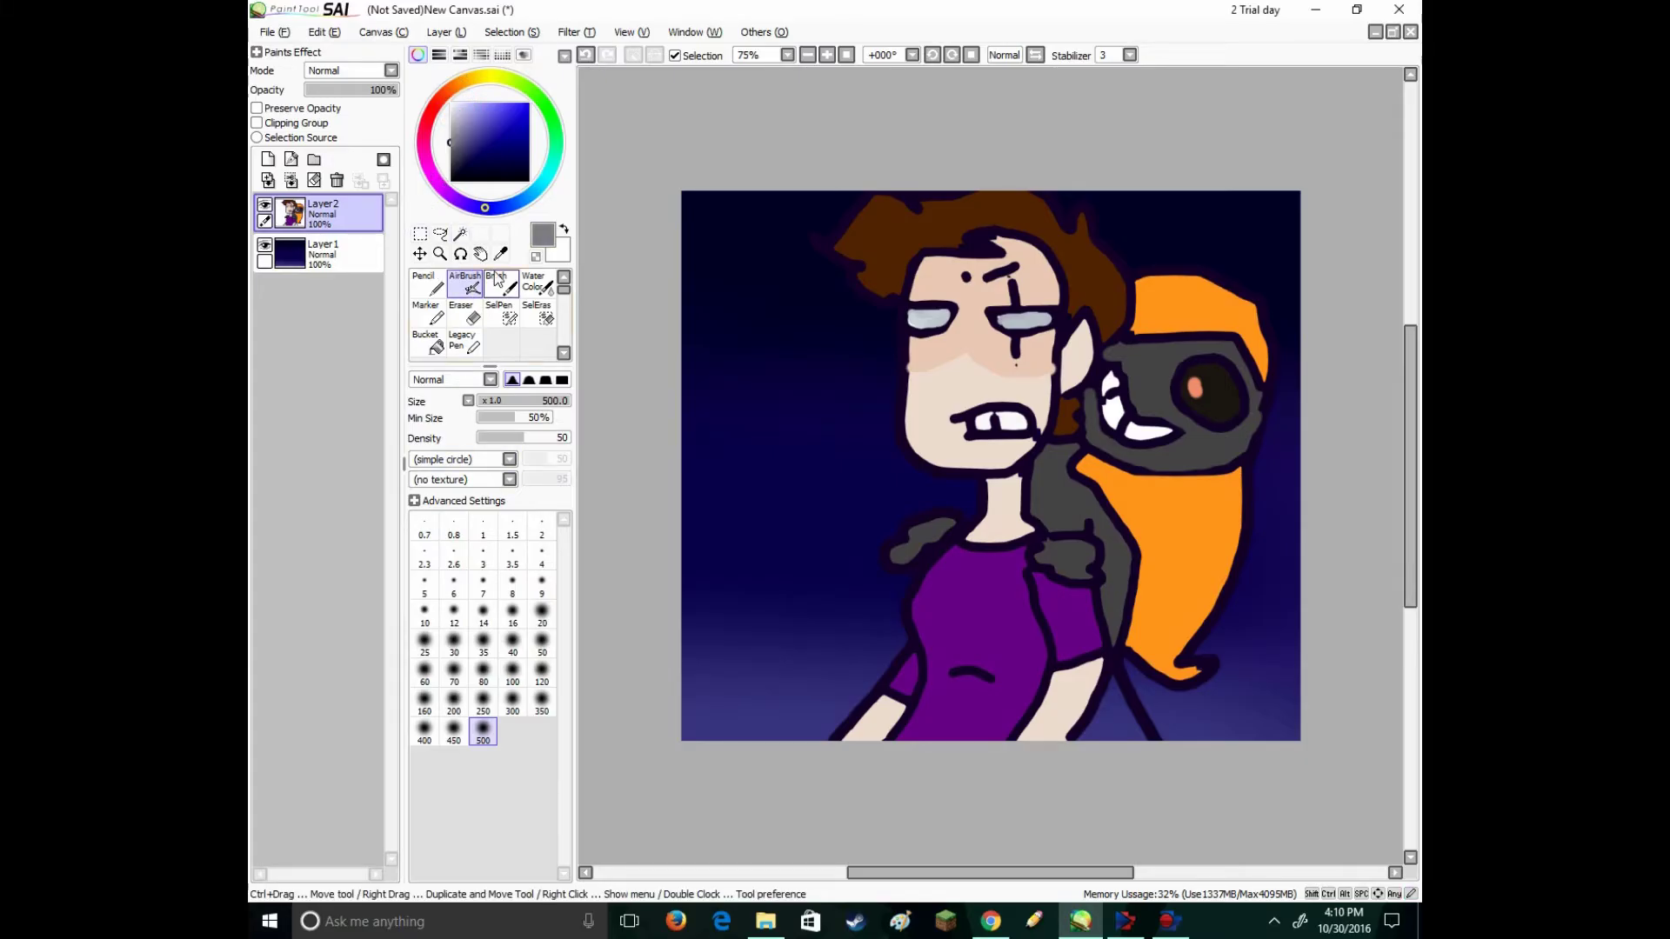
click(501, 254)
click(1152, 381)
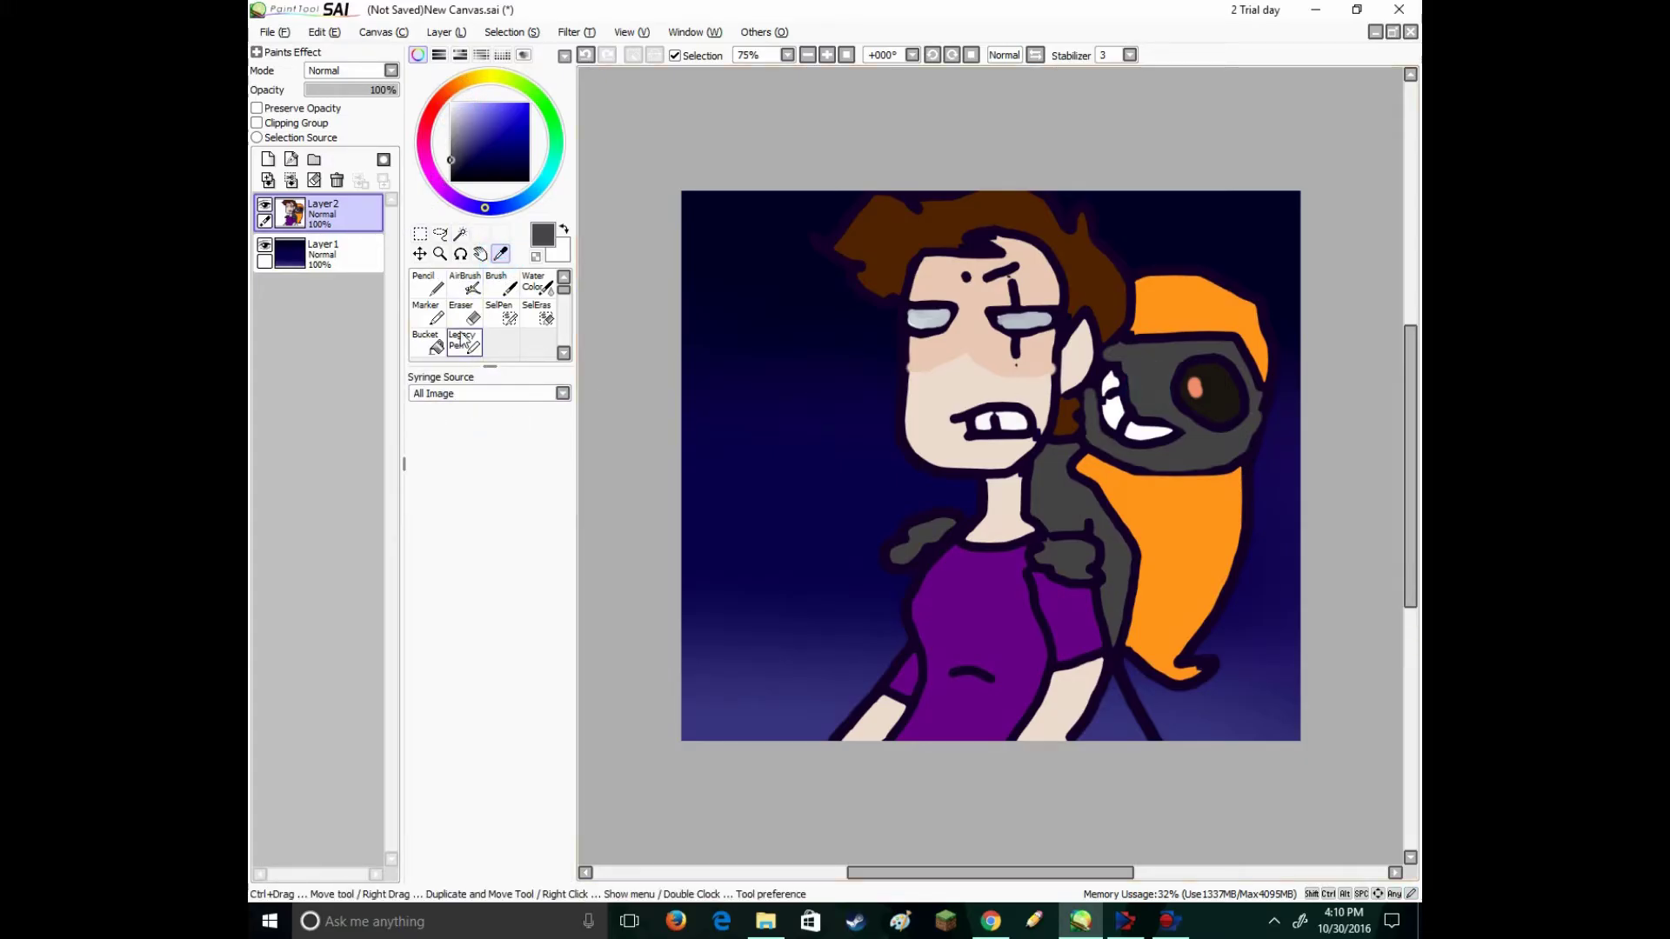
click(436, 355)
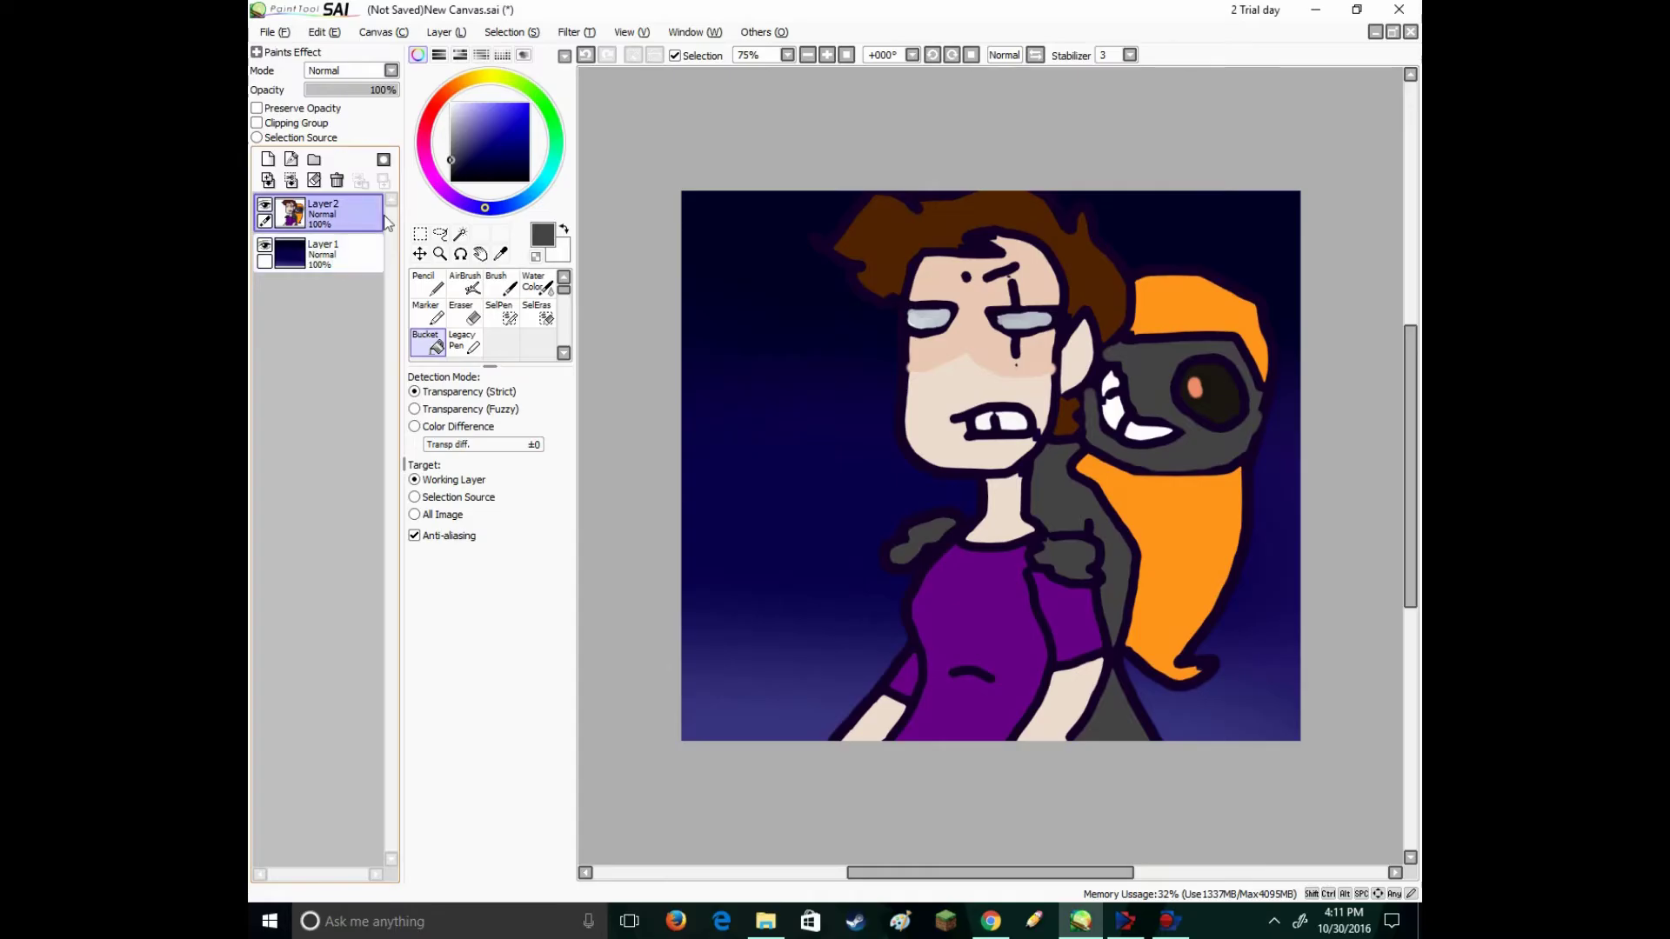
- Draw the missing arm outline from the second character's hand to the first character's neck with the sampled outline color, Pencil size 20
click(460, 163)
click(428, 285)
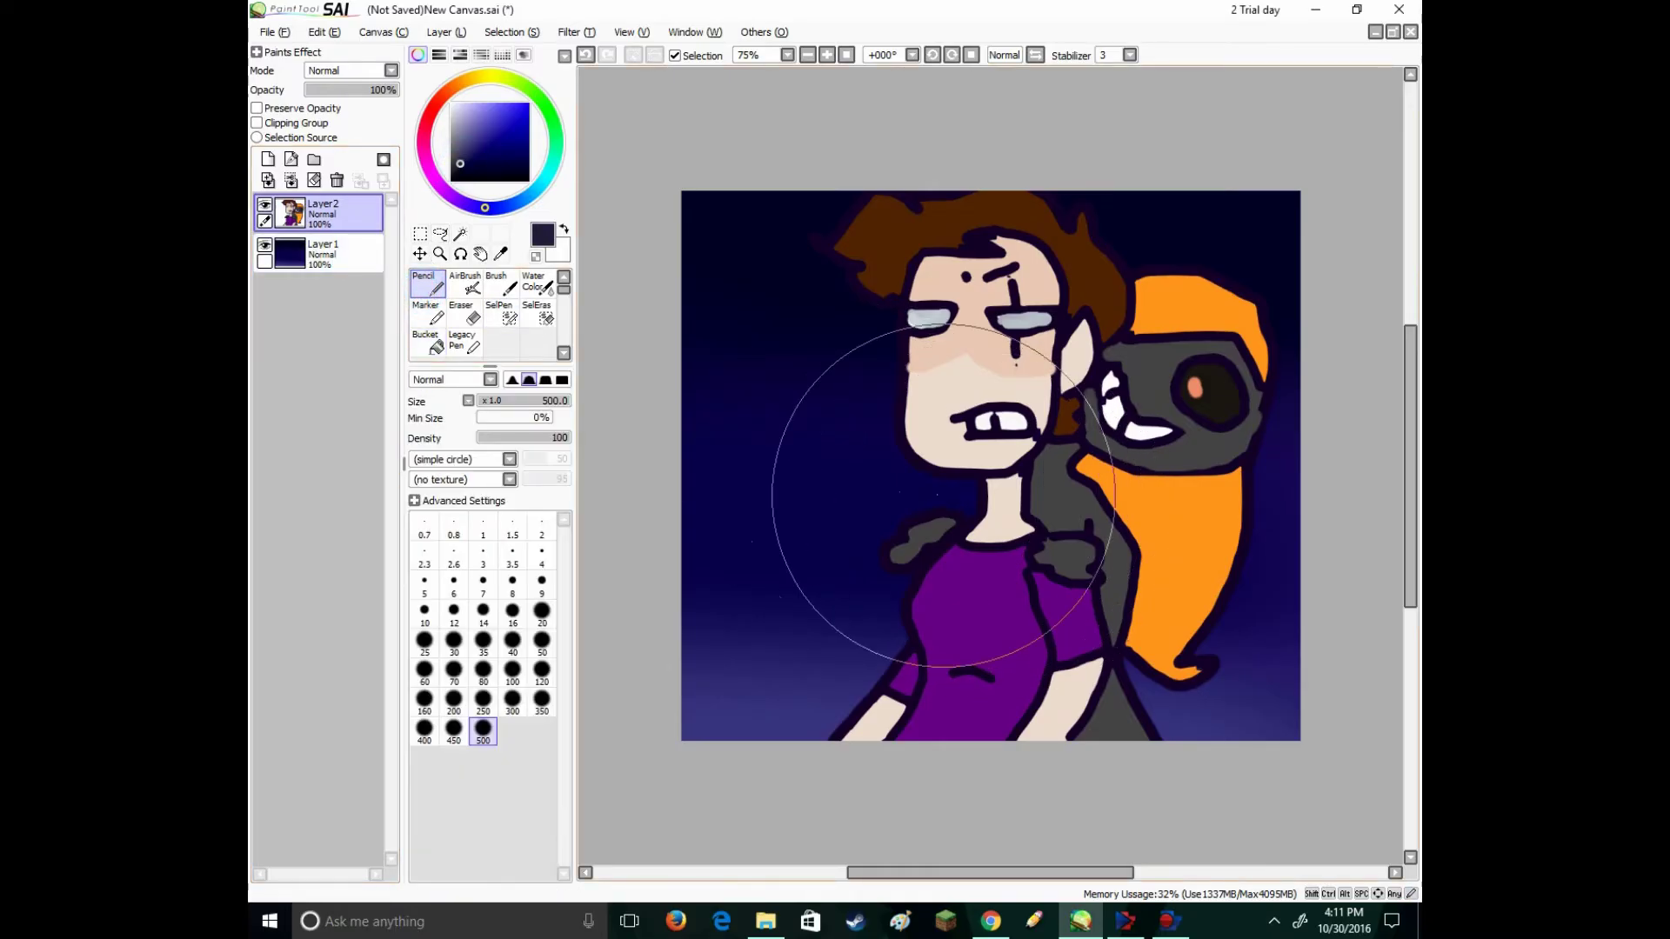
click(507, 255)
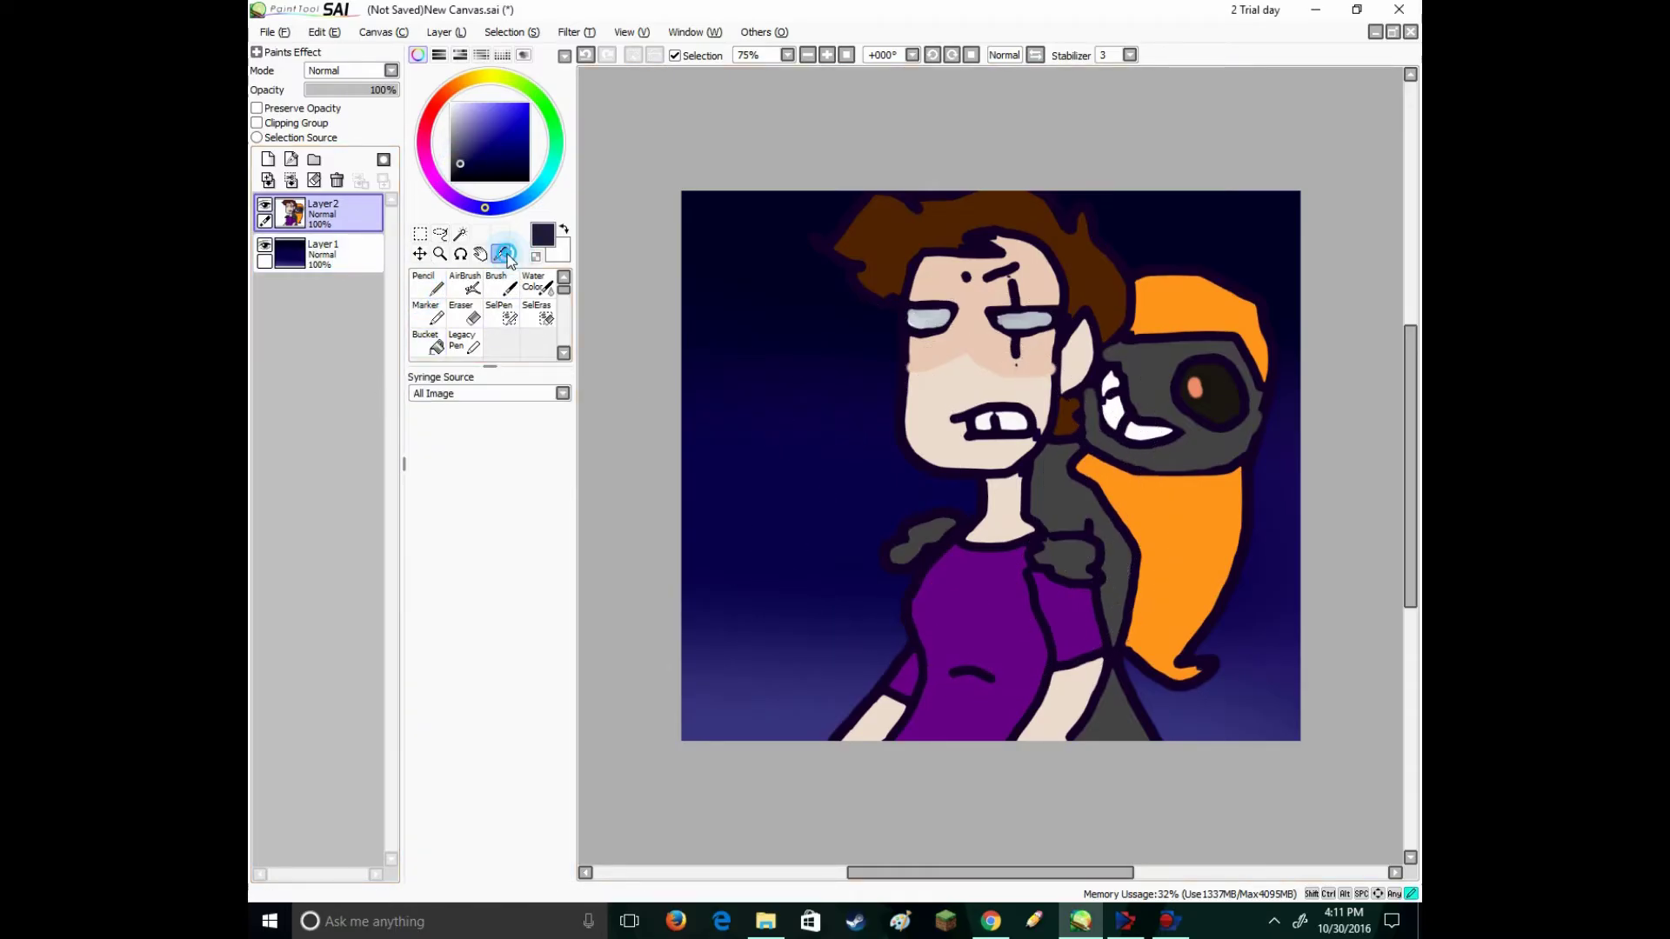
click(908, 389)
click(428, 286)
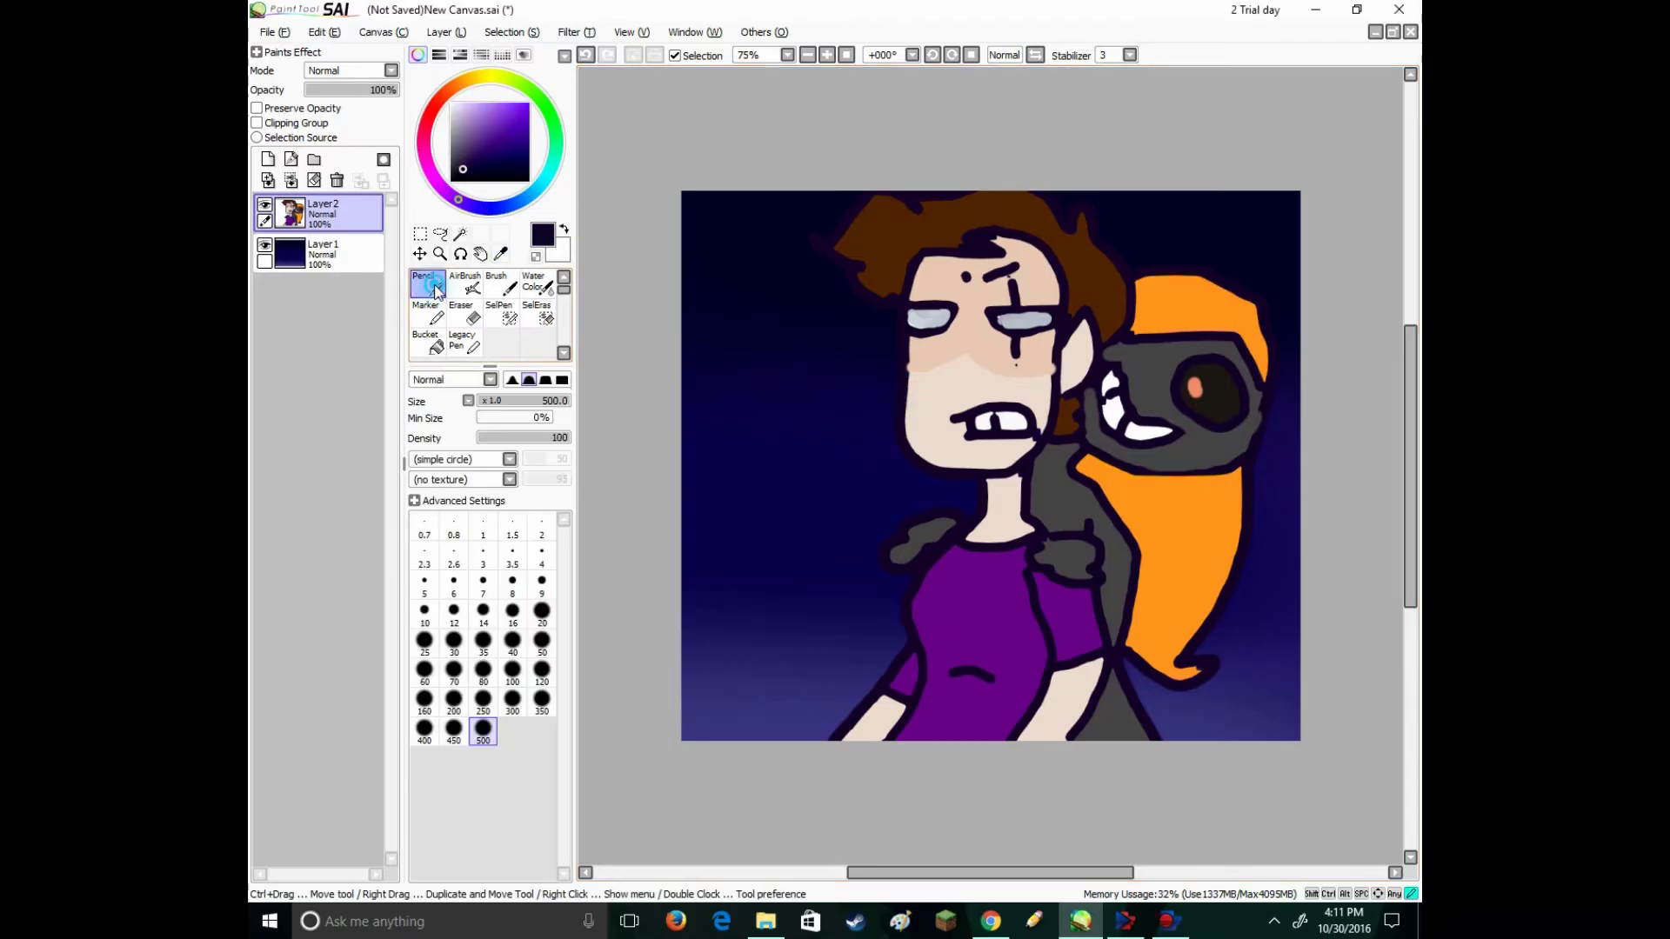
click(541, 614)
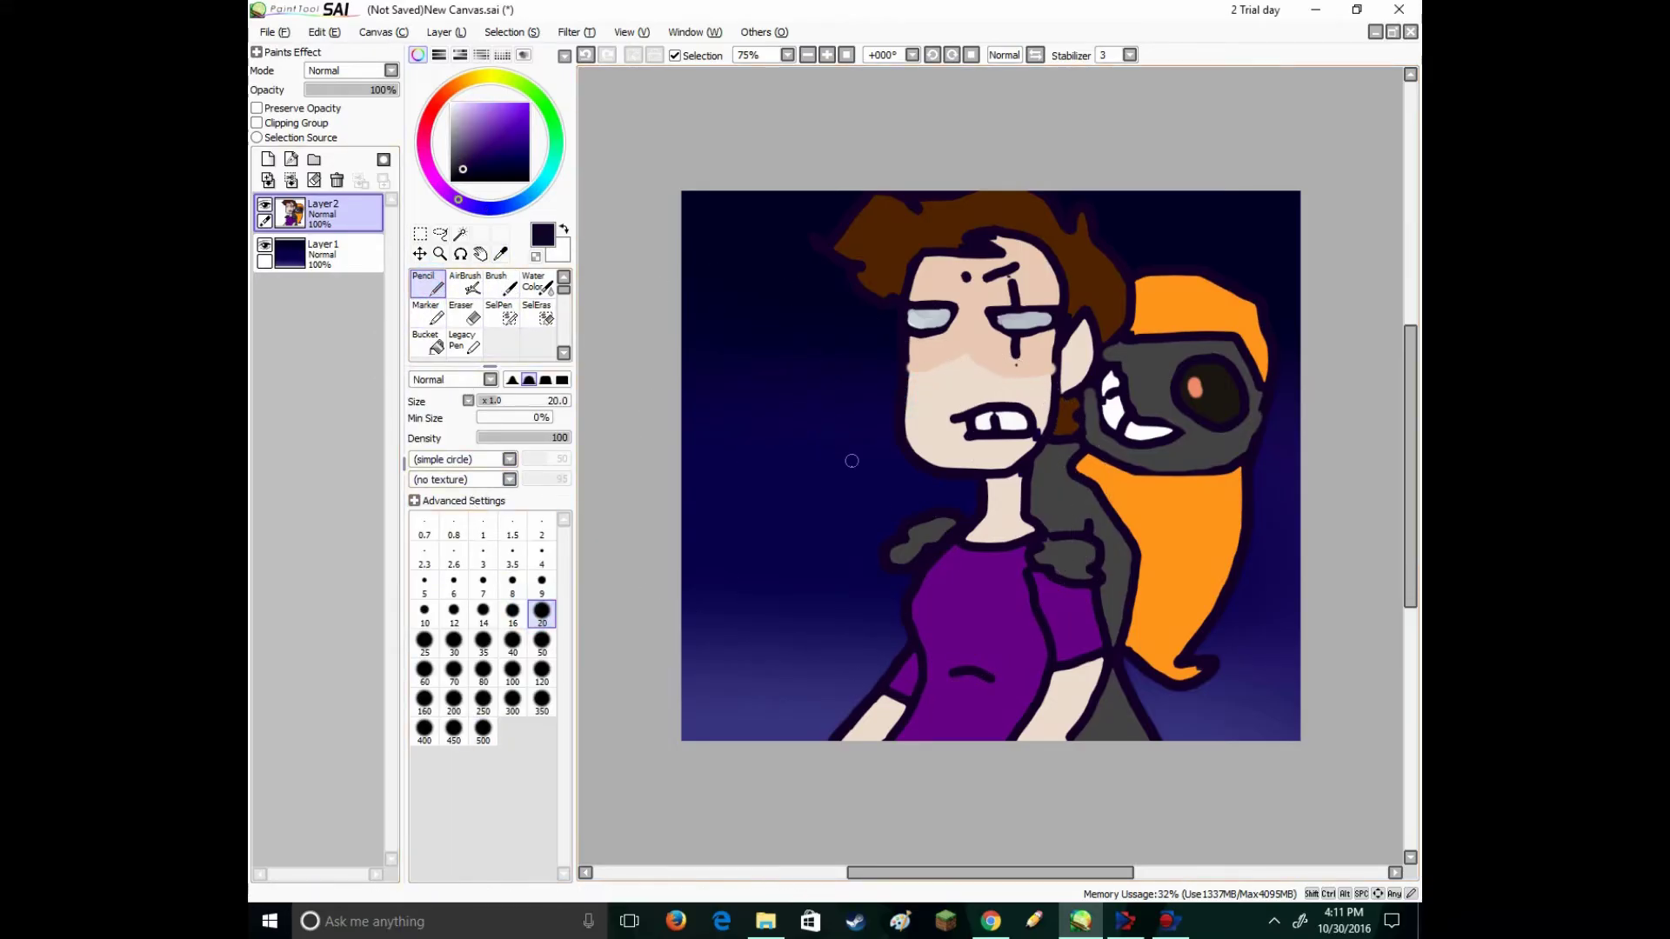
drag(973, 494, 901, 493)
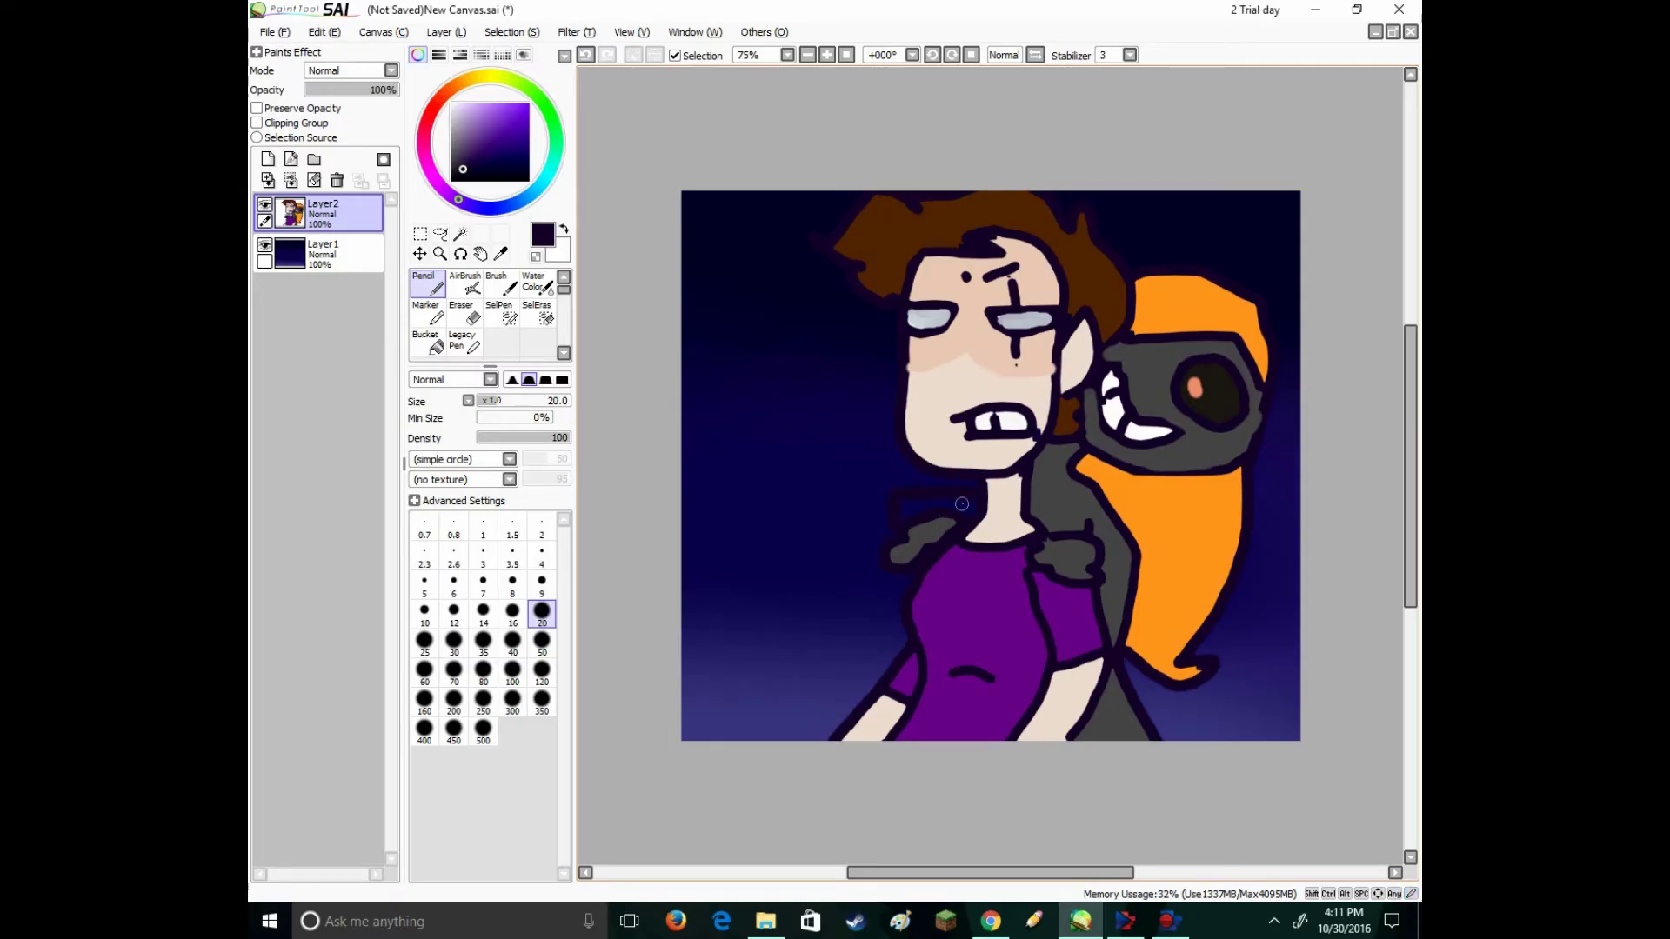
drag(944, 509, 977, 494)
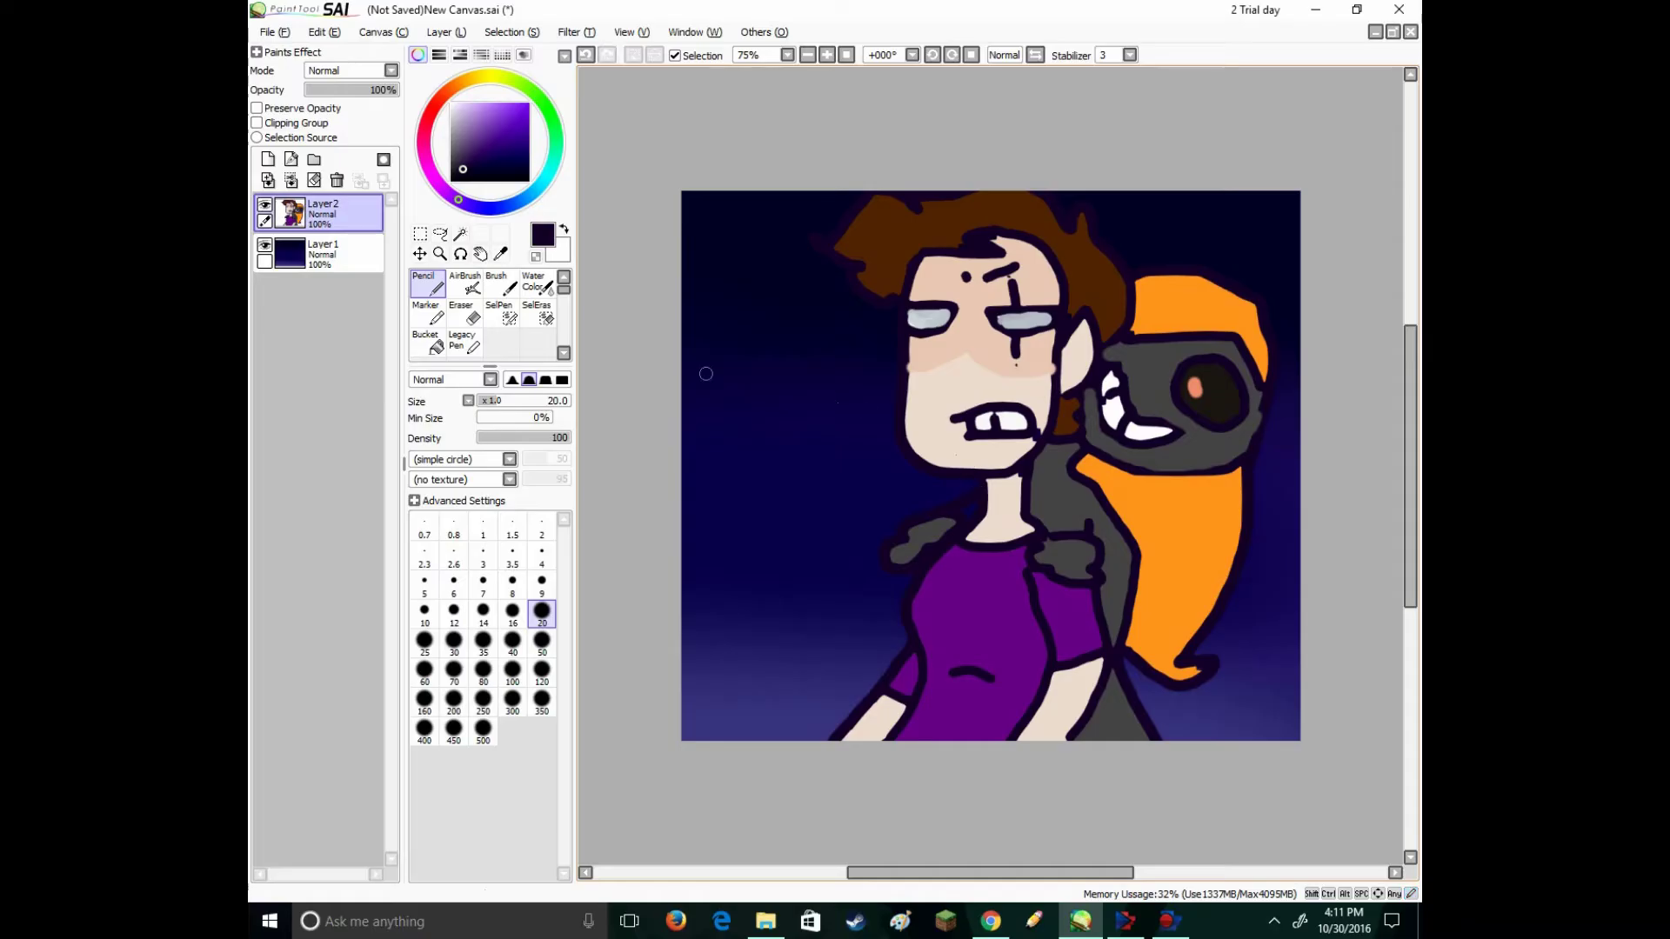
- Fill the newly outlined arm with the second character's dark gray using the Bucket, and choose white as the Pencil color
click(500, 253)
click(1066, 466)
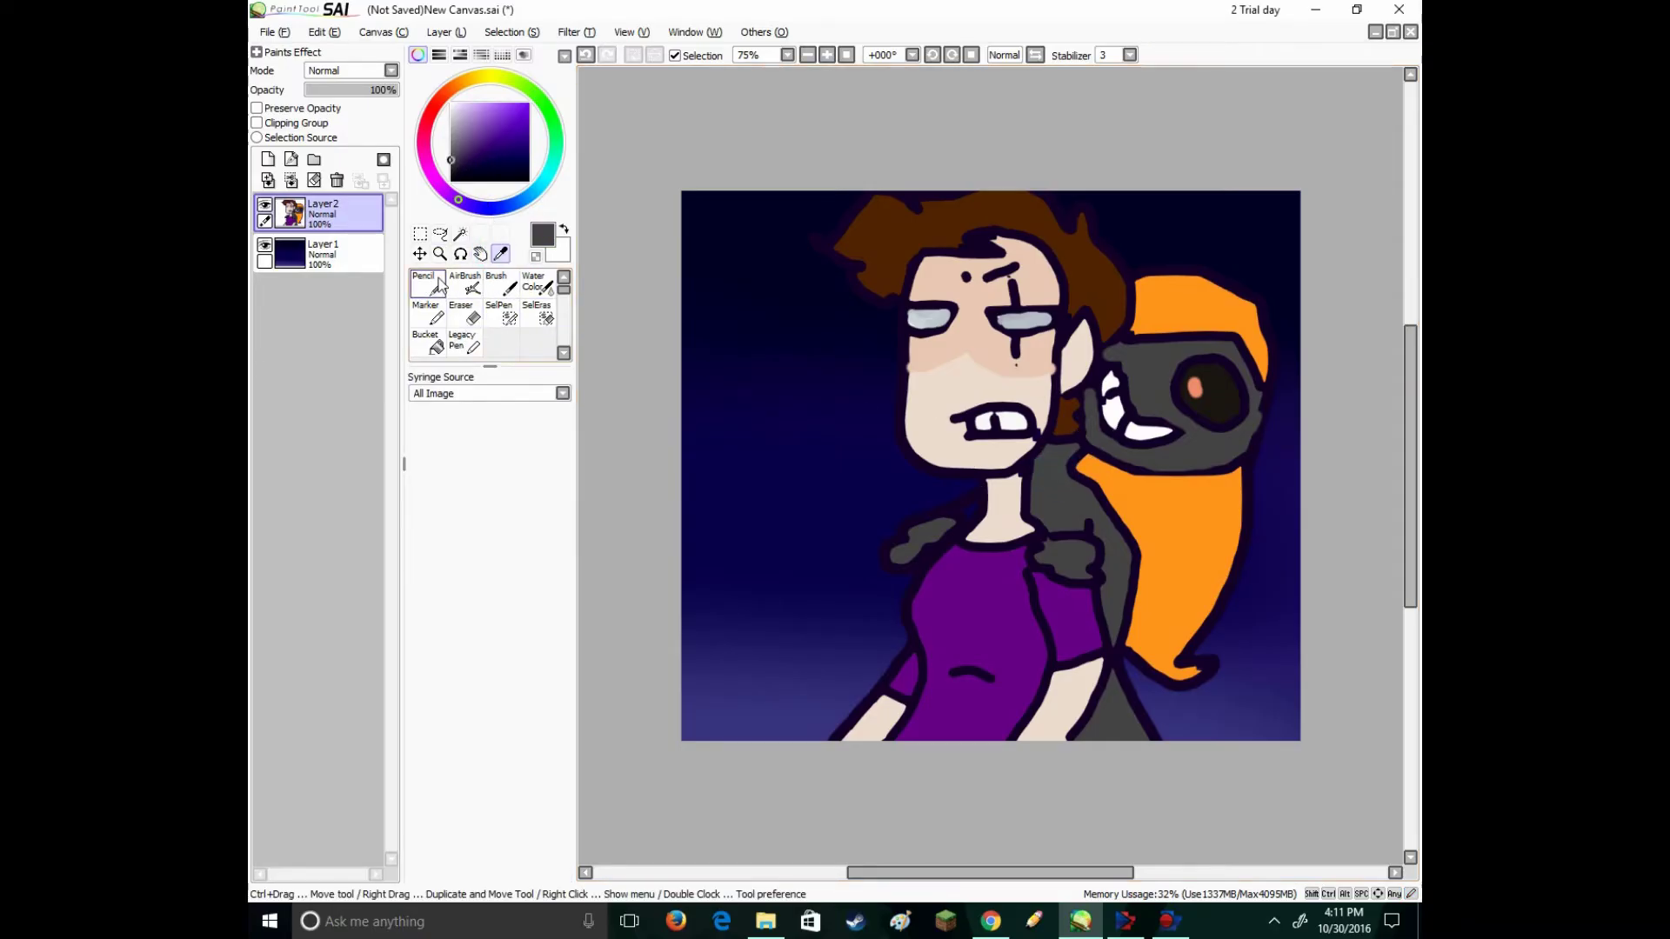
click(434, 350)
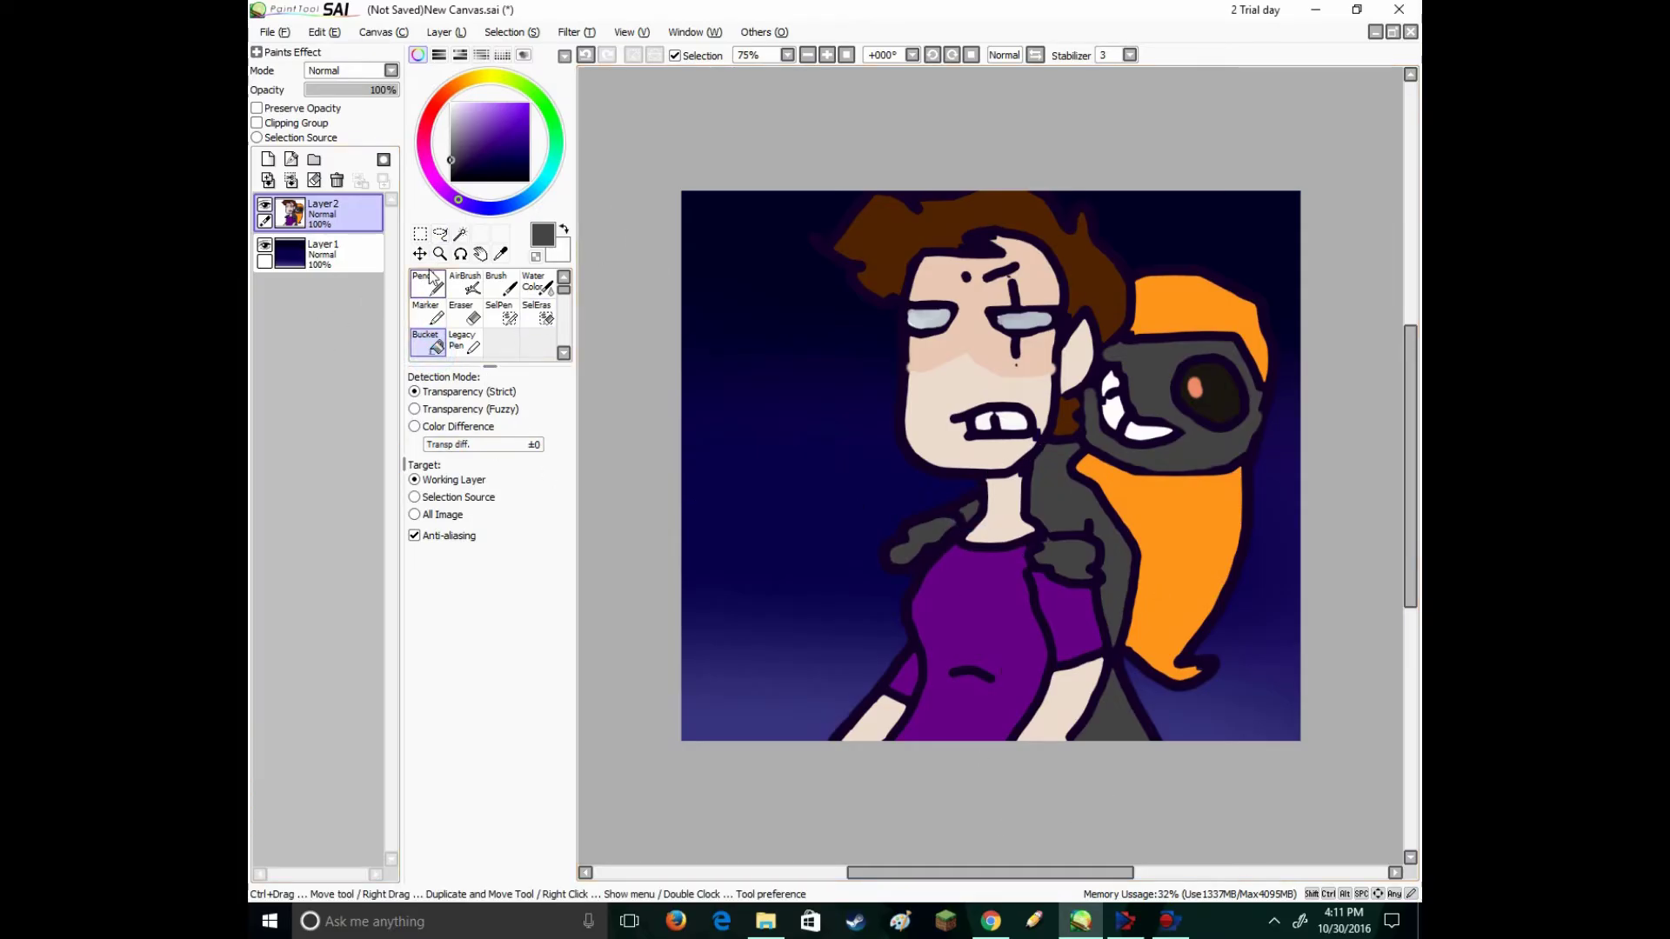
drag(452, 138, 453, 106)
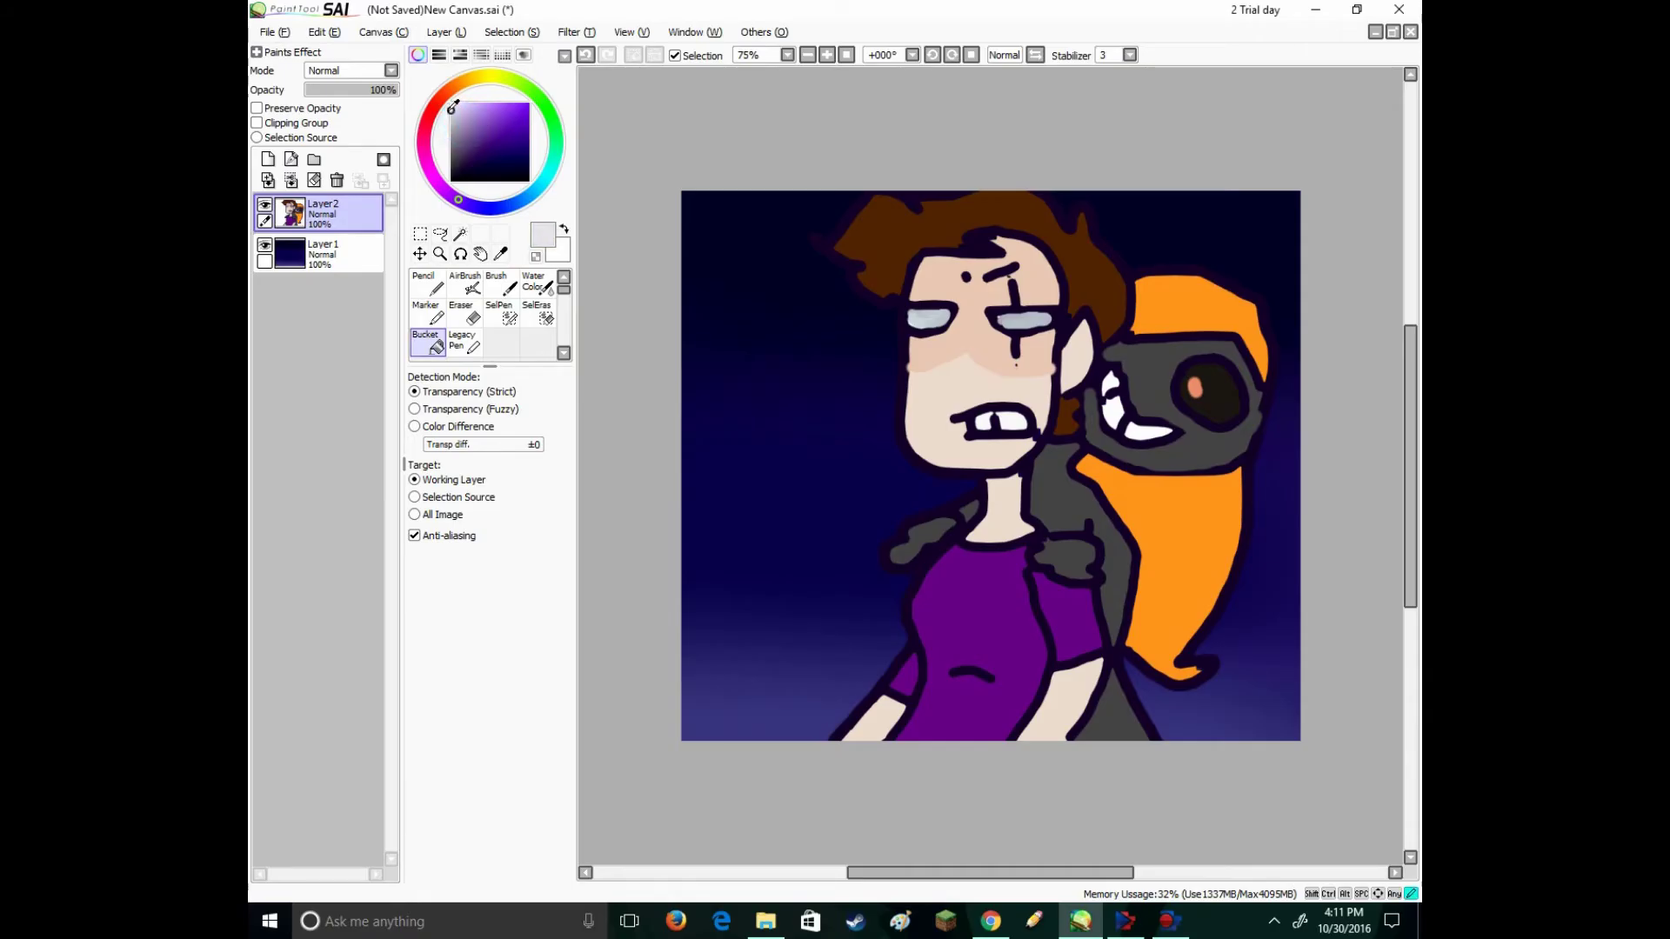
click(433, 287)
- Switch to YouTube in Chrome, play the Lukas Graham 7 Years remix, skip its ad, and return to PaintTool SAI
click(990, 920)
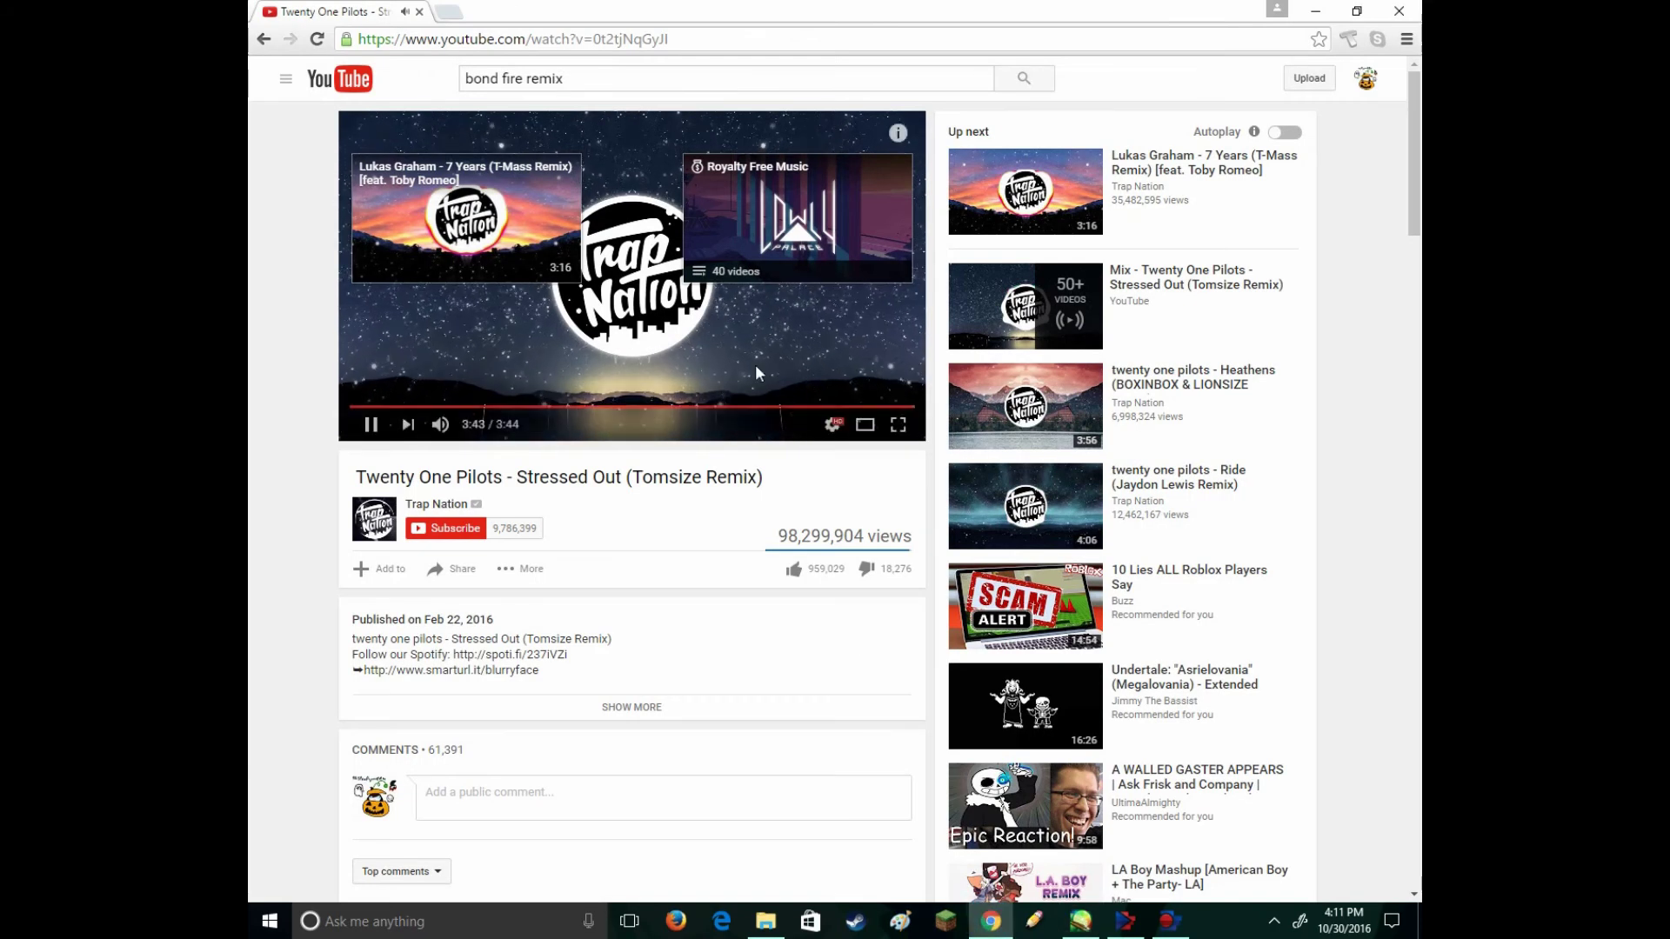
click(1063, 816)
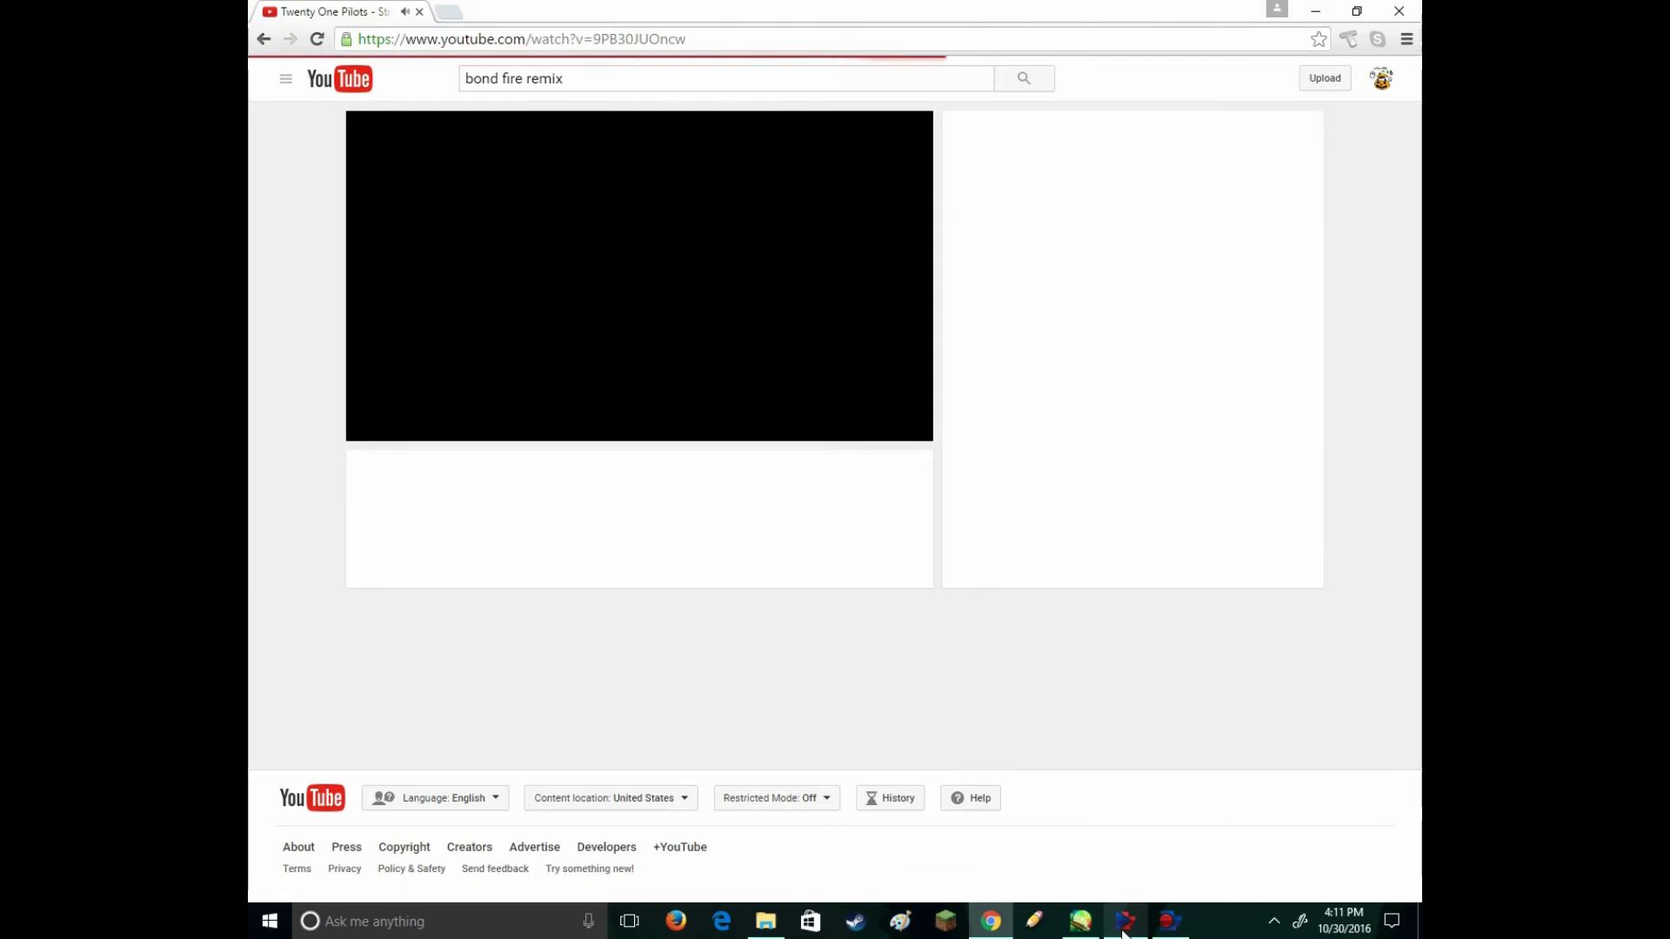
click(1080, 920)
drag(461, 117, 451, 102)
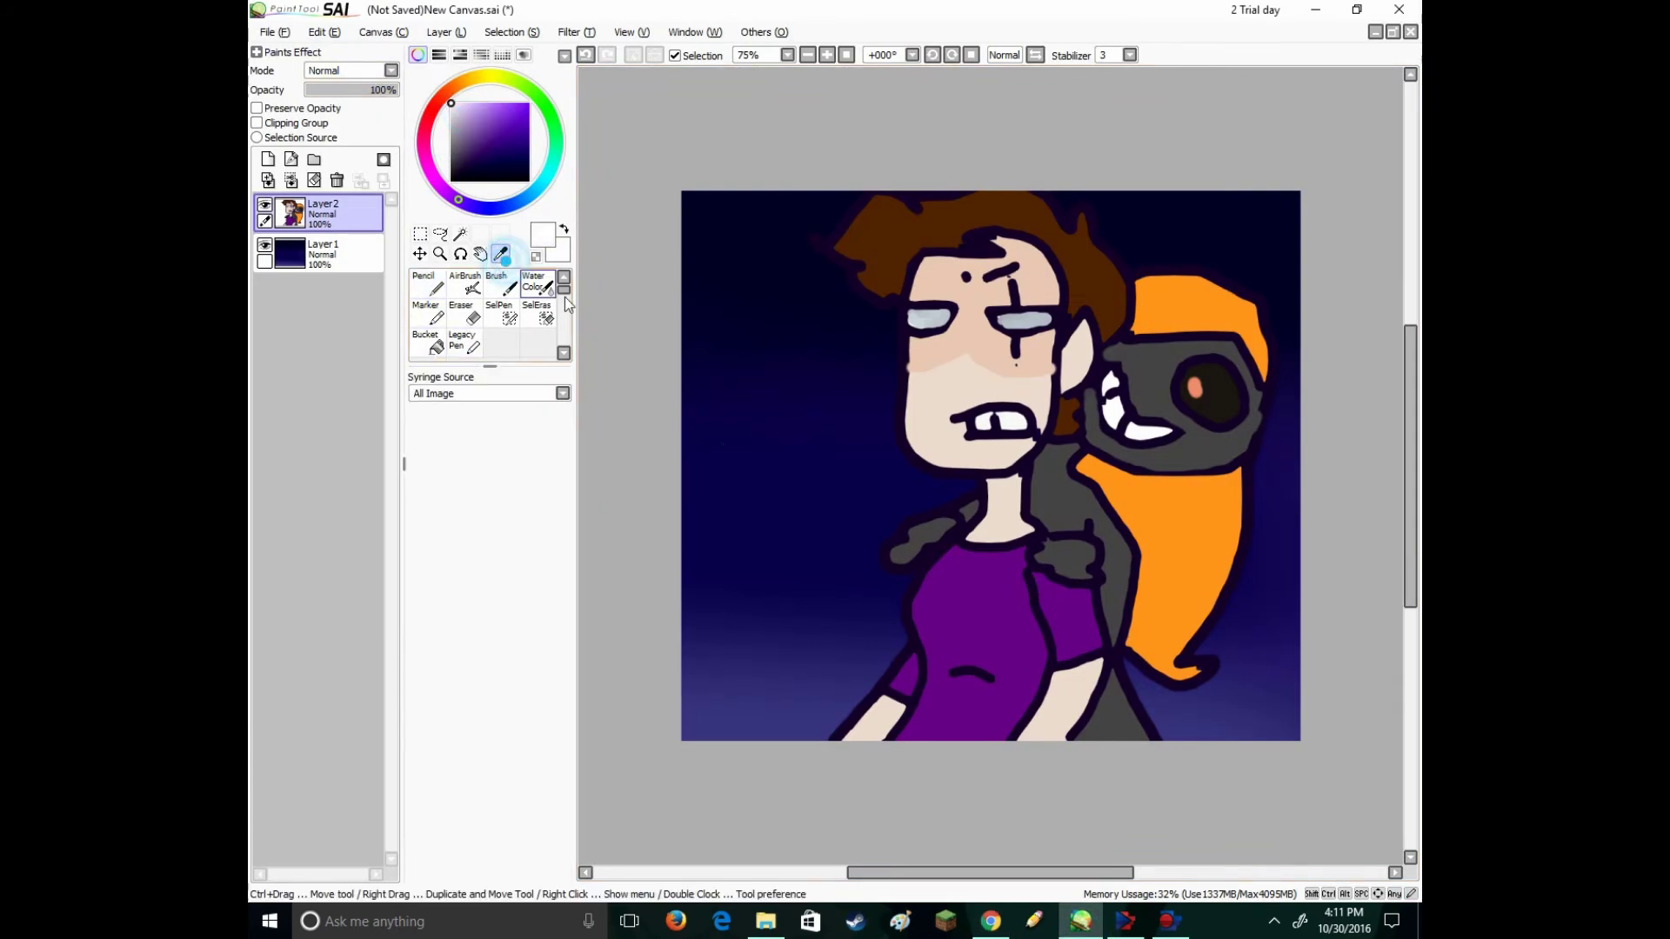
click(990, 921)
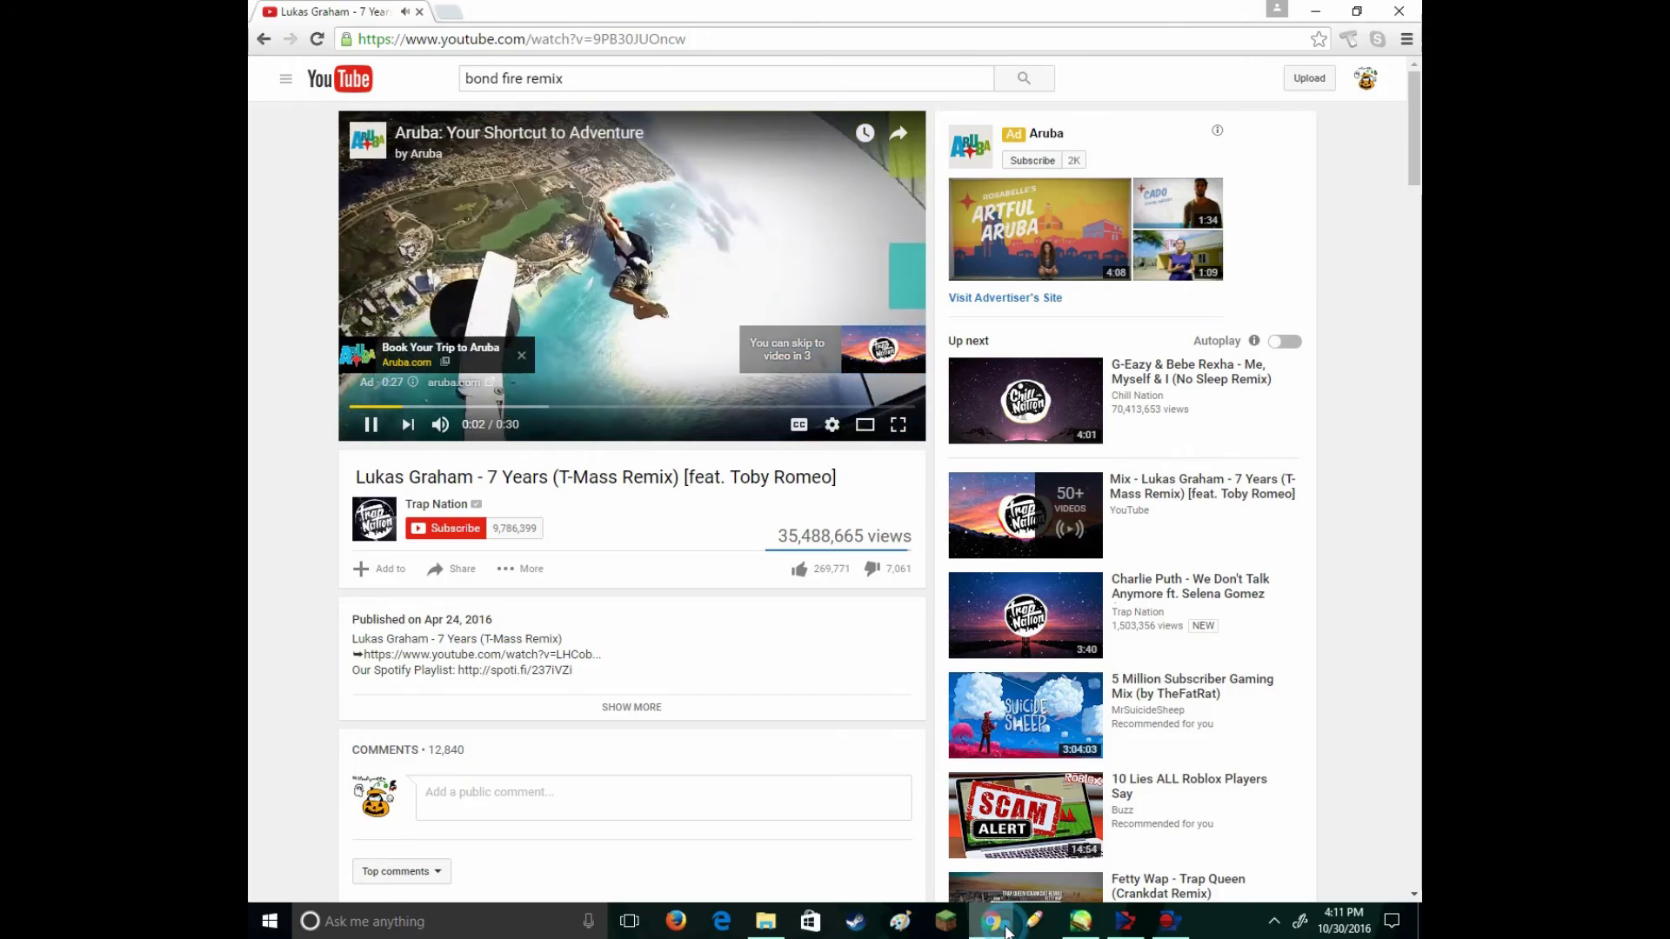
click(831, 357)
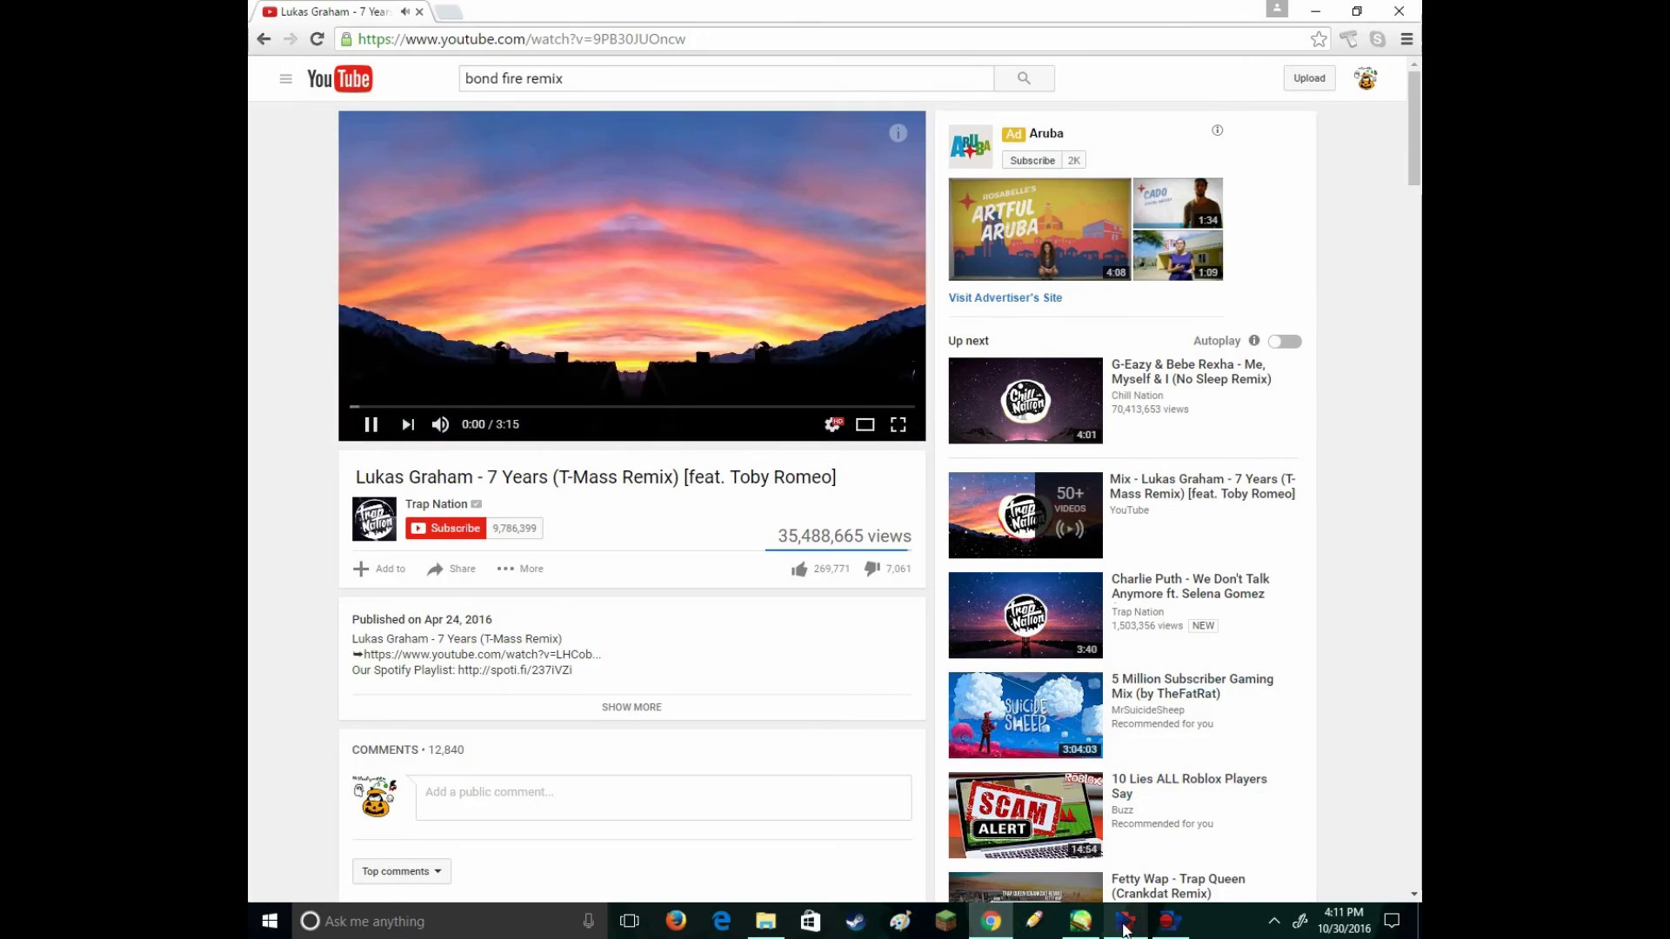
click(1080, 921)
- Airbrush soft white size 500 glows on Layer2 over the upper background and the characters' lower bodies
click(426, 282)
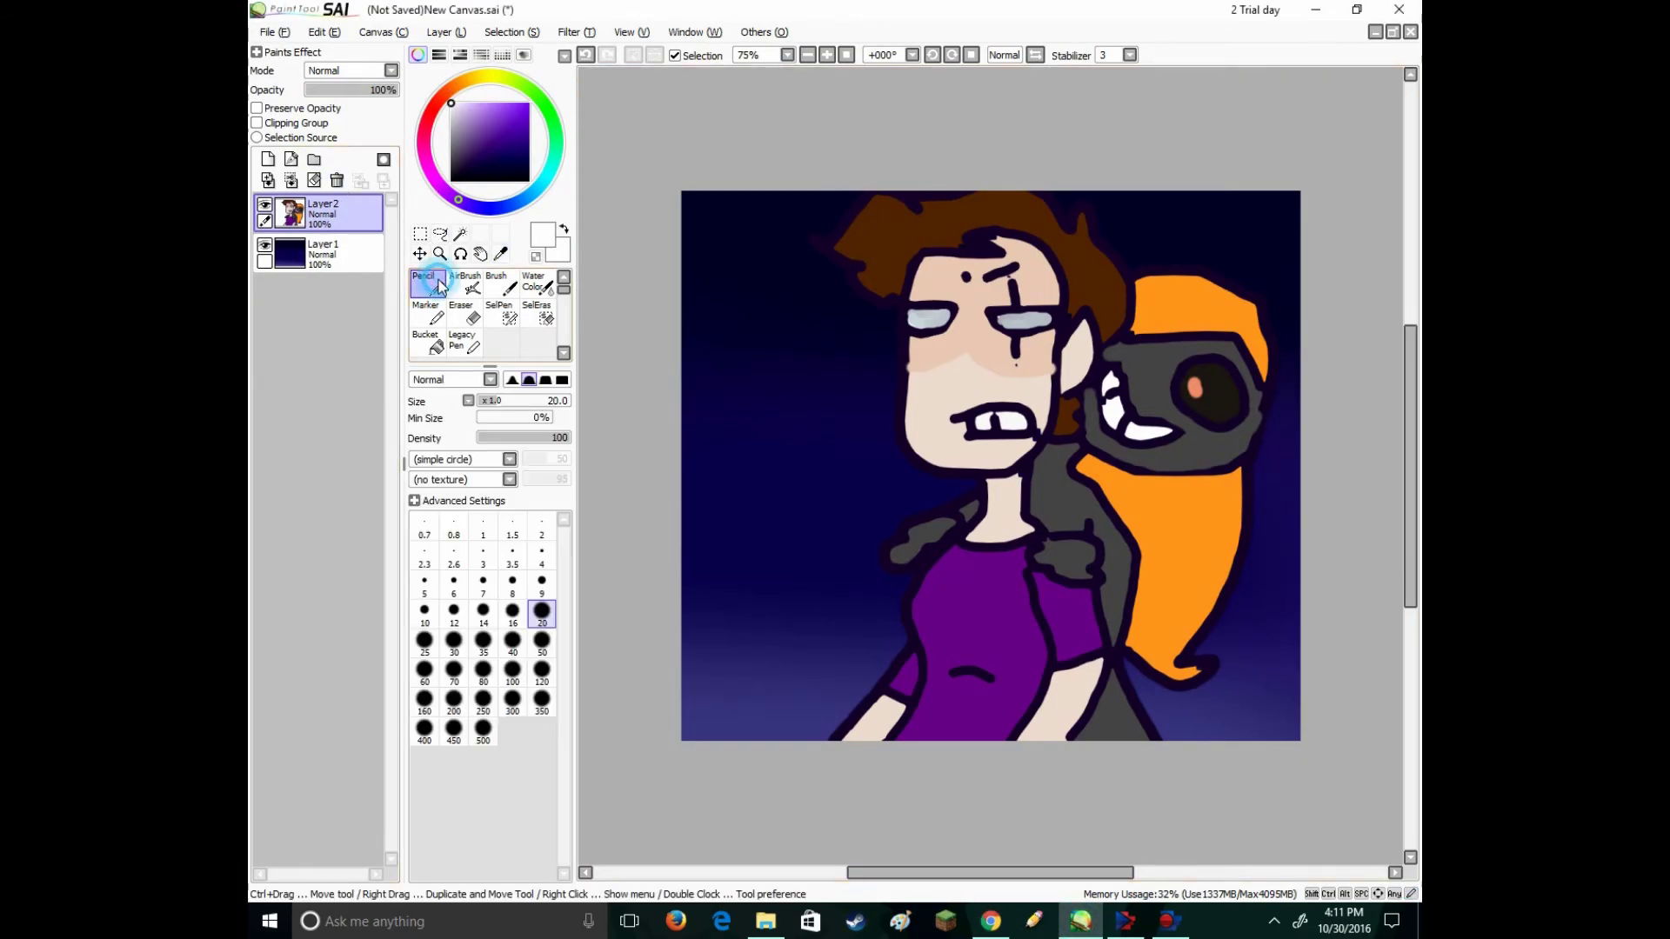
click(466, 282)
click(755, 281)
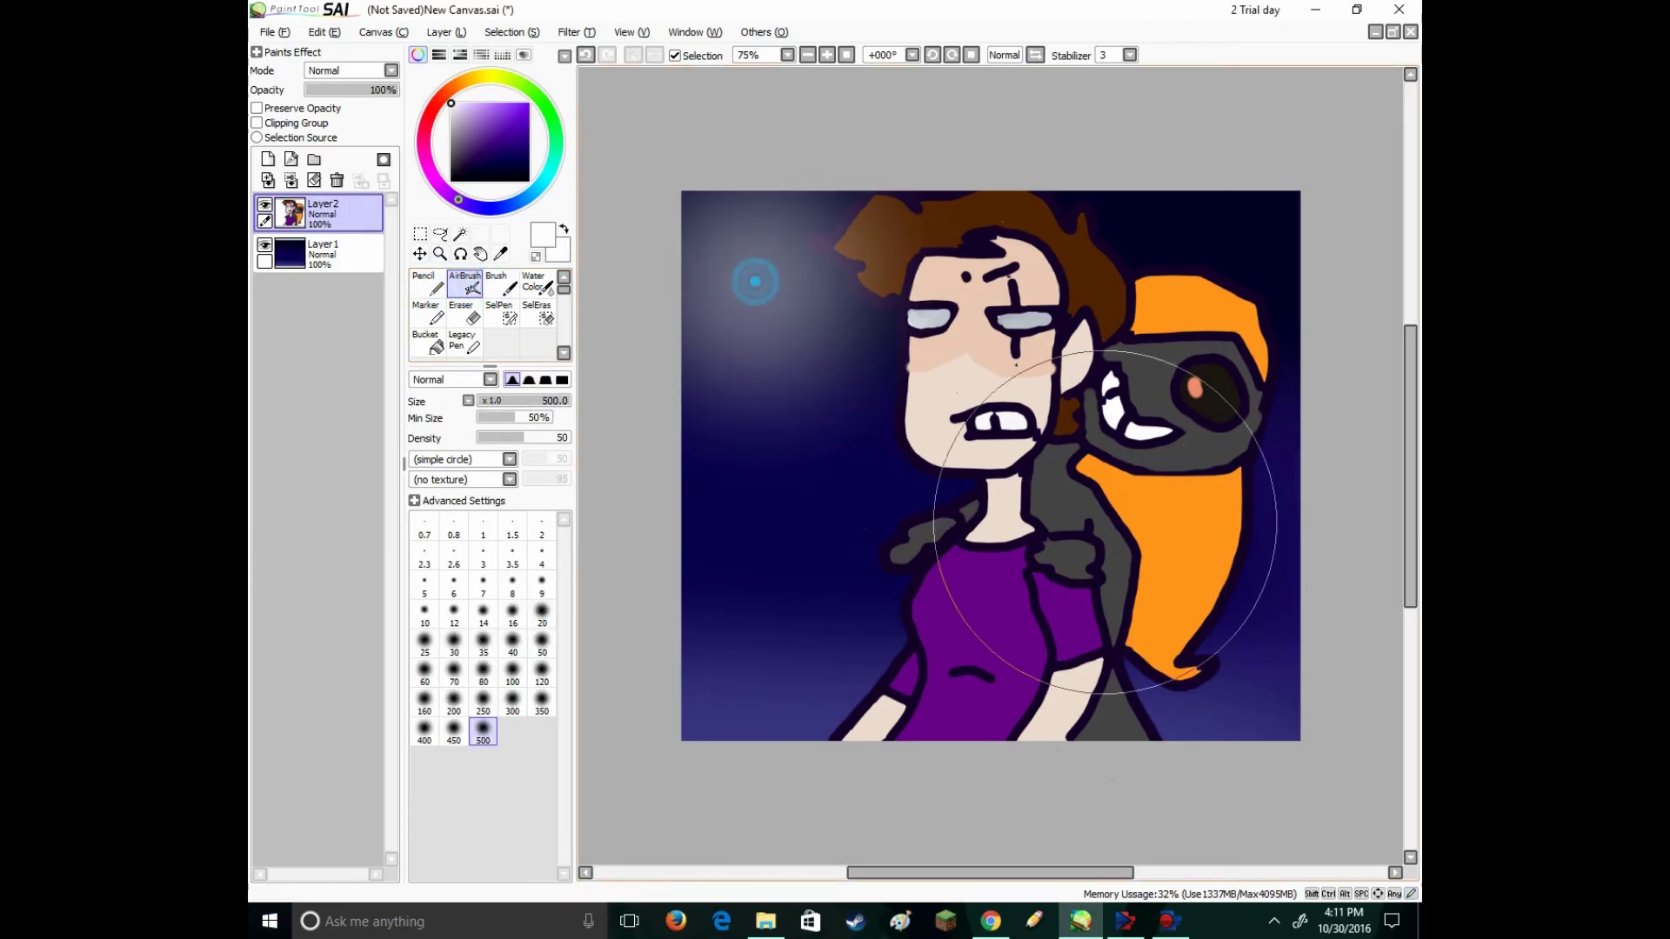
click(1140, 652)
click(972, 615)
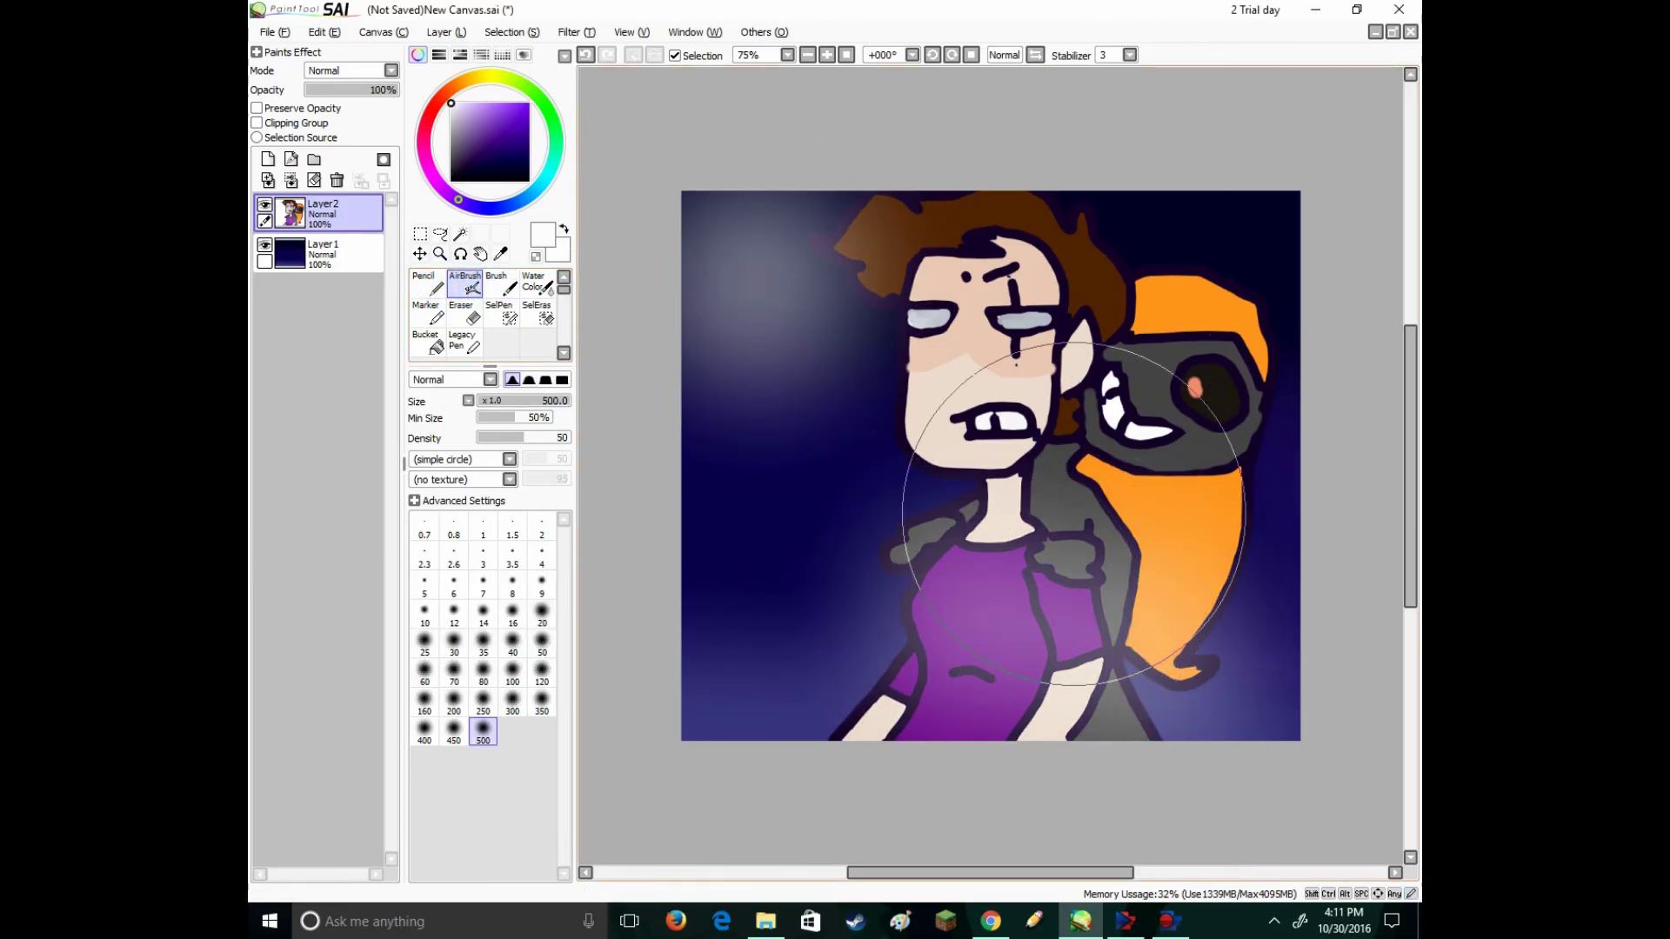
- Undo the recent white Airbrush glows on Layer2
key(ctrl+z)
key(ctrl+z)
key(ctrl+z)
key(ctrl+z)
key(ctrl+z)
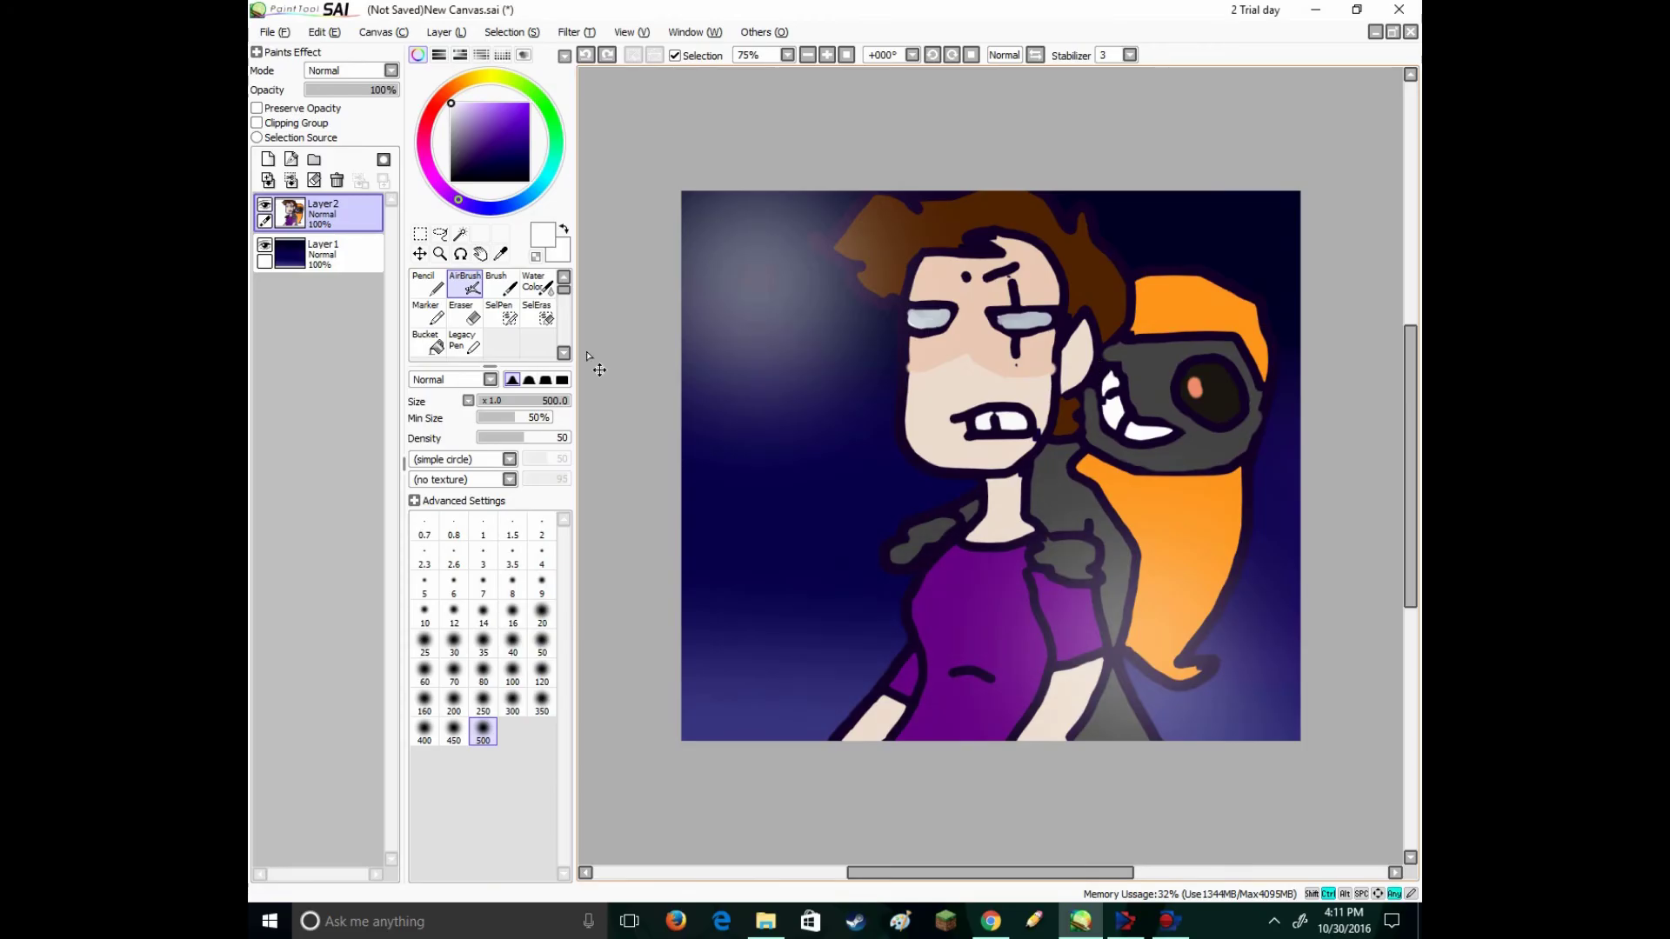
key(ctrl+z)
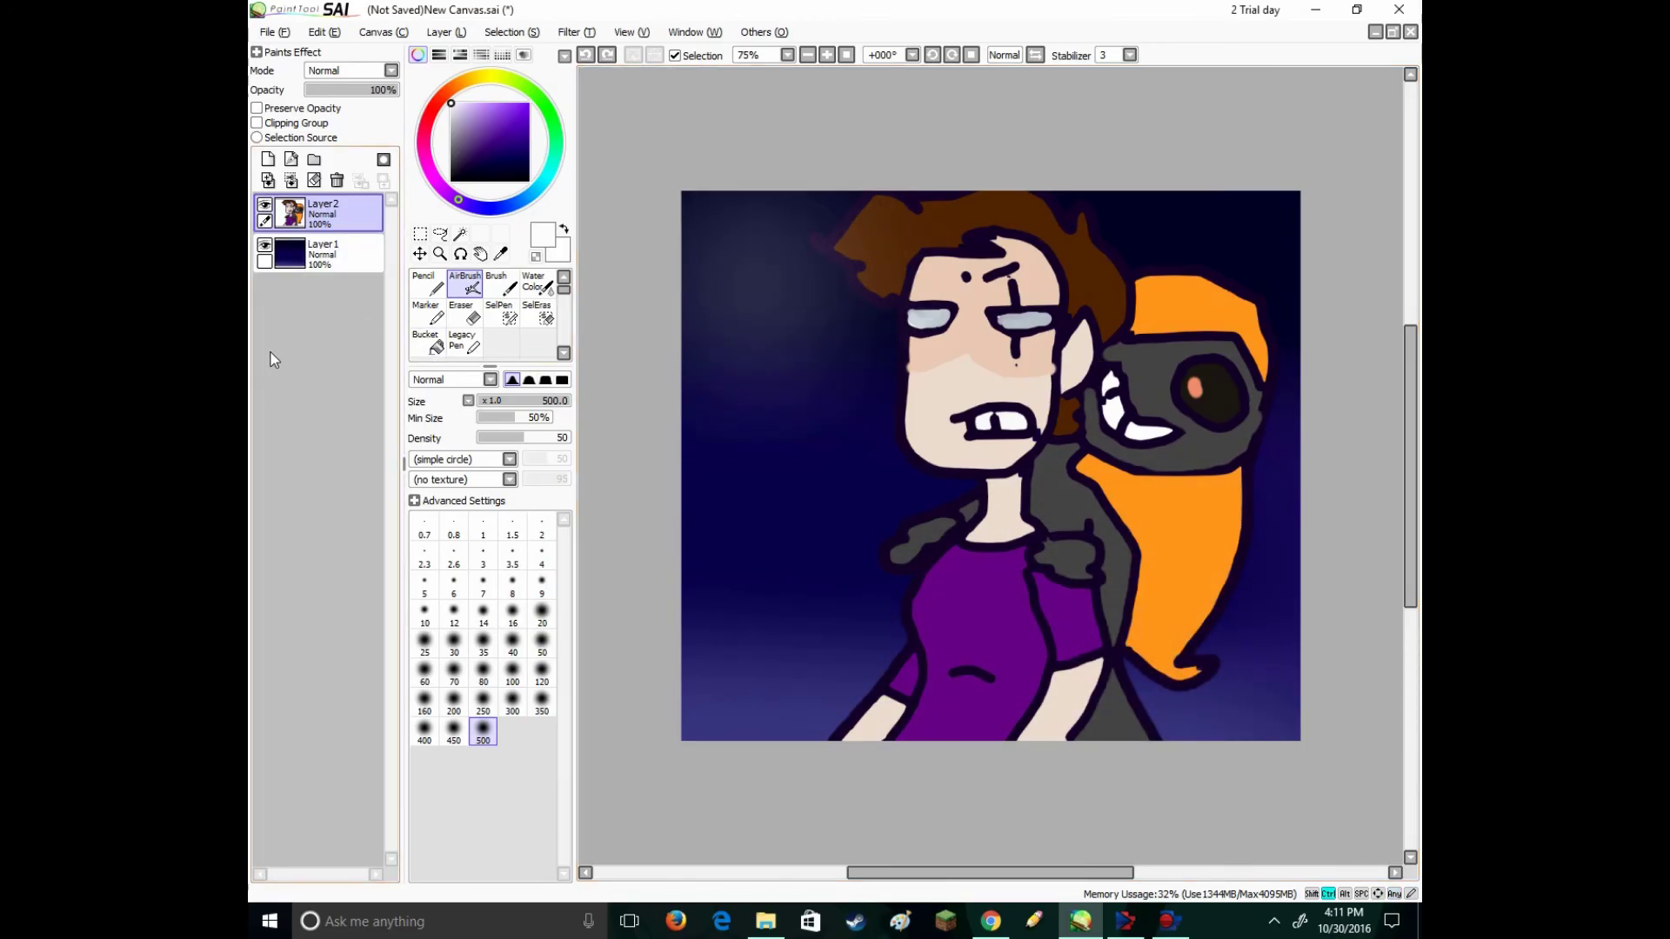
- Airbrush faint white glow spots across the background on Layer1, around and behind the characters
click(322, 252)
click(813, 529)
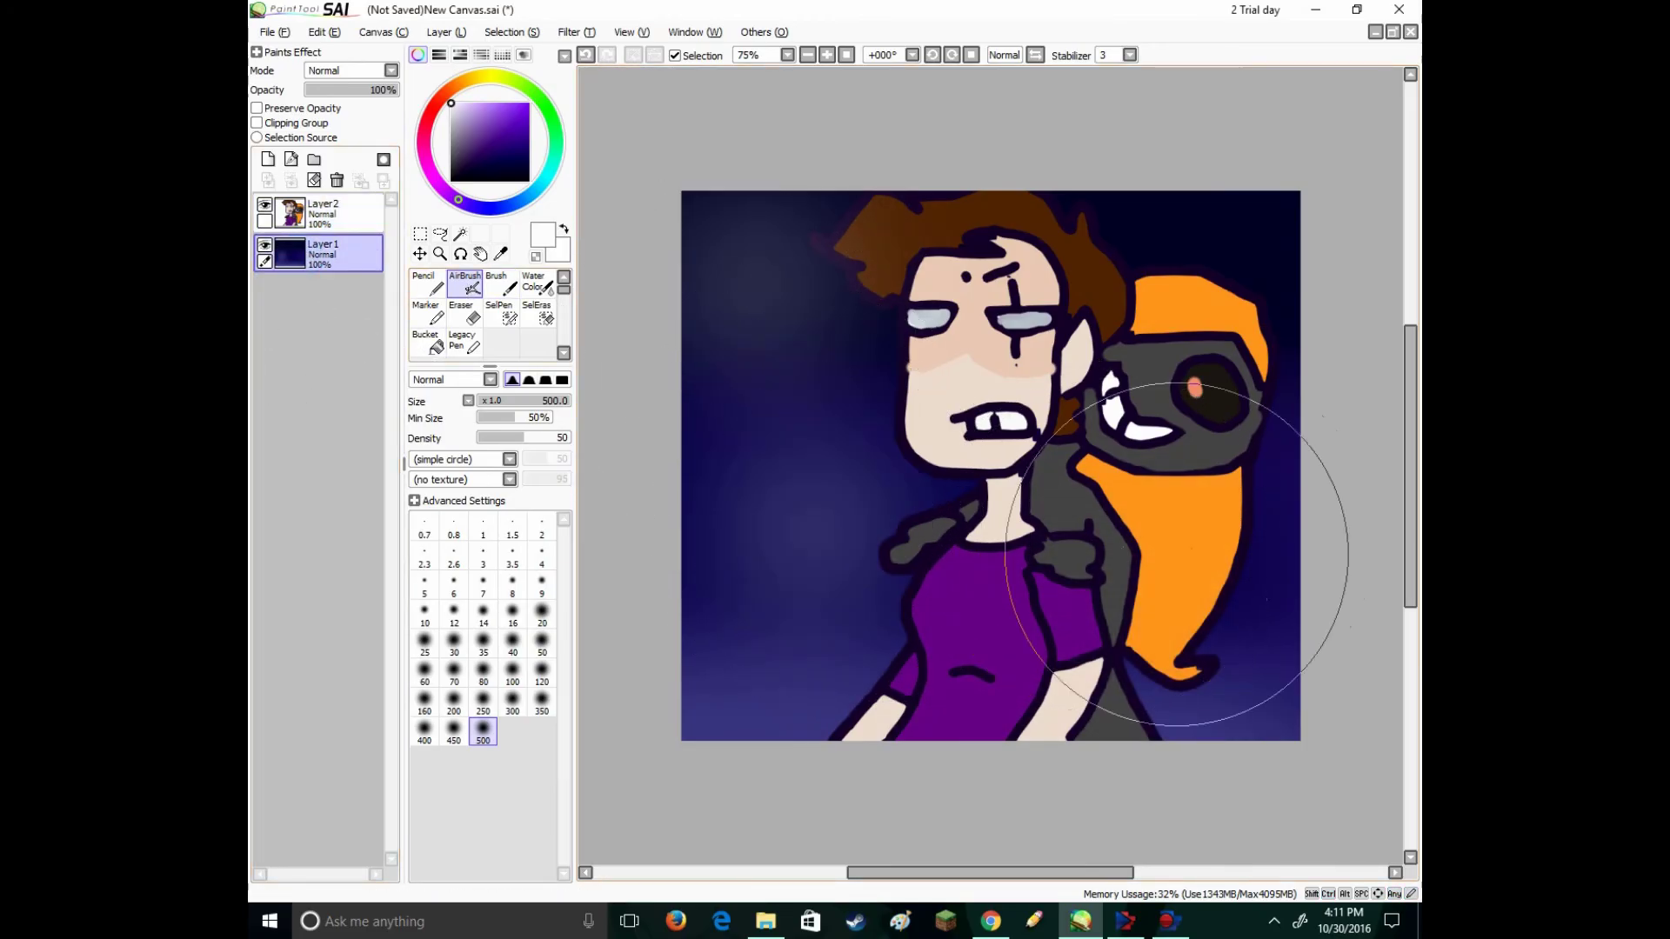
click(1197, 313)
click(1010, 426)
click(1217, 739)
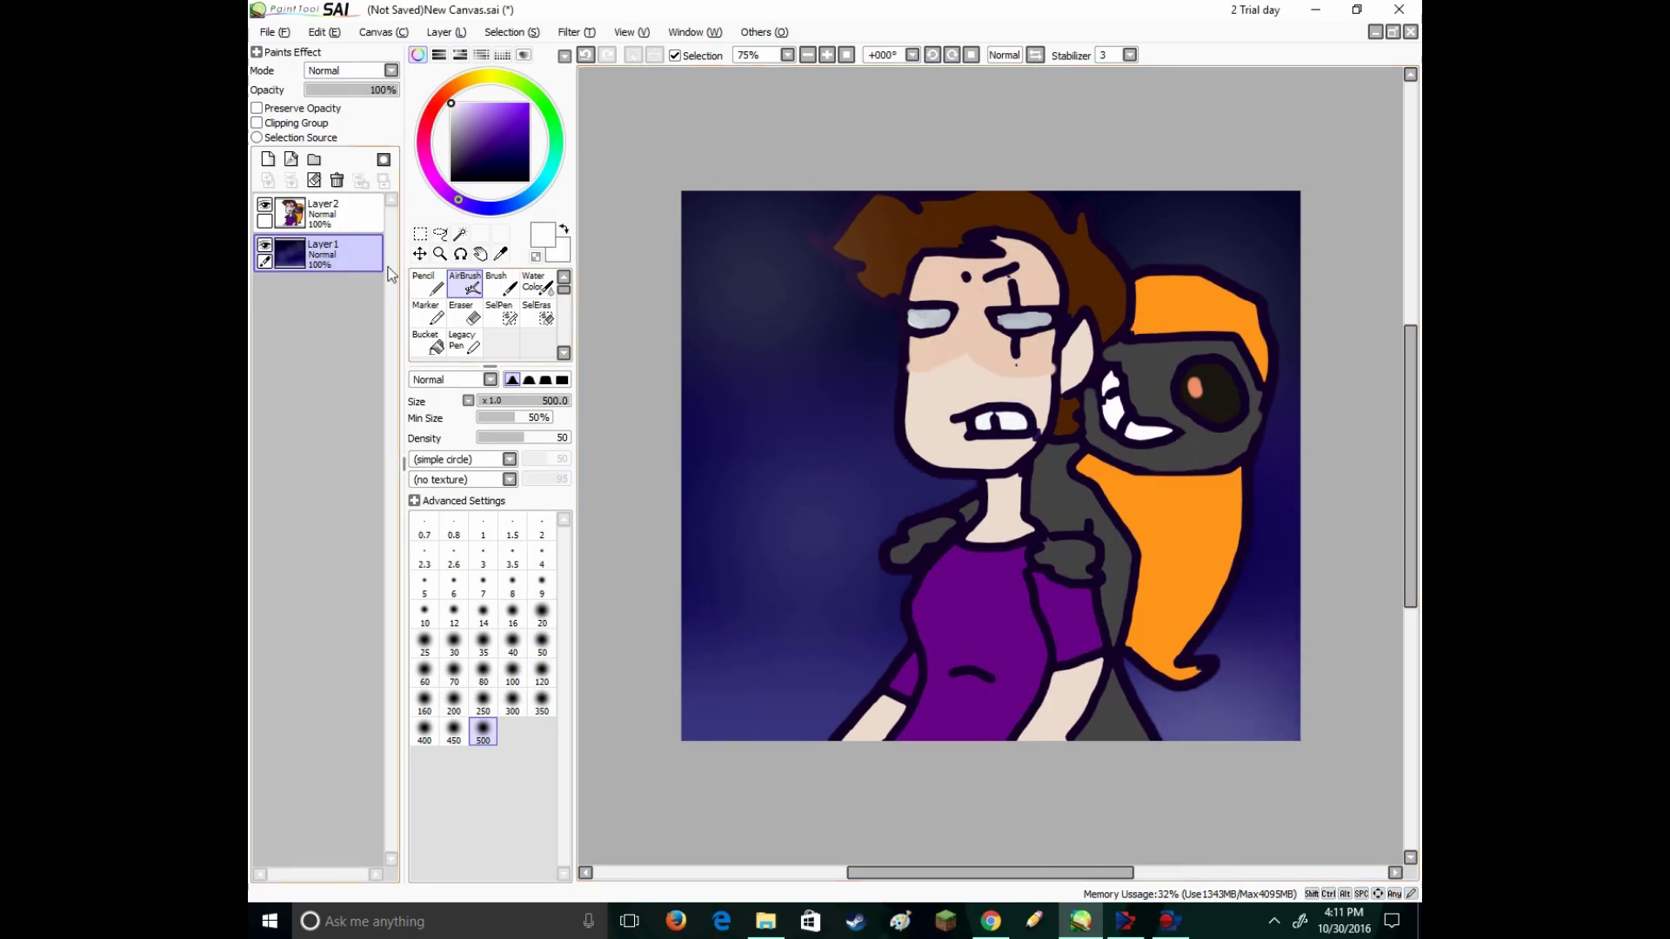
- Airbrush soft white haze on Layer2 over the characters and the background beside them
click(323, 213)
mouse_move(818, 449)
mouse_down()
mouse_move(903, 455)
mouse_move(928, 546)
mouse_move(976, 397)
mouse_up()
click(1265, 353)
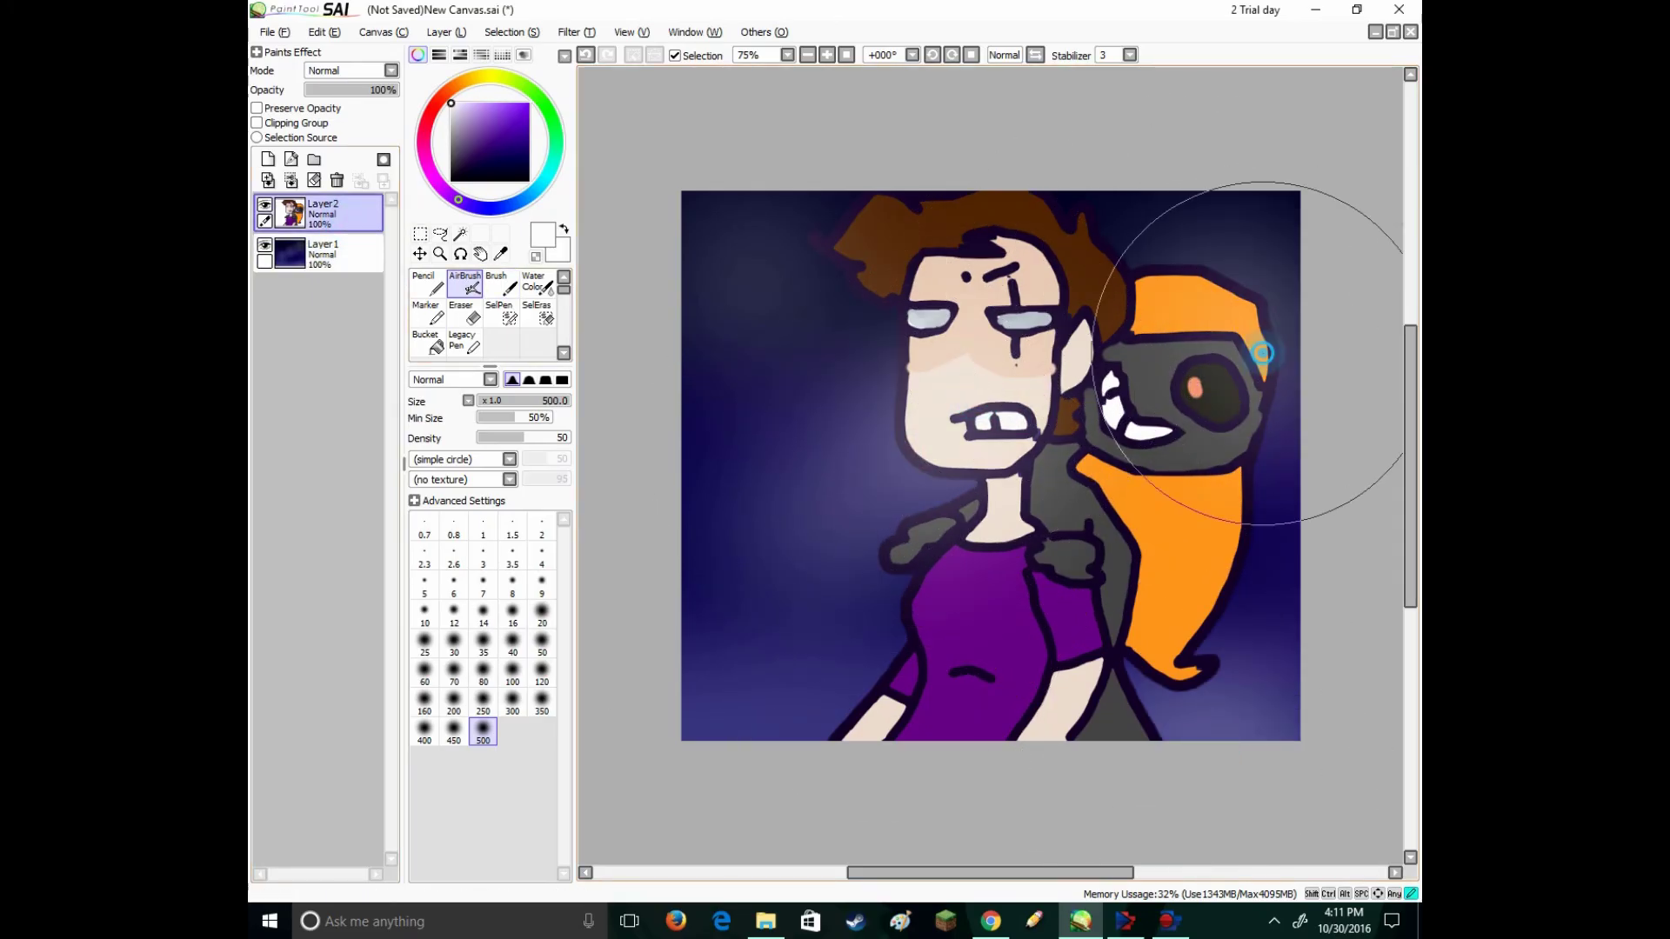
click(962, 685)
click(768, 701)
click(719, 414)
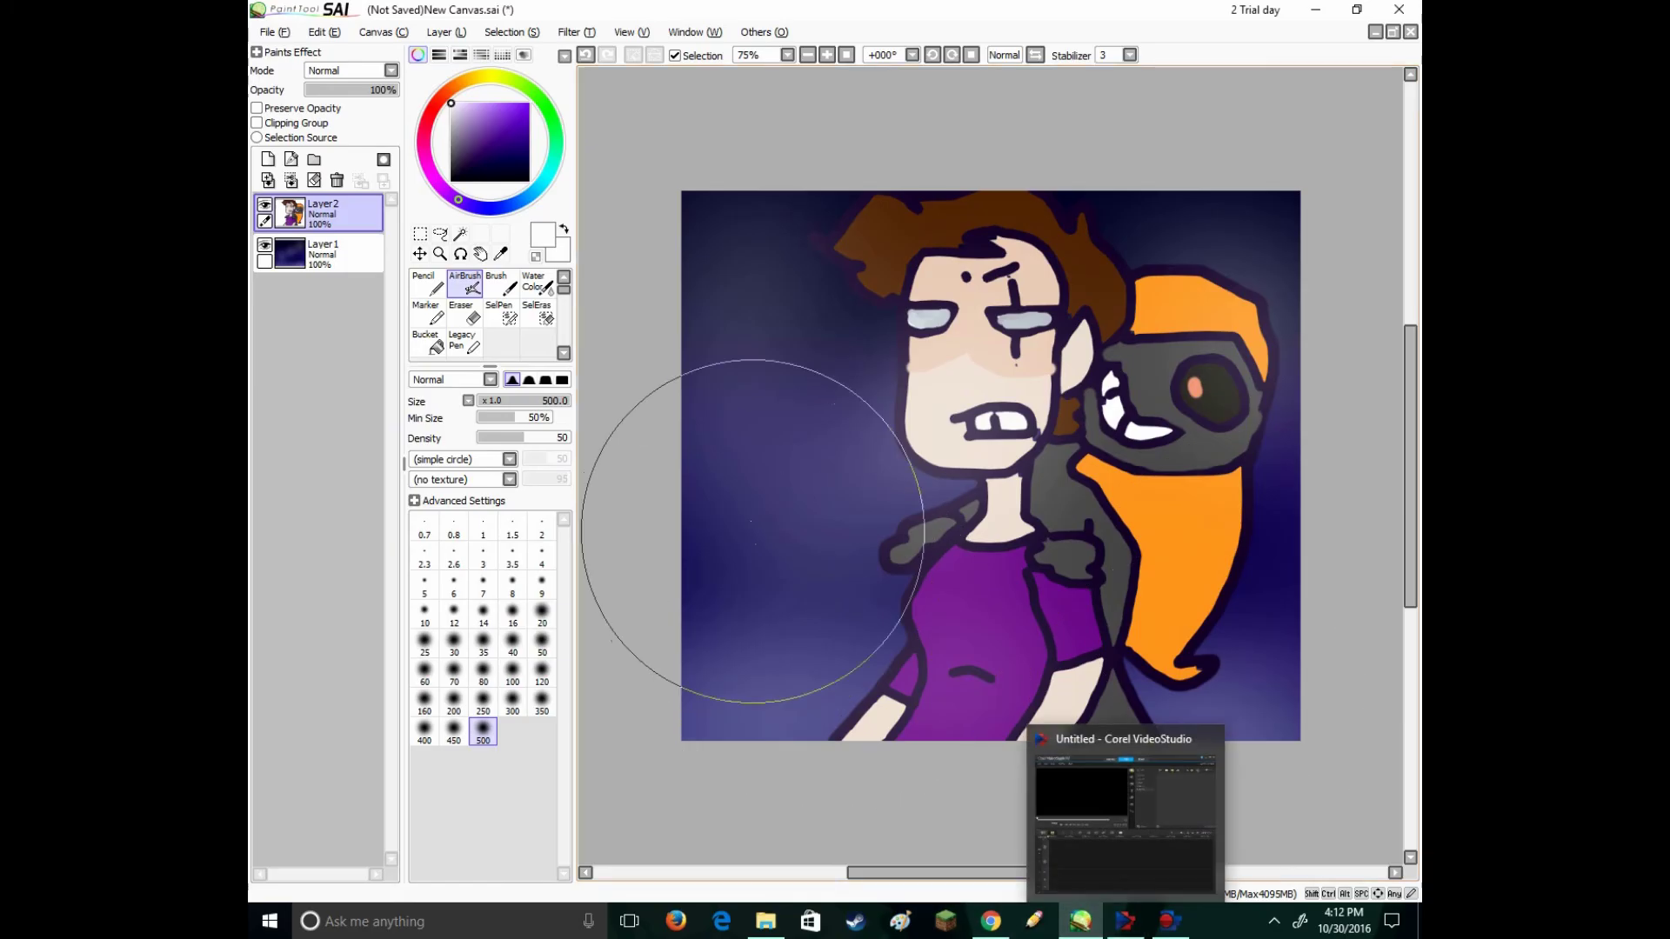
- Handwrite "Critle" in very dark navy beside the first character's face on Layer2 with the size 20 Pencil
click(423, 282)
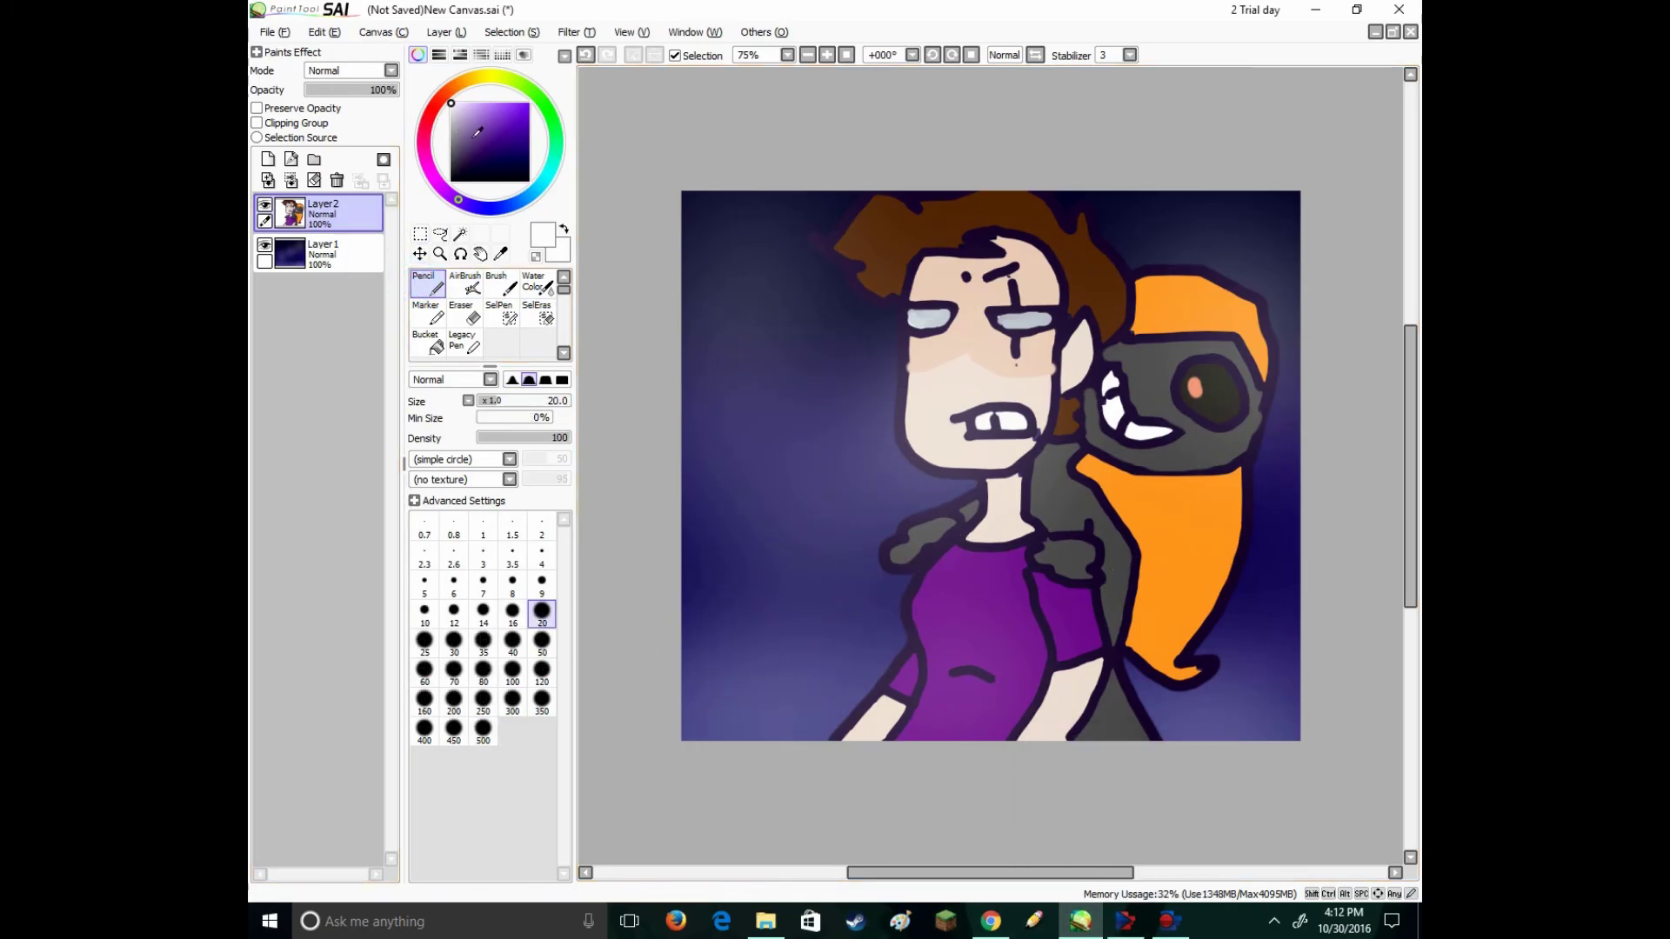
click(484, 166)
mouse_move(730, 321)
mouse_down()
mouse_move(714, 370)
mouse_move(790, 343)
mouse_move(824, 363)
mouse_move(852, 325)
mouse_move(838, 379)
mouse_up()
click(799, 376)
click(791, 345)
mouse_move(819, 355)
mouse_down()
mouse_move(858, 349)
mouse_move(865, 381)
mouse_move(888, 378)
mouse_up()
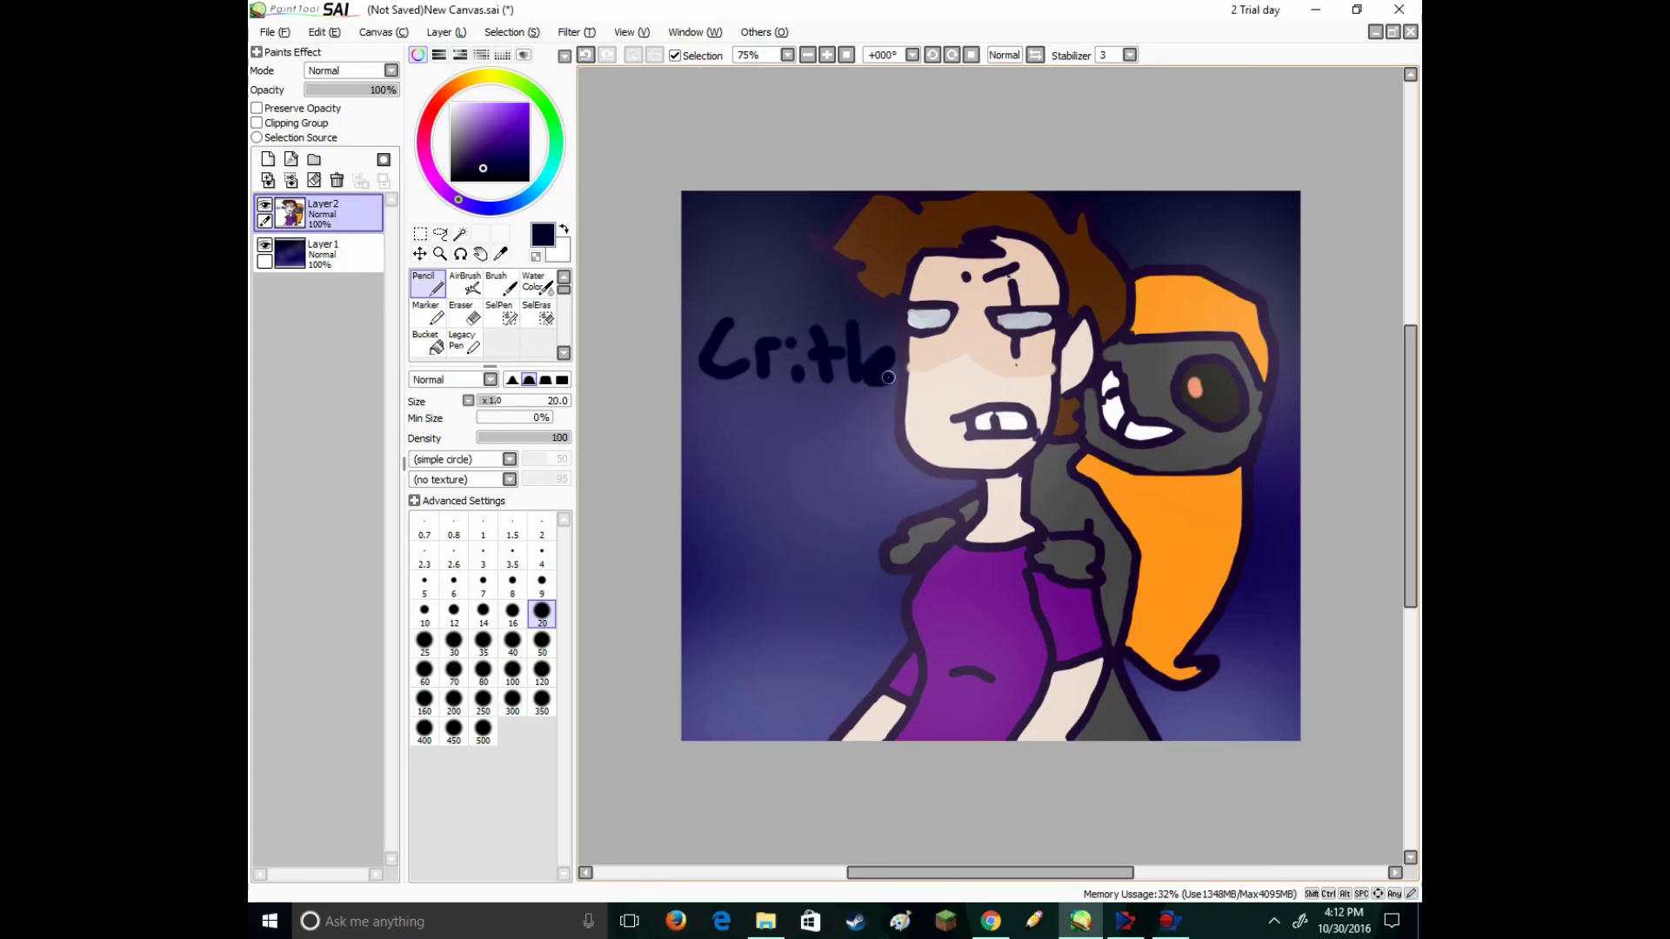
- Set the Pencil to white at size 8
click(472, 108)
click(513, 590)
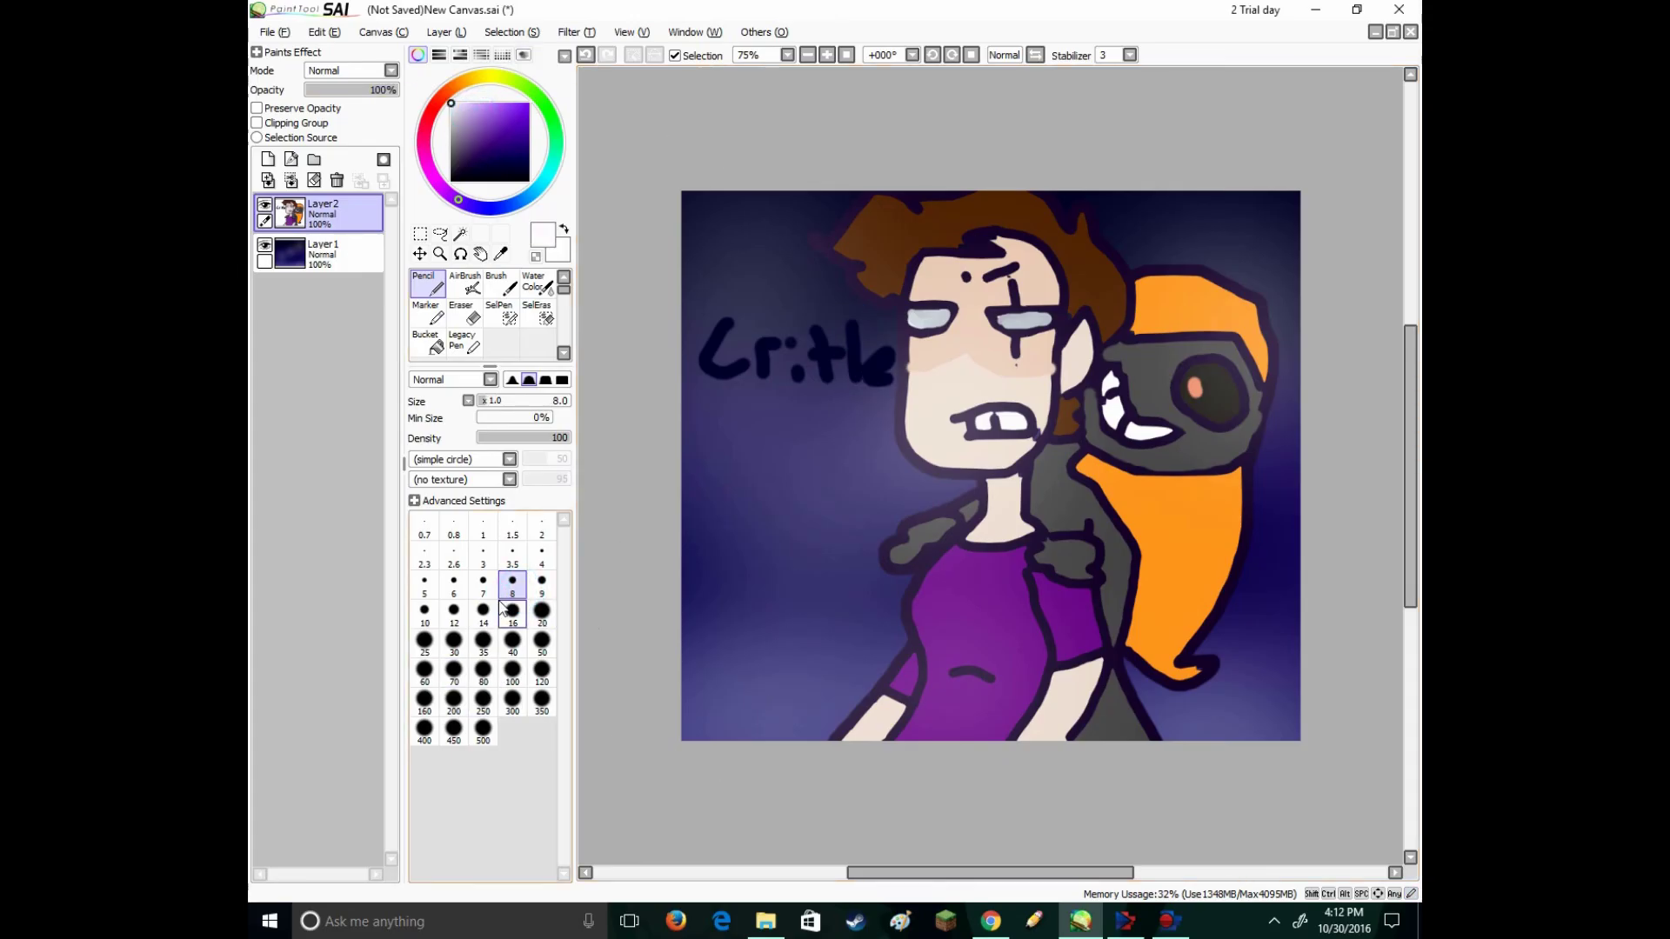